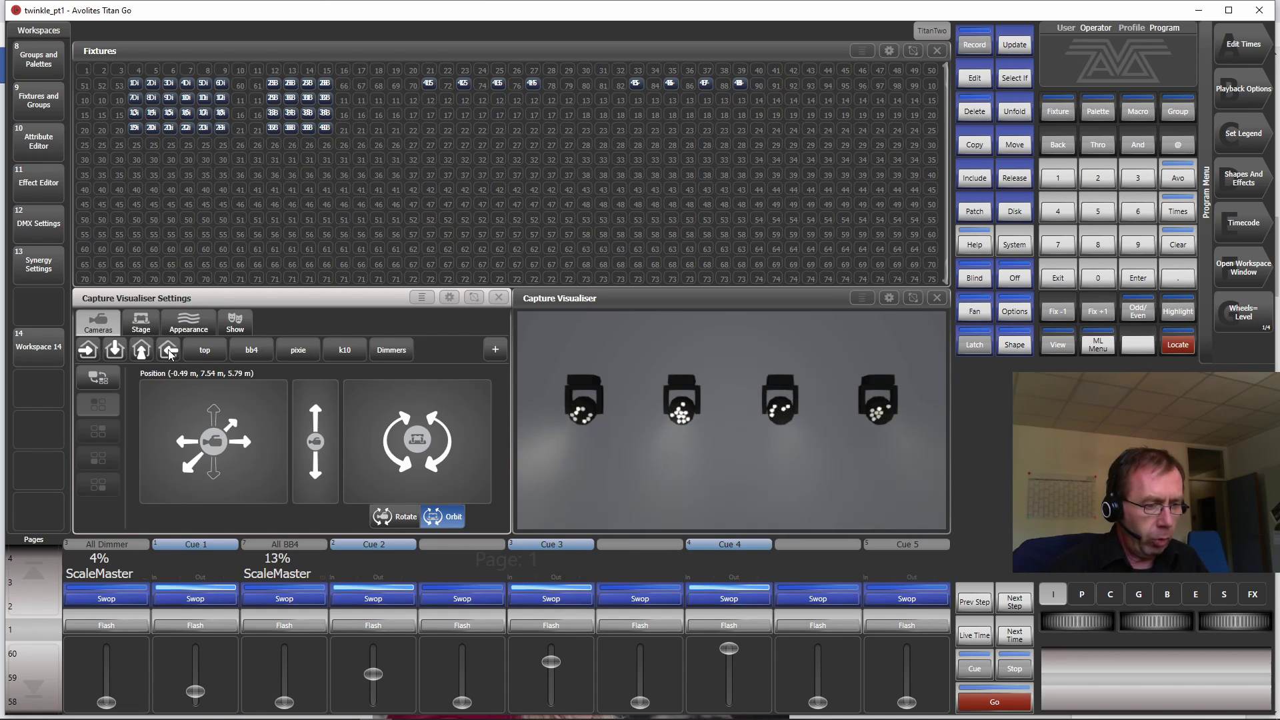
Switch the Capture Visualiser camera to the full front view of the stage
click(114, 350)
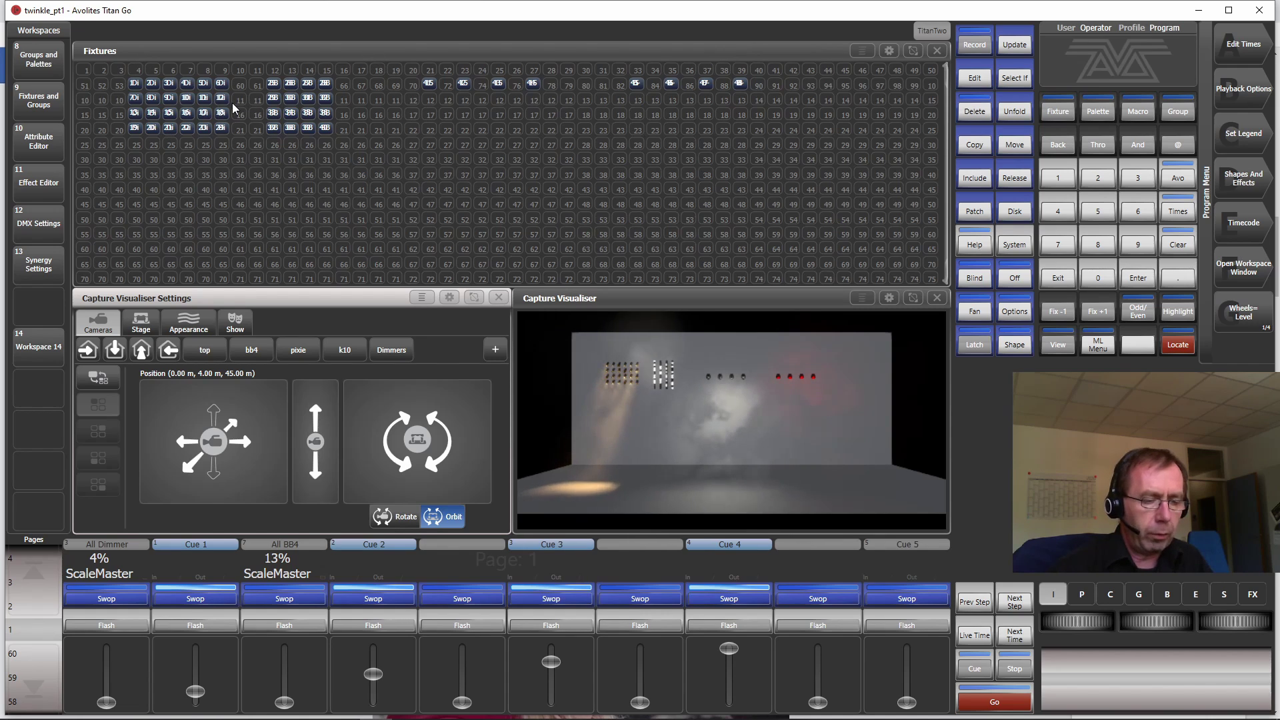
Set the Fixtures window's button size to Normal, and recall Workspace 14 to restore its stored layout
click(879, 48)
click(891, 51)
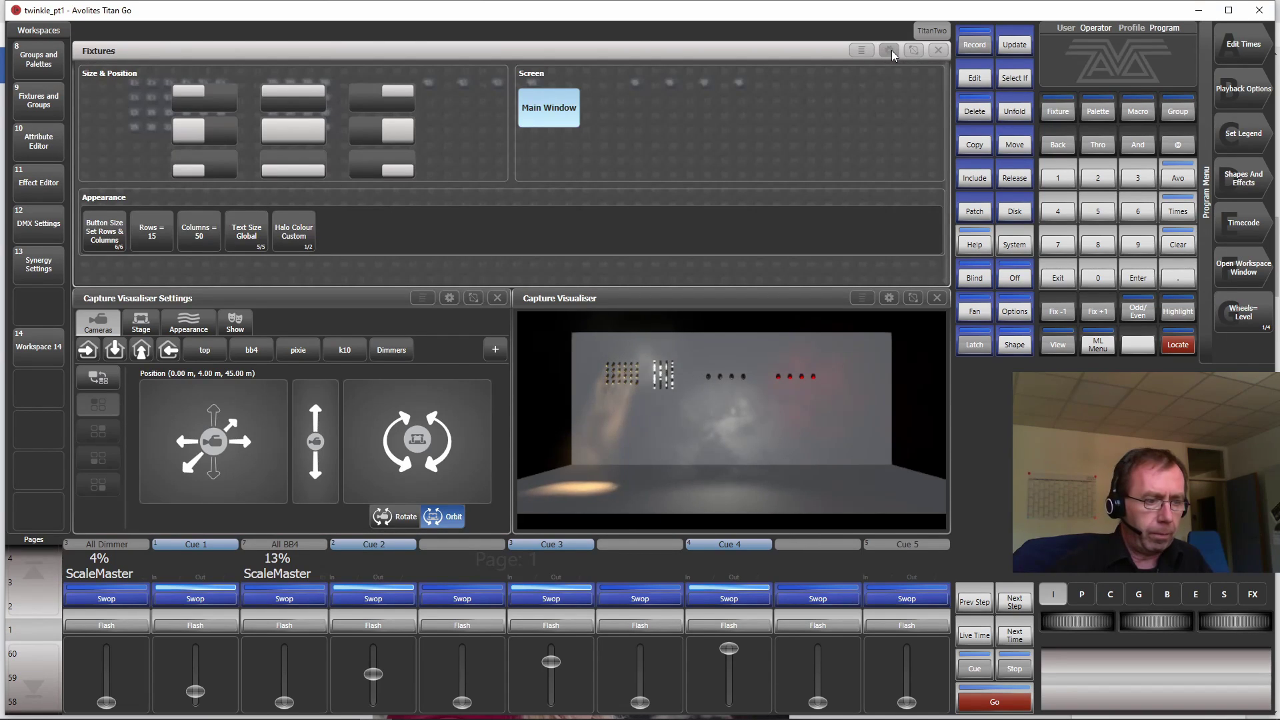
click(114, 229)
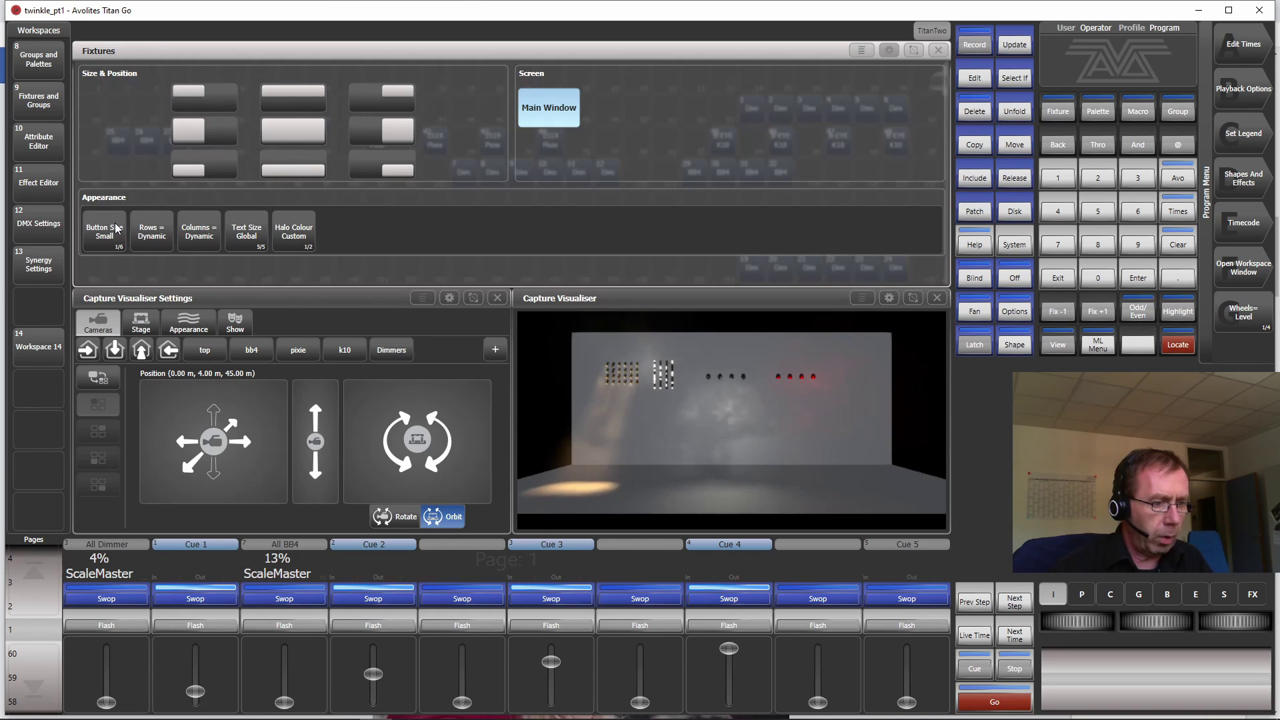
click(103, 227)
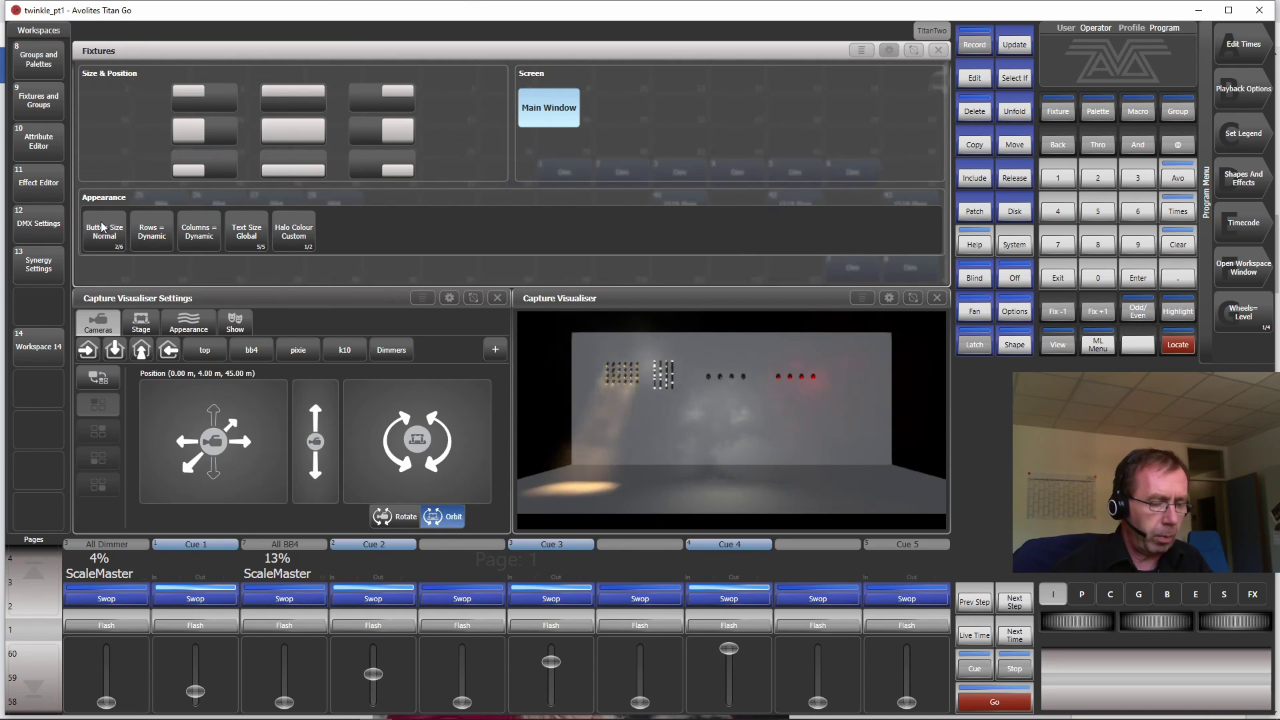
click(888, 51)
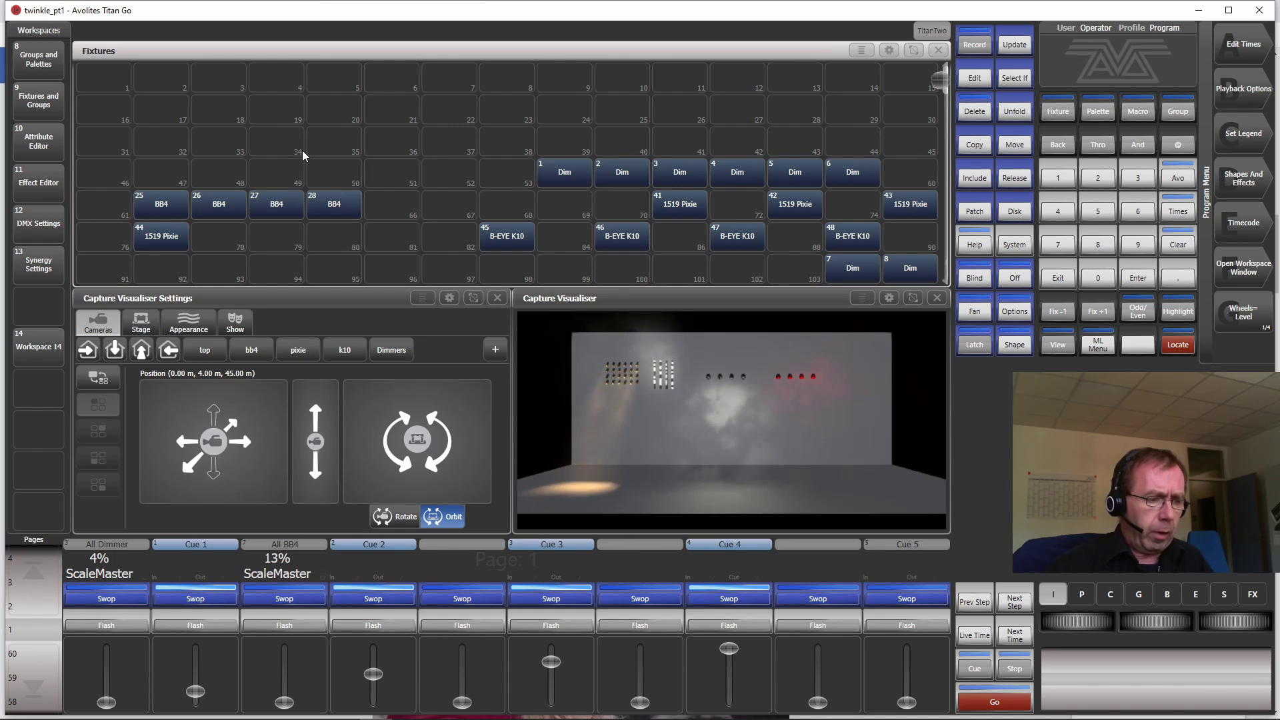
click(43, 349)
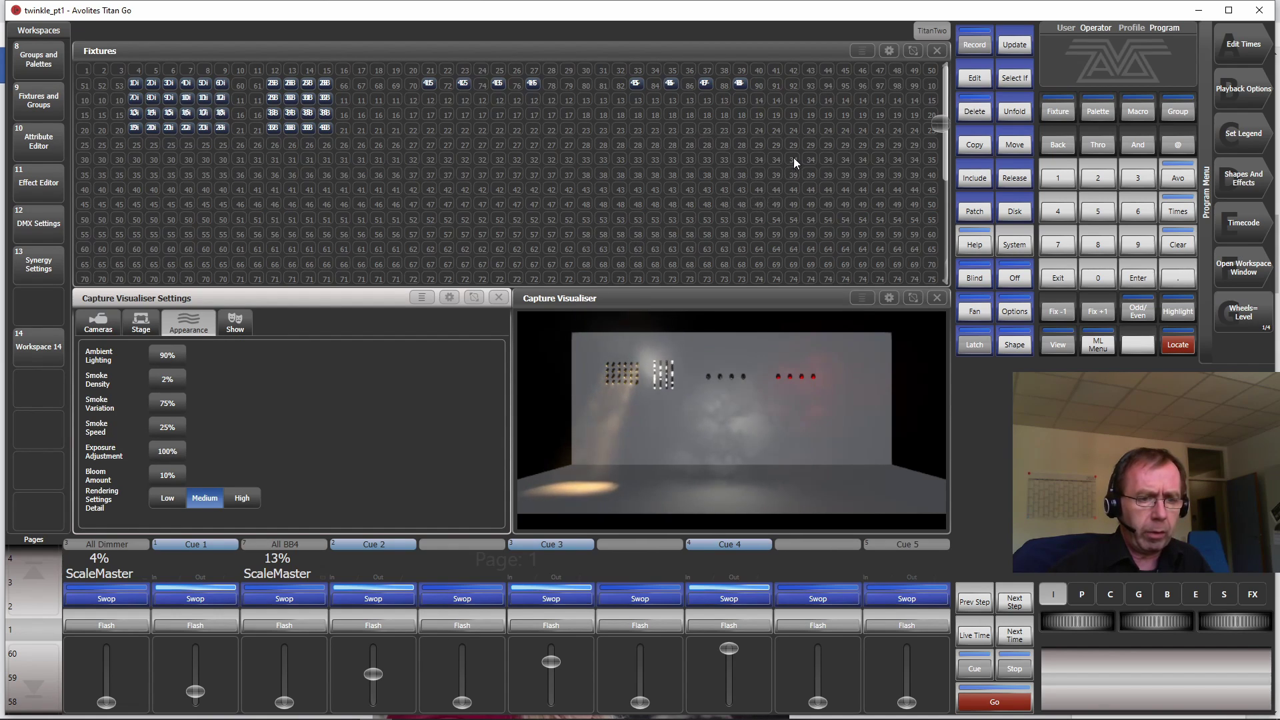
Resize the Fixtures window to fill only the upper-left quarter of the workspace
click(912, 52)
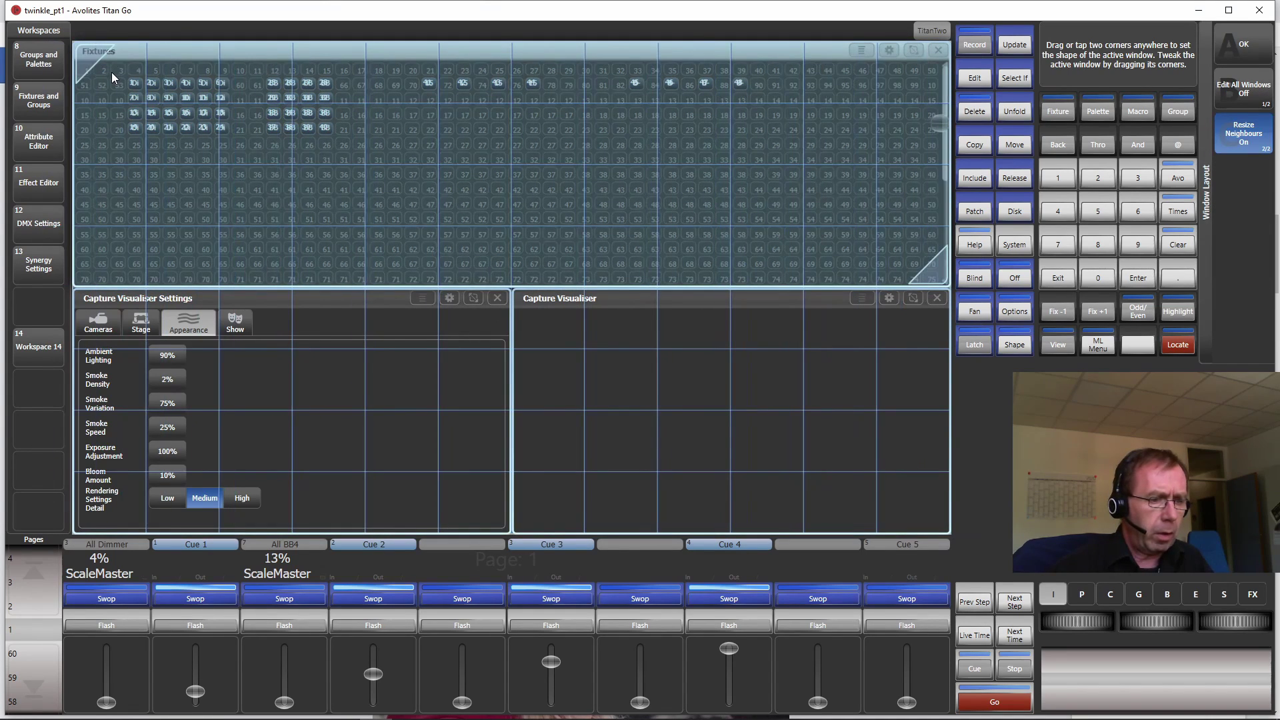
drag(111, 72, 481, 257)
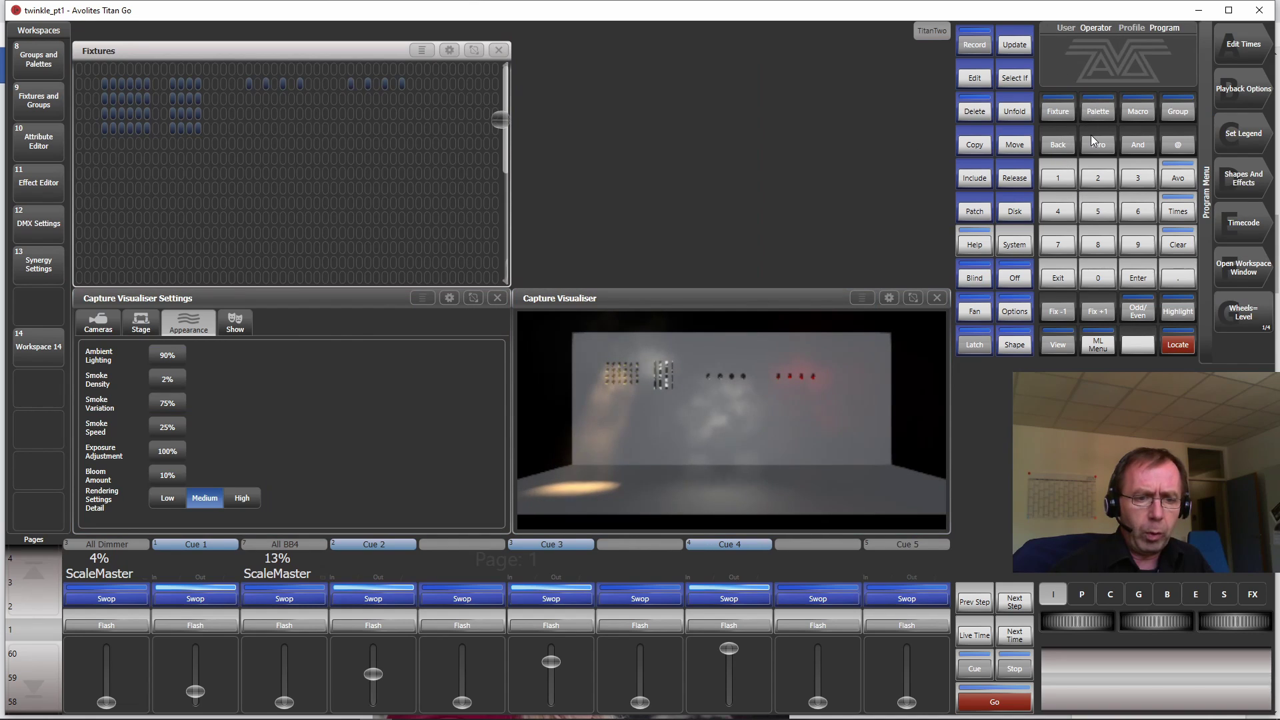
Open the Groups window and fit it into the empty upper-right quarter beside the Fixtures window
click(1055, 345)
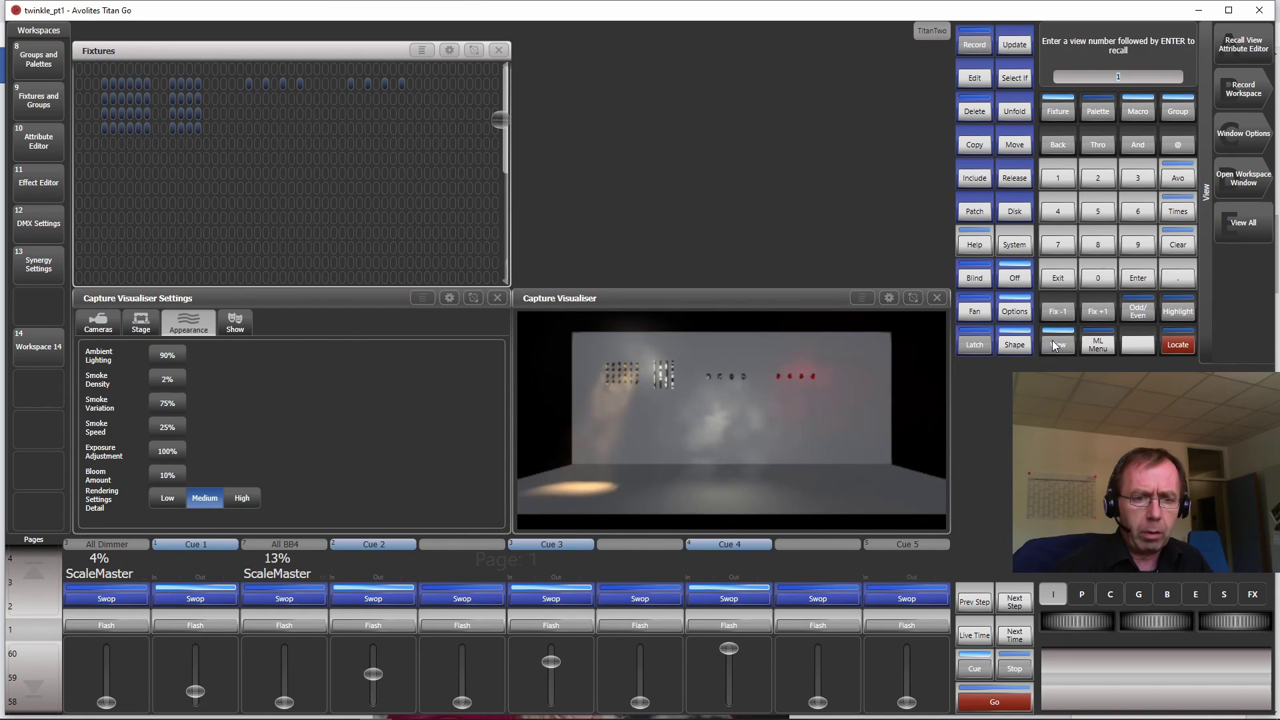
click(1178, 113)
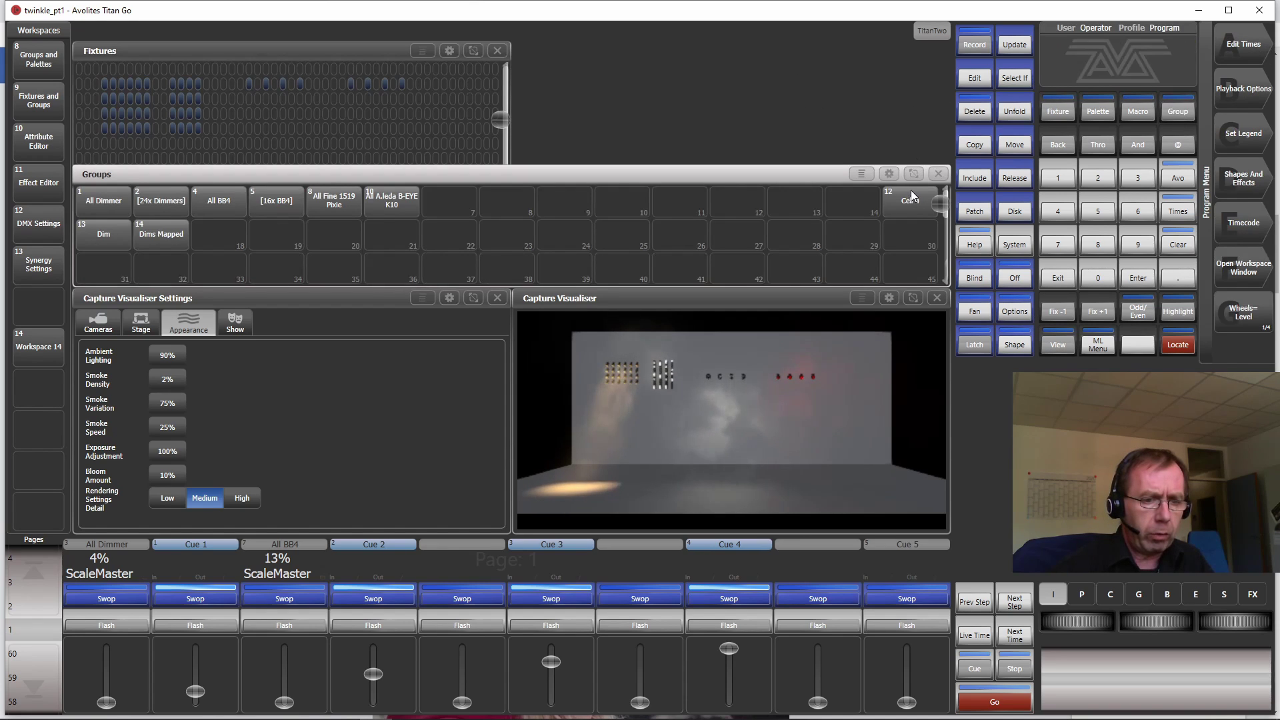
click(914, 173)
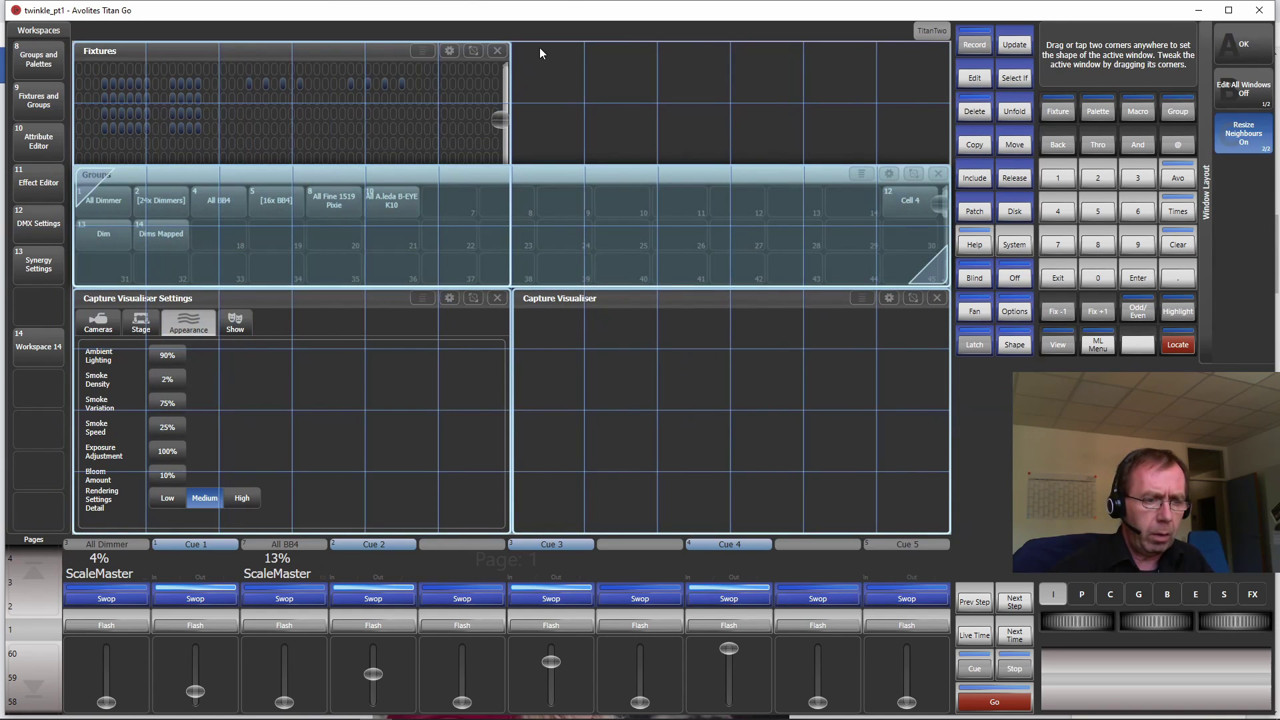
drag(541, 49, 950, 270)
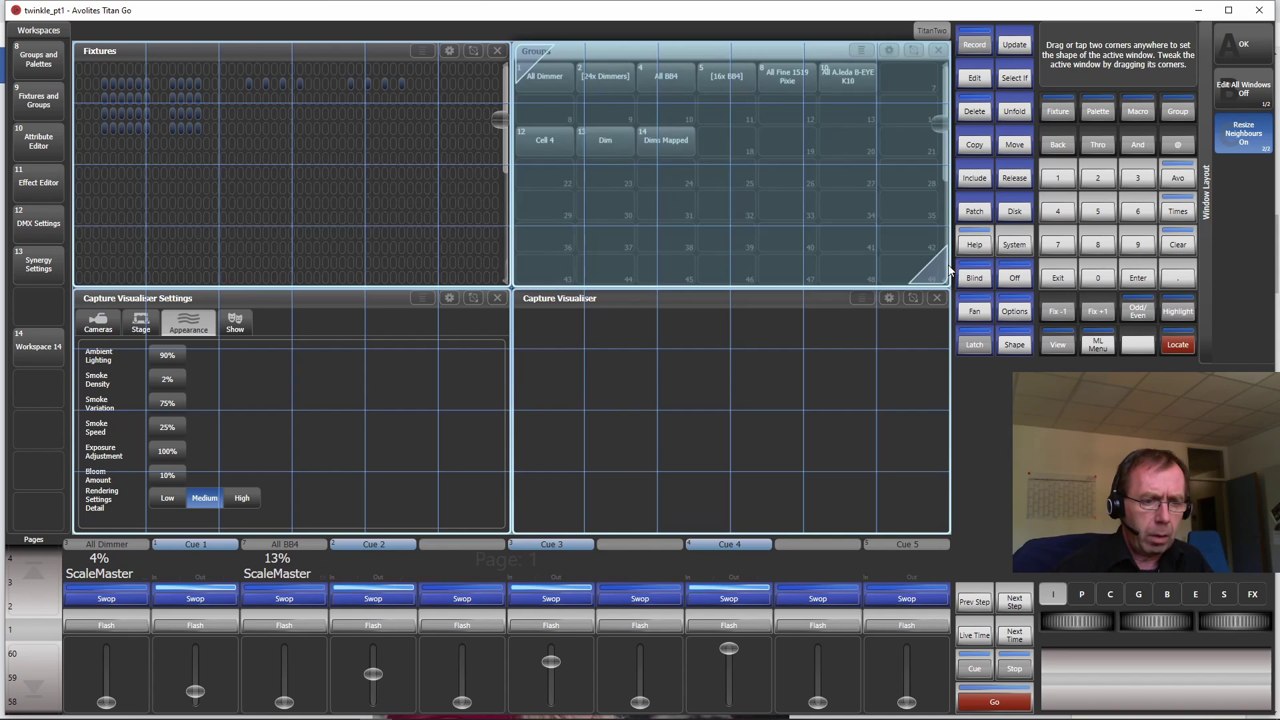
key(Escape)
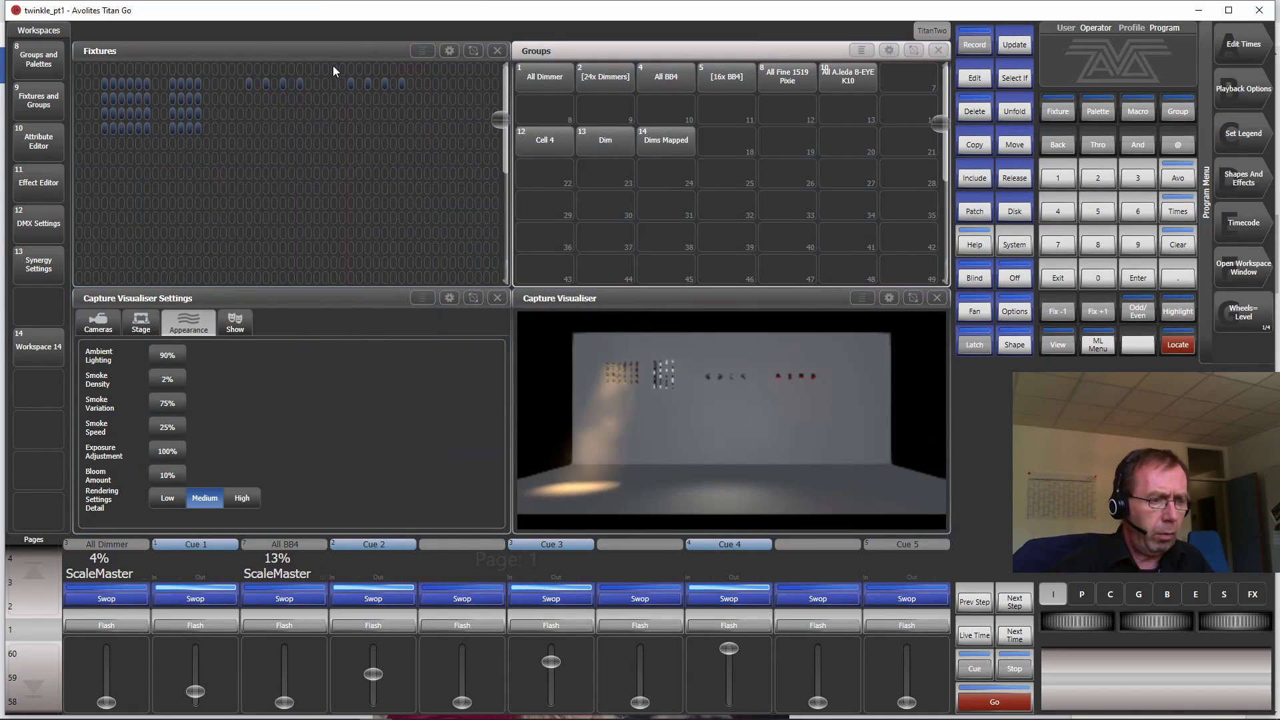
Set the Fixtures window's button size to Normal
click(326, 43)
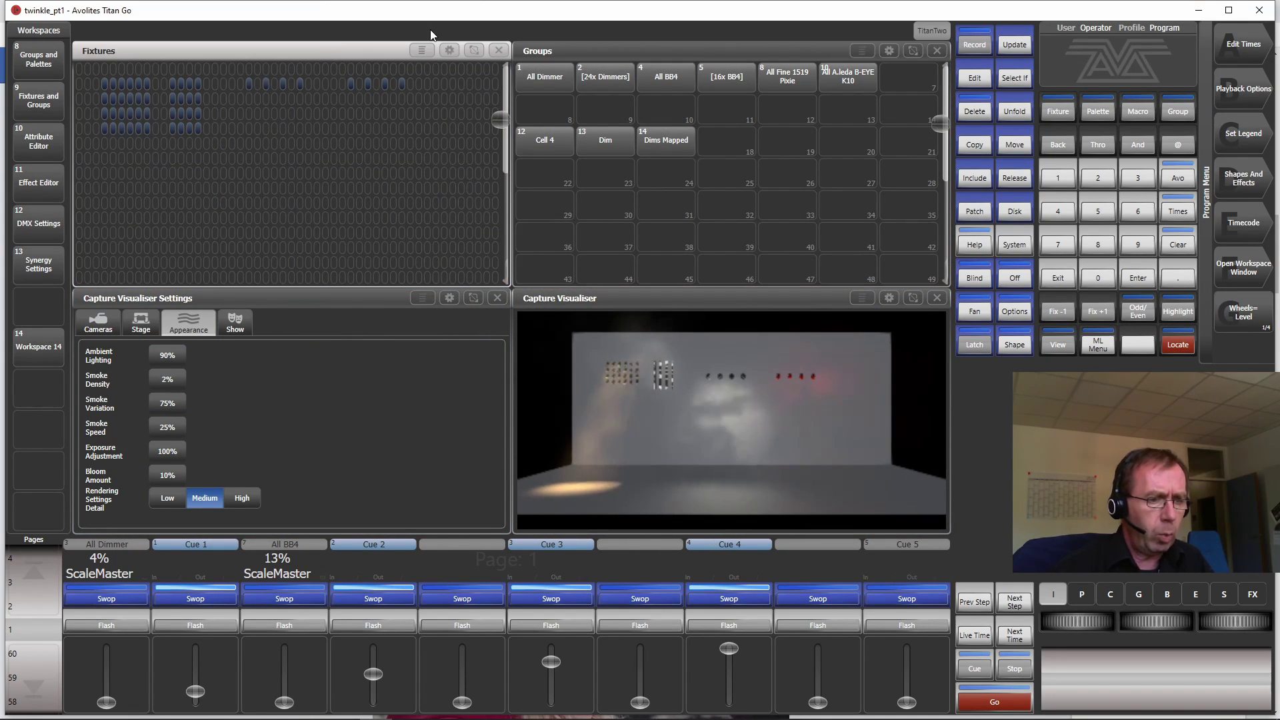
click(448, 48)
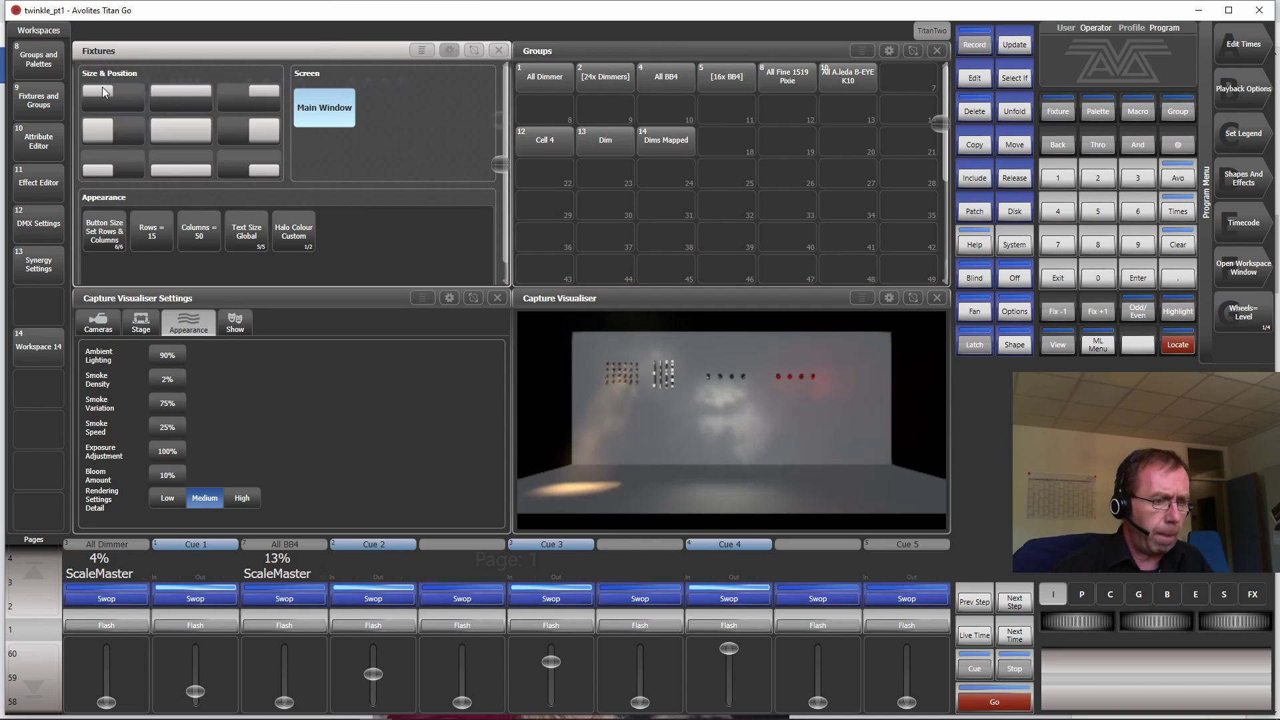
click(100, 232)
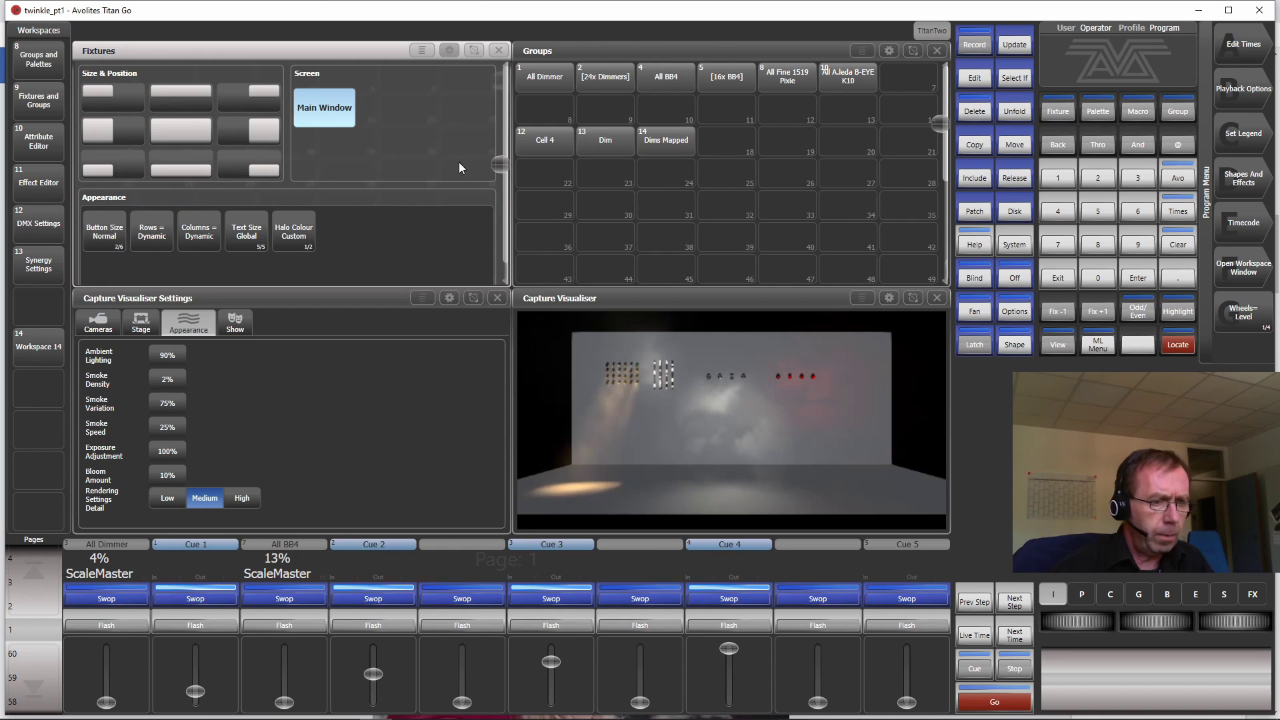
click(452, 49)
Set the Pages option to Show in the Fixtures window
click(420, 51)
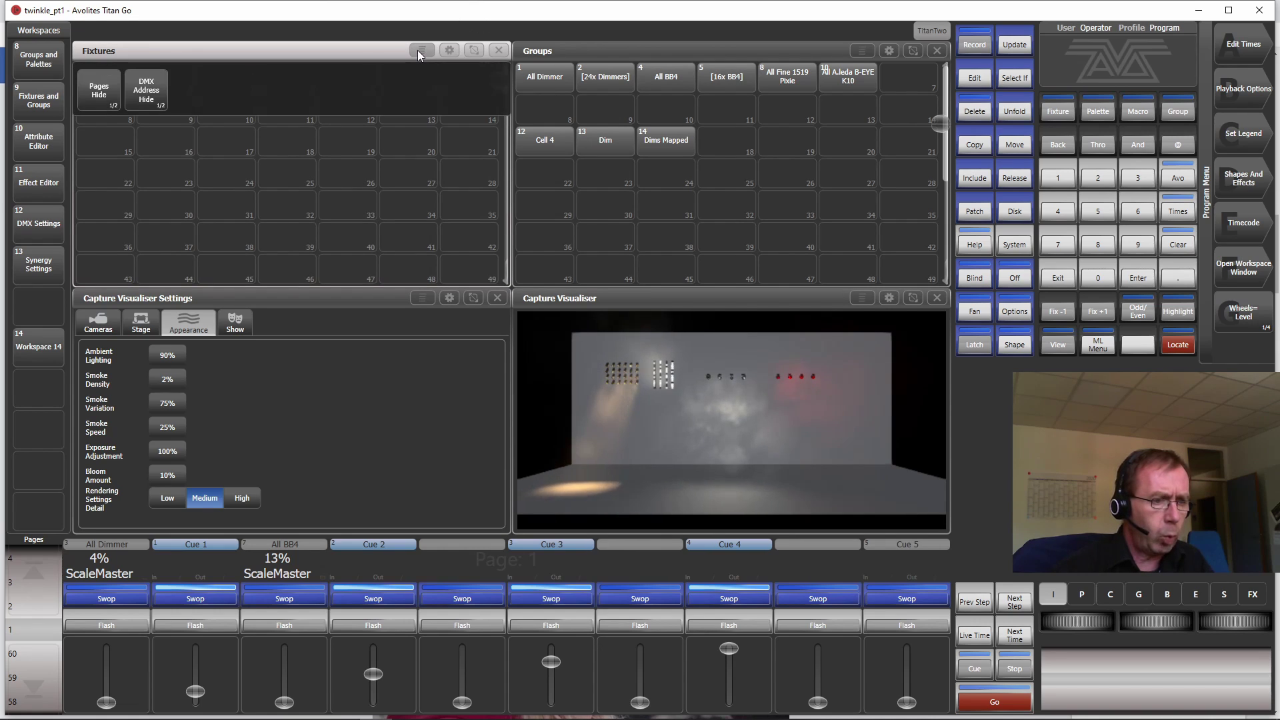
click(93, 98)
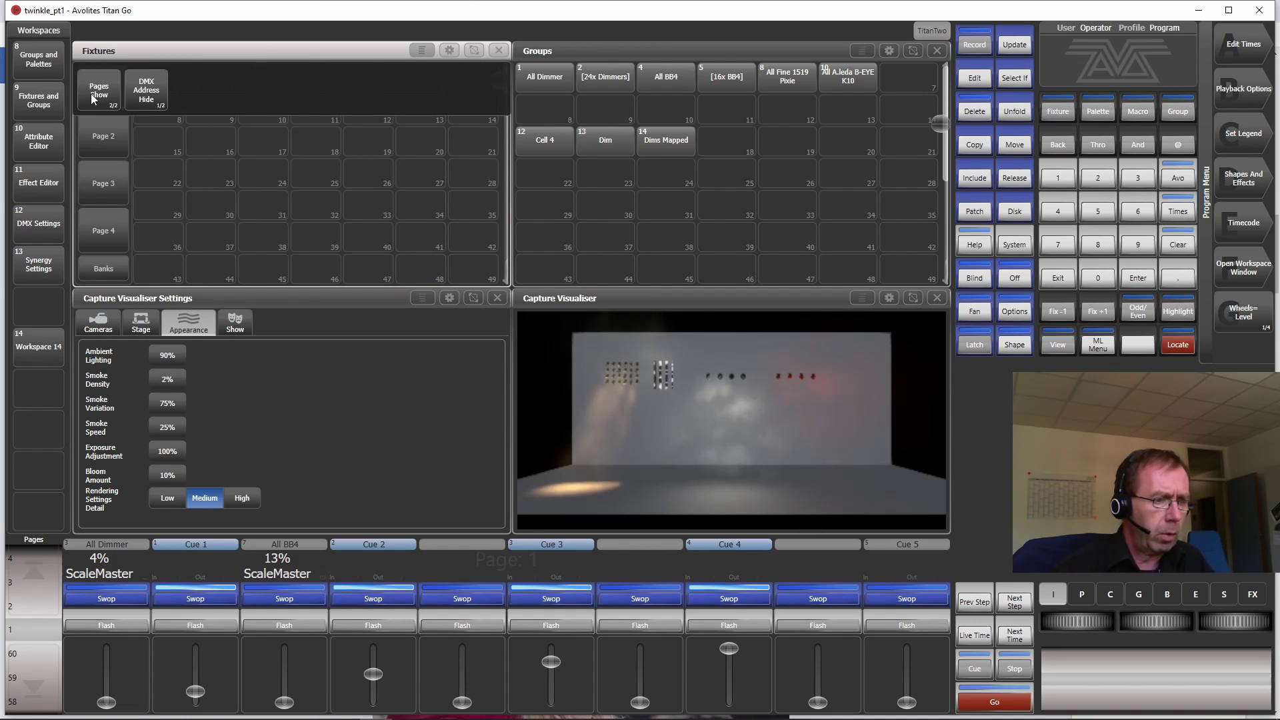
click(418, 53)
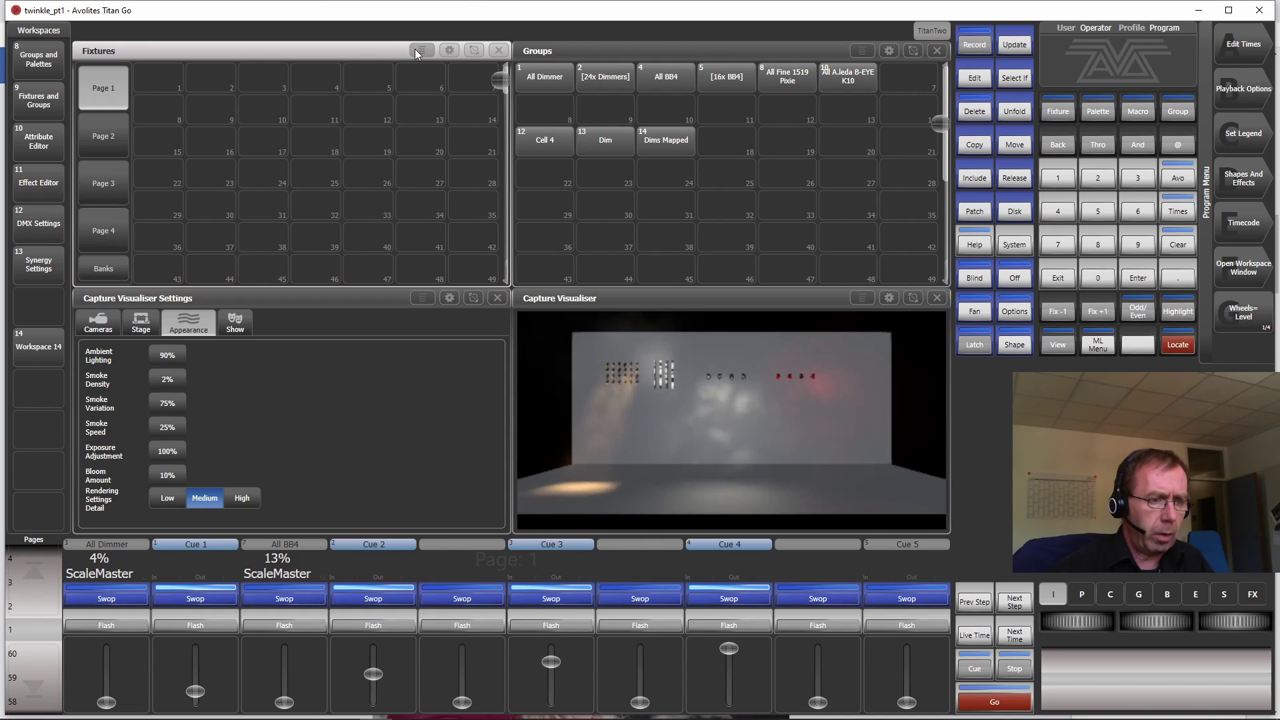
click(419, 52)
click(418, 51)
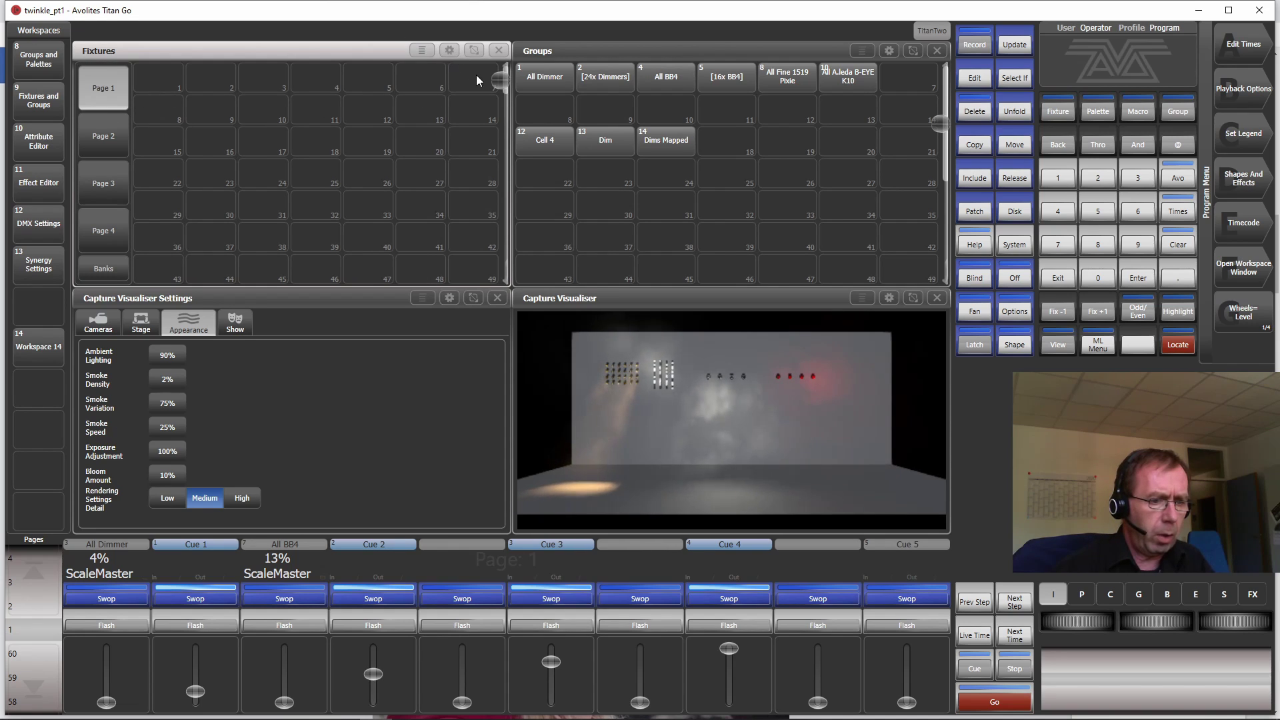
mouse_move(501, 78)
mouse_down()
mouse_move(501, 118)
mouse_move(496, 72)
mouse_up()
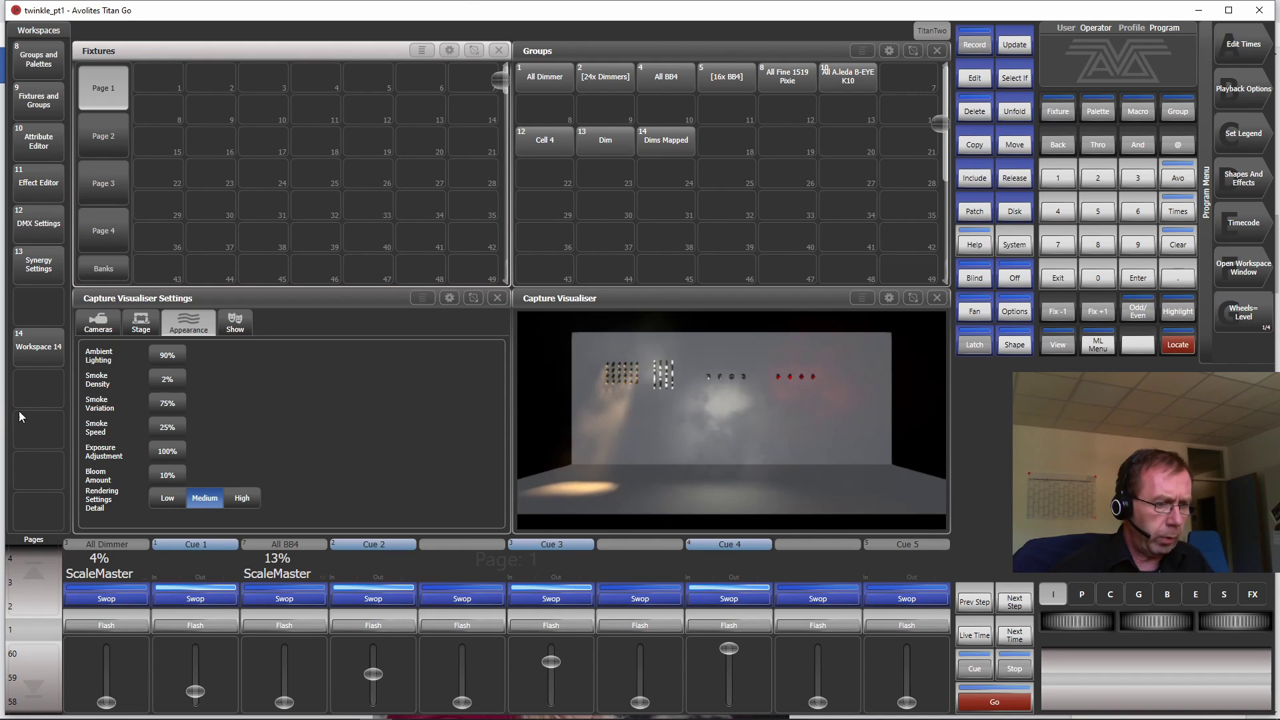
Record the current window layout as a new workspace in the empty slot below Workspace 14
click(36, 394)
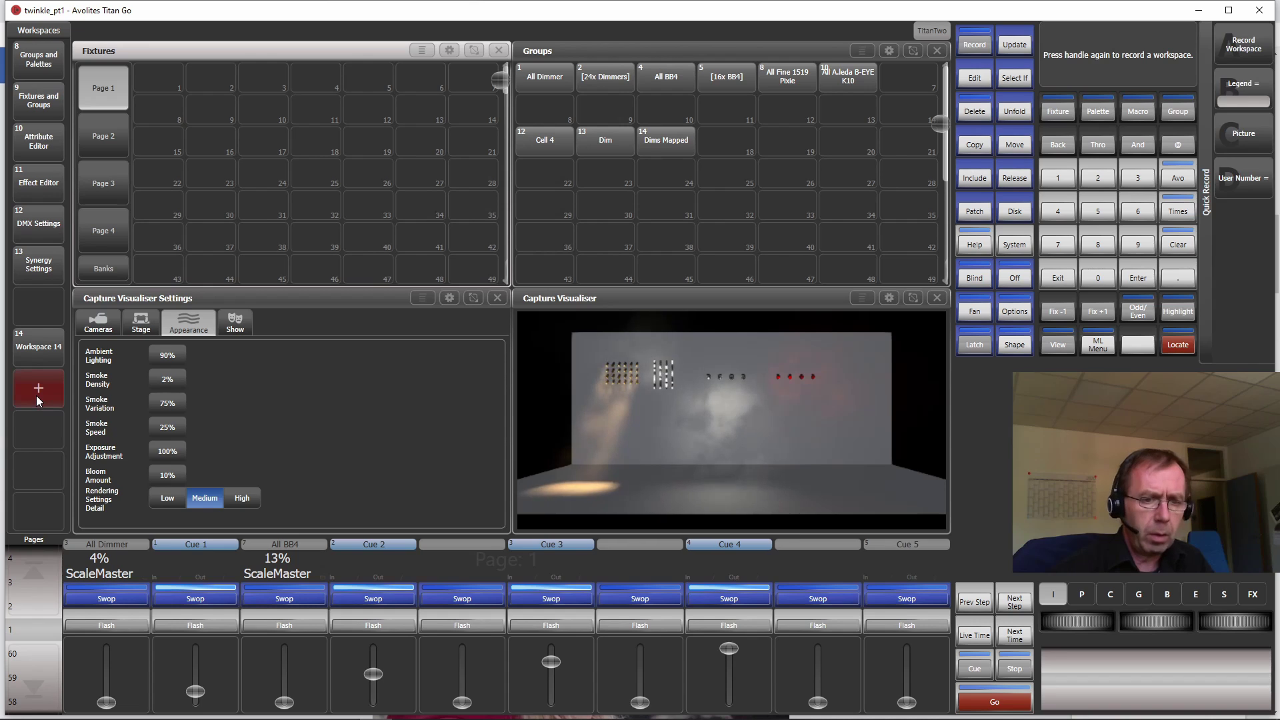
click(37, 396)
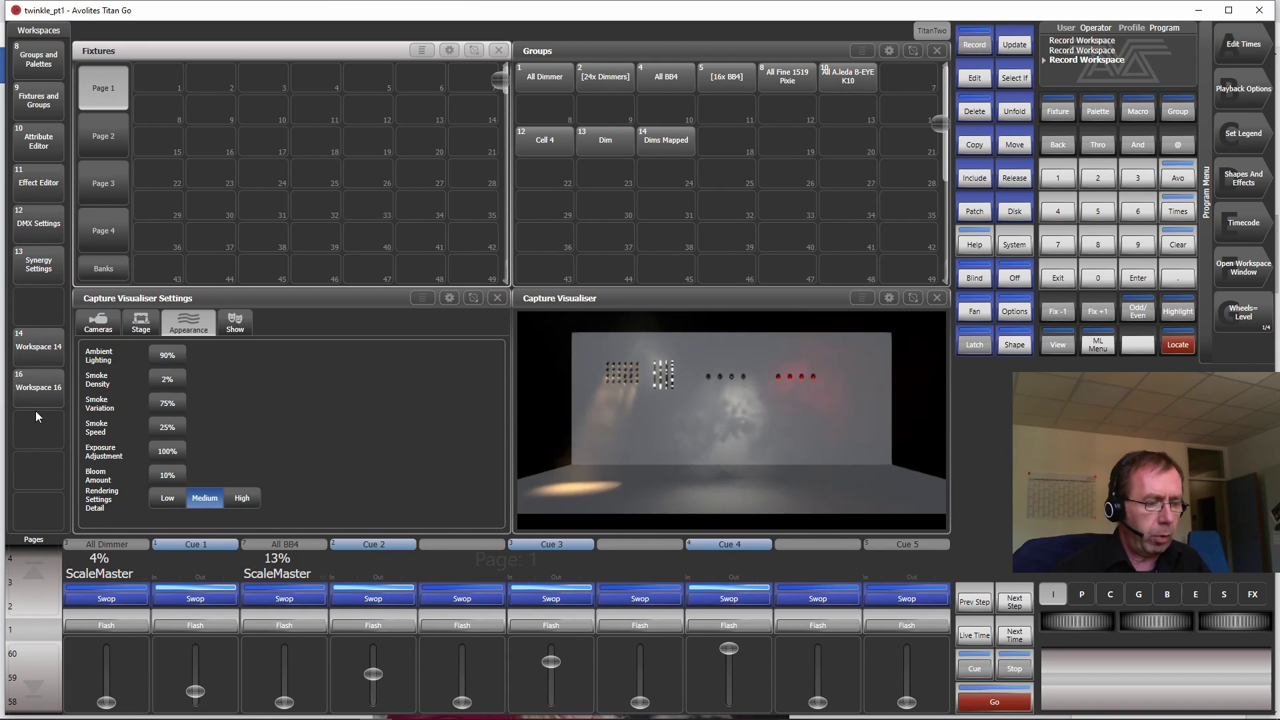
Recall Workspace 14 and start a latched Move with the layout option set to Bunch up
click(38, 347)
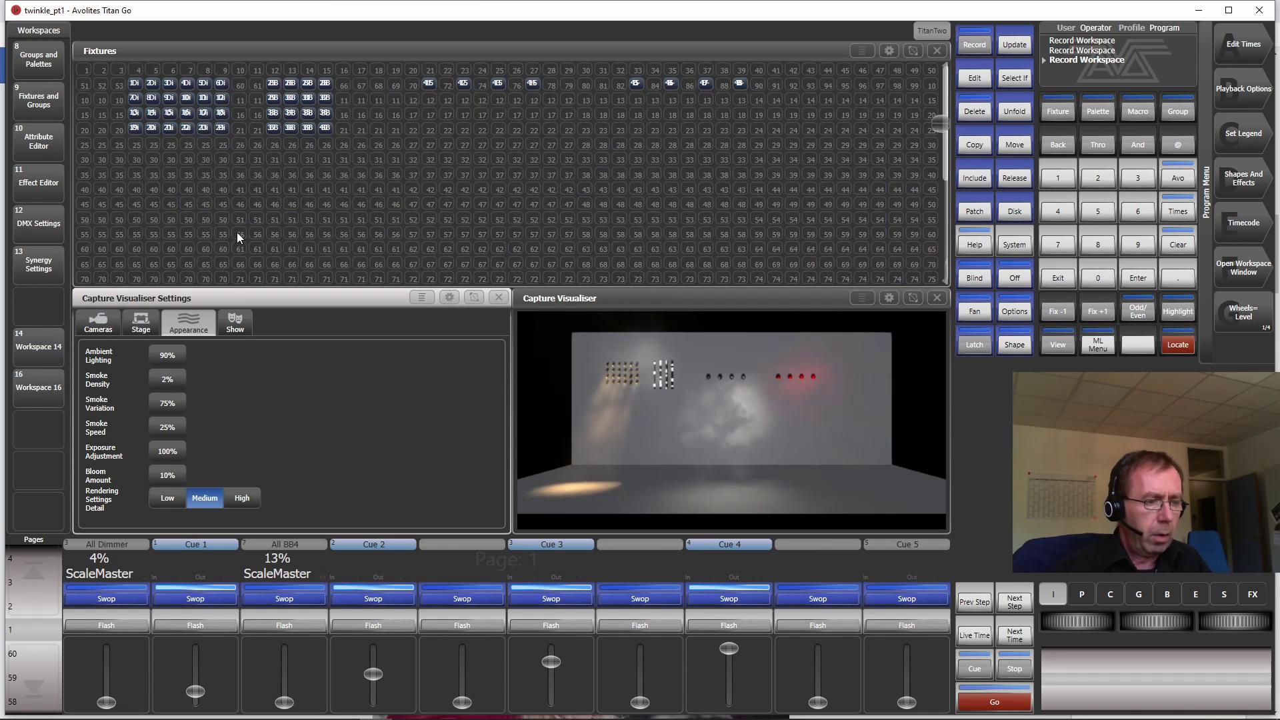
click(1009, 147)
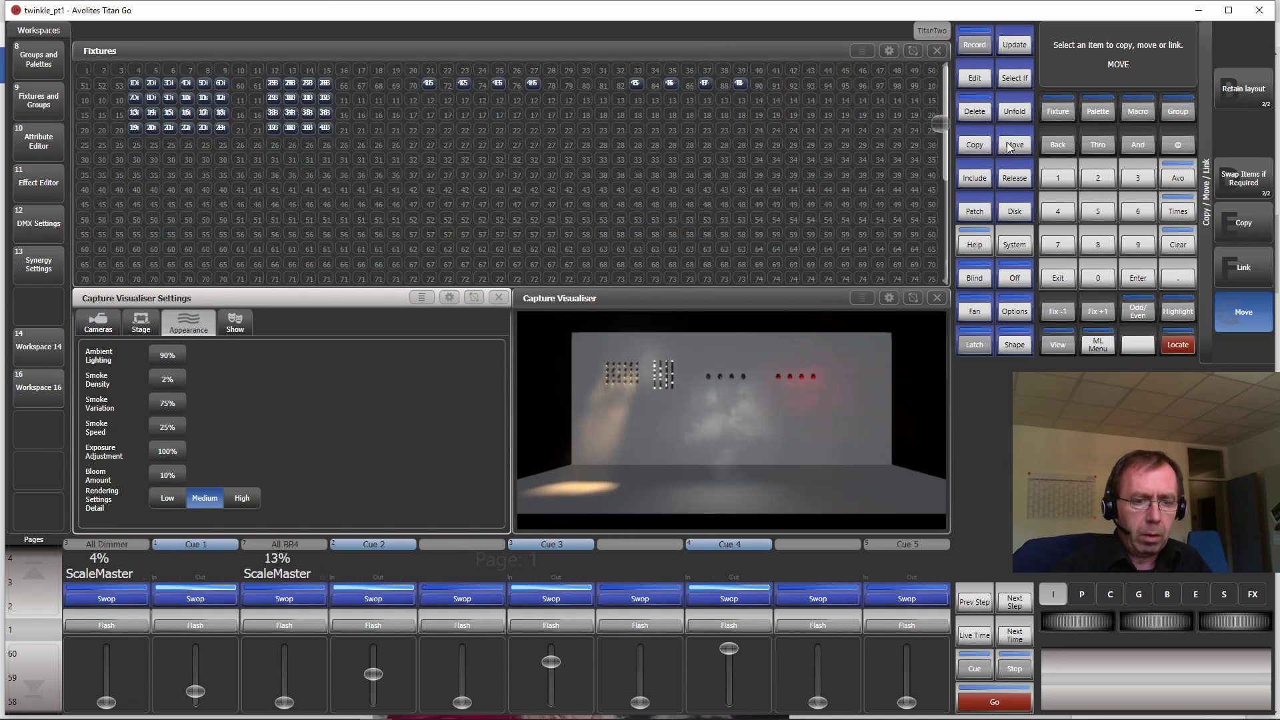
click(973, 345)
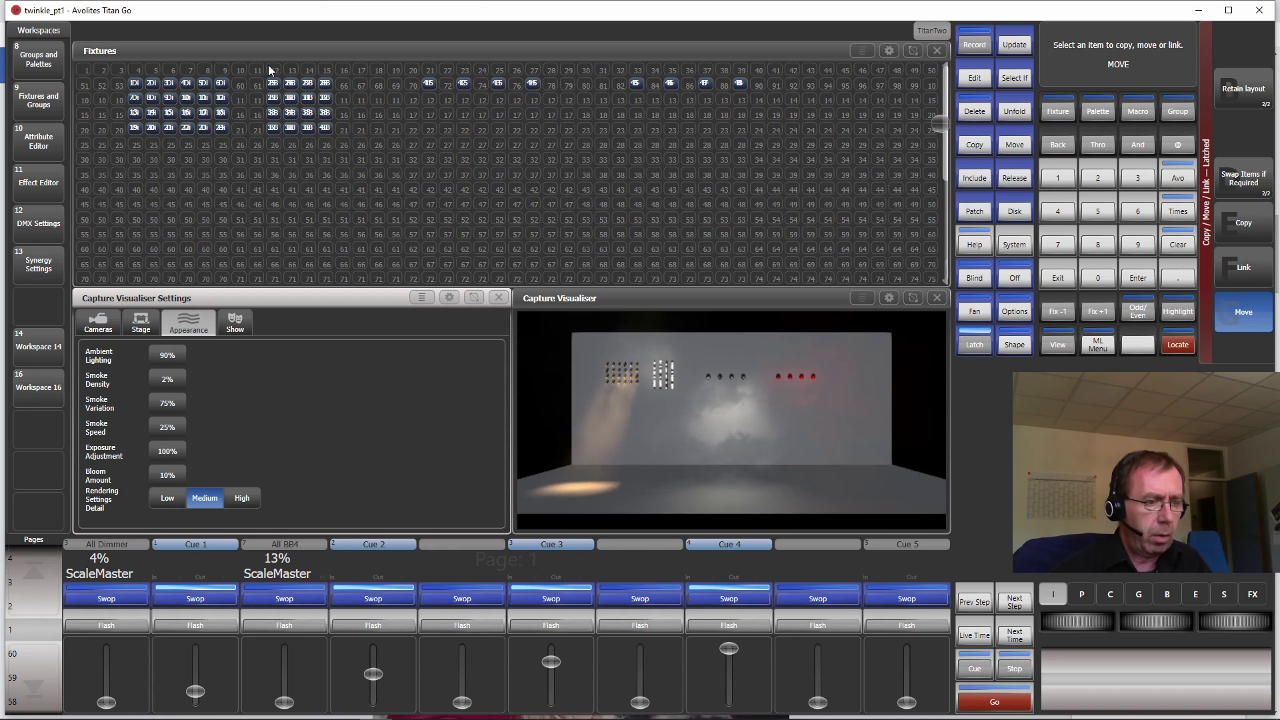
drag(250, 104, 821, 118)
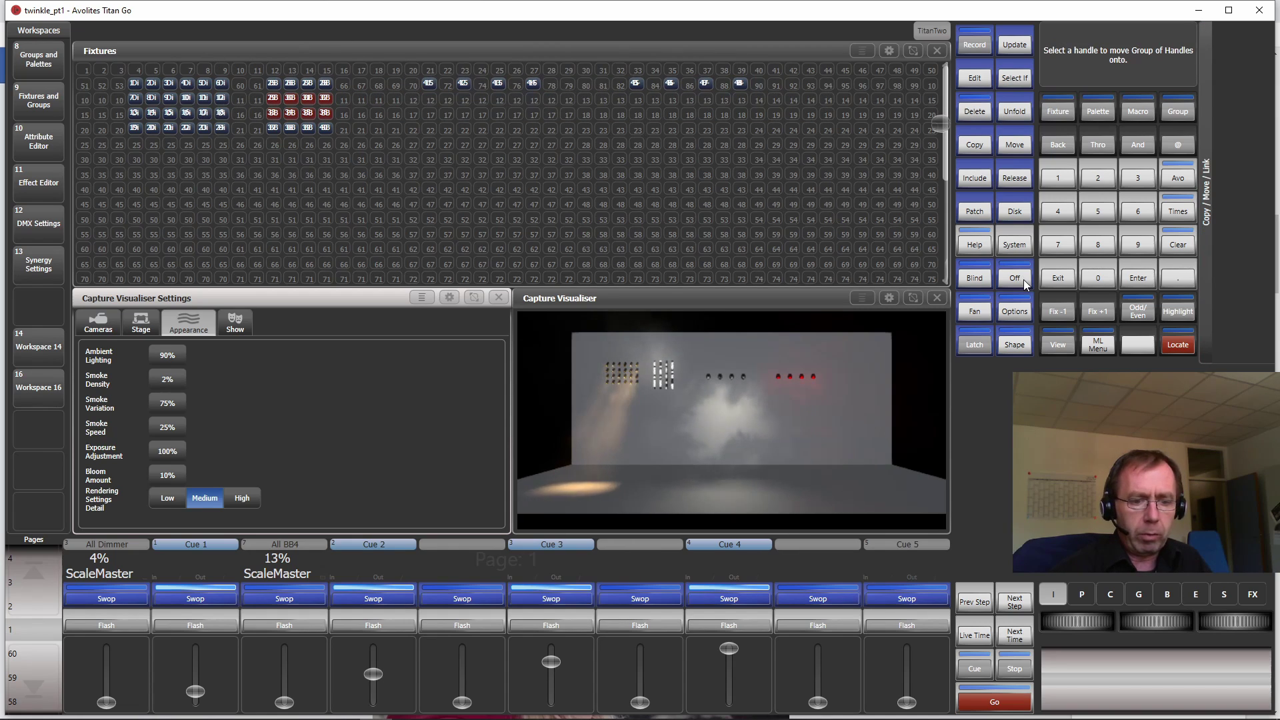
click(1052, 280)
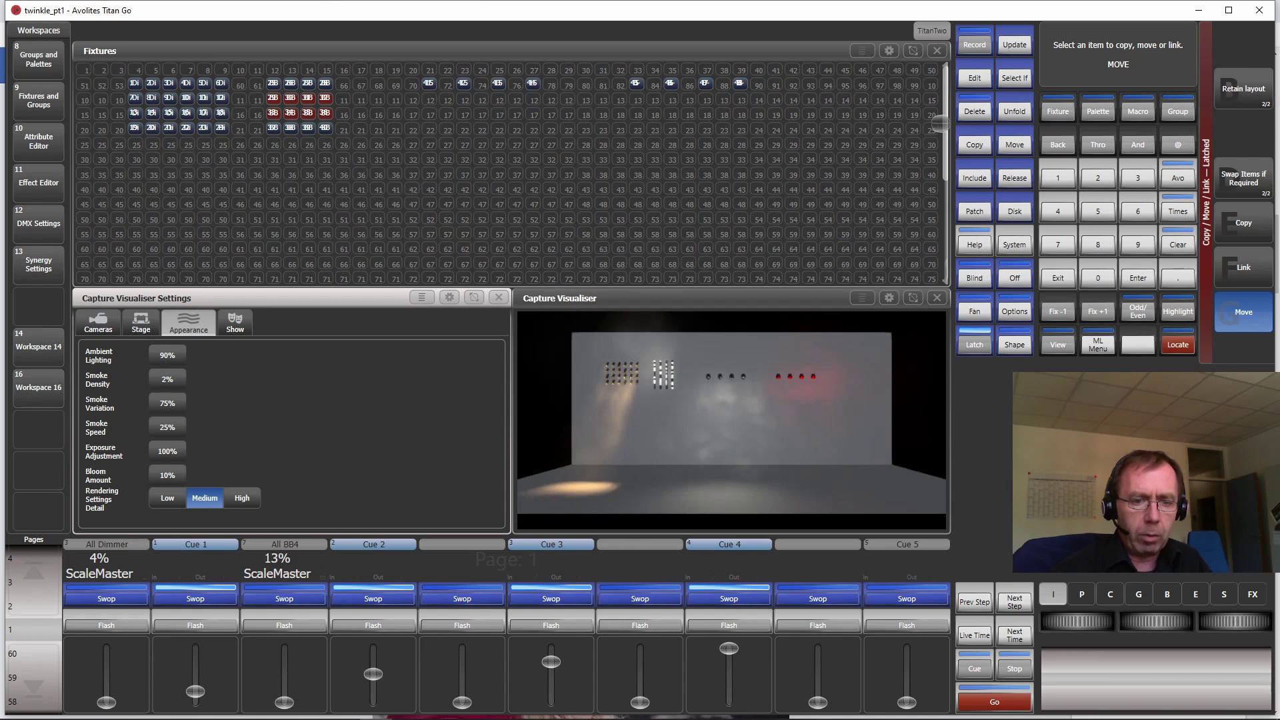
click(1259, 103)
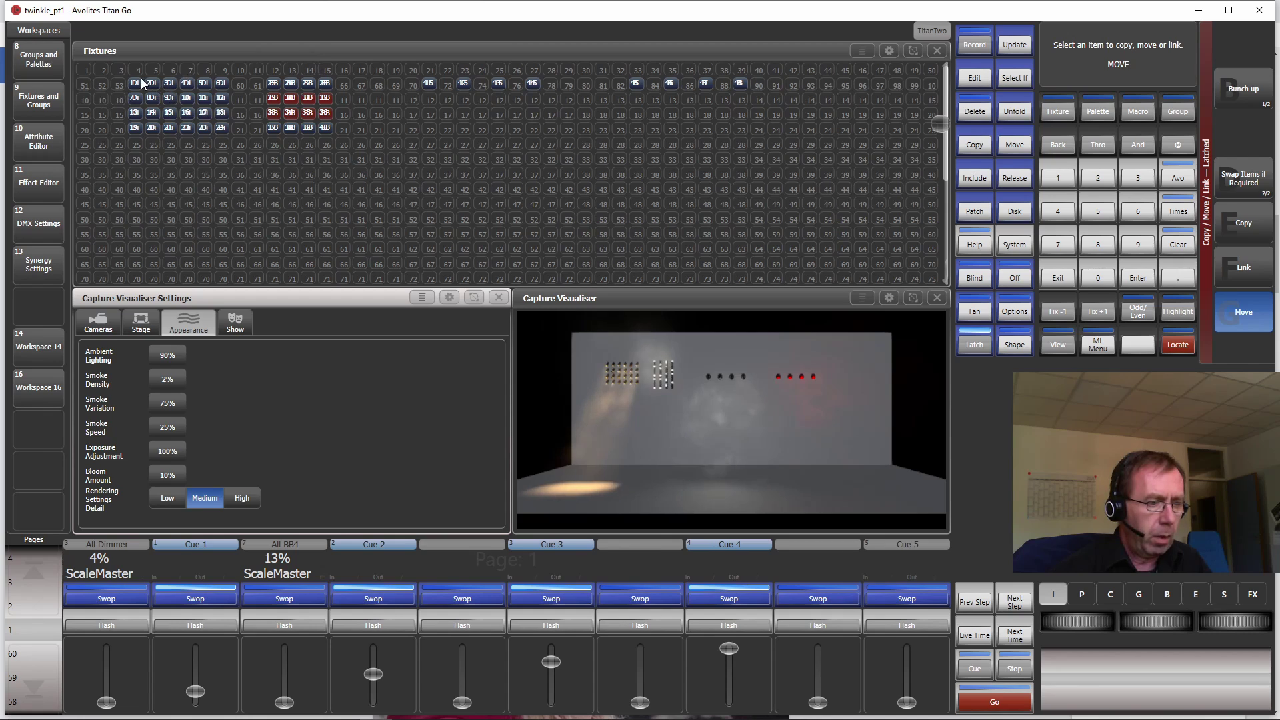
Move all 24 dimmer fixtures to page 2 of the Fixtures window in Workspace 16, starting at the first cell
drag(132, 85, 226, 132)
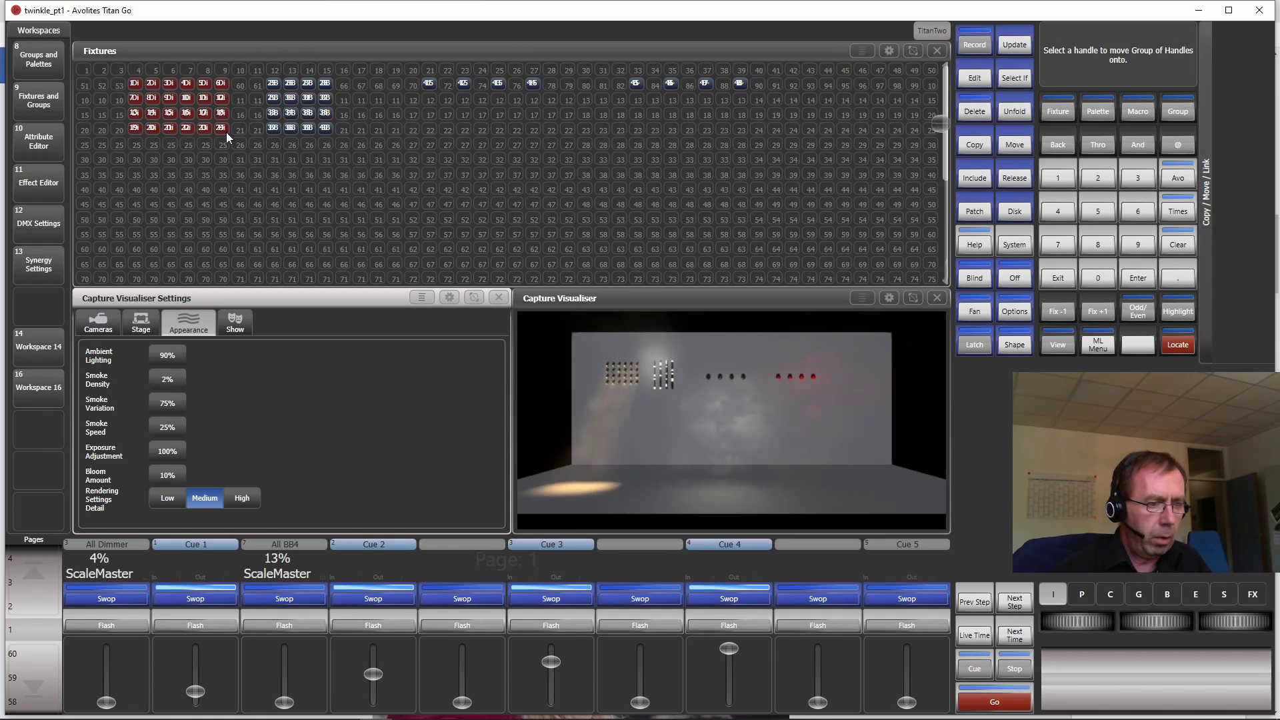
click(27, 393)
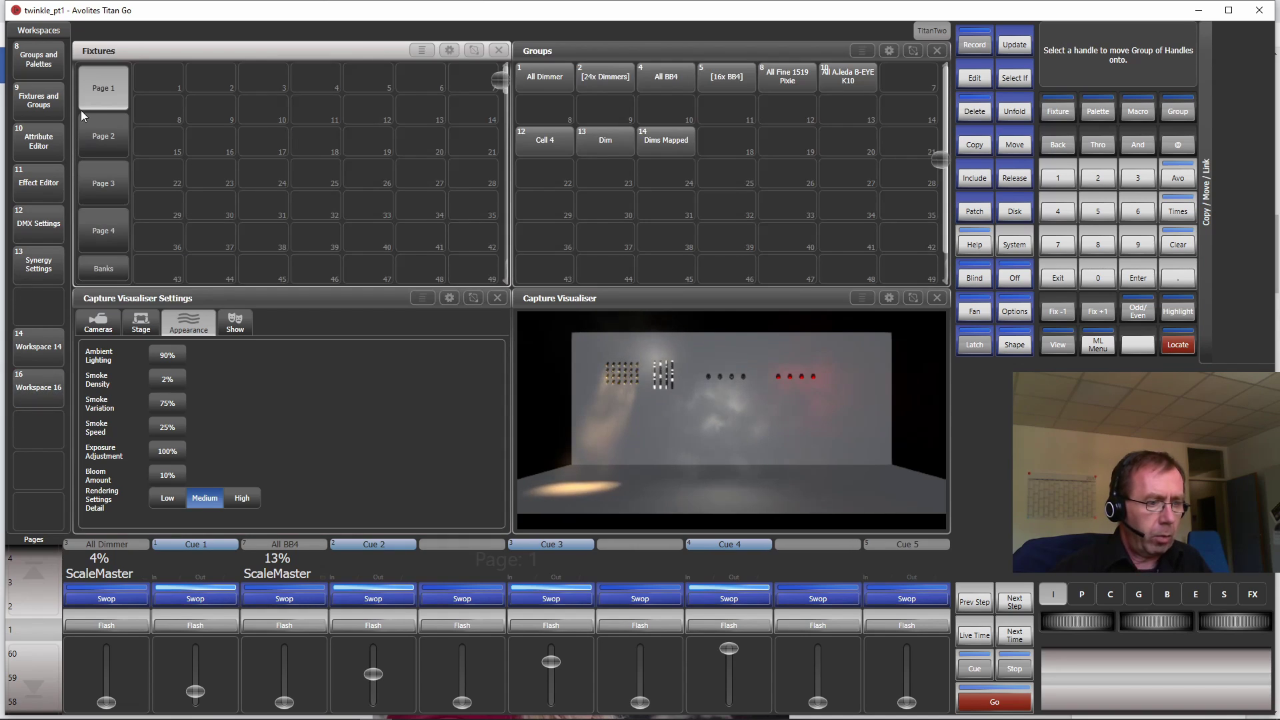
click(105, 138)
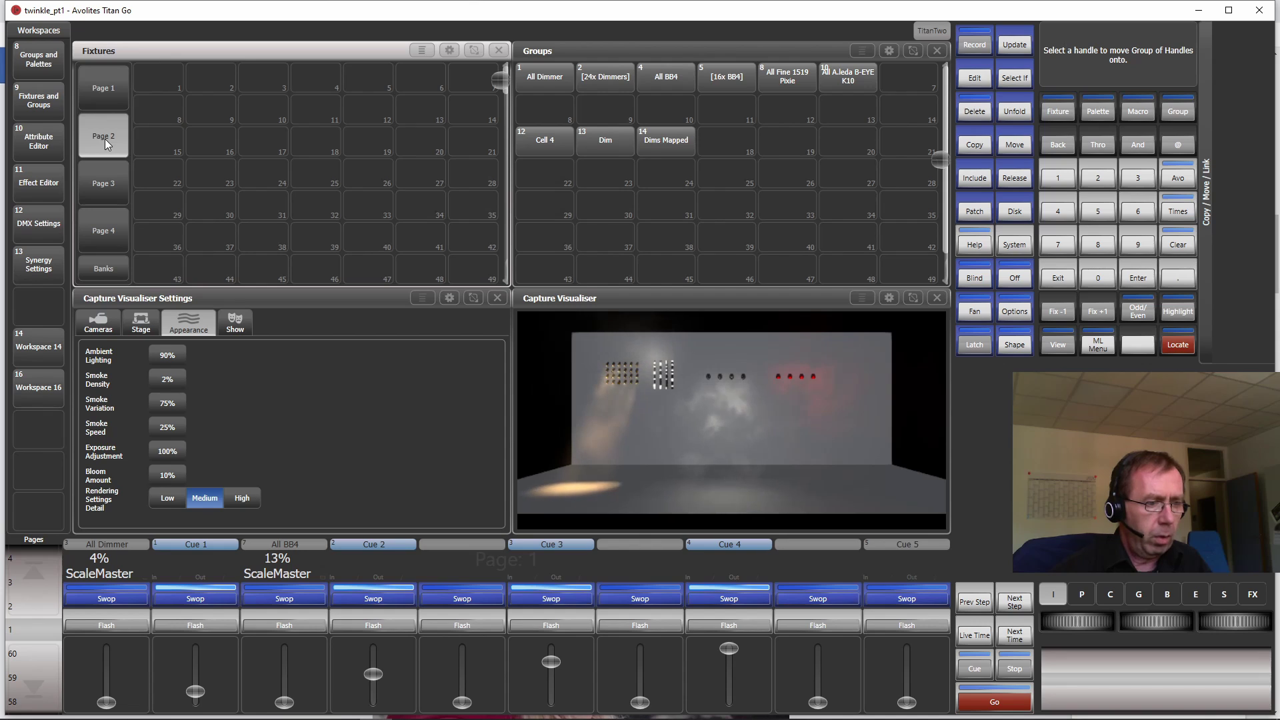
key(m)
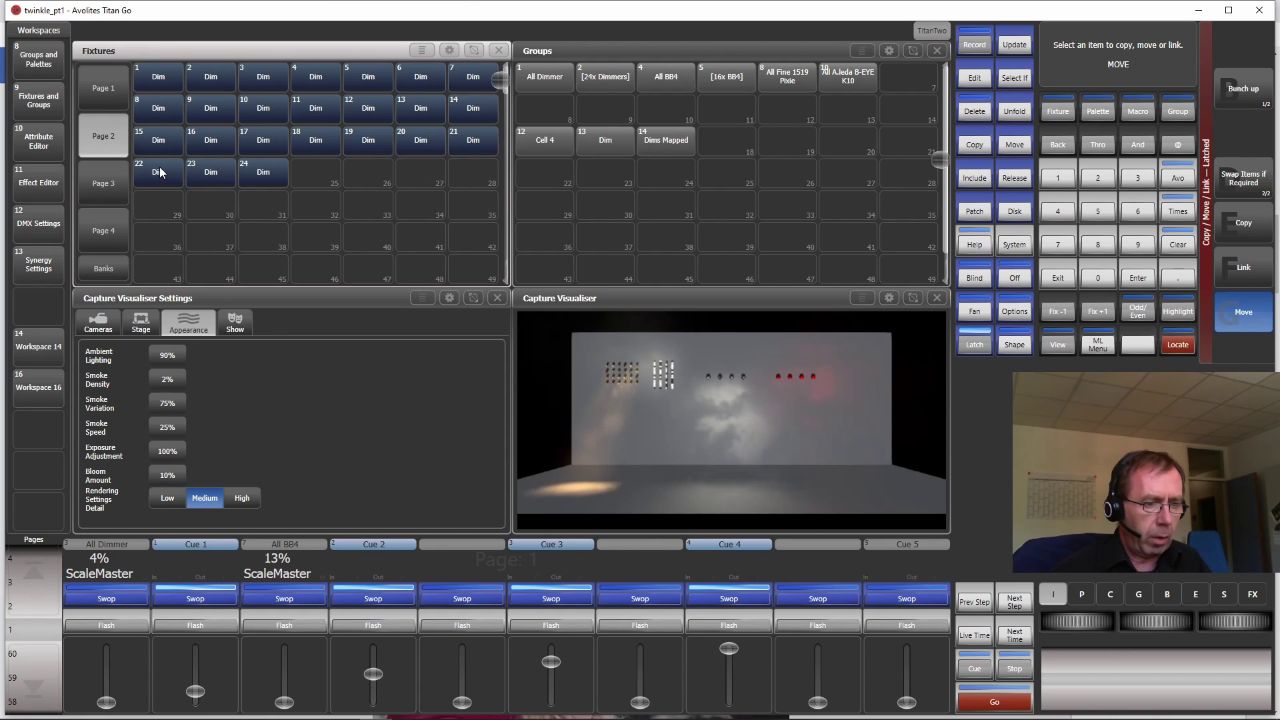
Move dimmers 22 to 24 along their row on page 2 so they start at cell 25
mouse_move(151, 178)
mouse_down()
mouse_move(271, 174)
mouse_move(263, 181)
mouse_up()
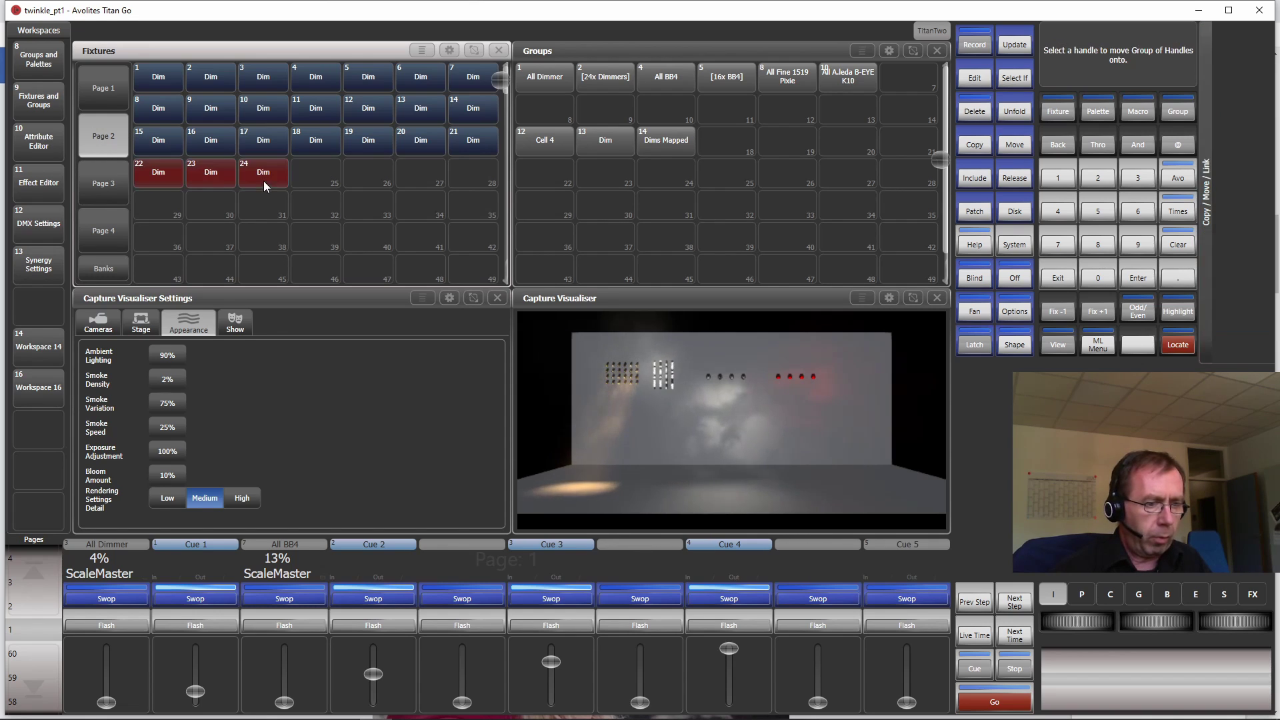
click(312, 178)
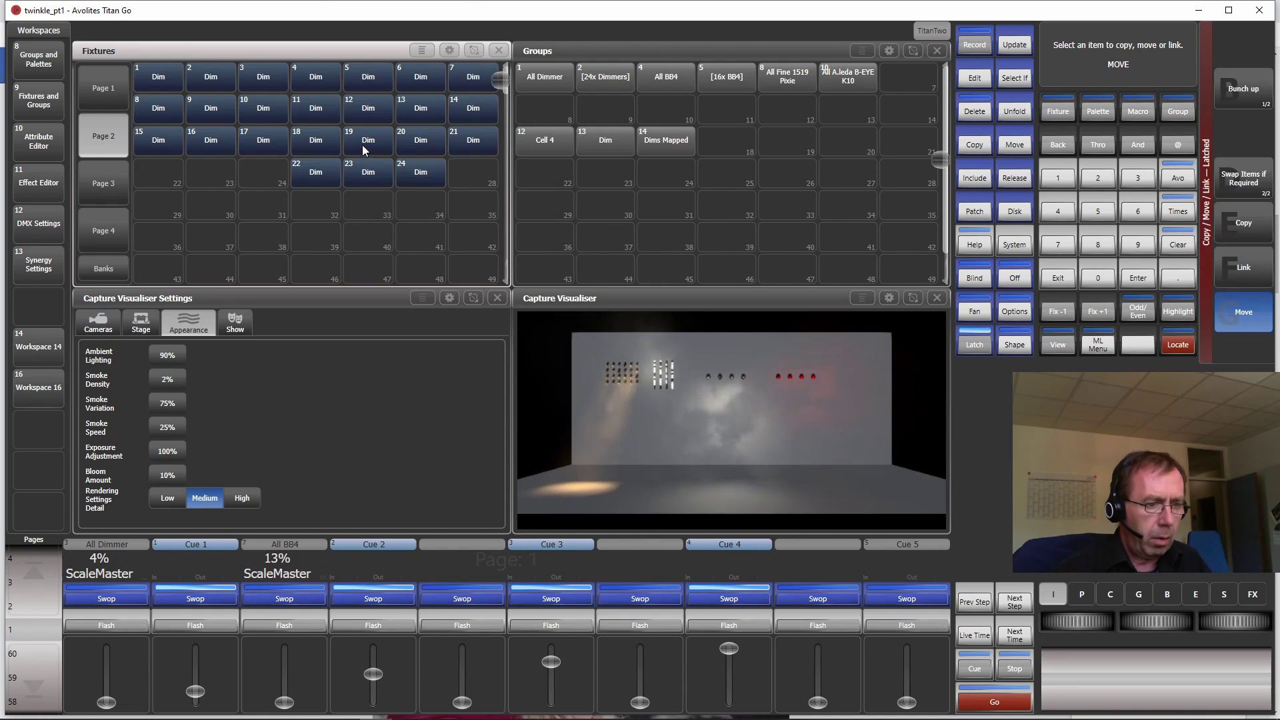
Arrange dimmers 13 to 24 on page 2 into two rows of six, starting at cells 15 and 22
mouse_move(362, 145)
mouse_down()
mouse_move(468, 160)
mouse_move(486, 140)
mouse_up()
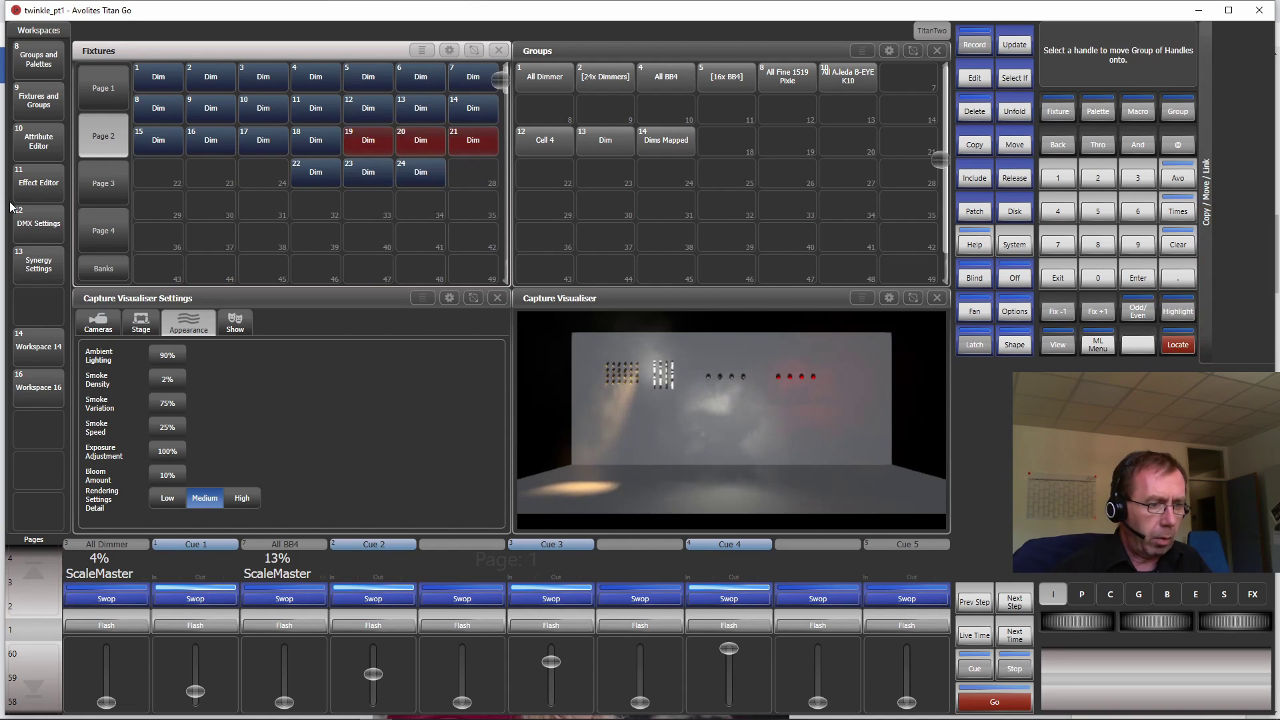
click(142, 177)
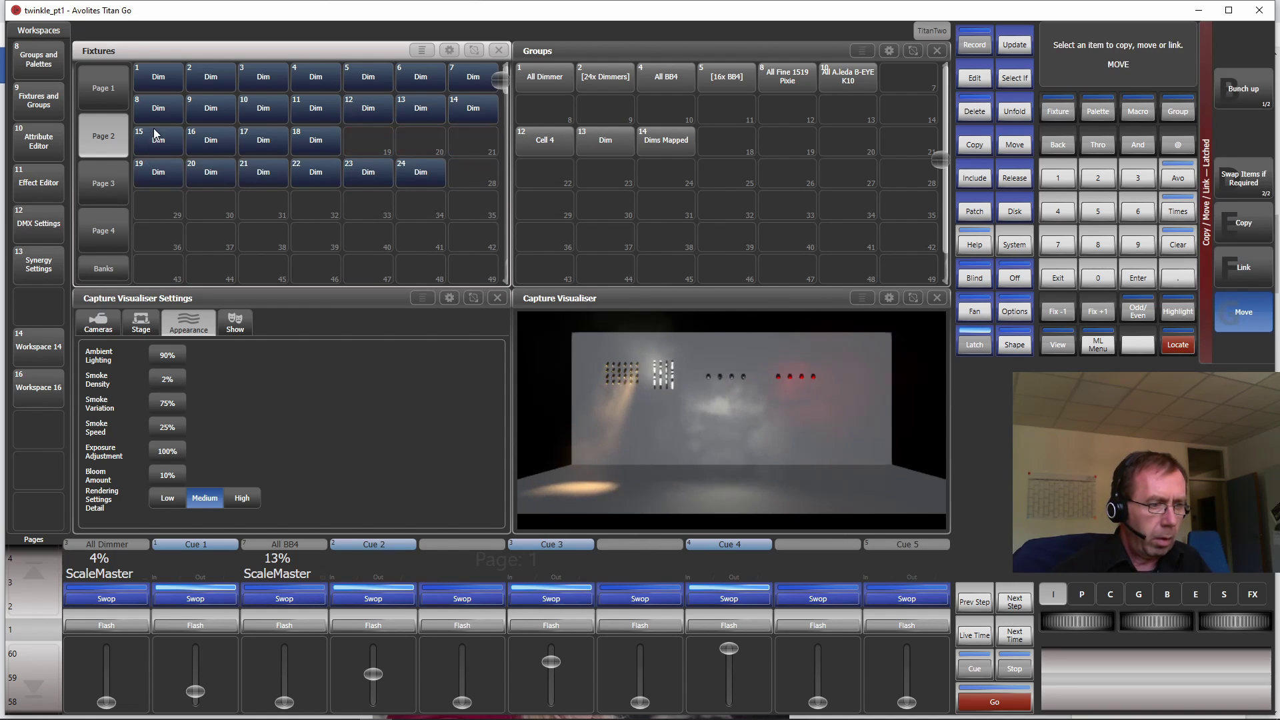
drag(153, 128, 302, 138)
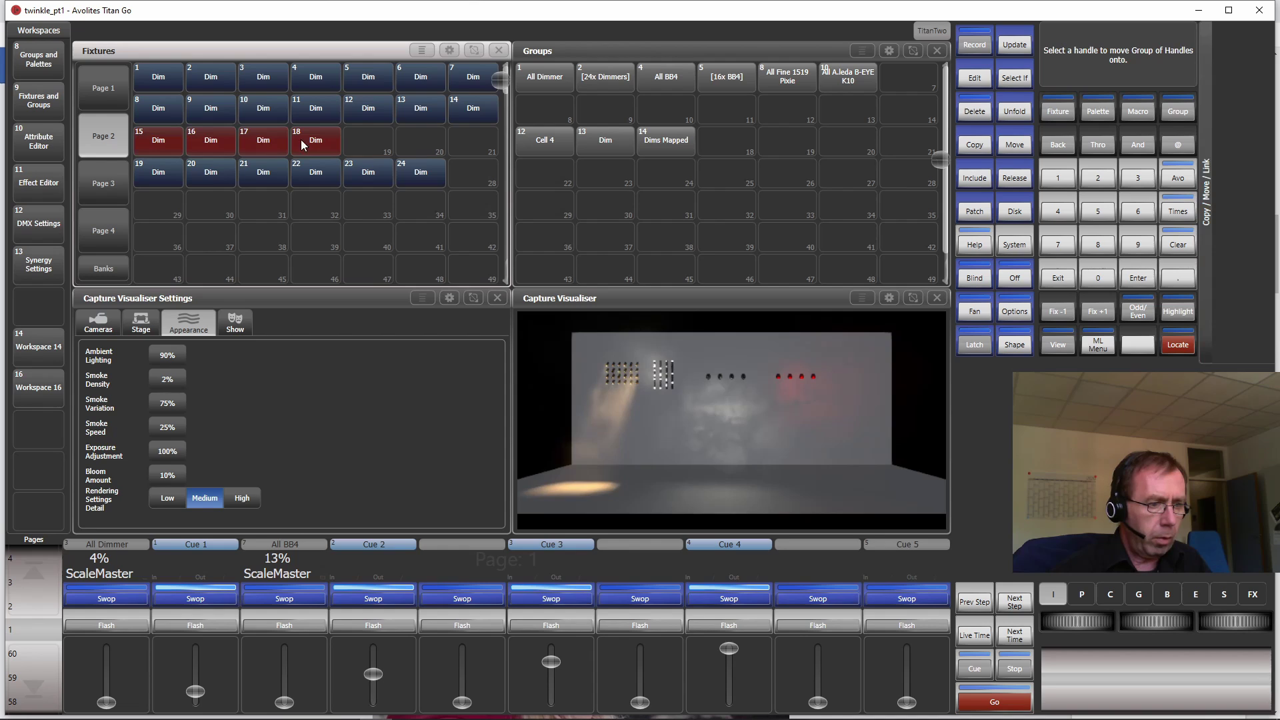
click(253, 138)
mouse_move(398, 105)
mouse_down()
mouse_move(505, 96)
mouse_move(478, 116)
mouse_up()
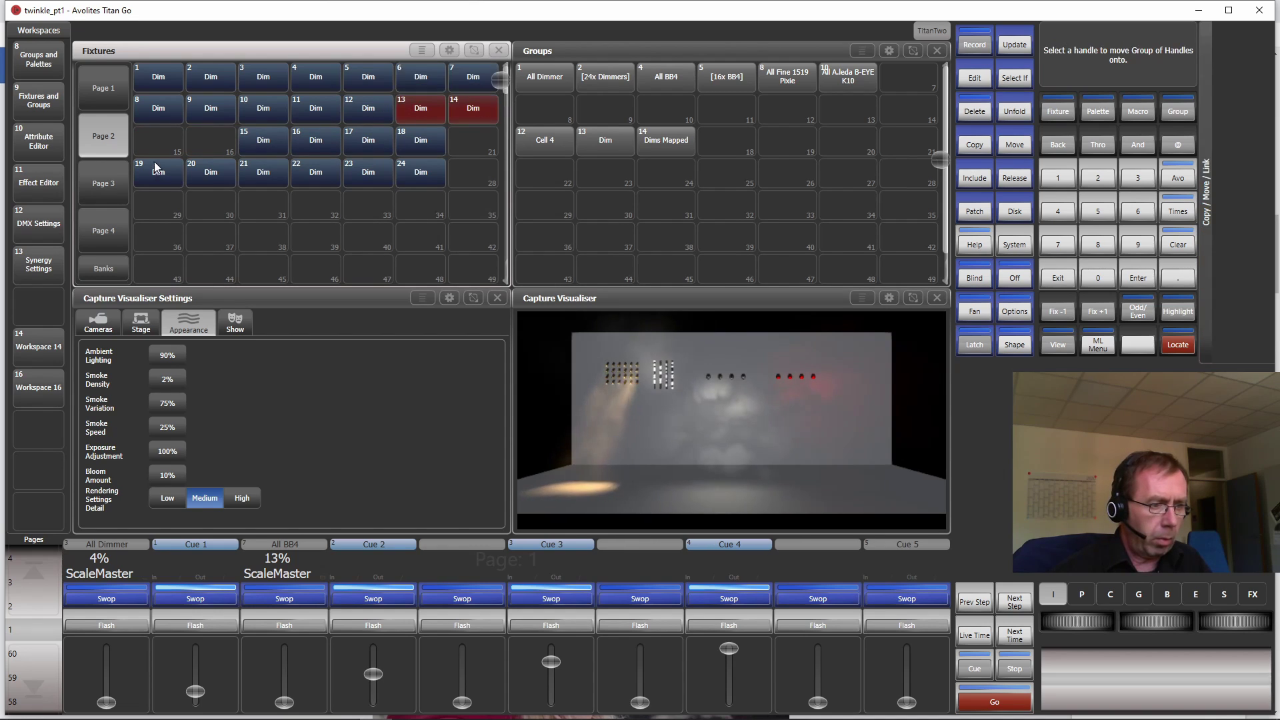
click(146, 140)
Complete the second row of six by moving dimmers 8 to 12 to cell 9 and dimmer 7 to cell 8, and end the Move
drag(166, 113, 358, 113)
click(218, 107)
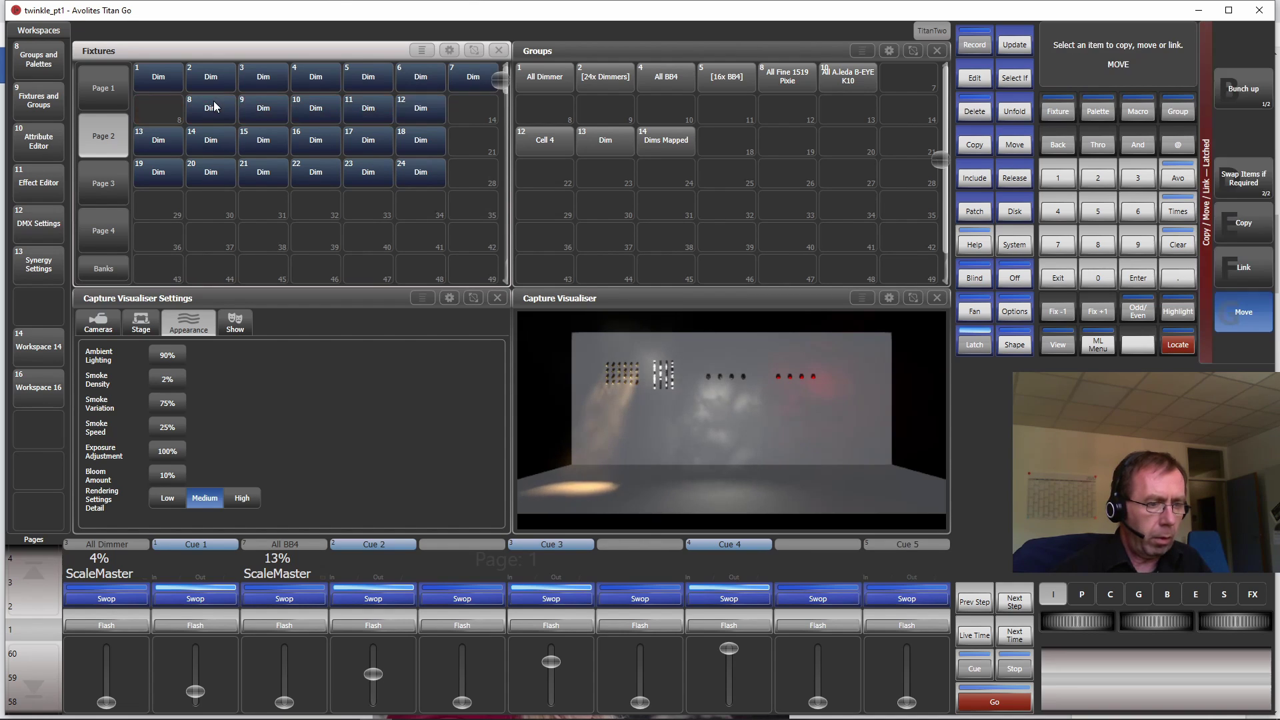
click(477, 74)
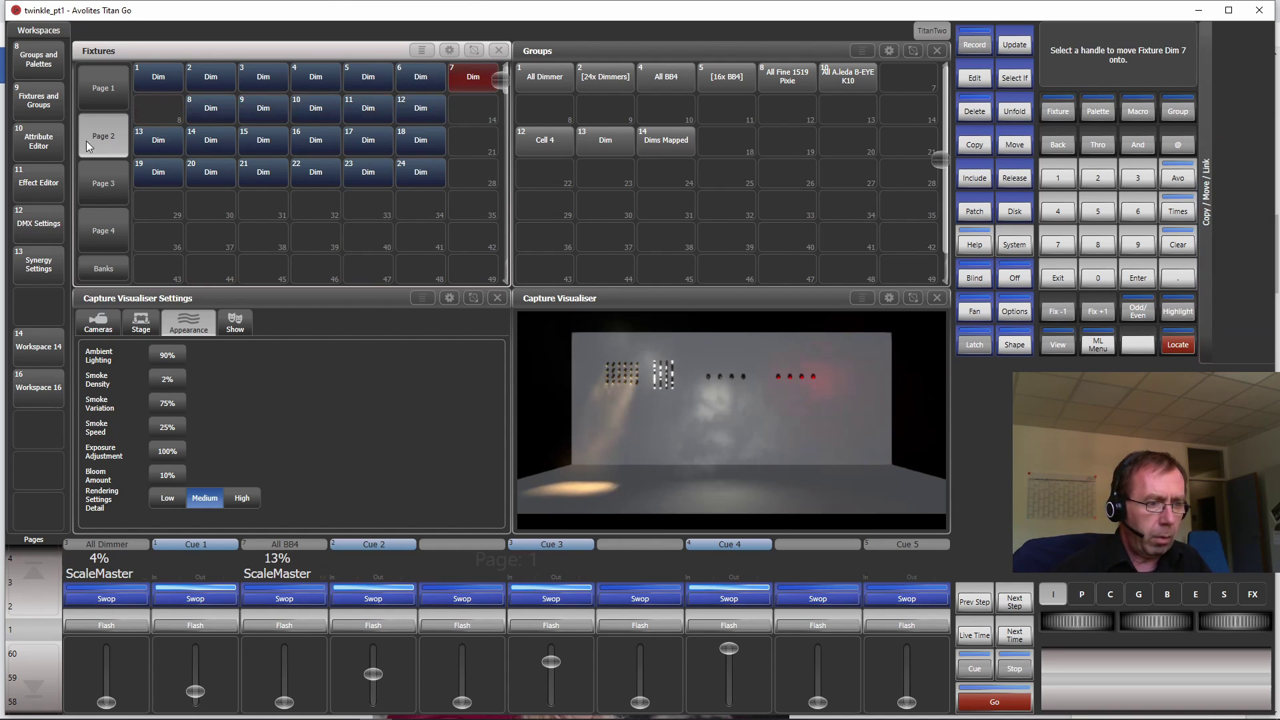
click(152, 119)
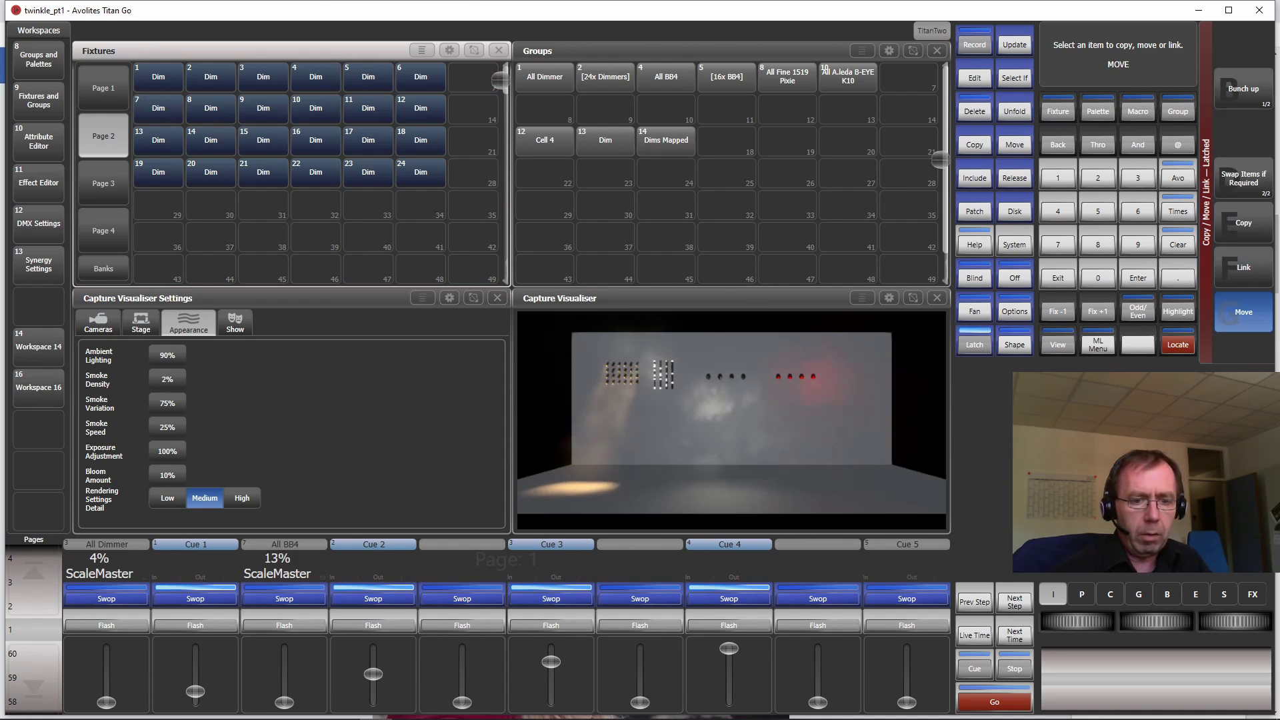
click(1058, 278)
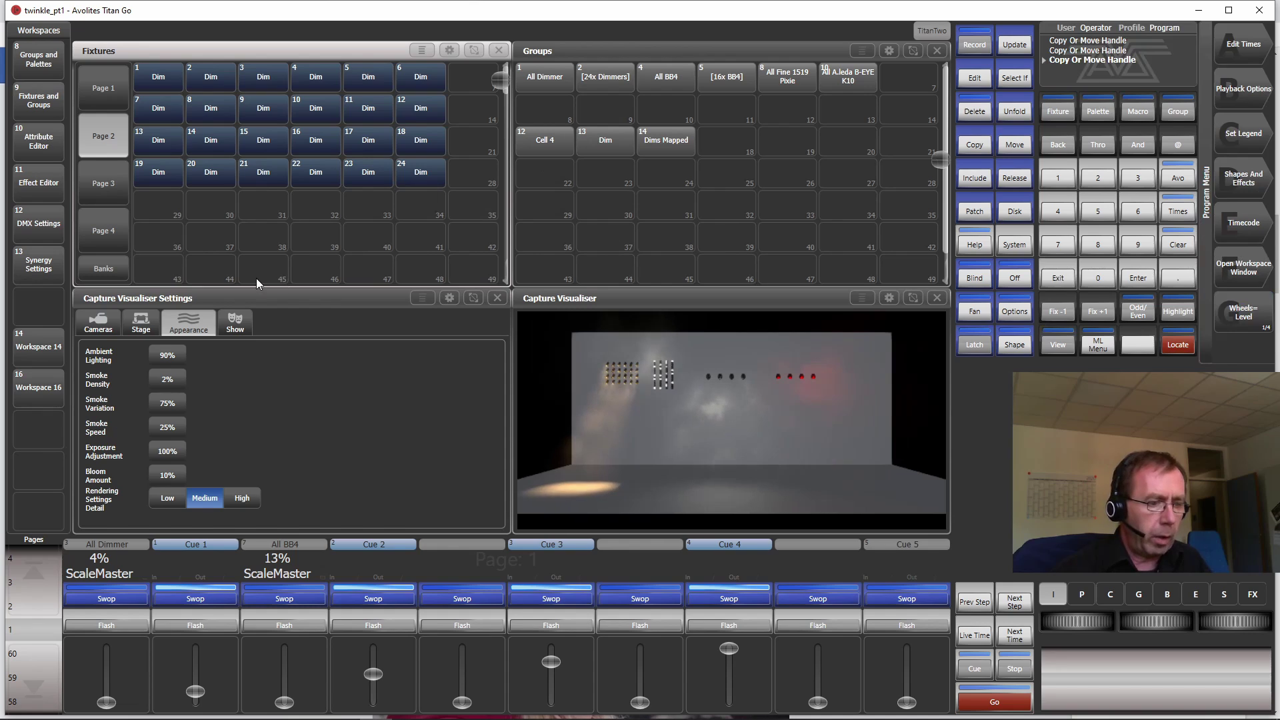
Switch the visualiser to the Dimmers camera view and lower the Cue 1 fader to zero
click(96, 326)
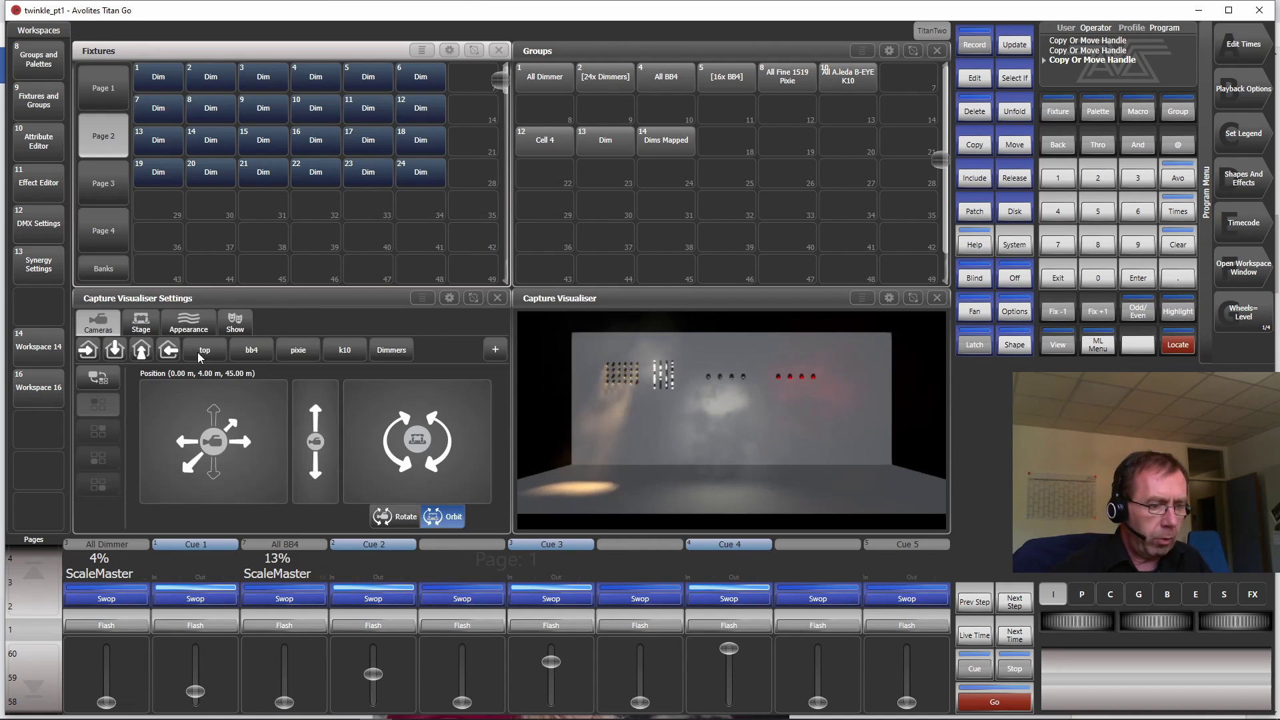
click(400, 350)
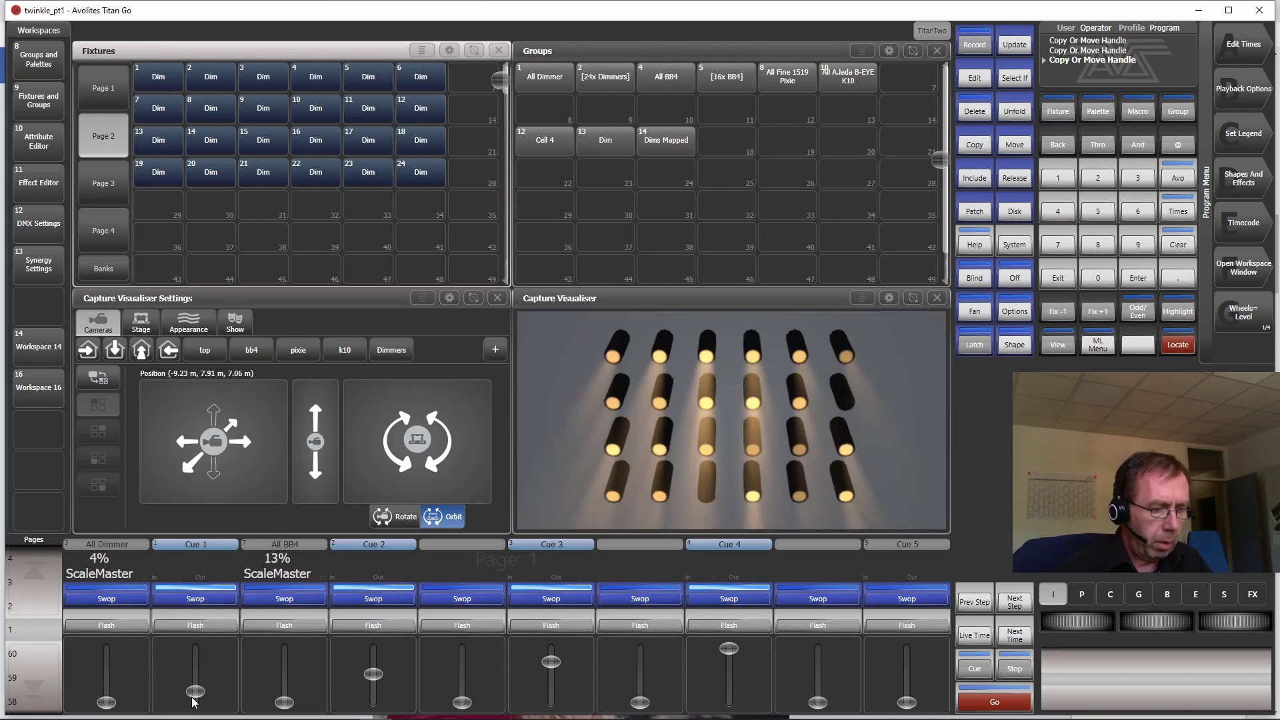
drag(198, 695, 196, 706)
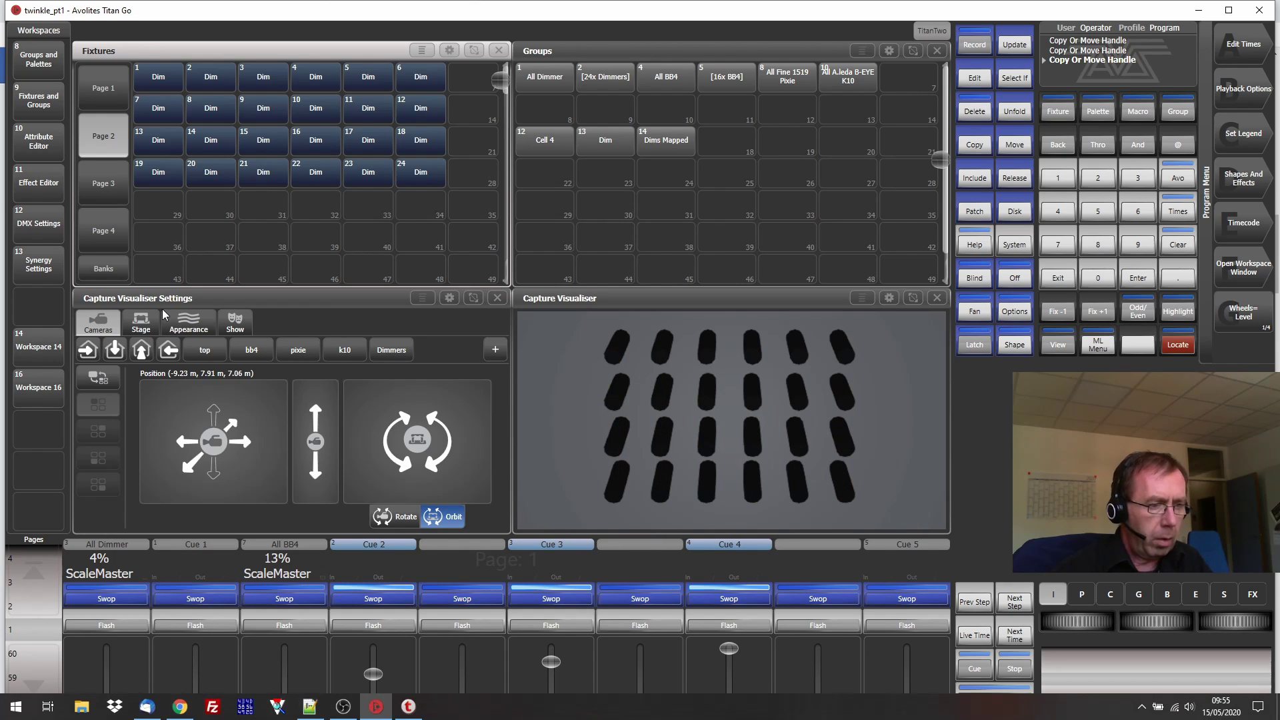
Check the dimmer layout by selecting corner dimmers 1, 6, 19 and 24 and locating them, and clear the programmer
click(158, 79)
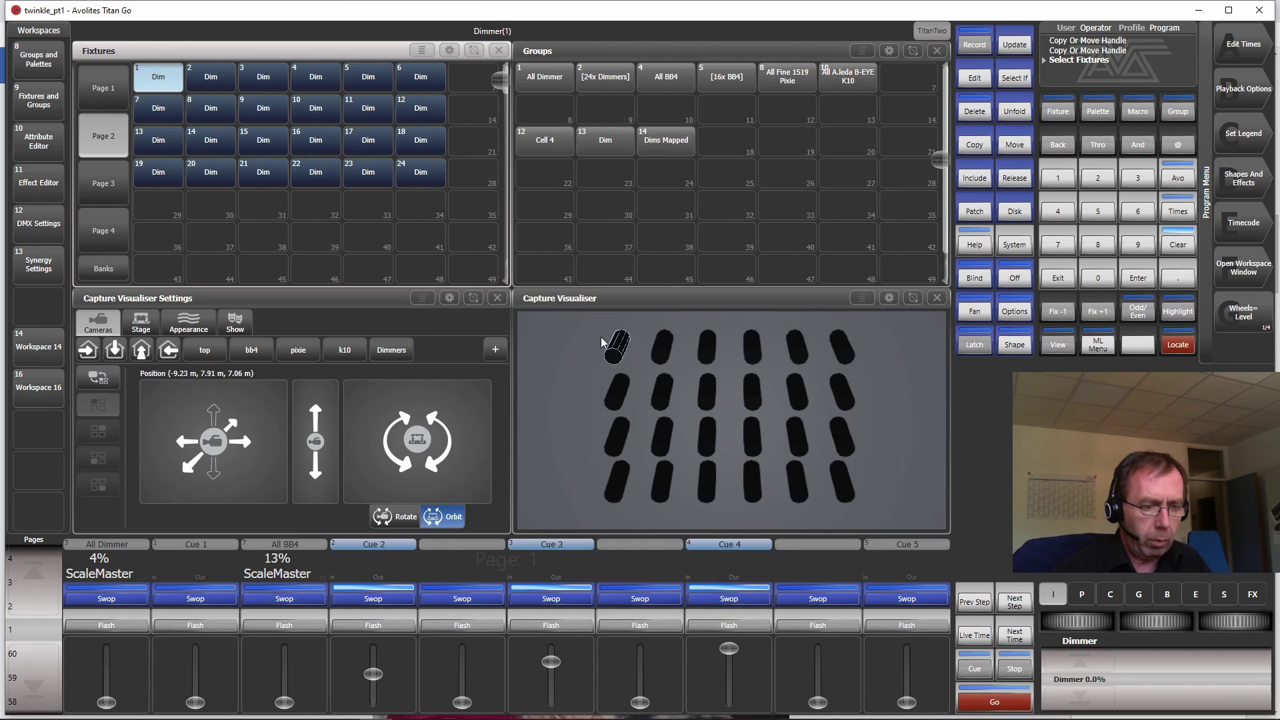
click(409, 79)
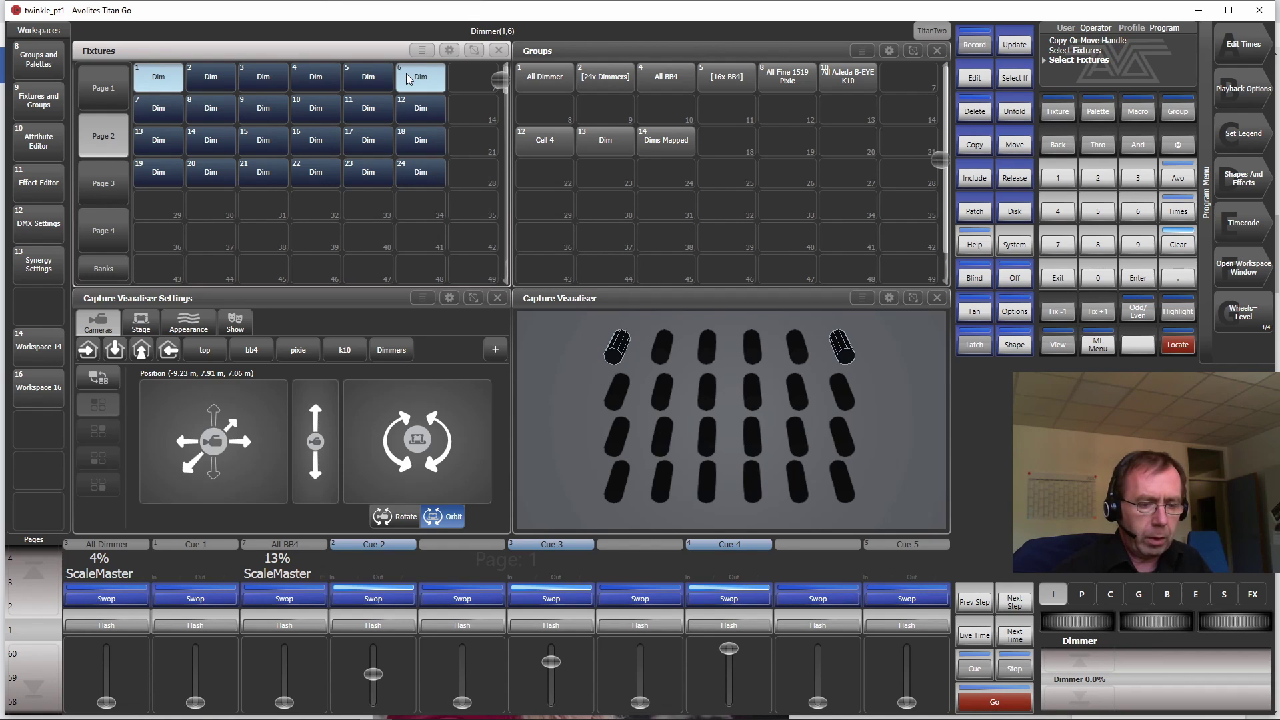
click(153, 172)
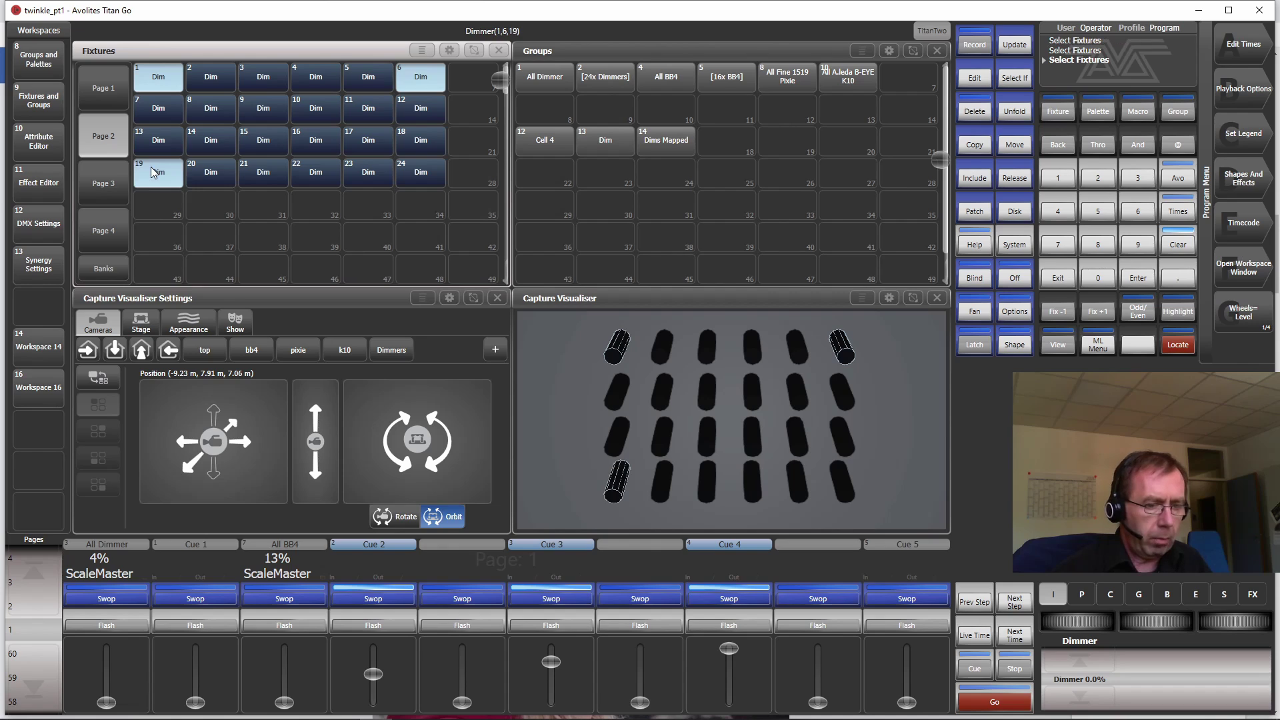
click(405, 182)
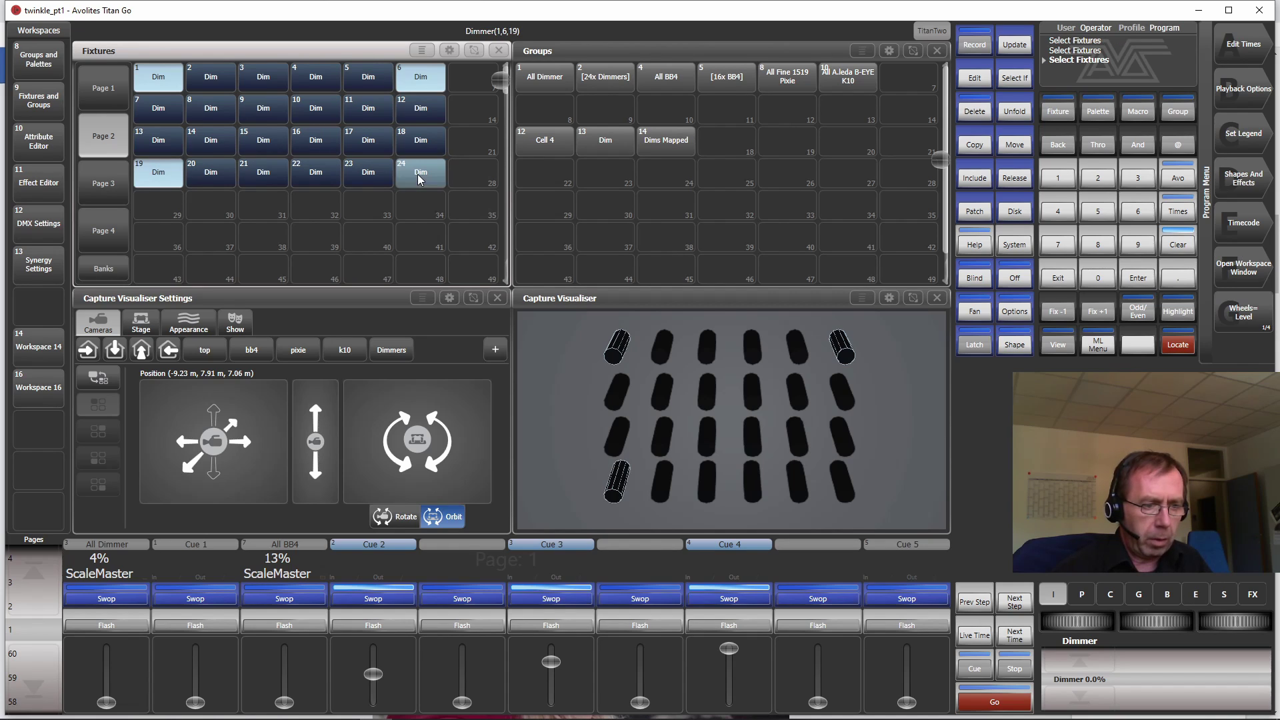
click(1178, 347)
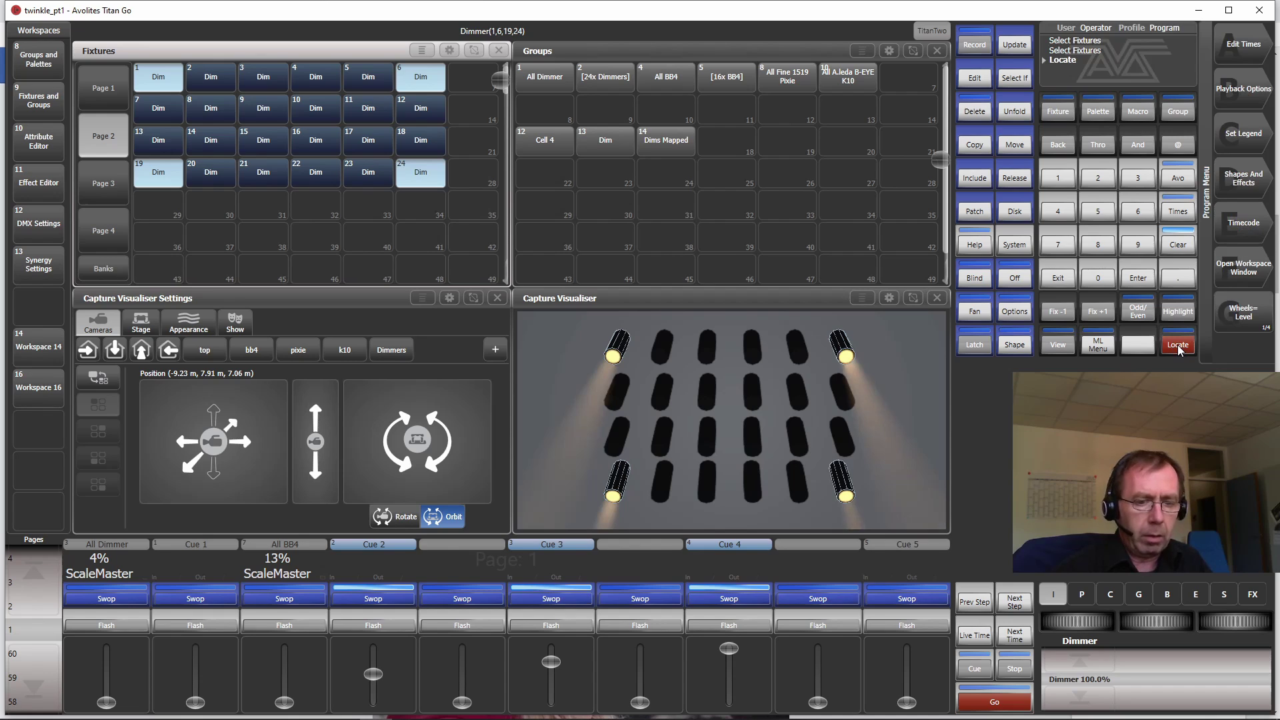
click(1177, 245)
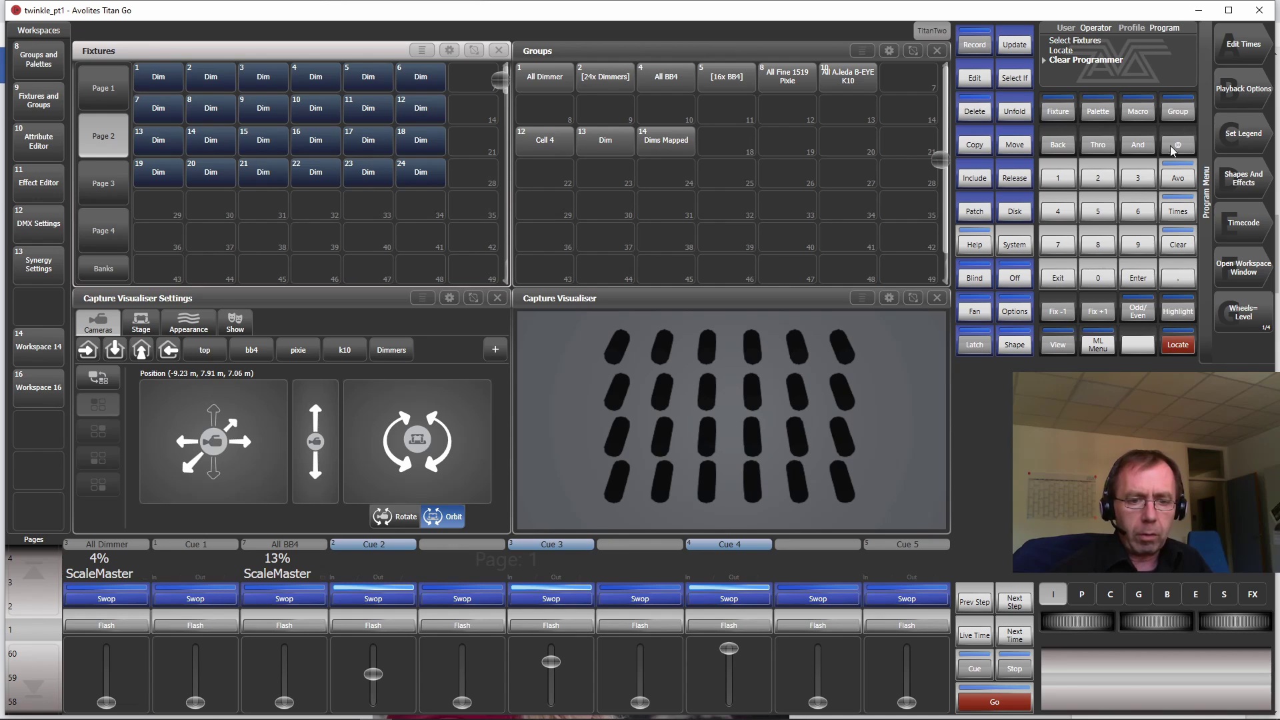
Set the page legend of page 2 in the Fixtures window to "Dimmers"
click(1244, 134)
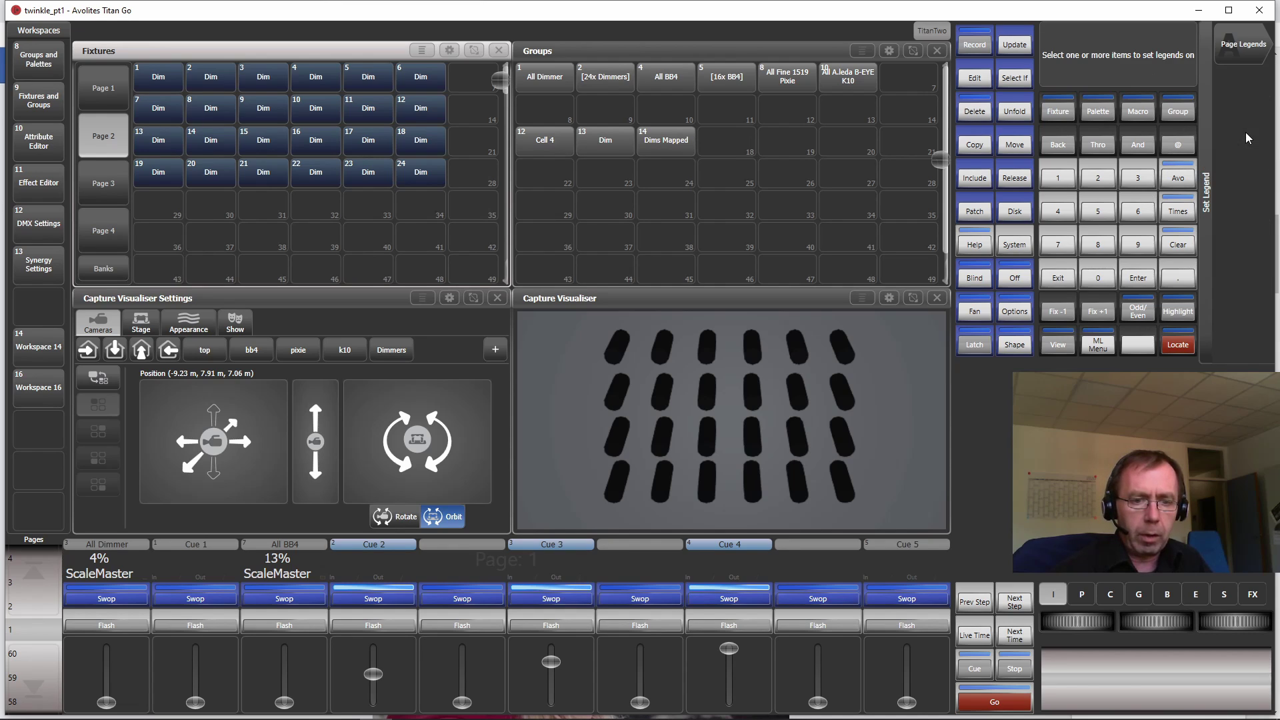
click(1240, 46)
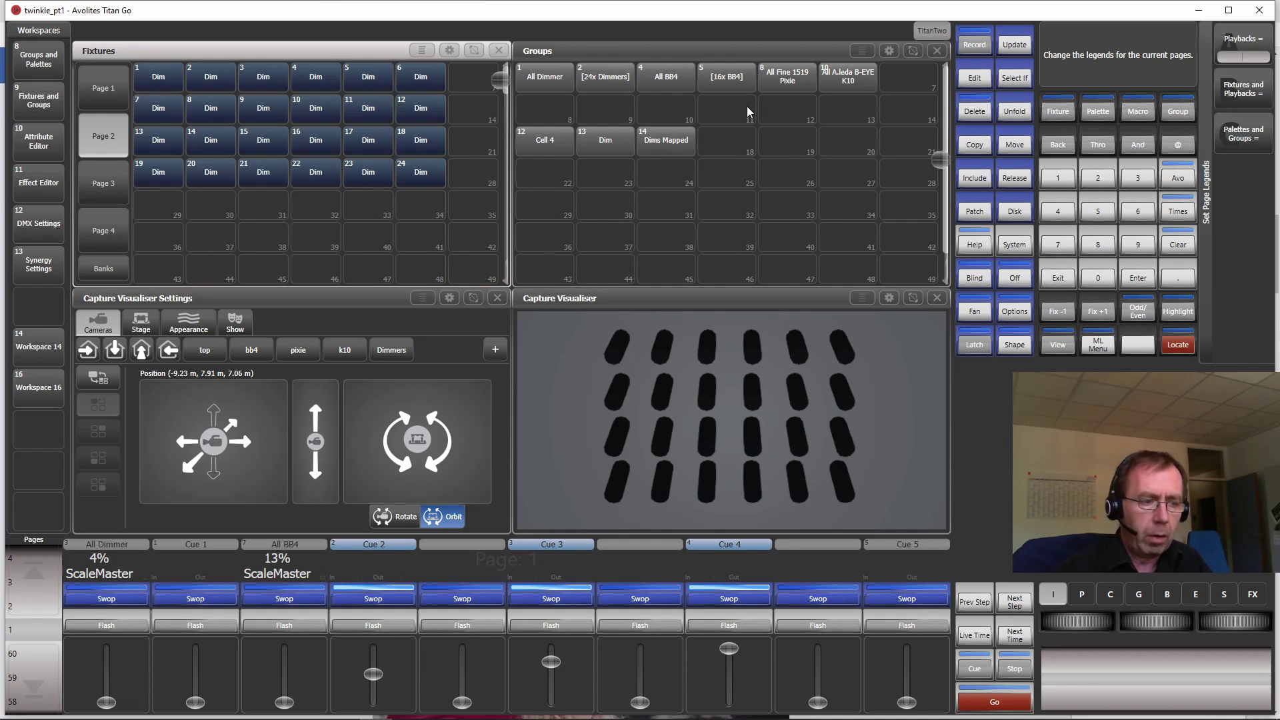
click(102, 145)
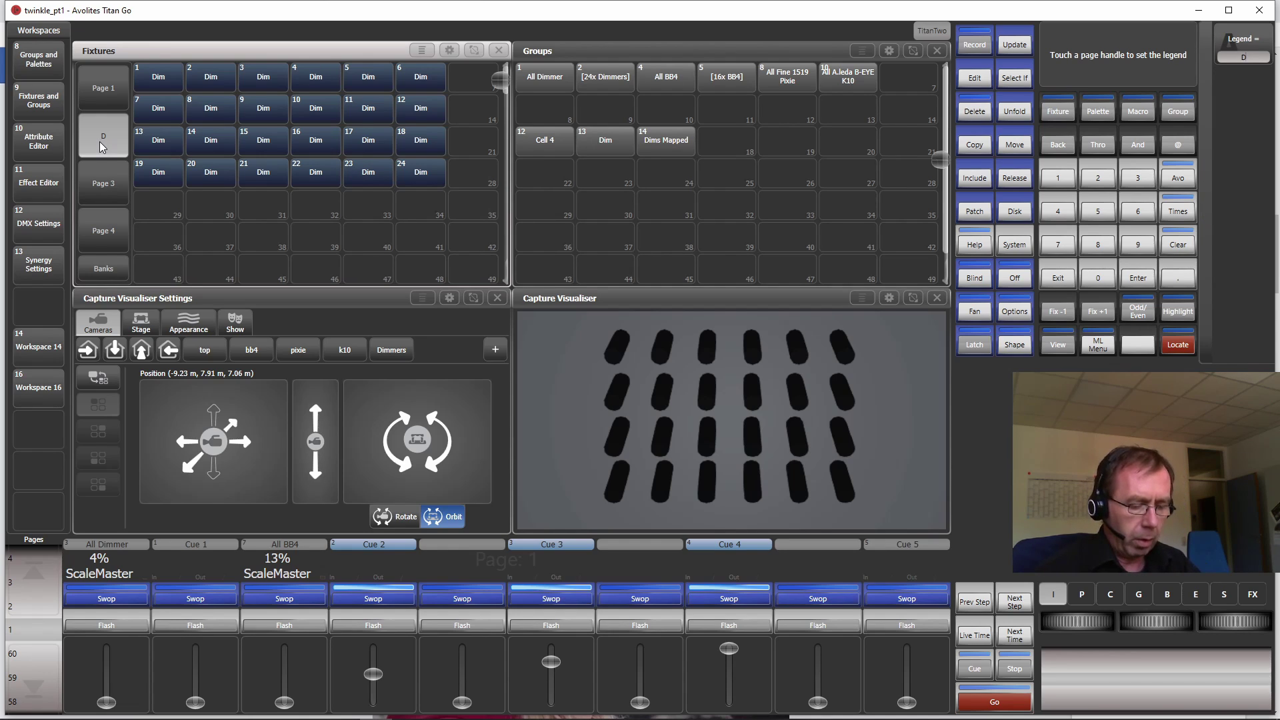
text(Dimmers)
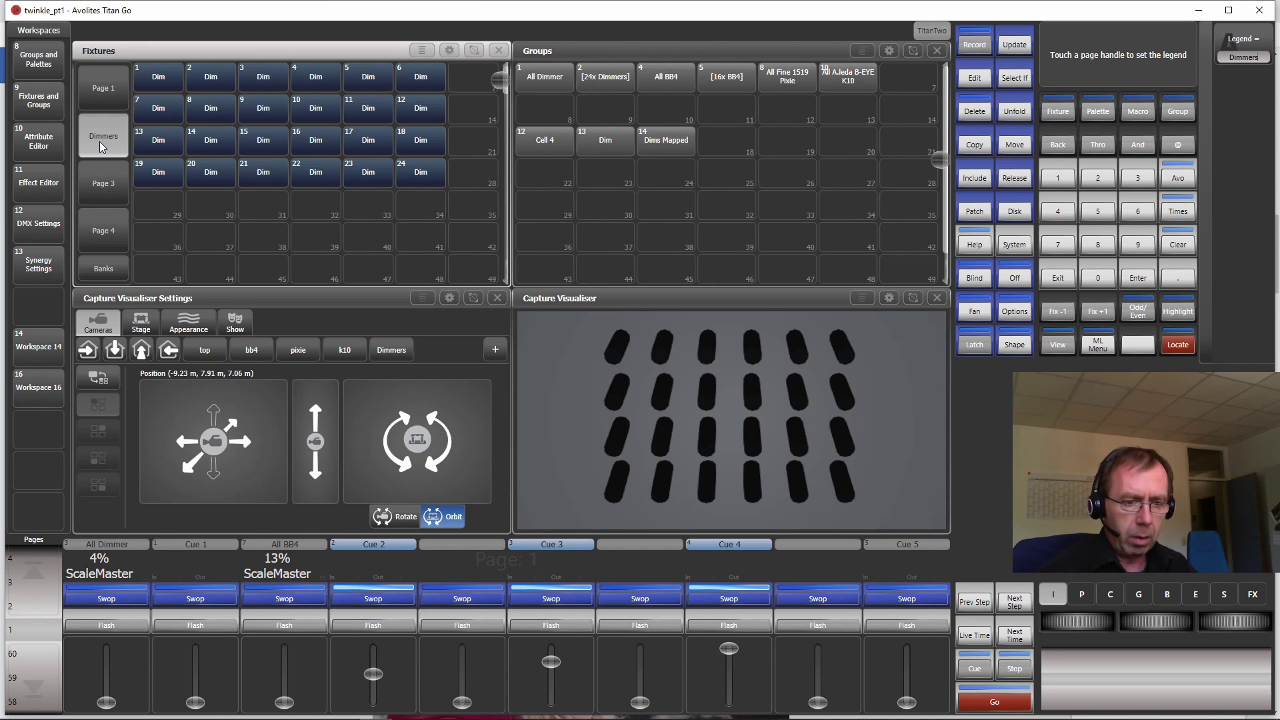
key(Return)
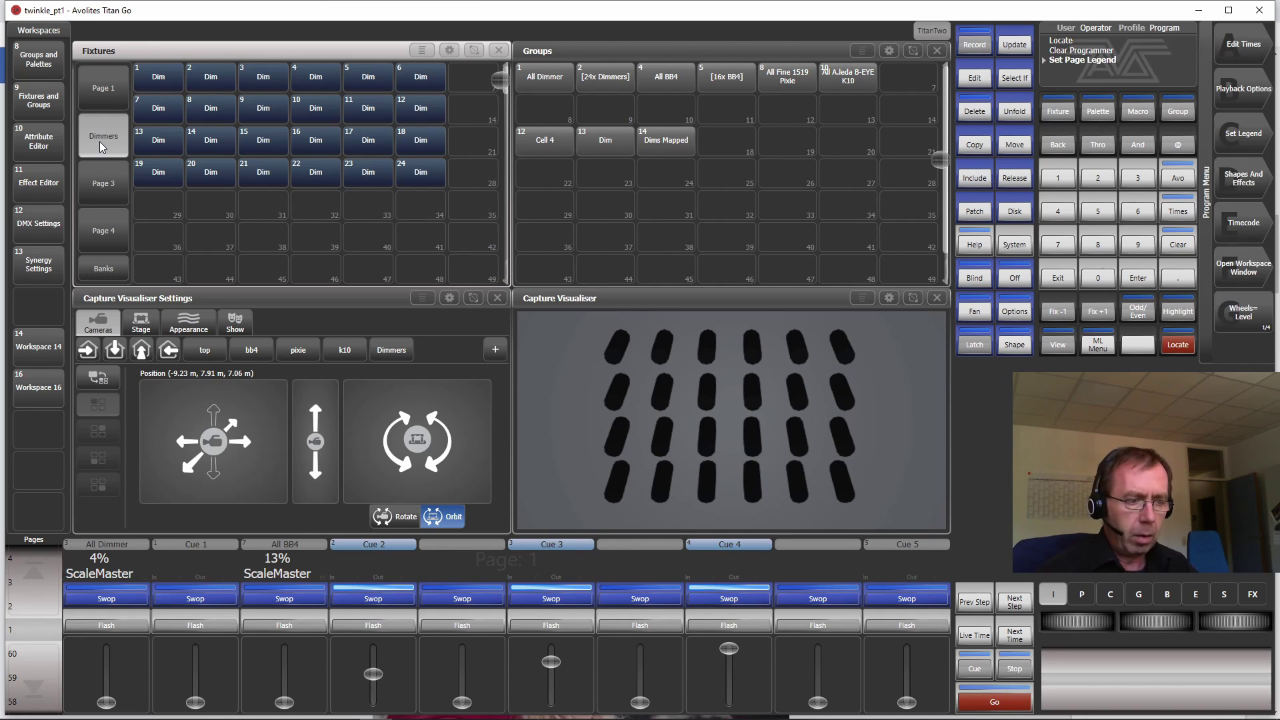
click(28, 351)
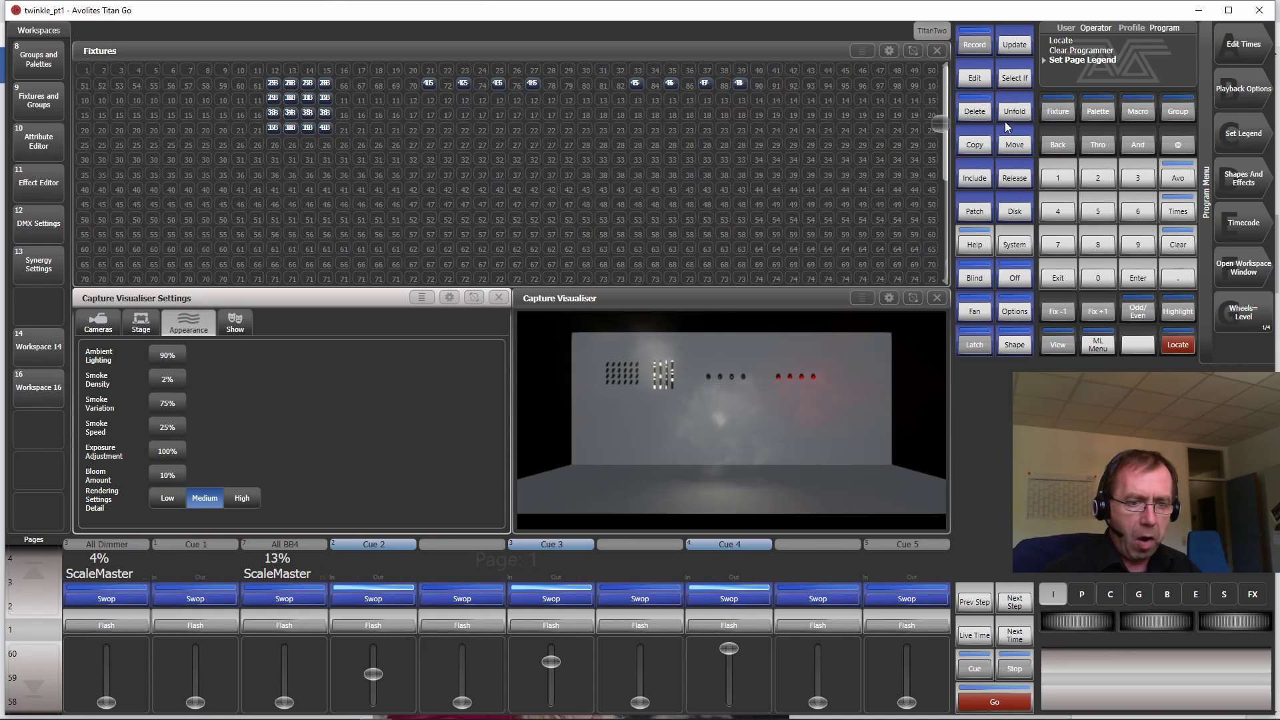
click(1012, 144)
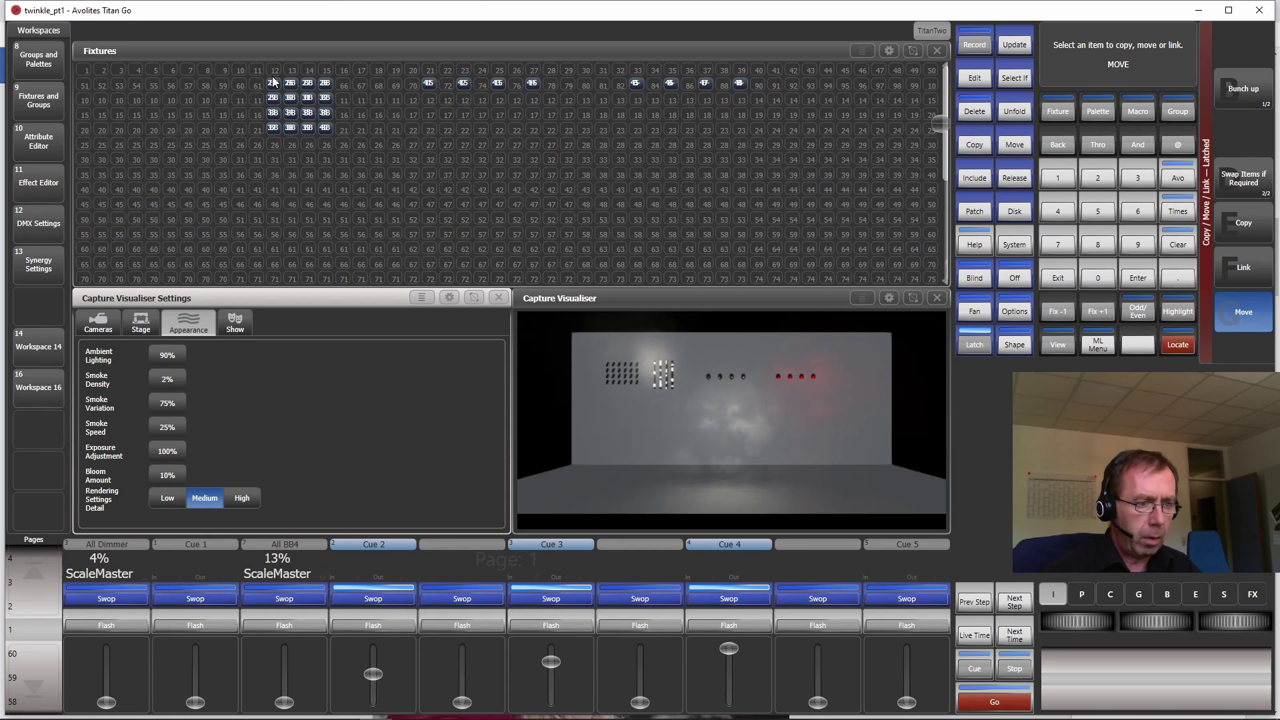
drag(273, 82, 332, 131)
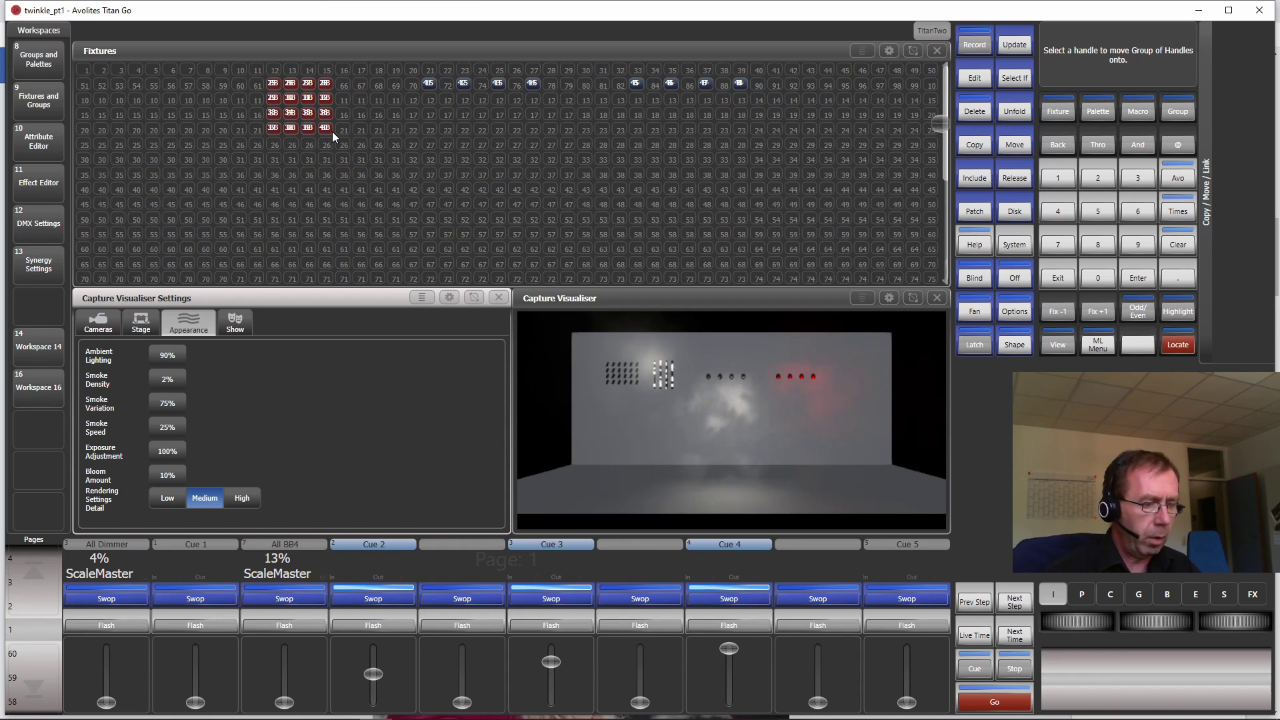
click(38, 389)
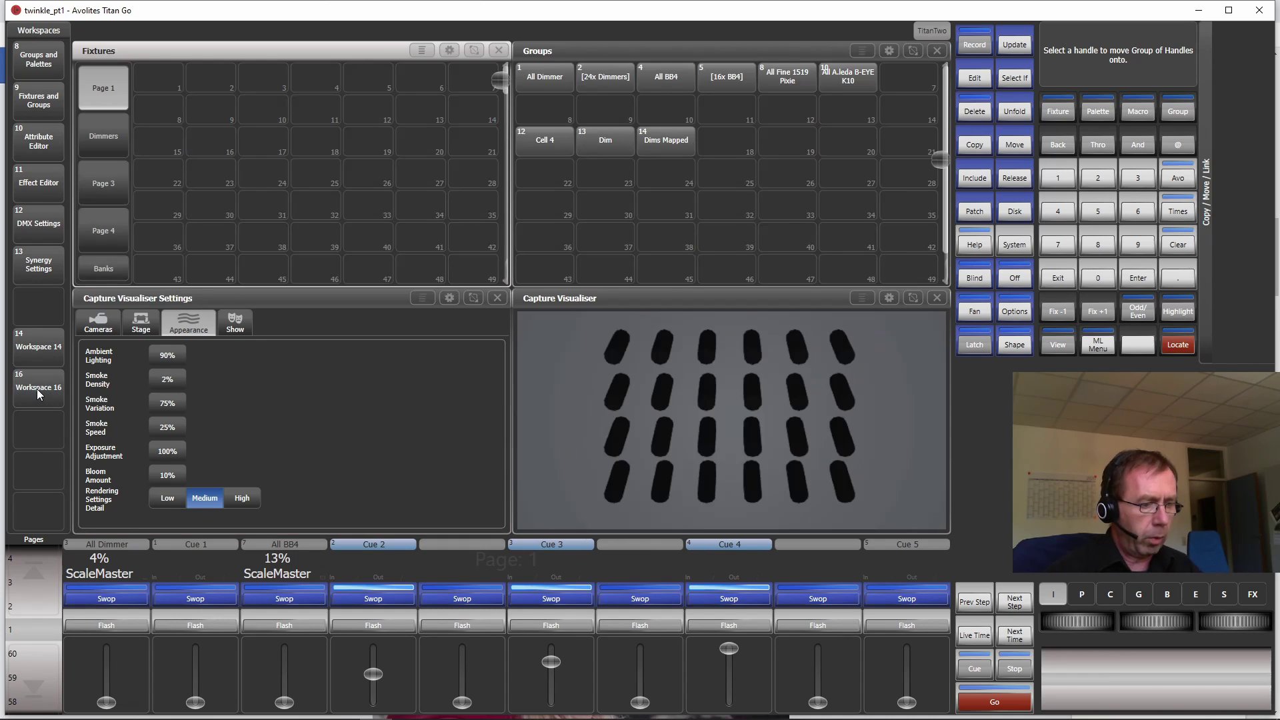
click(110, 186)
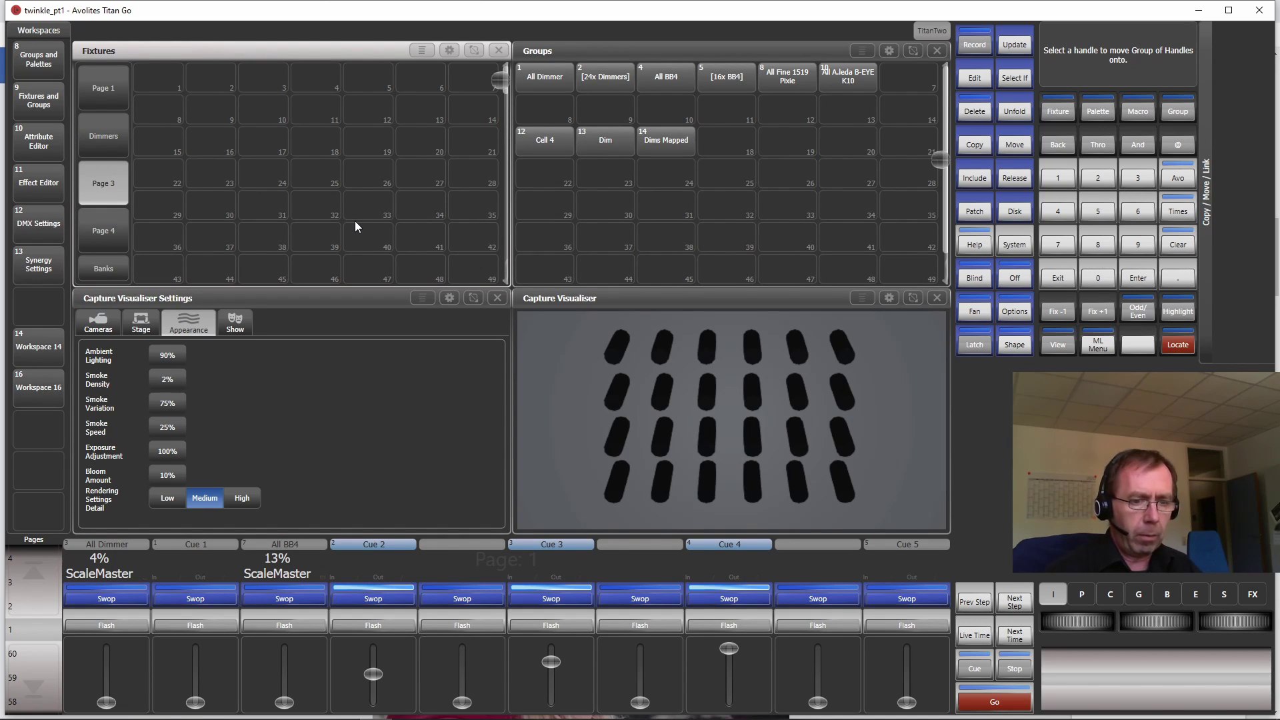
click(1065, 278)
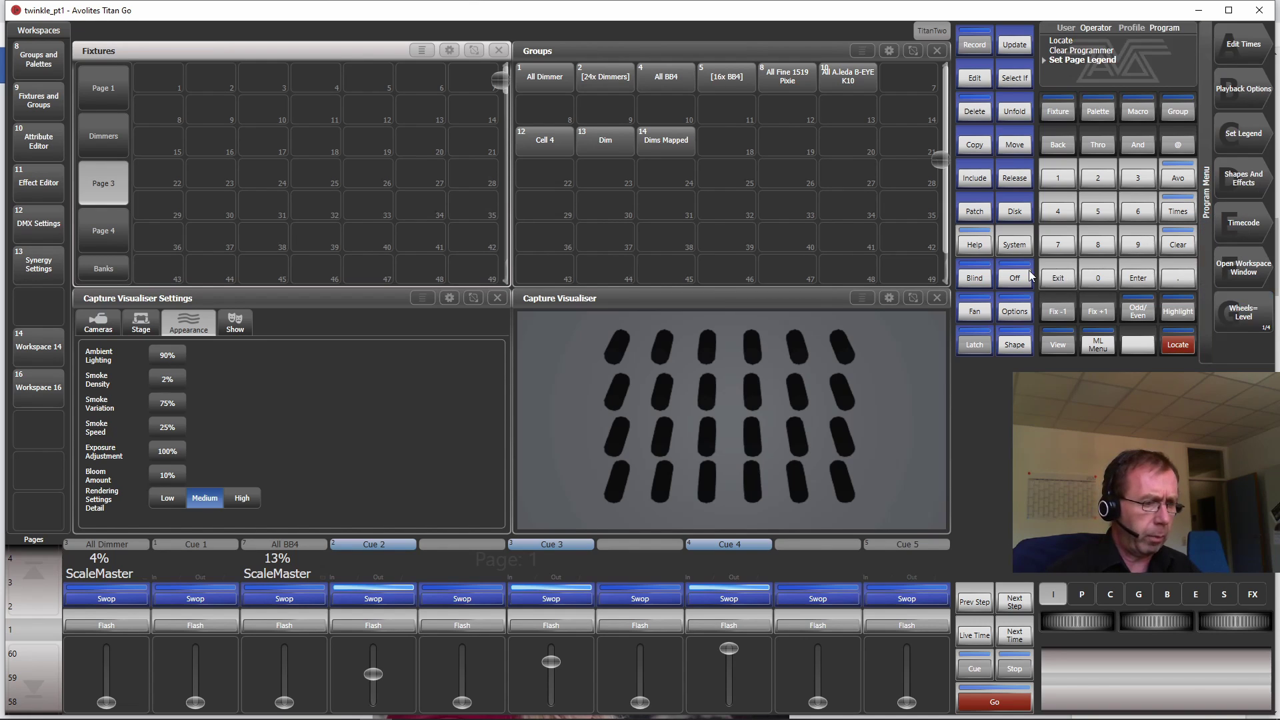
Move the 4 by 4 block of BB4 fixtures from Workspace 14 to page 3 in Workspace 16 at the first cell, using Retain layout
click(45, 344)
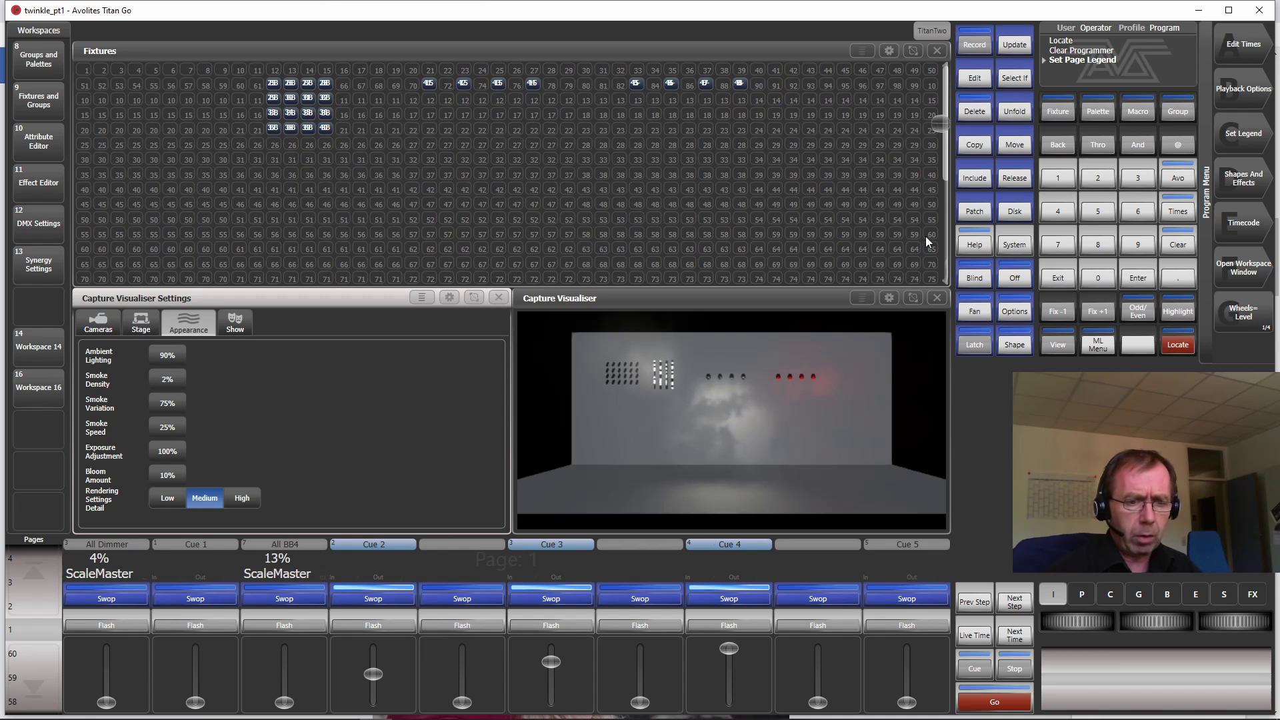
click(1015, 145)
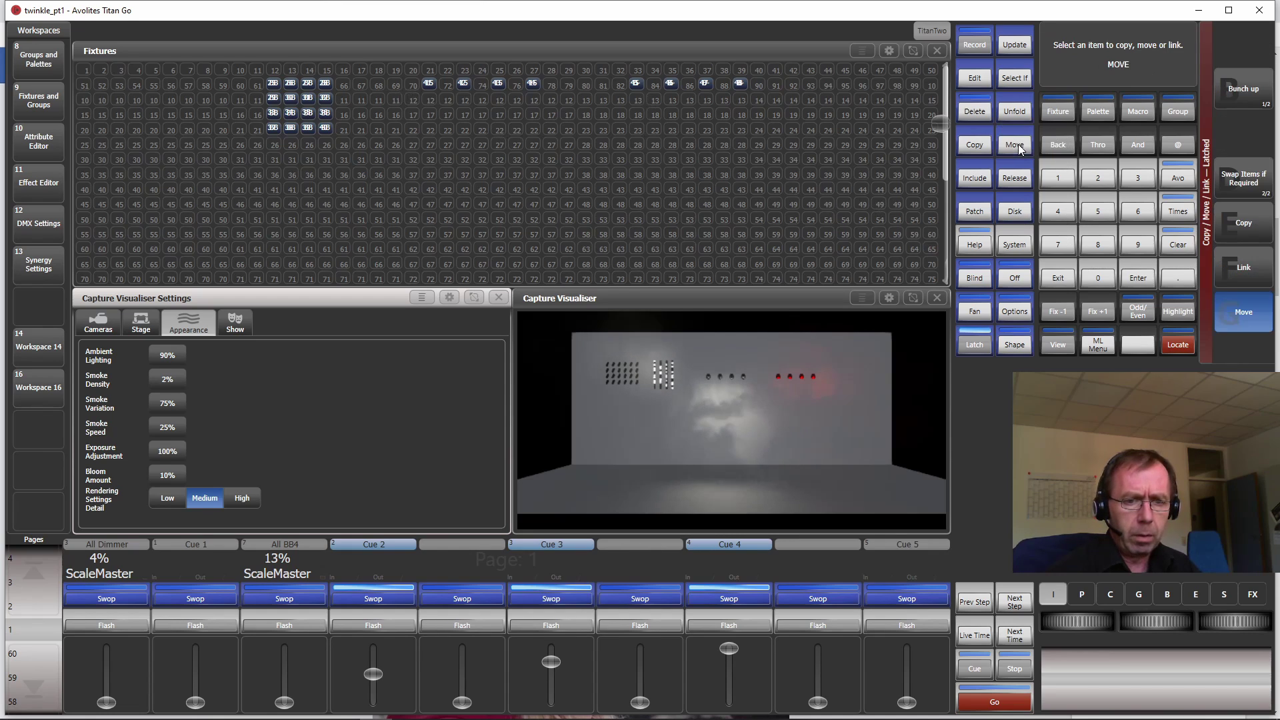
click(1248, 92)
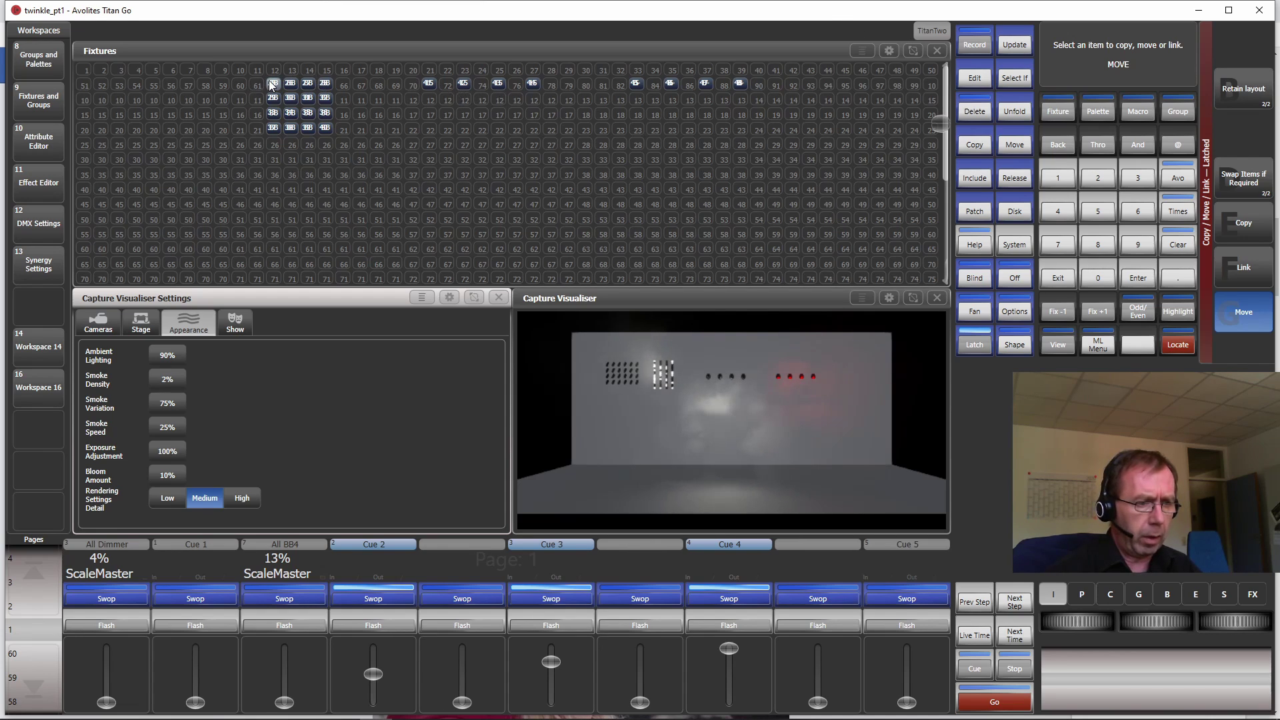
drag(269, 80, 321, 127)
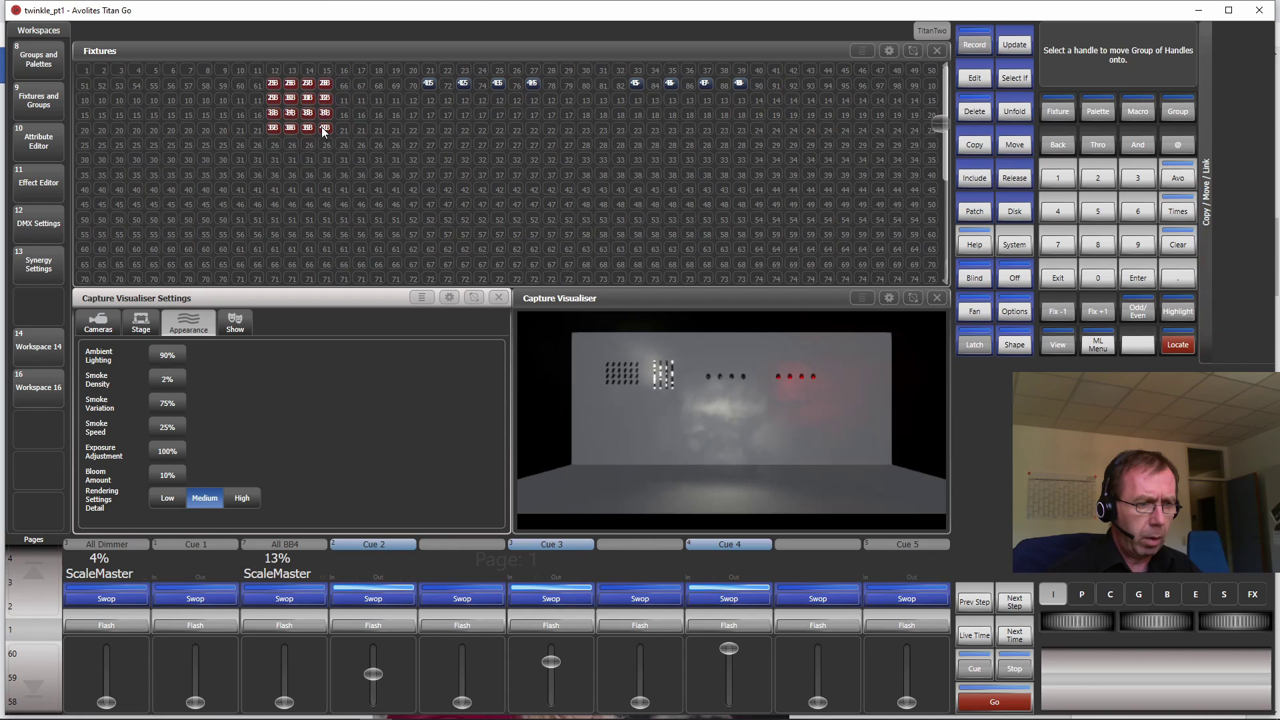
click(36, 385)
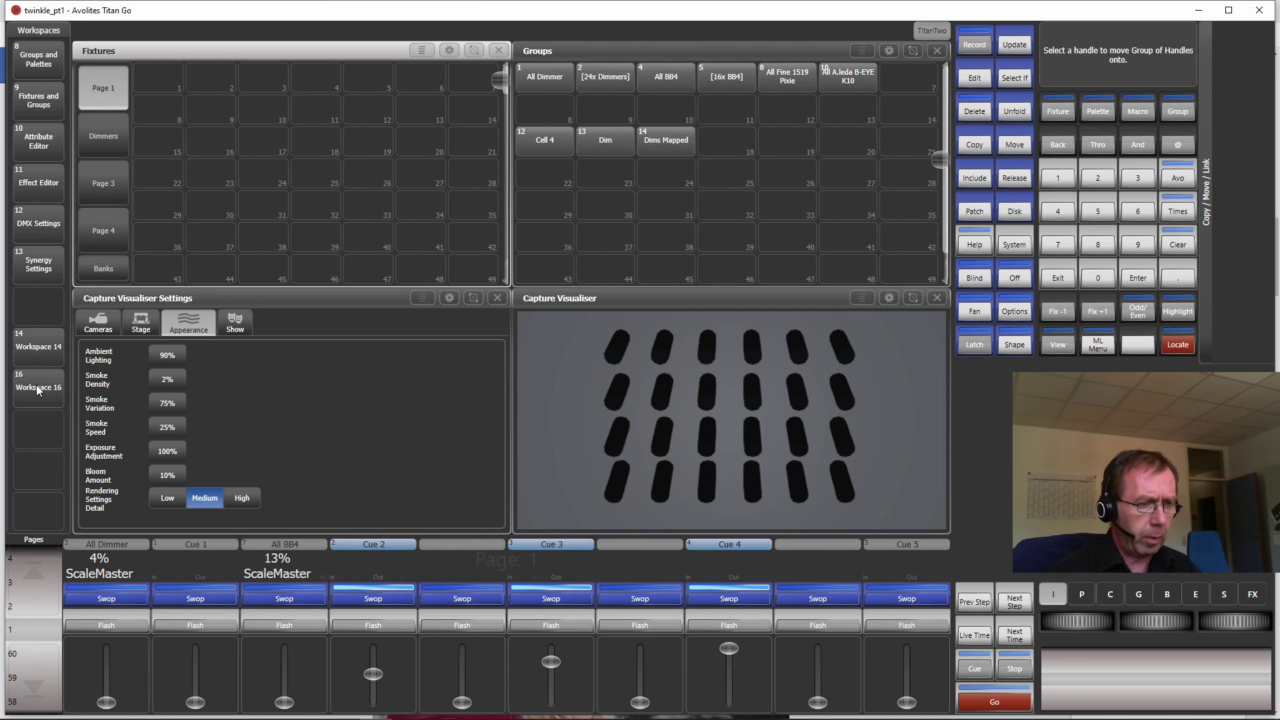
click(105, 182)
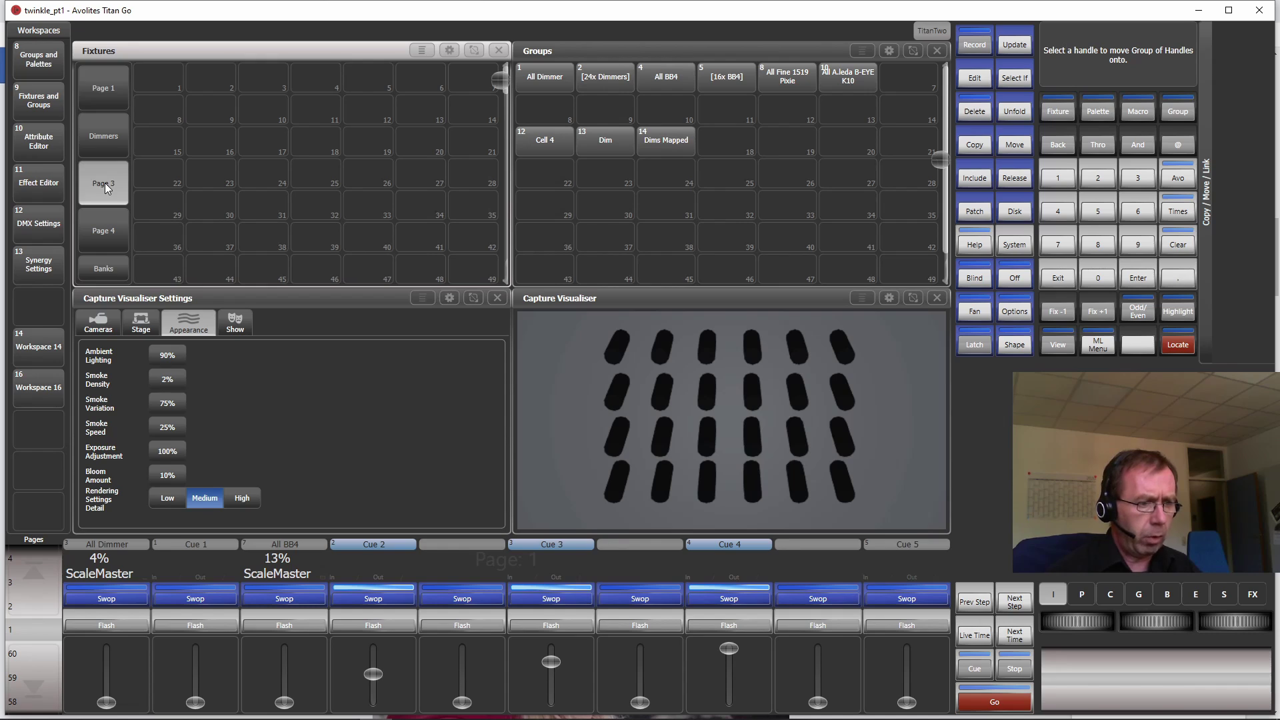
click(159, 80)
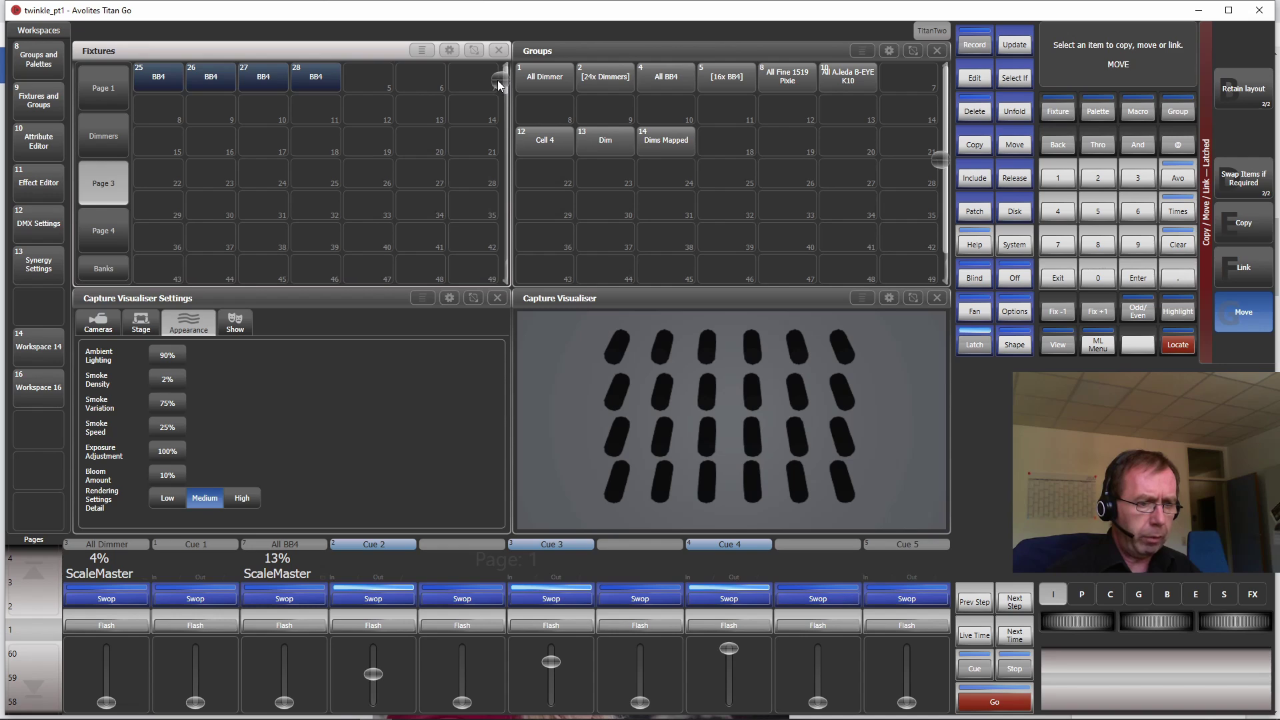
Enlarge the Fixtures window to fill the whole workspace area while showing page 3
drag(497, 80, 499, 85)
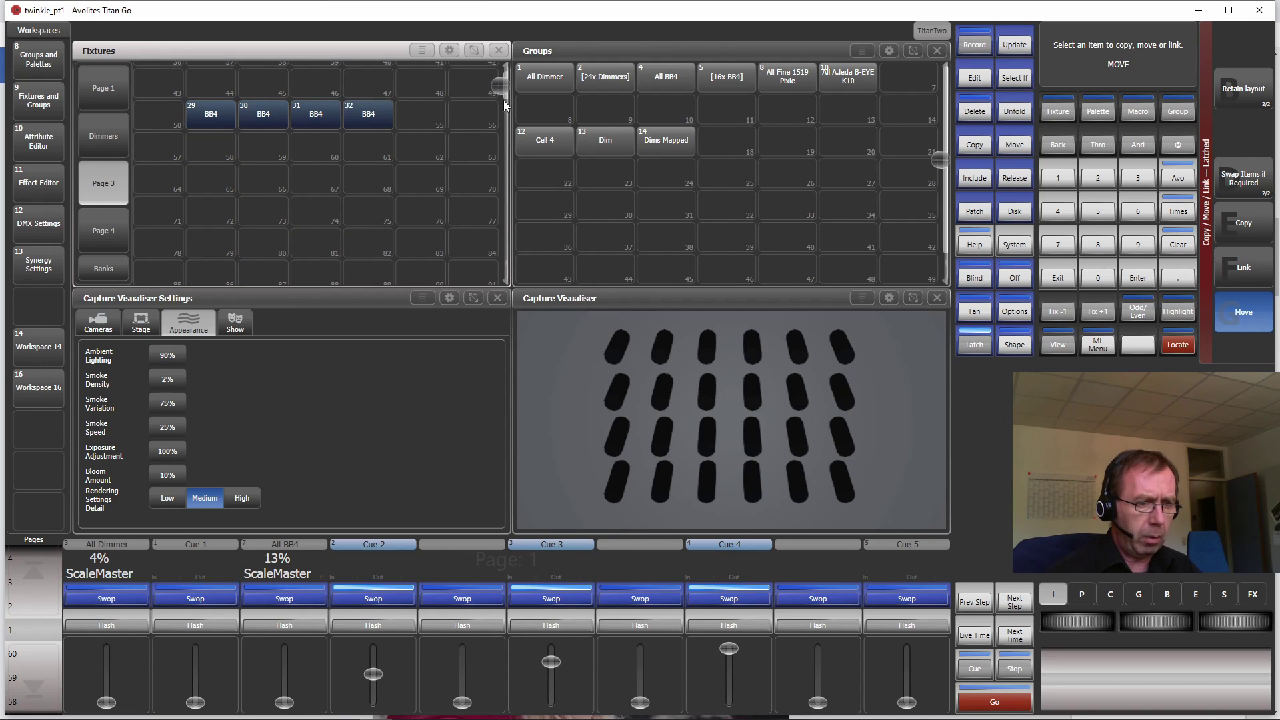
drag(497, 79, 496, 61)
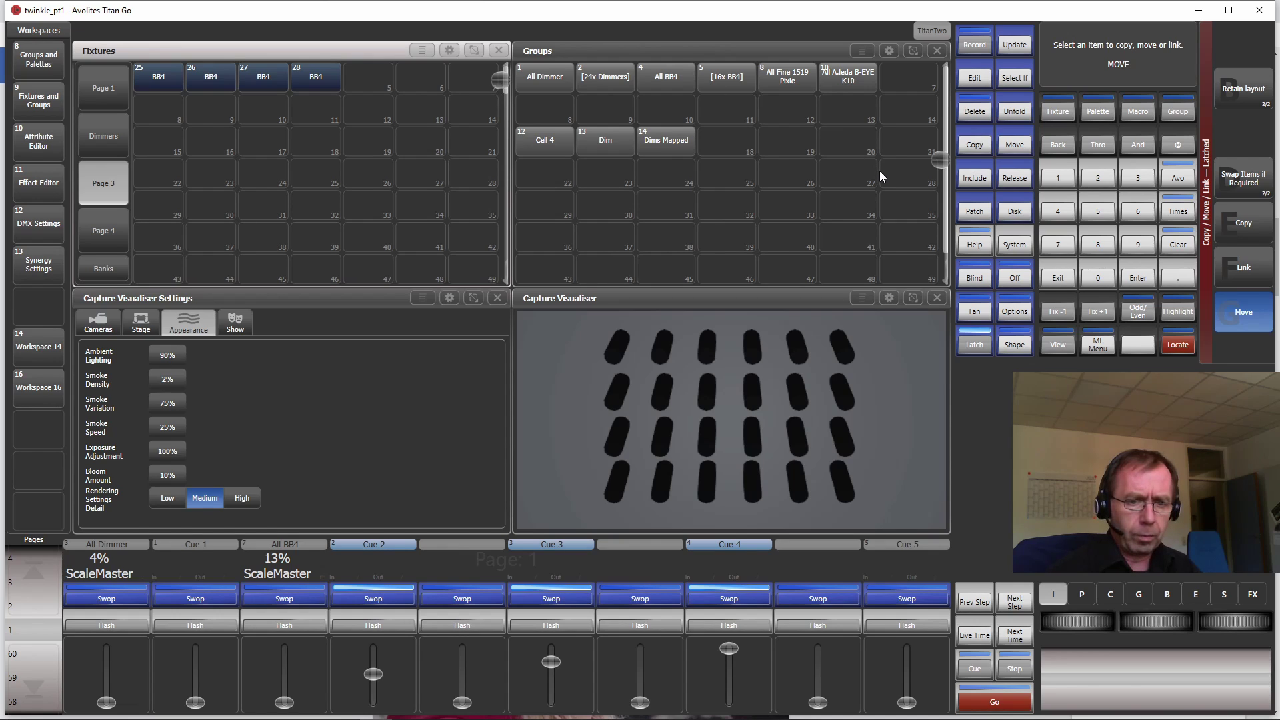
click(449, 51)
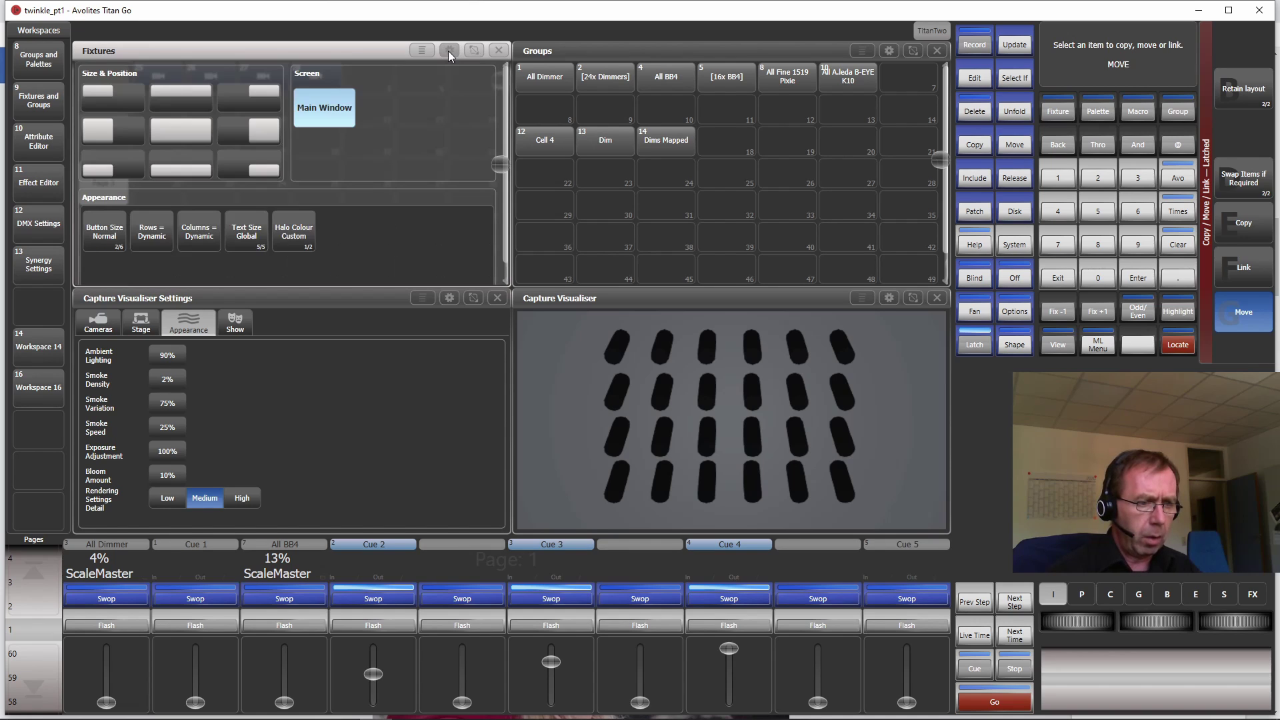
click(181, 129)
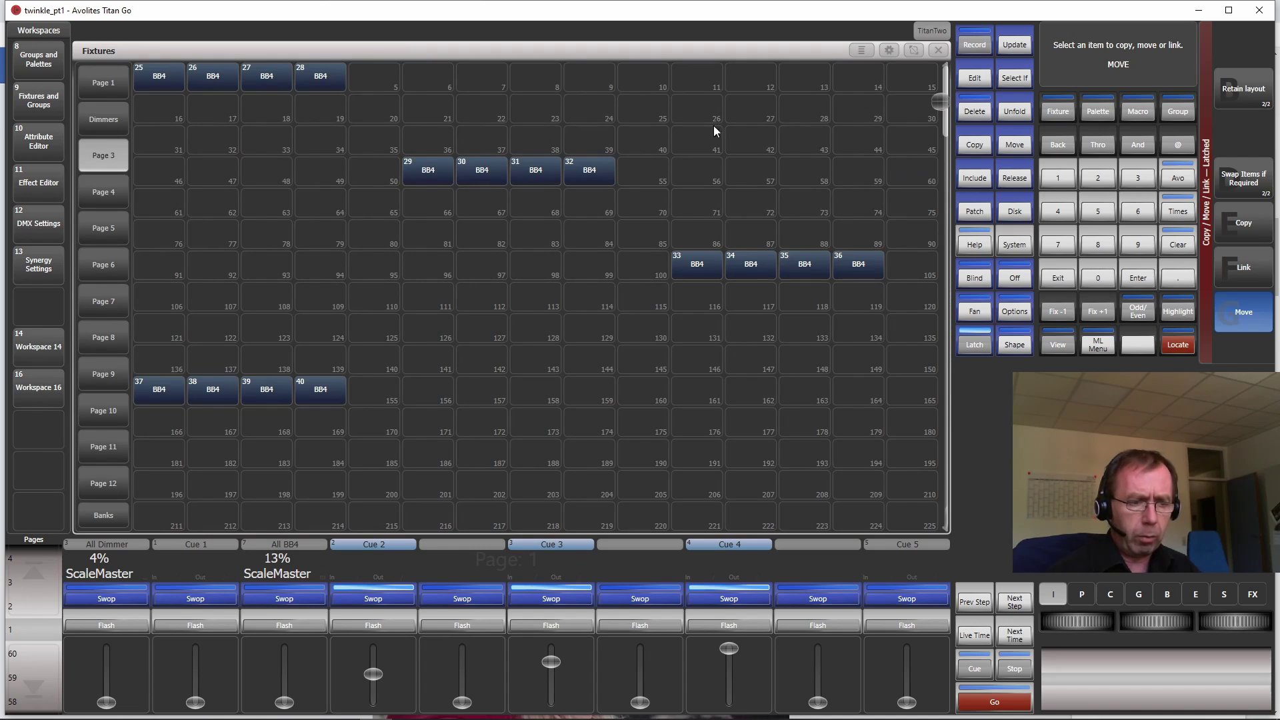
Move BB4 rows 29–32, 33–36 and 37–40 into consecutive rows directly below fixtures 25–28, starting in the first column
mouse_move(428, 165)
mouse_down()
mouse_move(622, 189)
mouse_move(471, 160)
mouse_up()
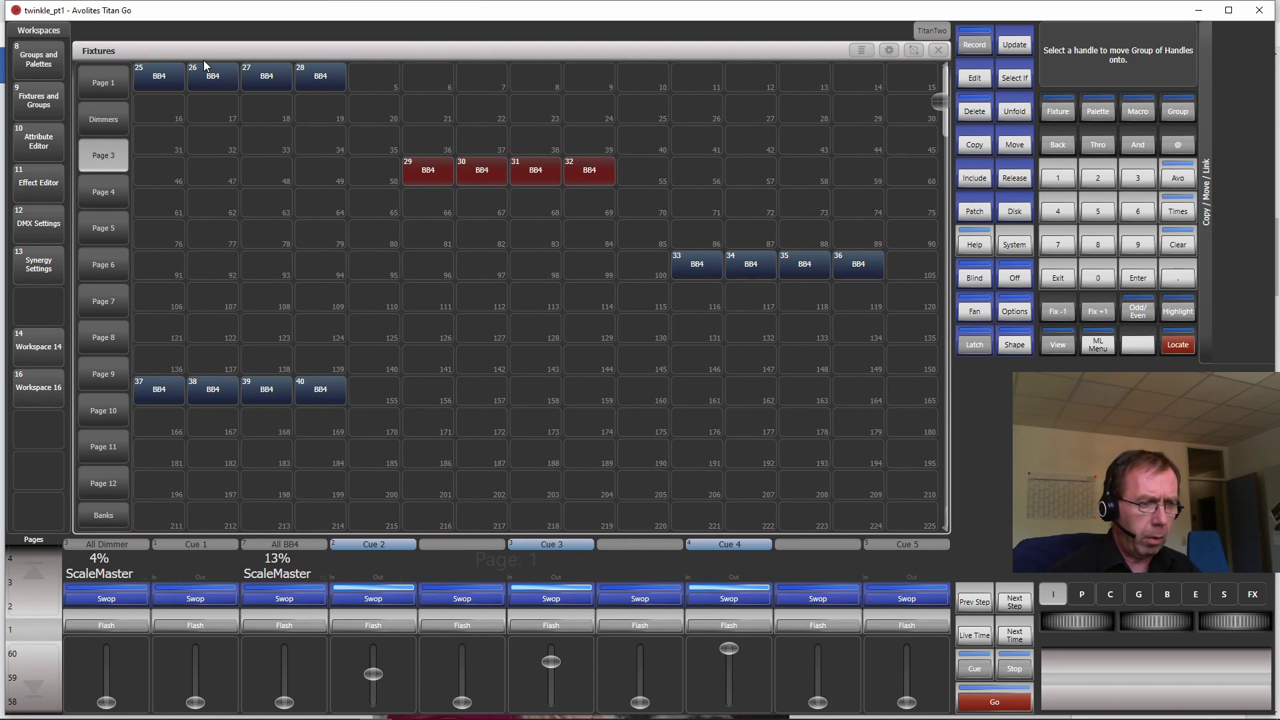
click(155, 109)
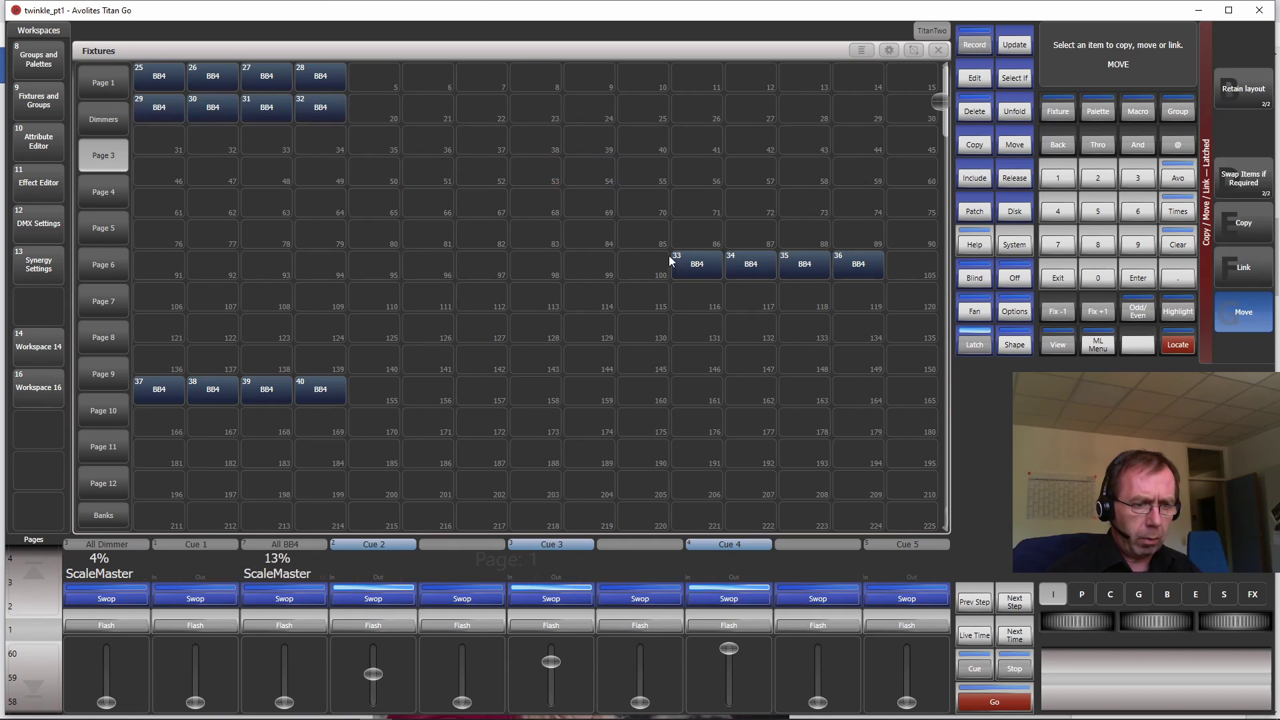
drag(693, 271, 863, 264)
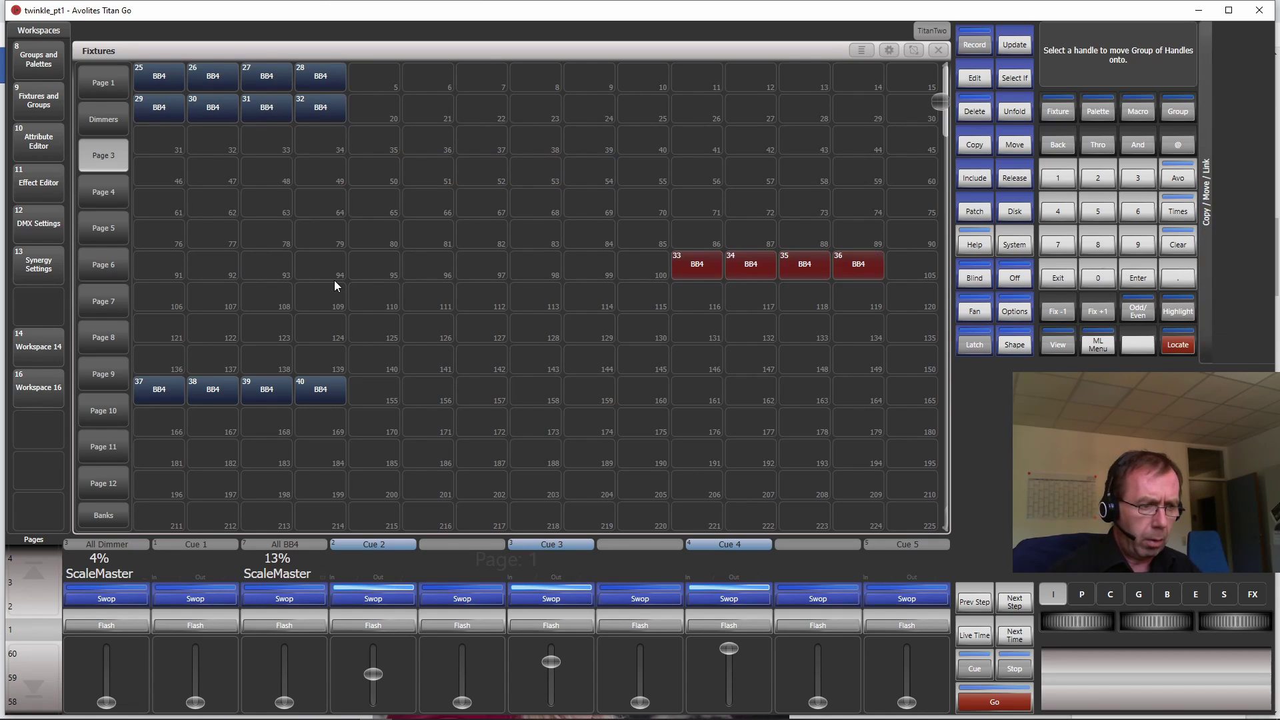
click(151, 131)
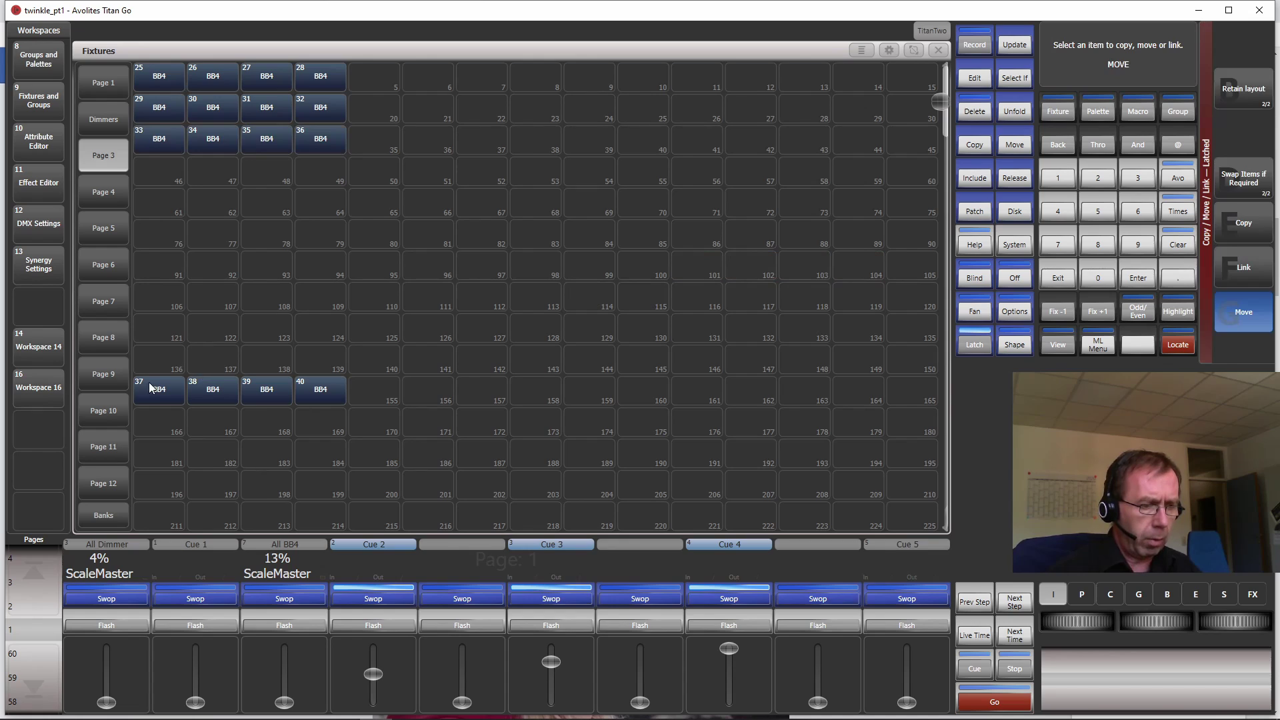
drag(156, 395, 347, 396)
click(154, 172)
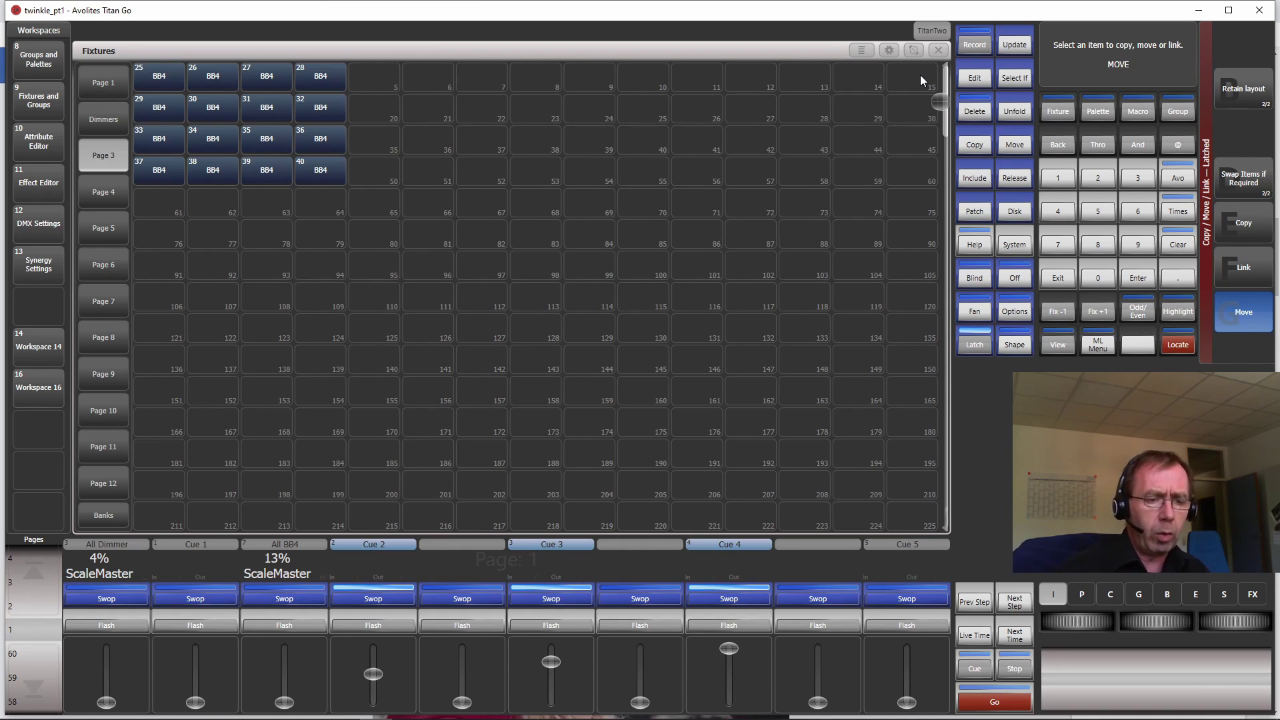
Shrink the Fixtures window to the upper-left quarter and restack BB4 rows 29–32, 33–36 and 37–40 below 25–28 as a 4 by 4 block
click(889, 50)
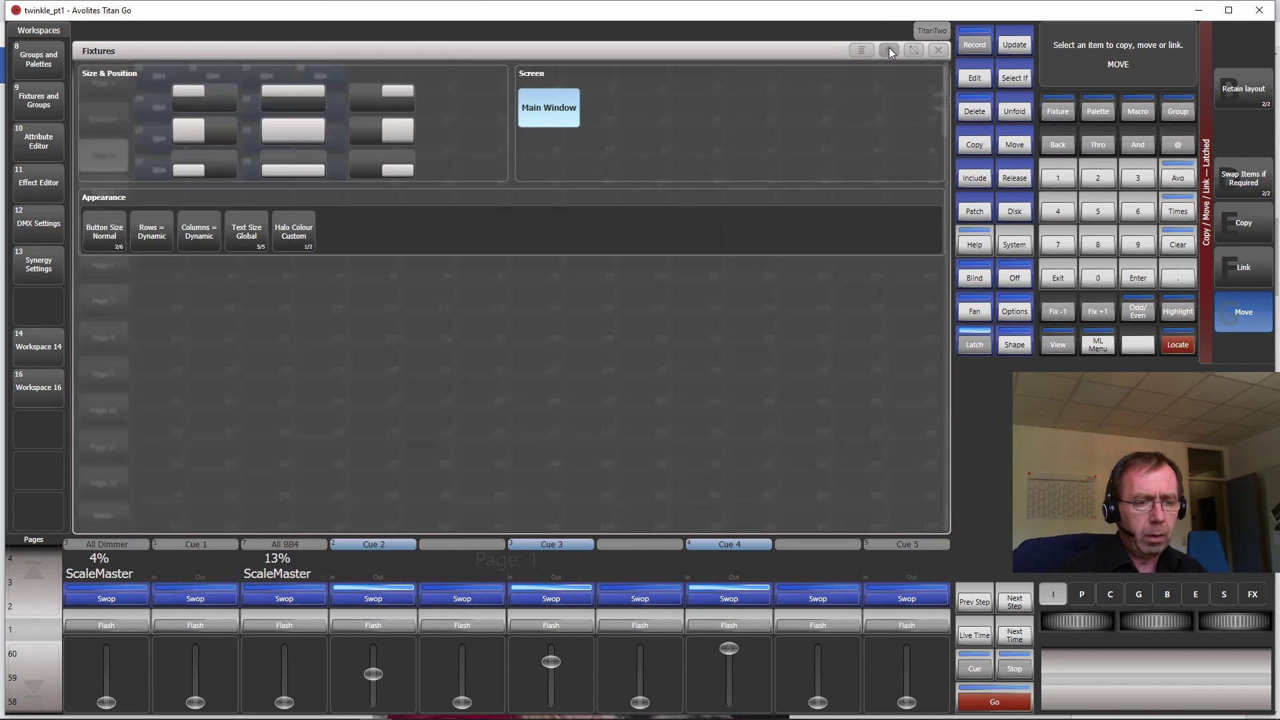
click(200, 99)
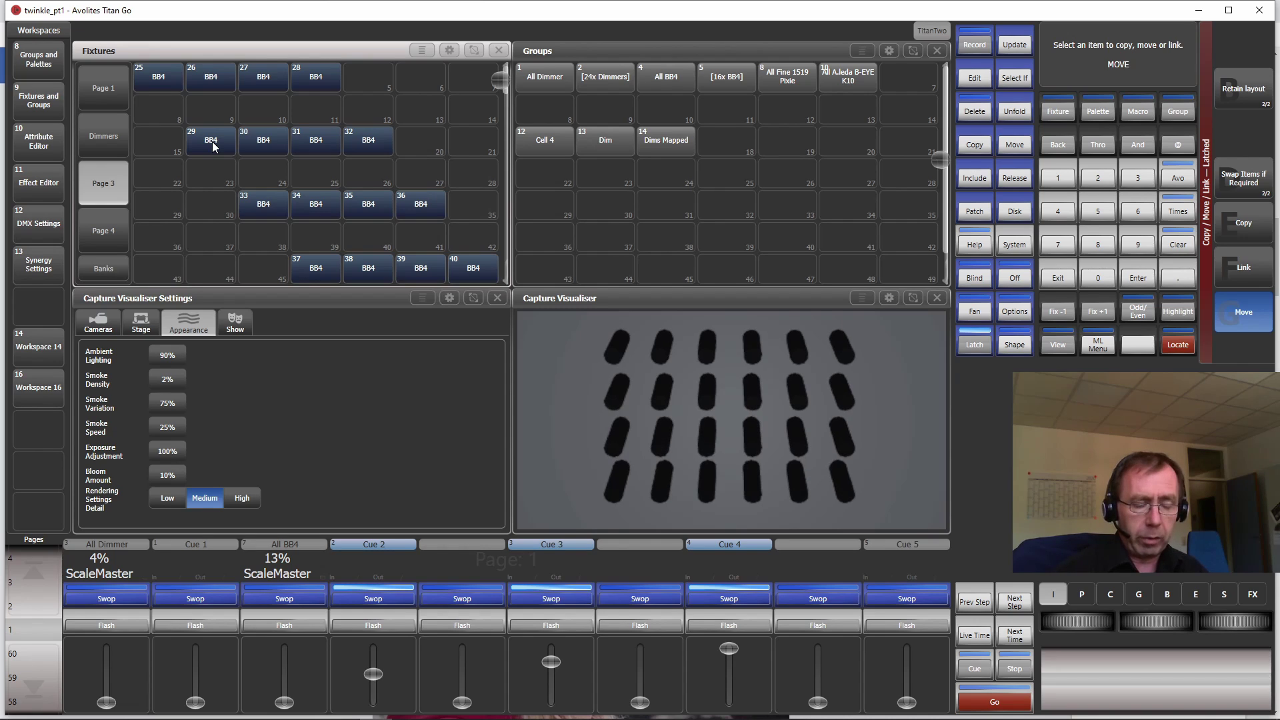
mouse_move(212, 141)
mouse_down()
mouse_move(433, 180)
mouse_move(382, 153)
mouse_up()
click(174, 106)
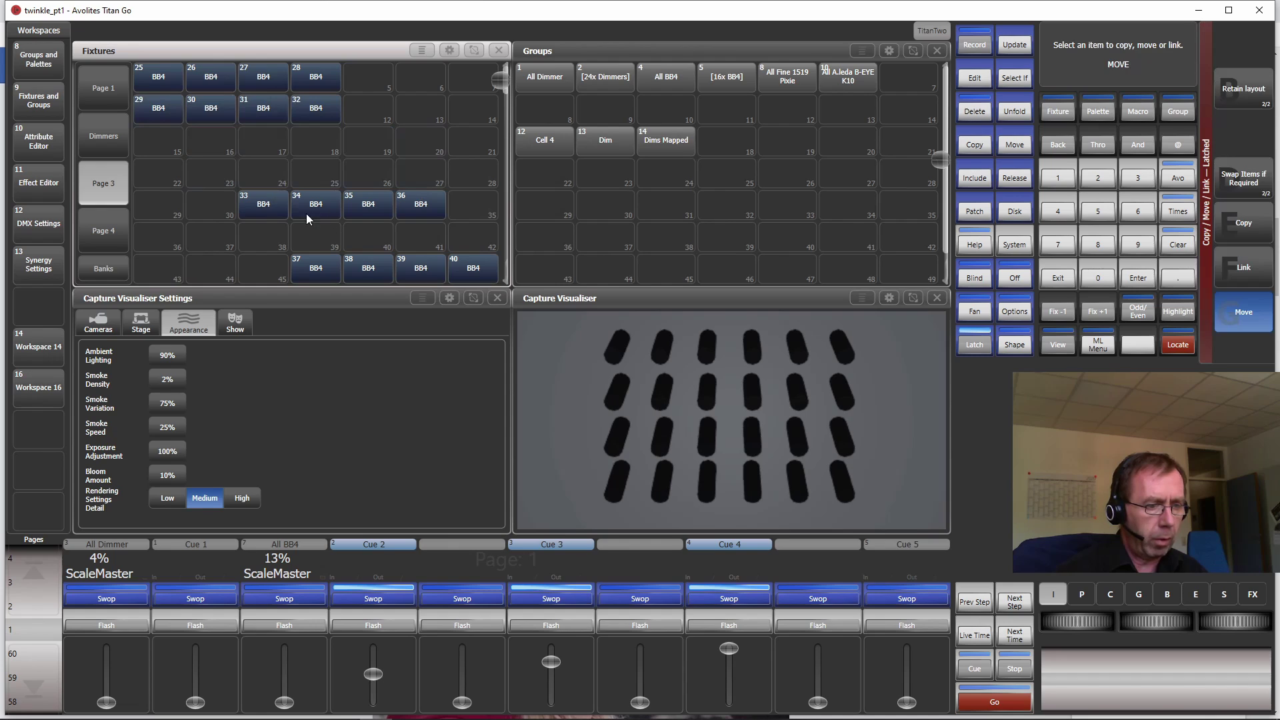
mouse_move(260, 211)
mouse_down()
mouse_move(469, 201)
mouse_move(442, 203)
mouse_up()
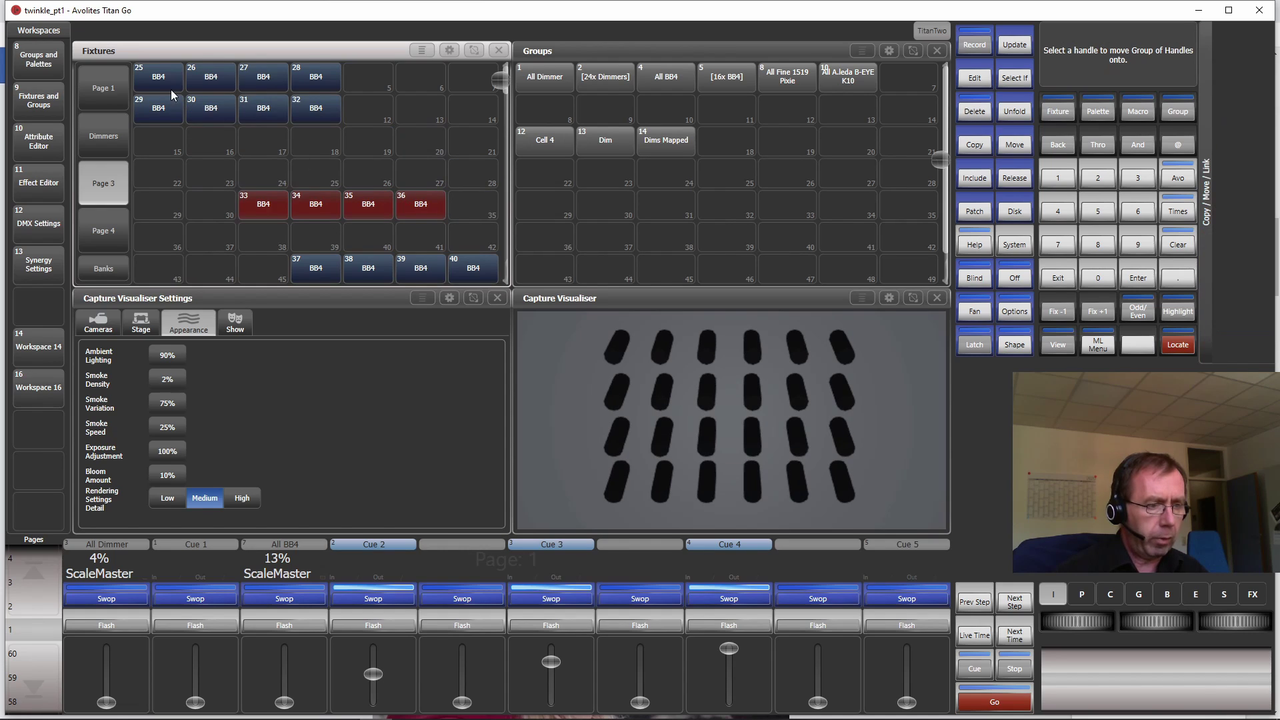
click(167, 141)
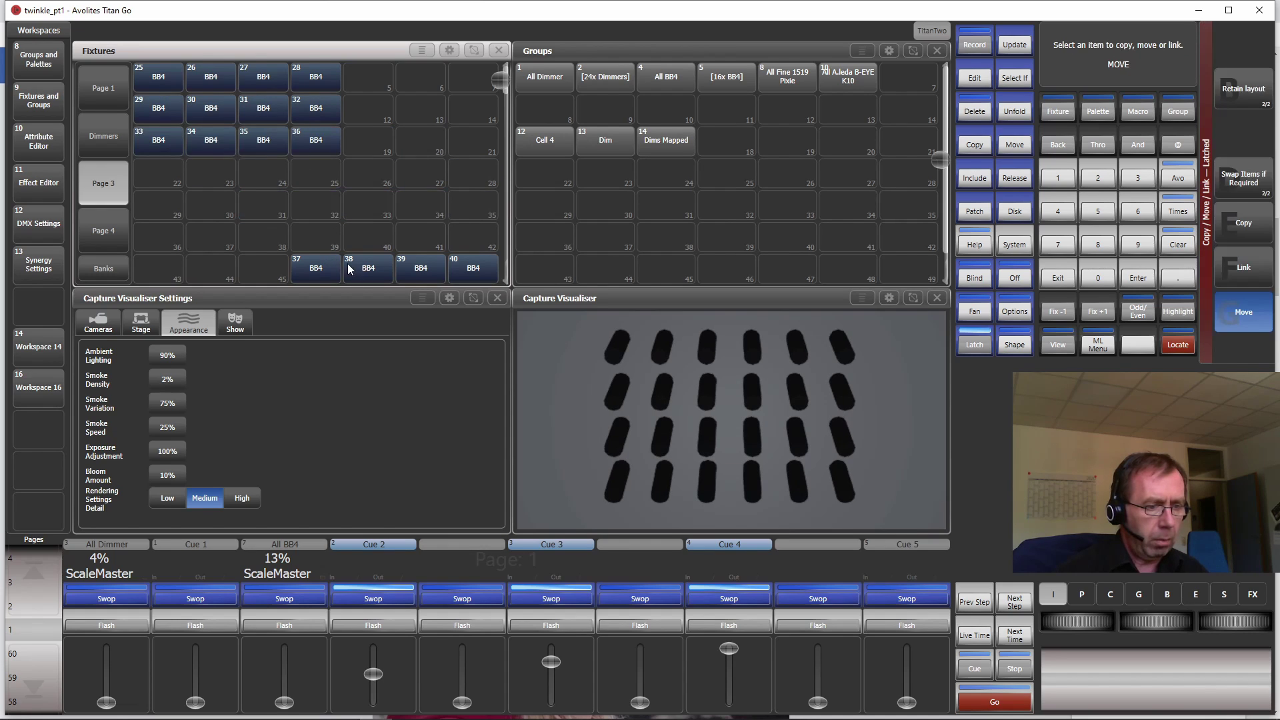
drag(320, 272, 509, 271)
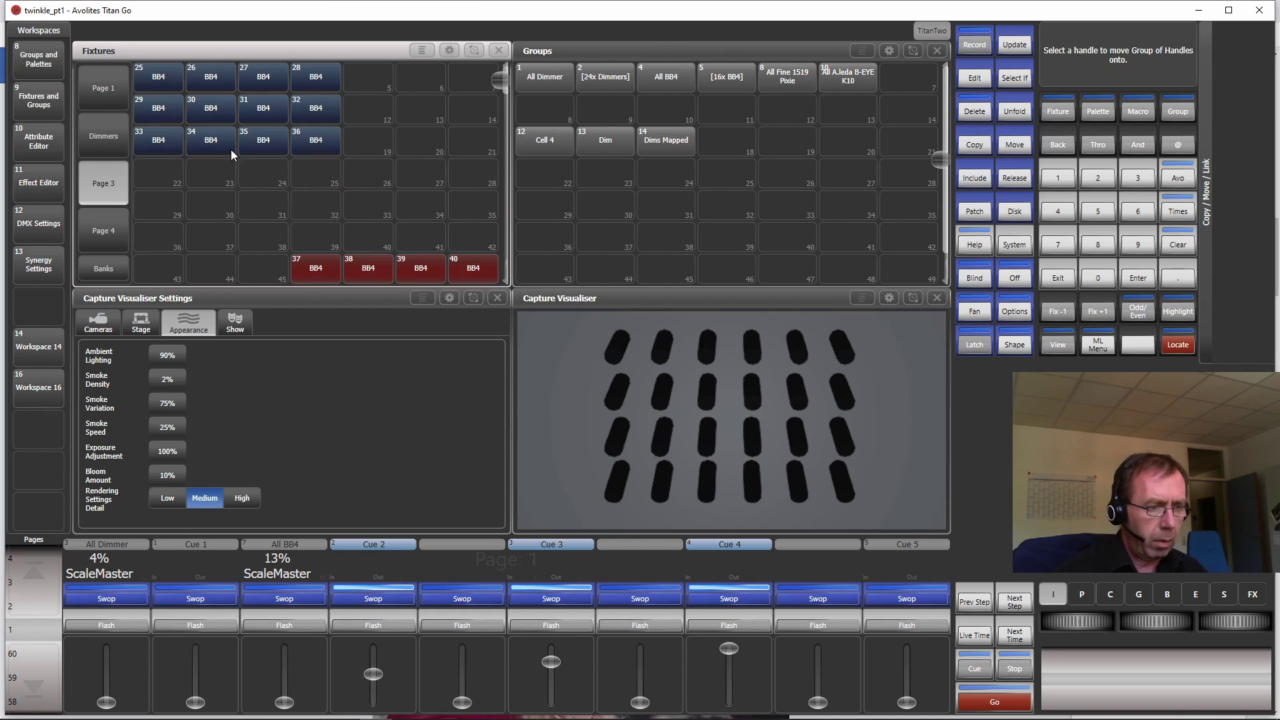
click(167, 171)
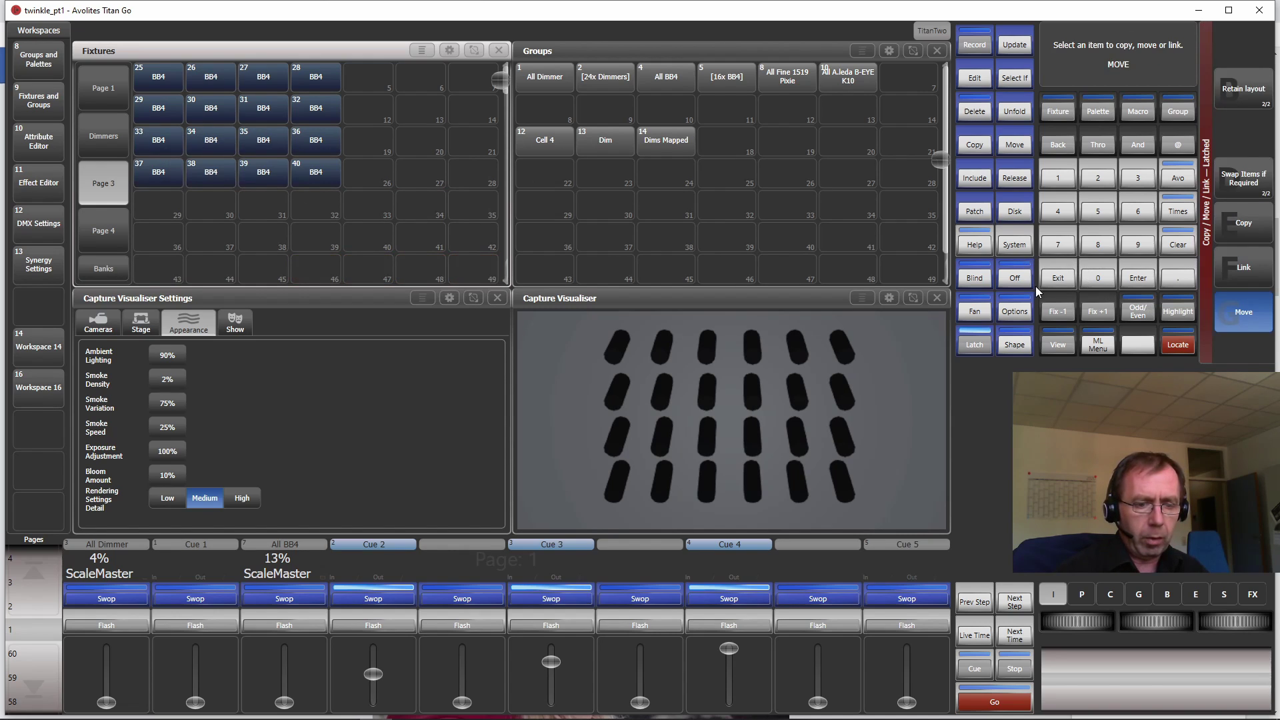
click(1056, 275)
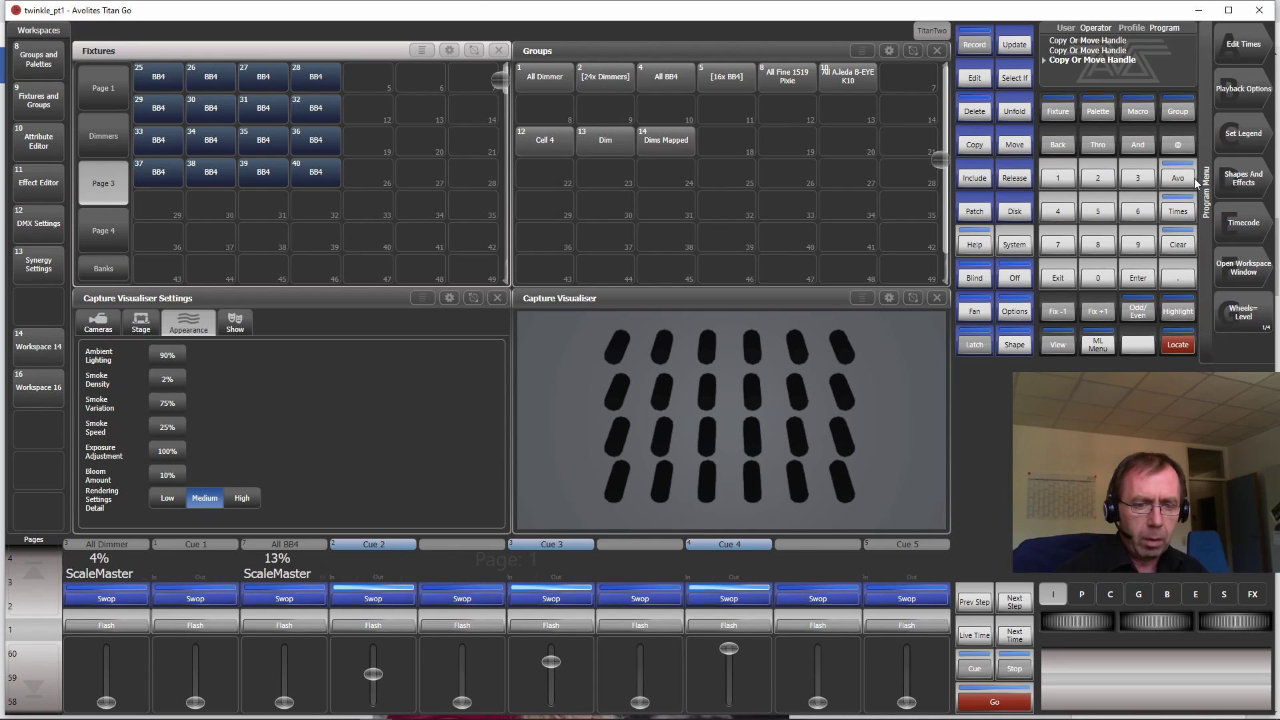
Set the page legend of page 3 in the Fixtures window to "Battons"
click(1248, 139)
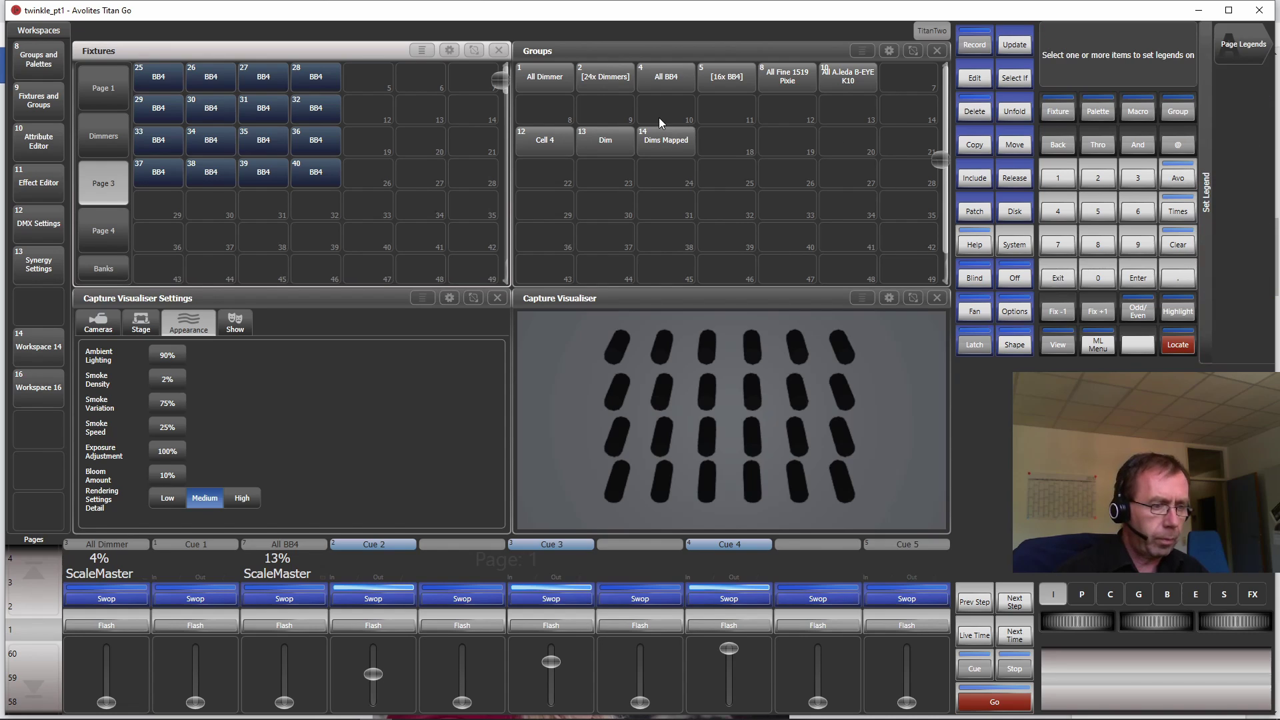
click(1243, 46)
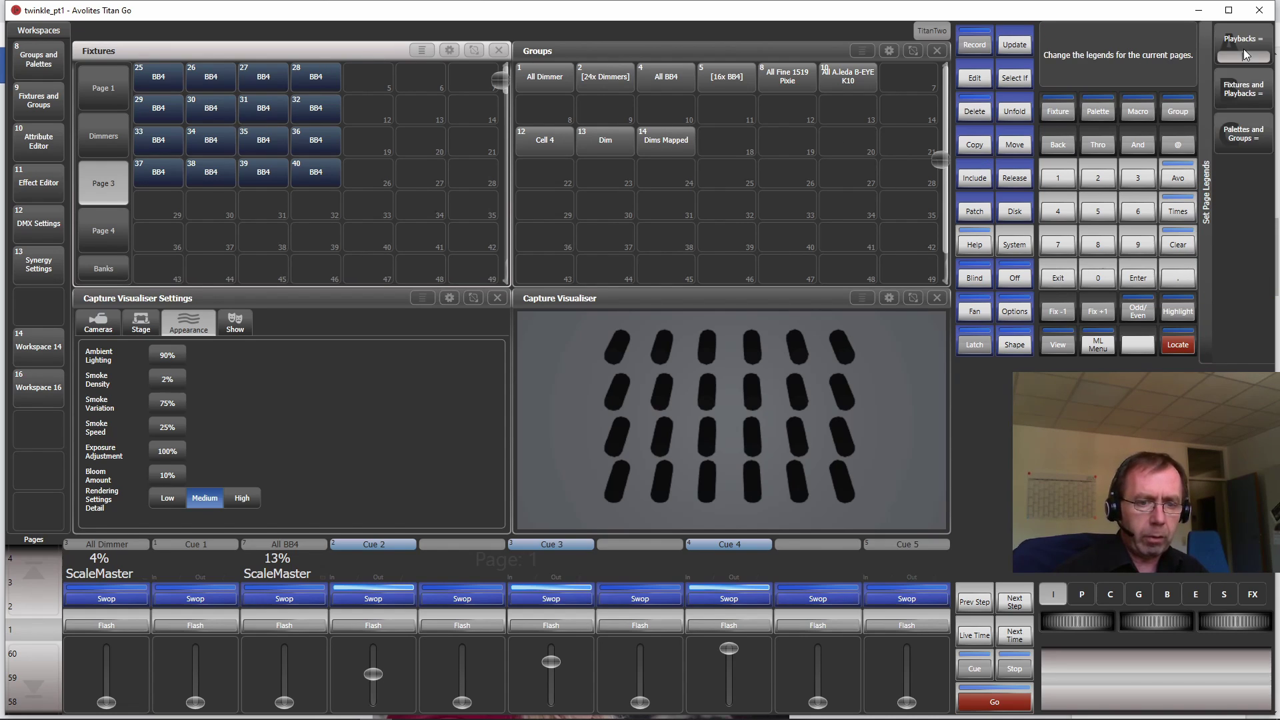
click(102, 181)
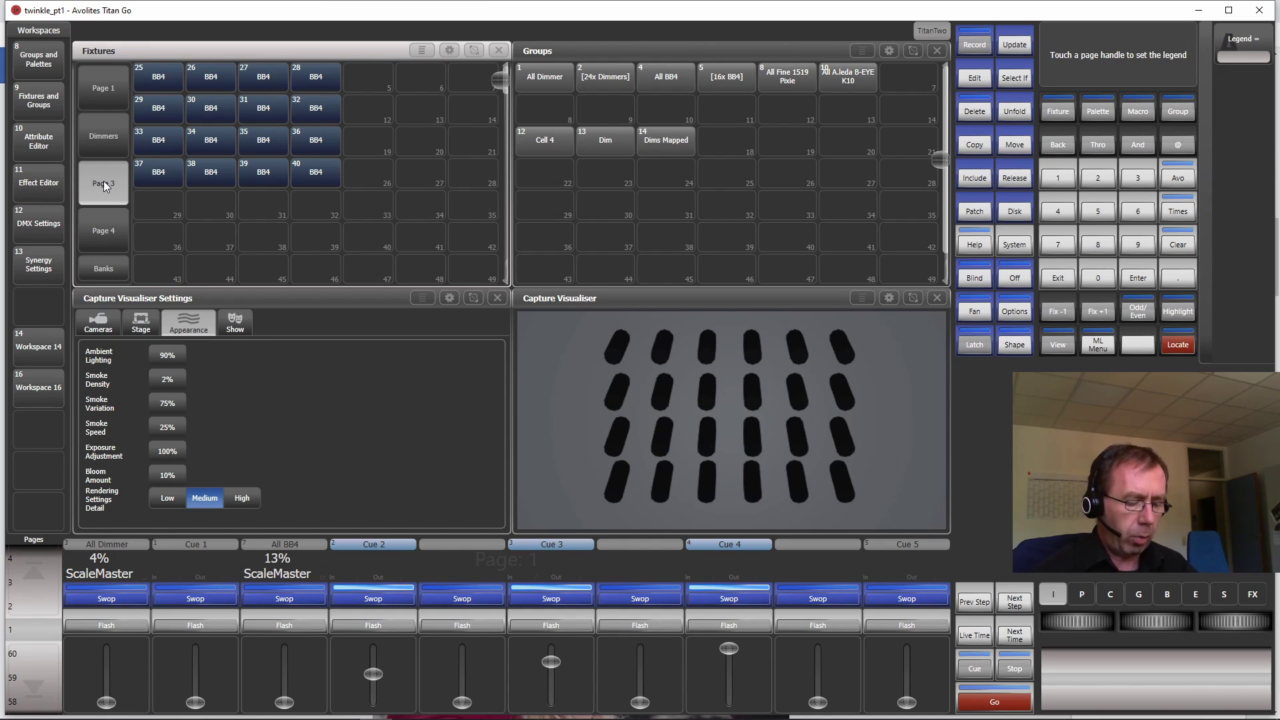
text(Bat)
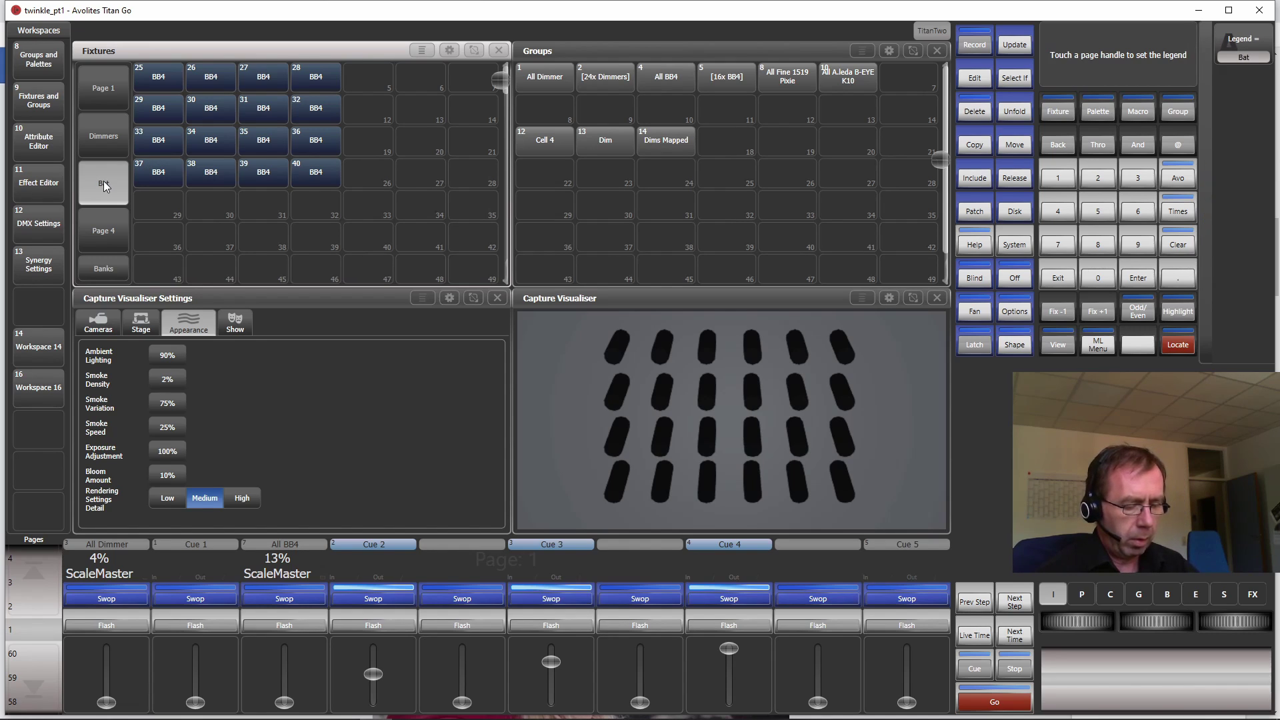
text(tons)
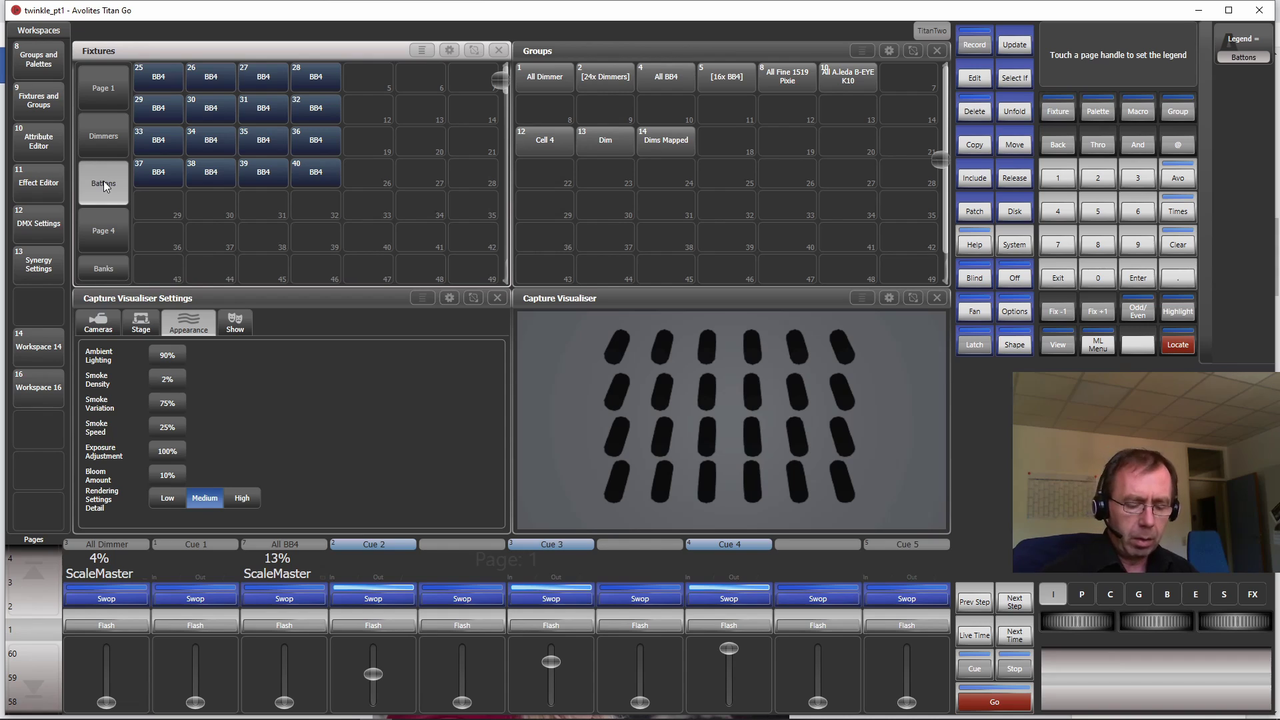
key(Return)
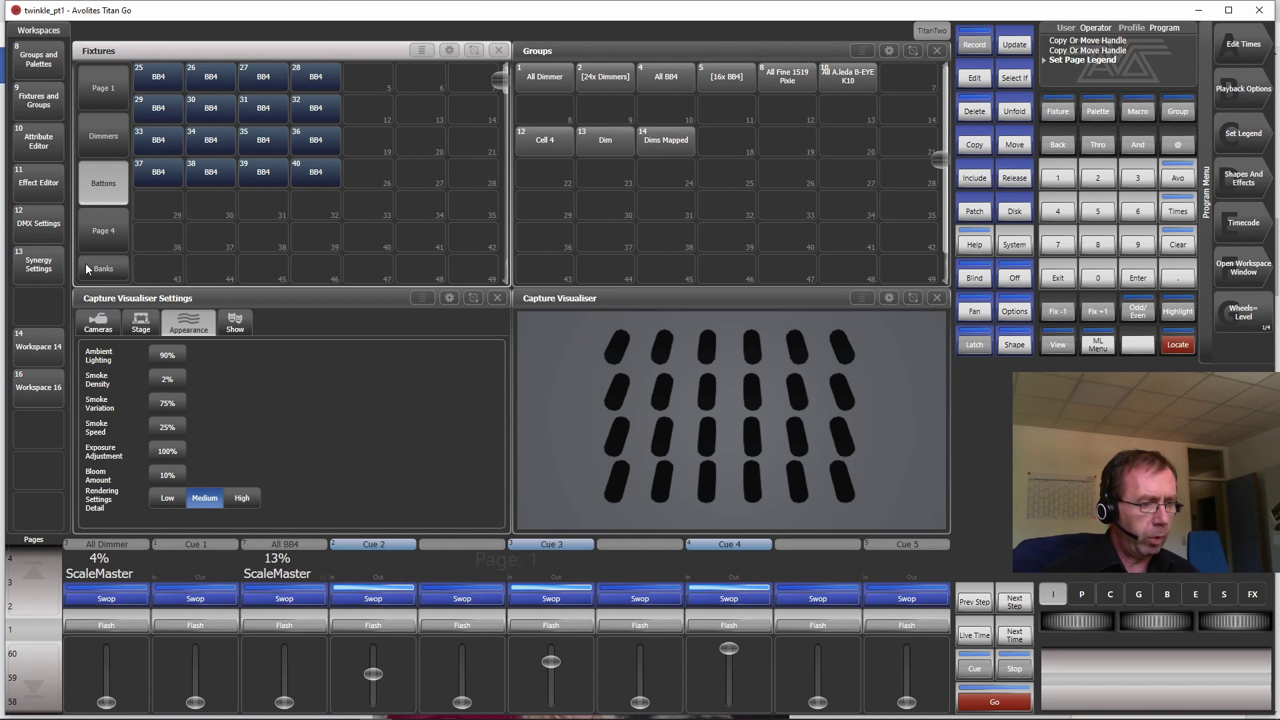
In Workspace 14, move all 1519 Pixie and B-EYE K10 fixtures to the first cell, using Retain layout
click(26, 350)
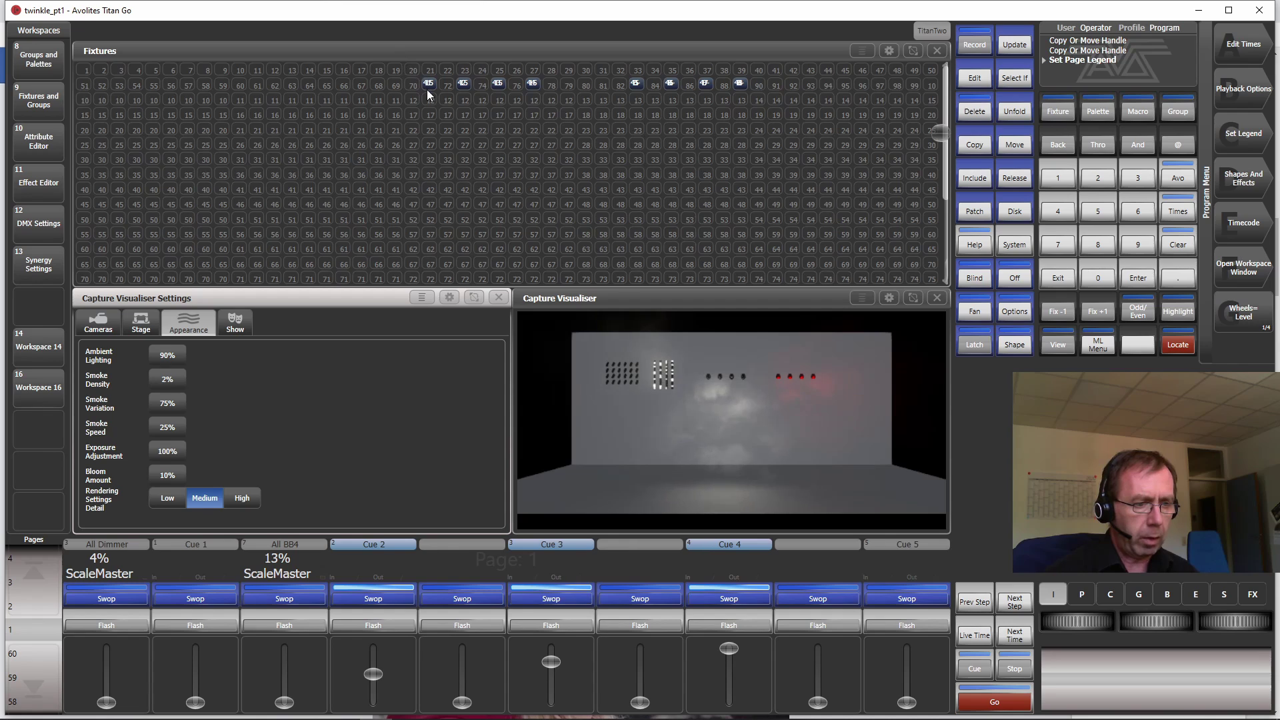
drag(429, 79, 756, 87)
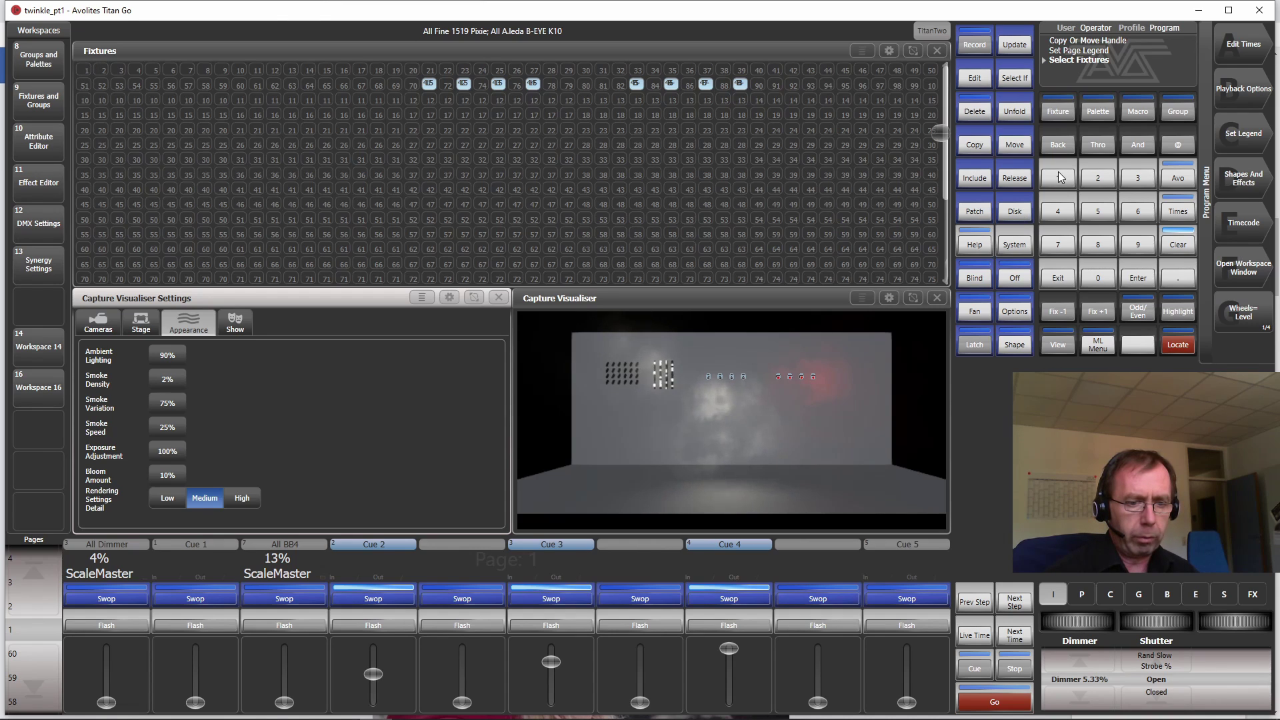
click(1013, 146)
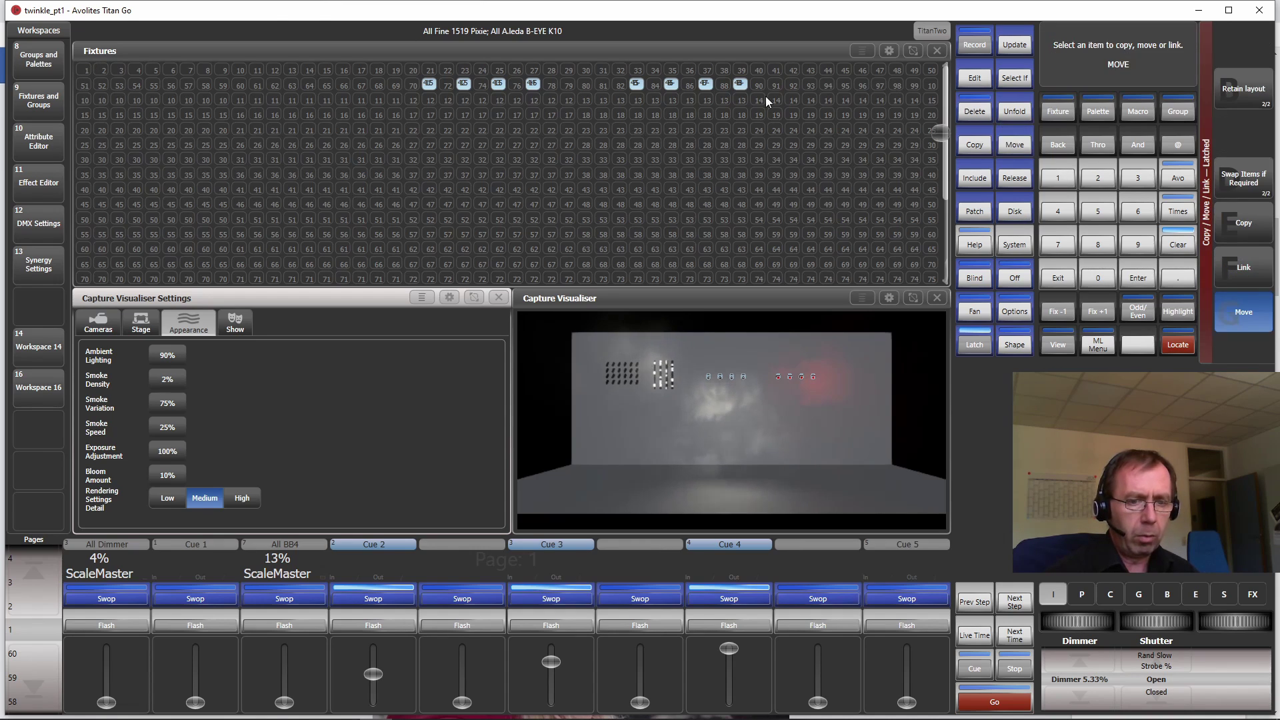
drag(427, 81, 744, 90)
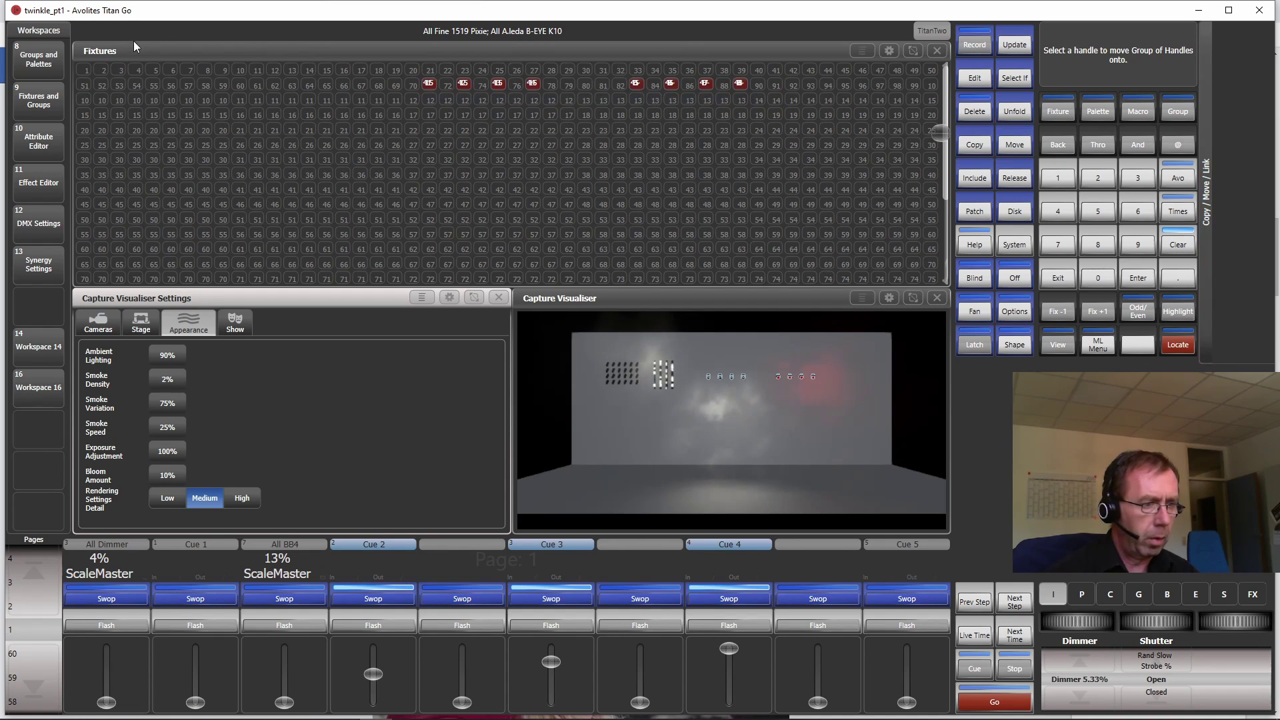
click(82, 68)
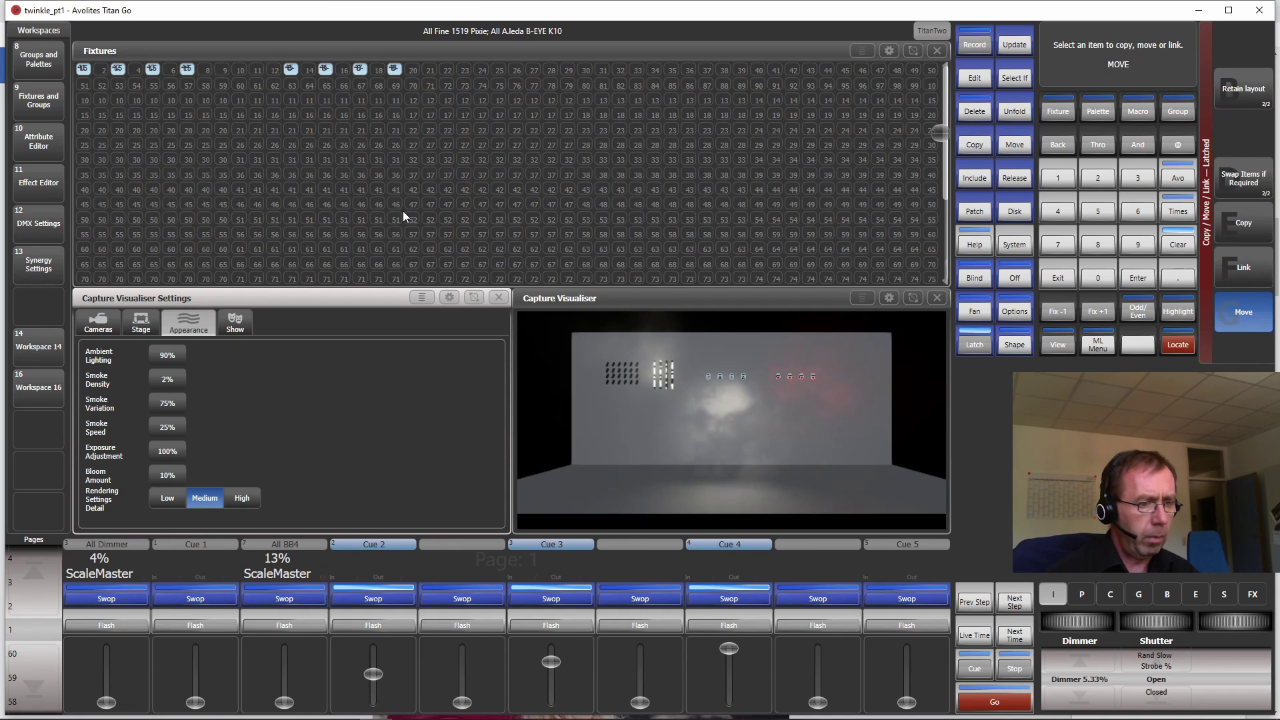
click(35, 386)
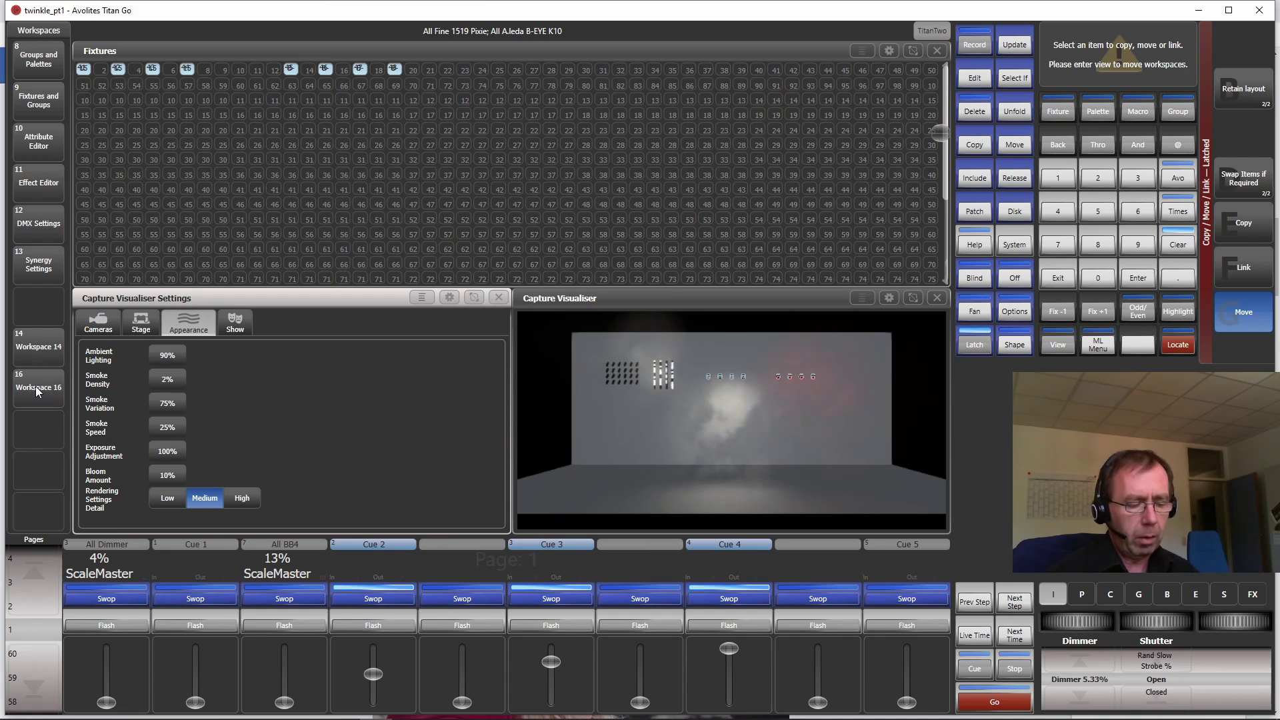
click(1058, 278)
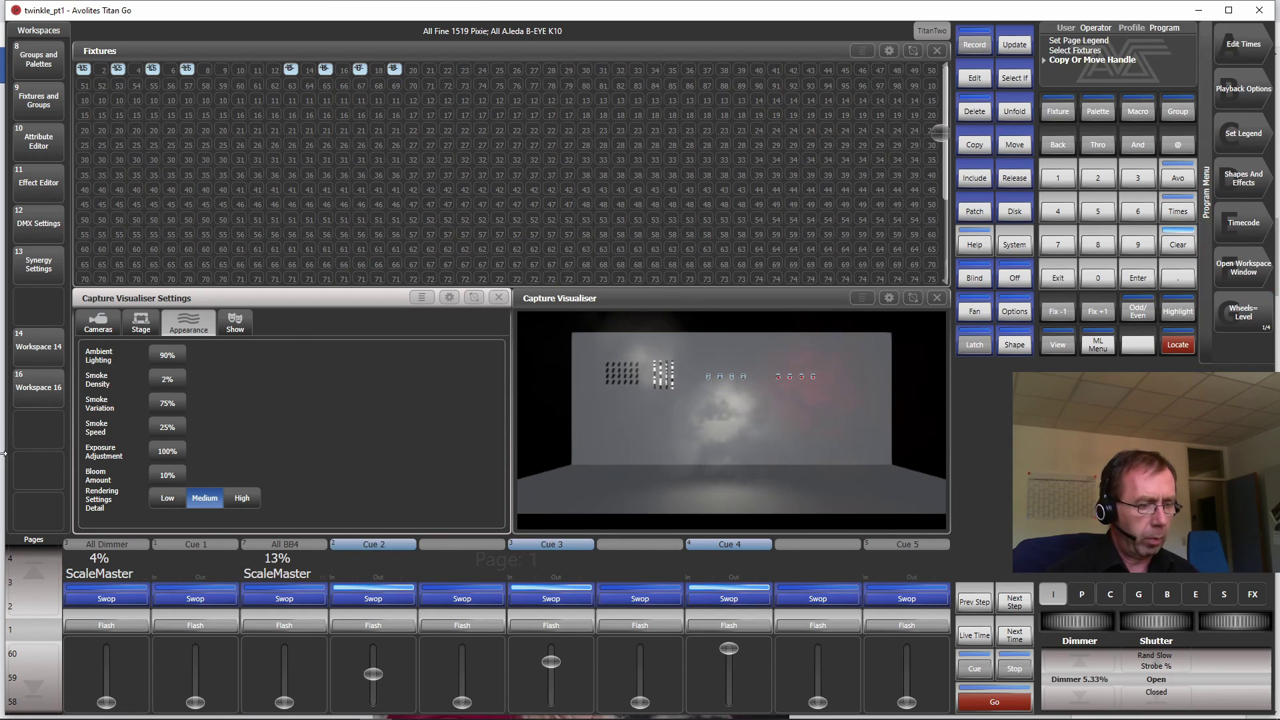
In Workspace 16, move the 1519 Pixie and B-EYE K10 fixtures together from the first cell of page 1, using Bunch up
click(35, 390)
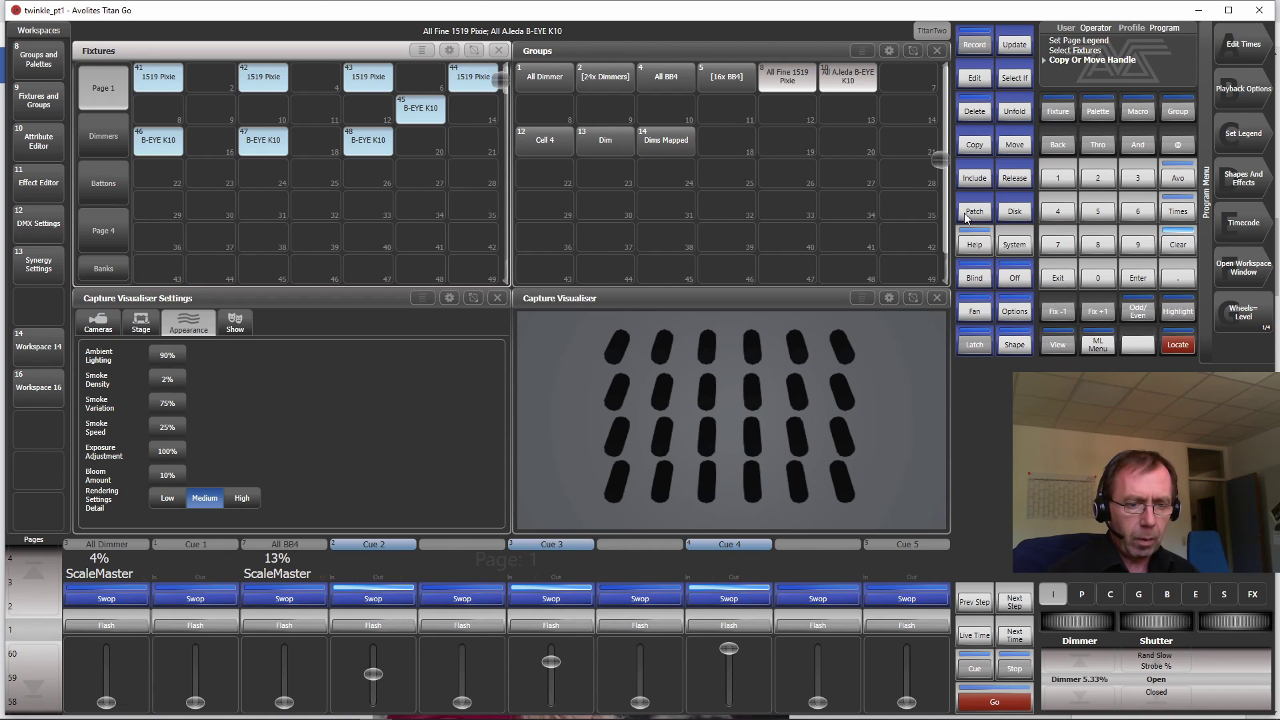
click(1010, 144)
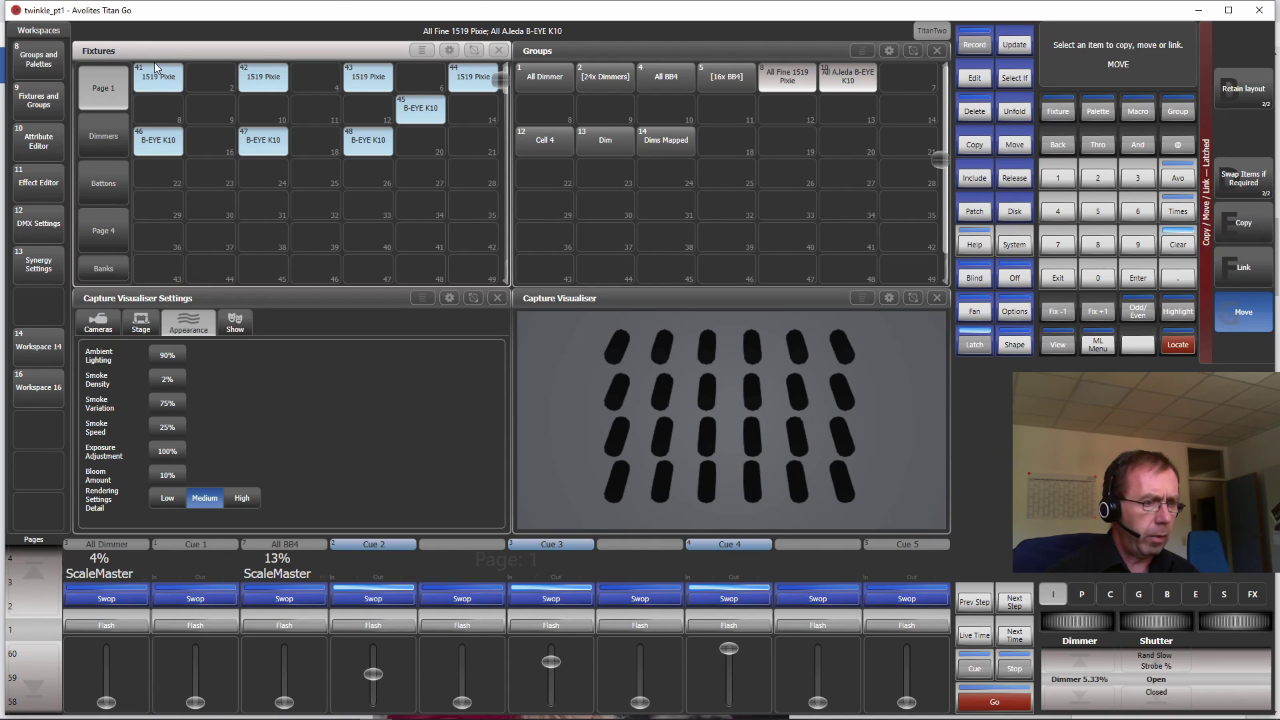
drag(158, 81, 494, 170)
click(192, 69)
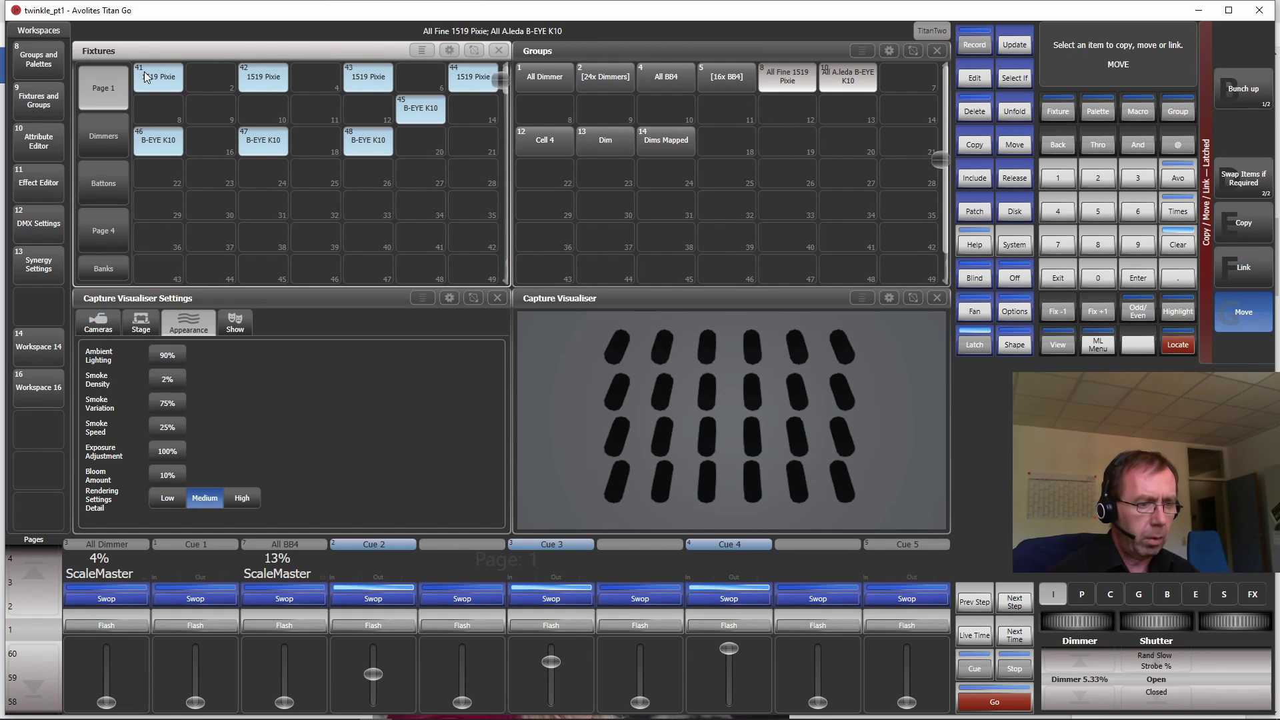
drag(144, 66, 508, 155)
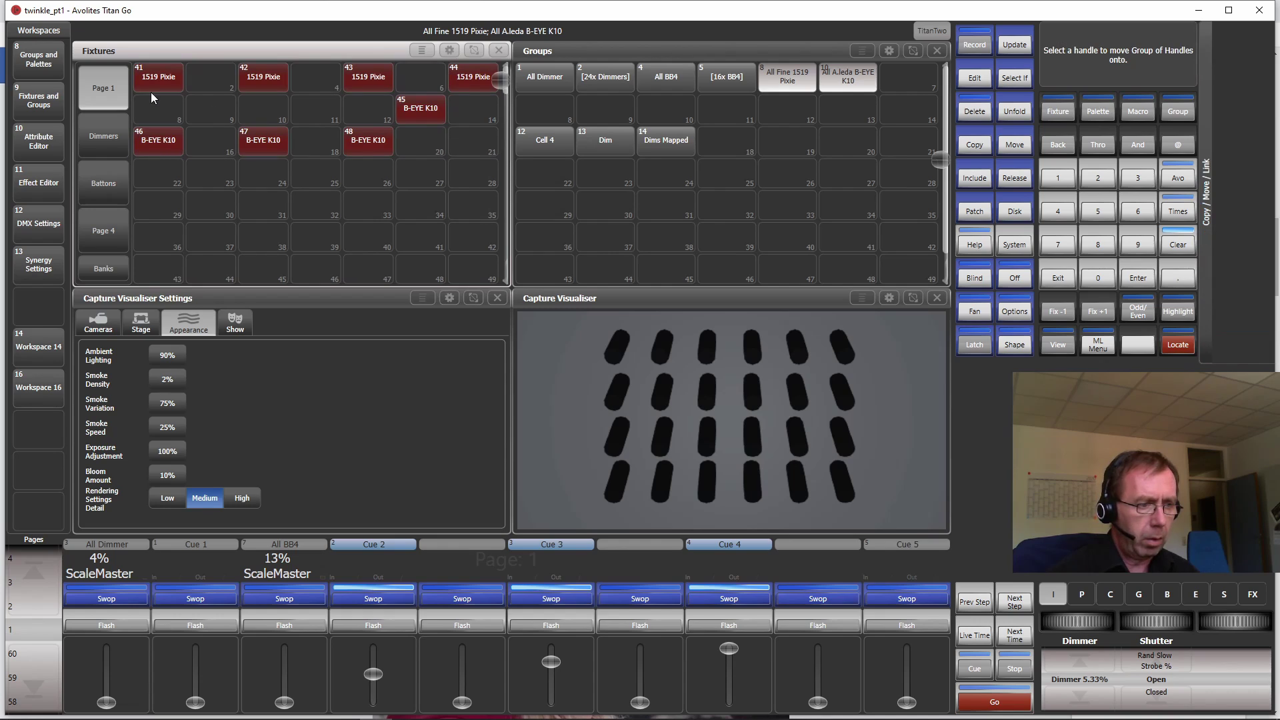
click(151, 76)
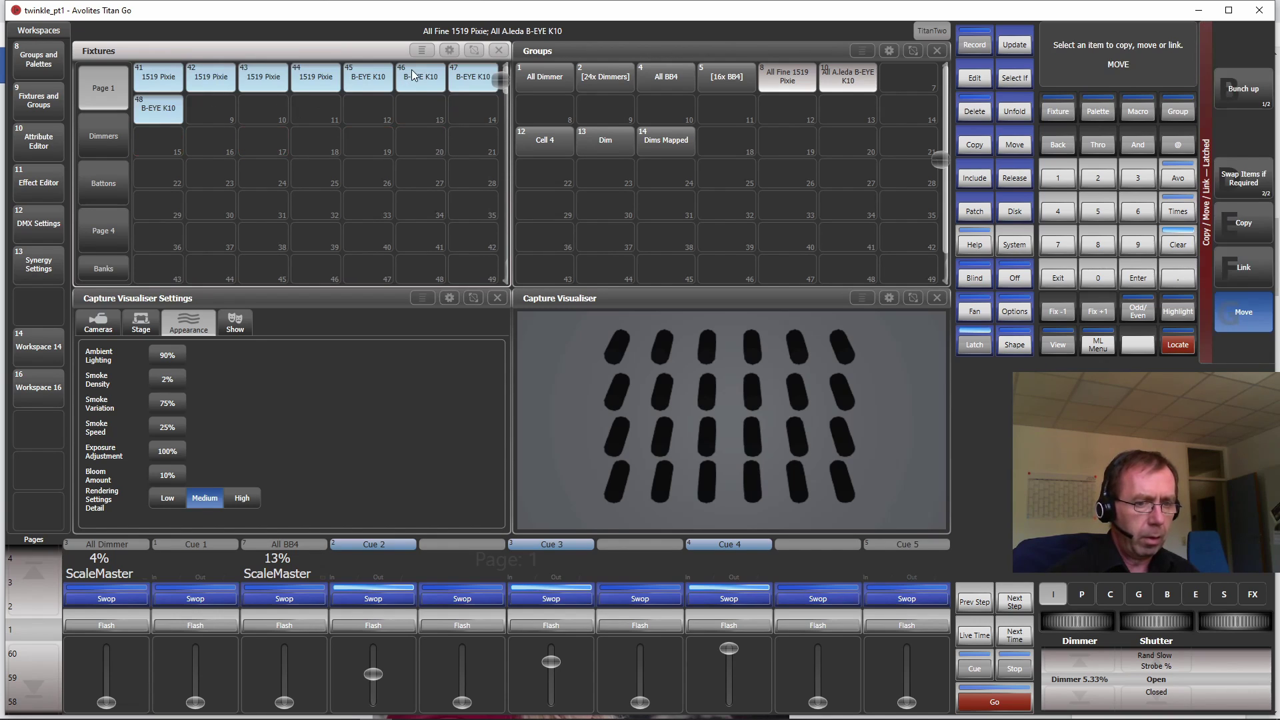
Move B-EYE K10 fixtures 45–48 to the first four cells of the third row, leaving the 1519 Pixies in the first row
click(147, 114)
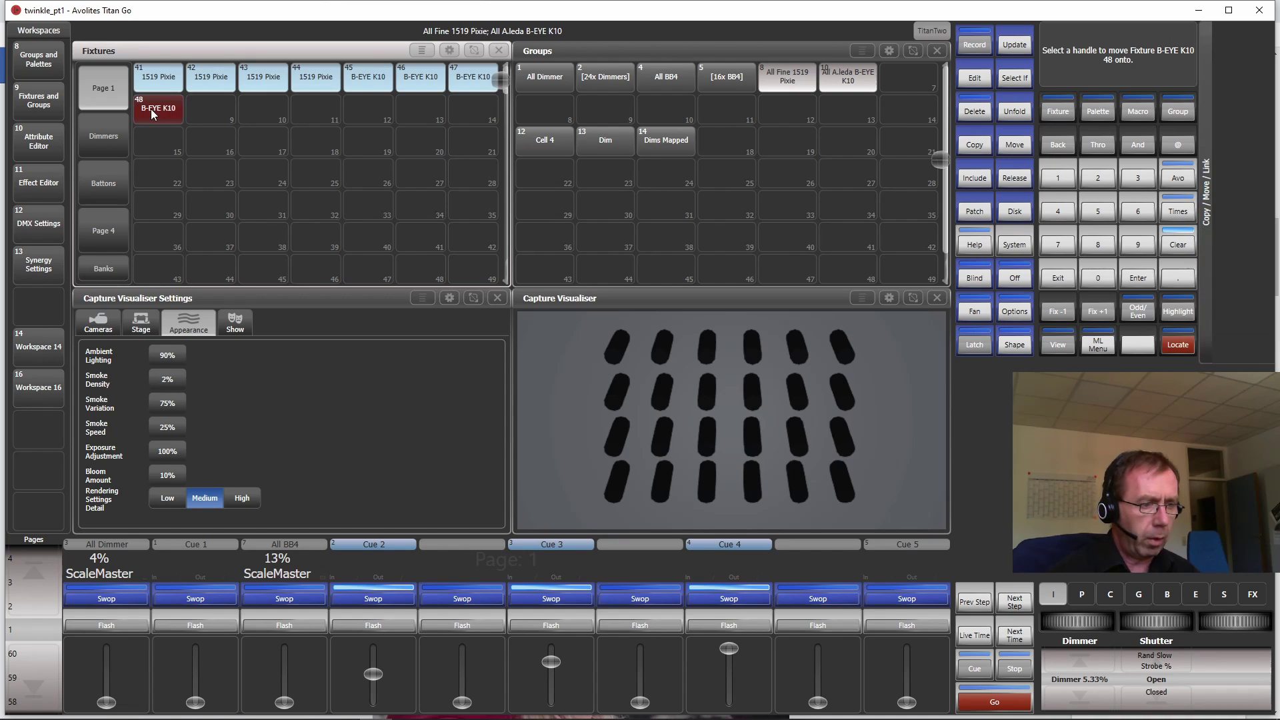
click(318, 141)
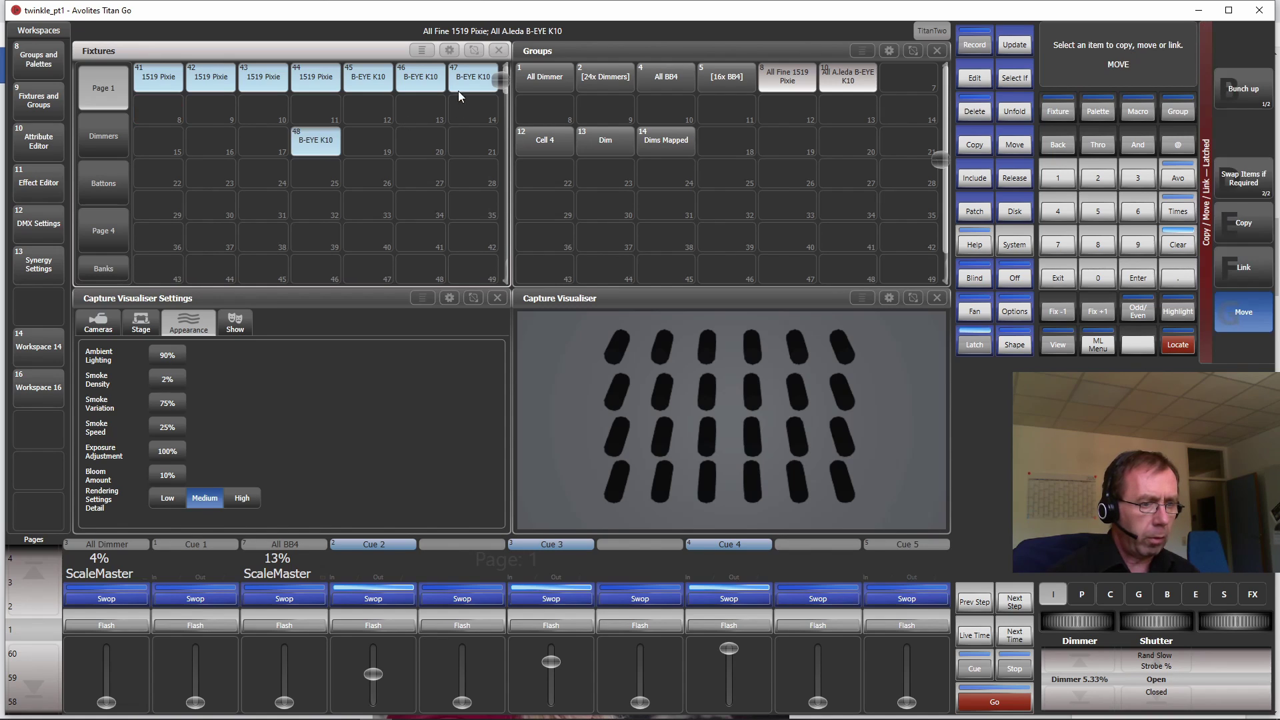
drag(393, 74, 487, 78)
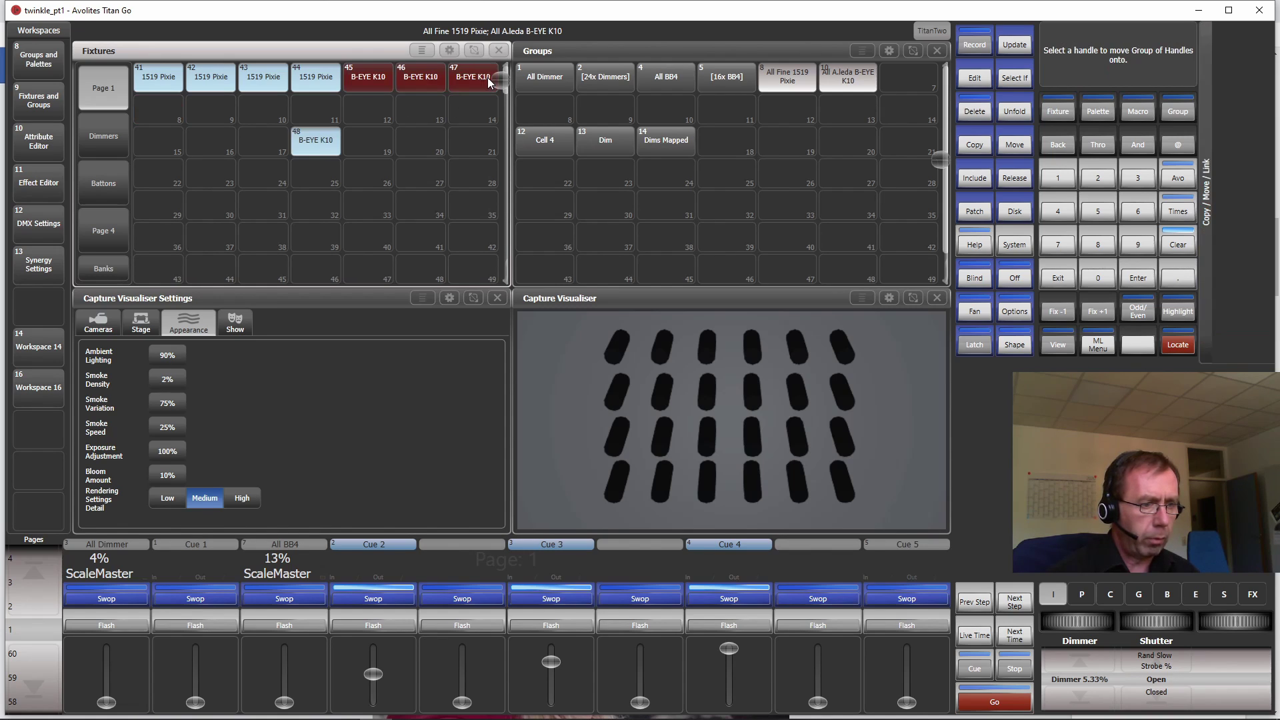
click(142, 146)
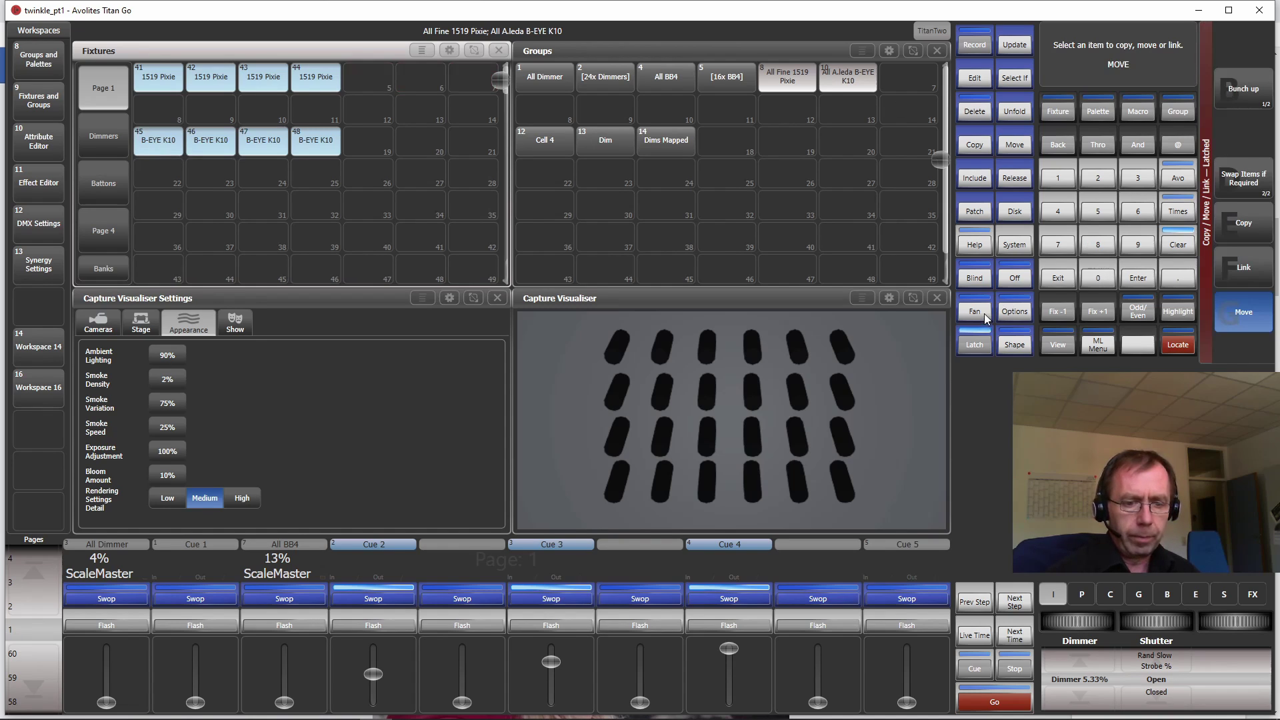
click(1061, 280)
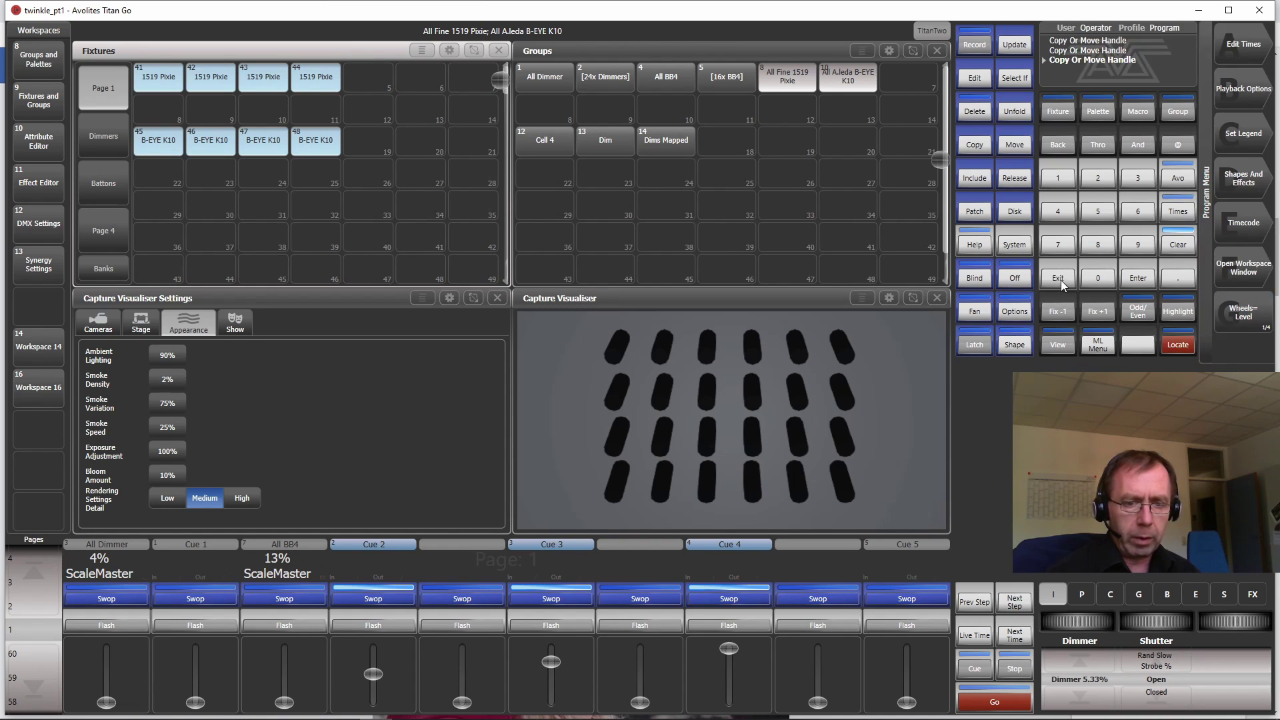
Set the page legend of page 1 in the Fixtures window to "Movers"
click(1245, 133)
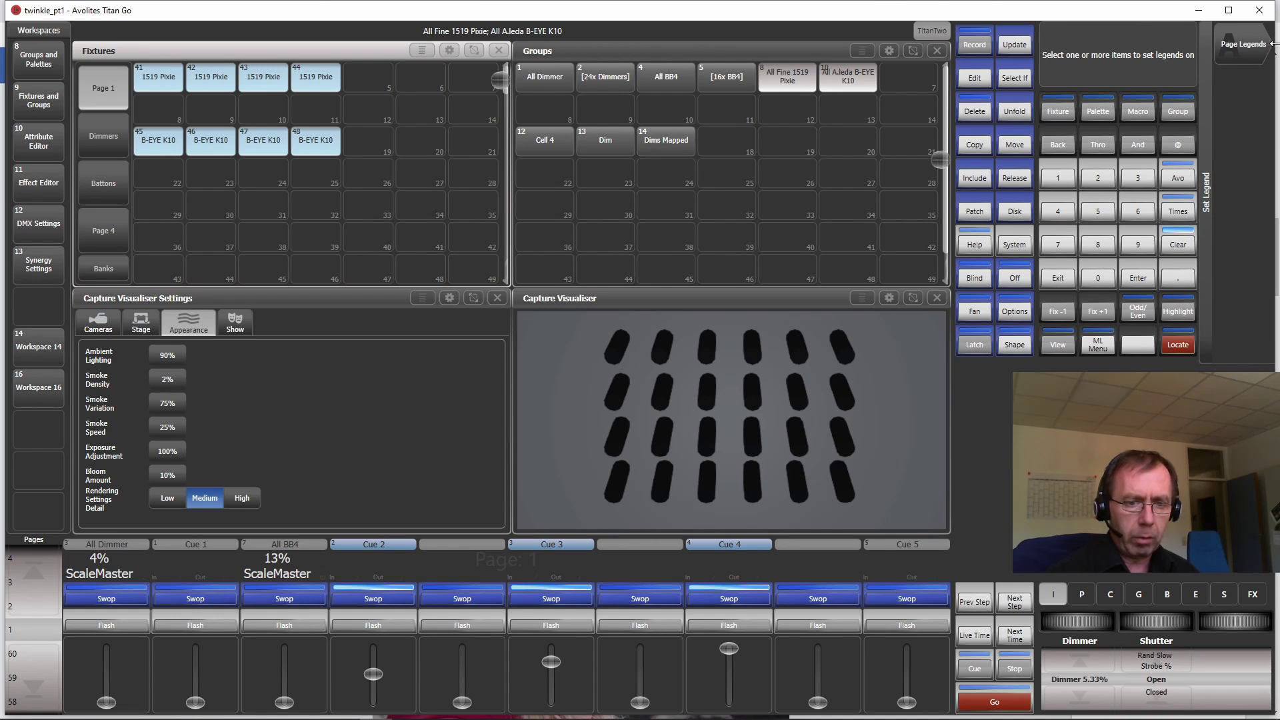
click(1244, 43)
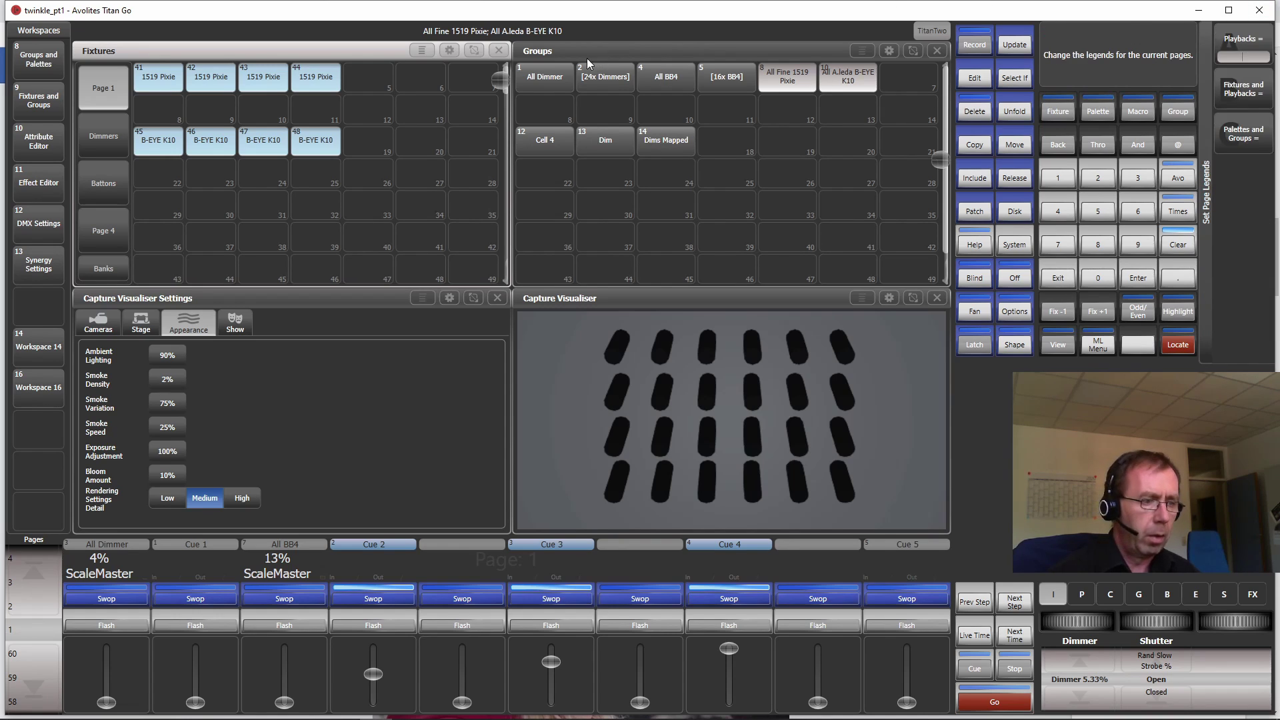
click(102, 91)
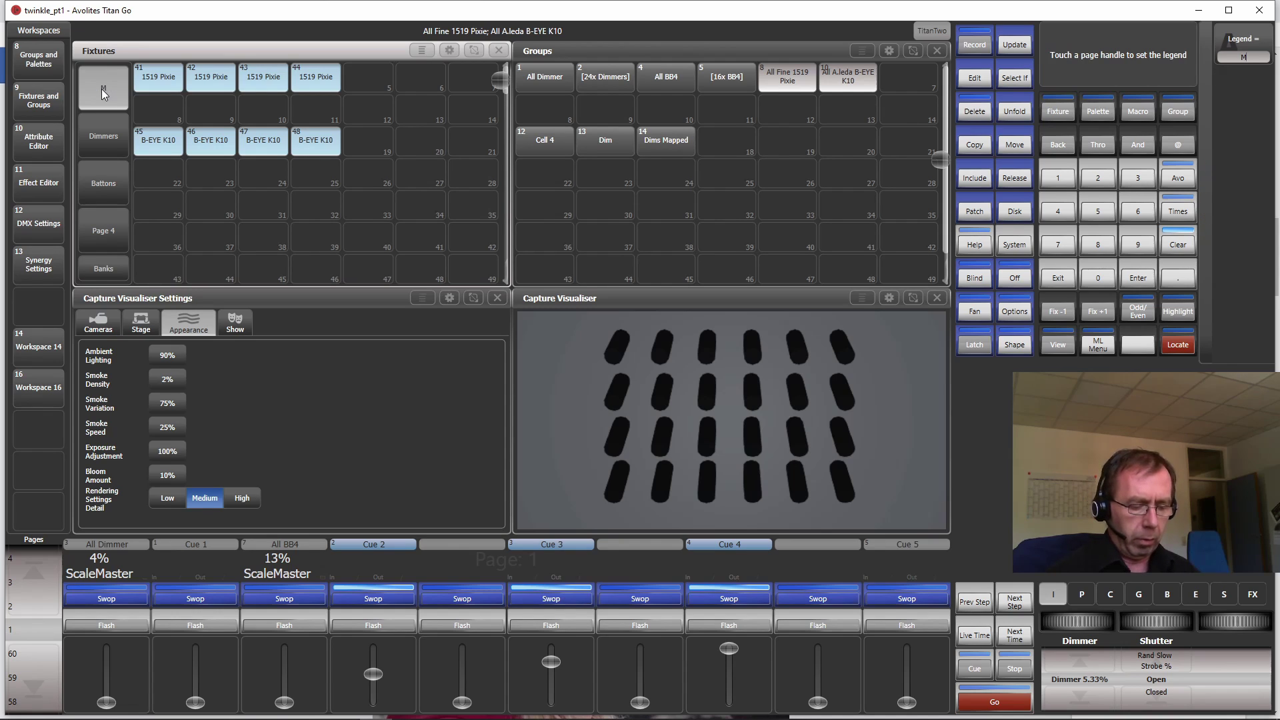
text(Movers)
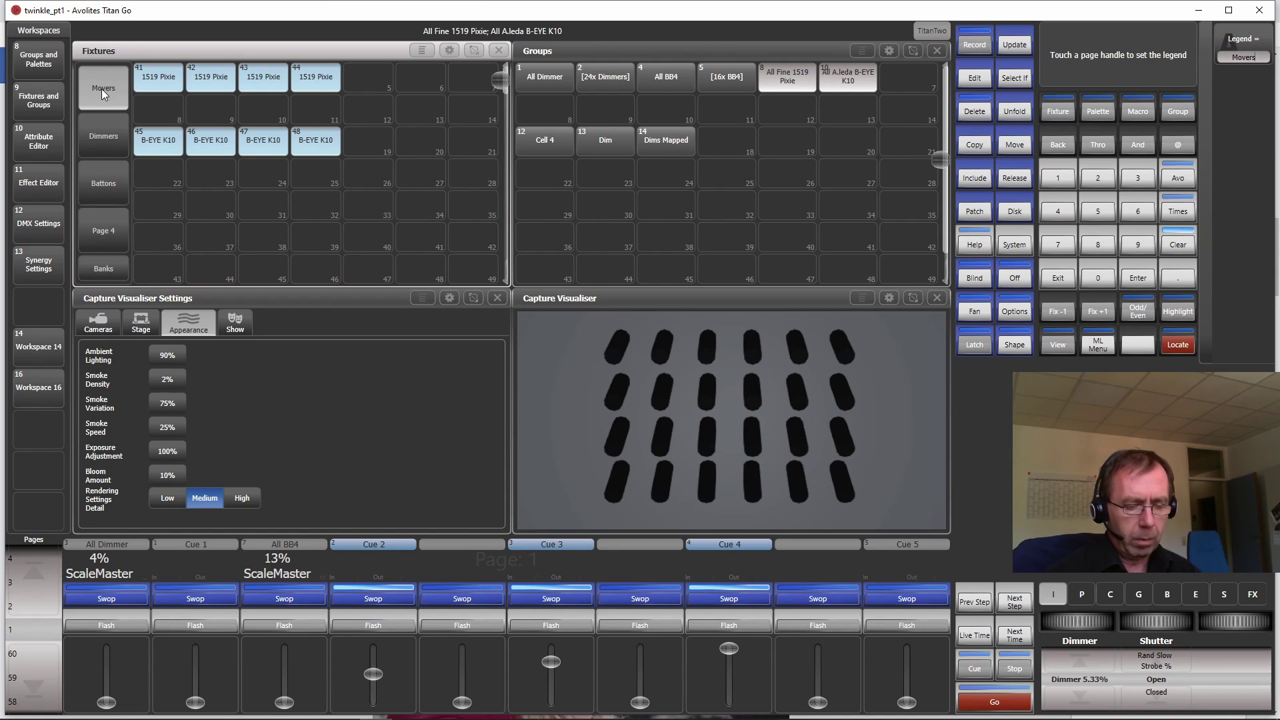
key(Return)
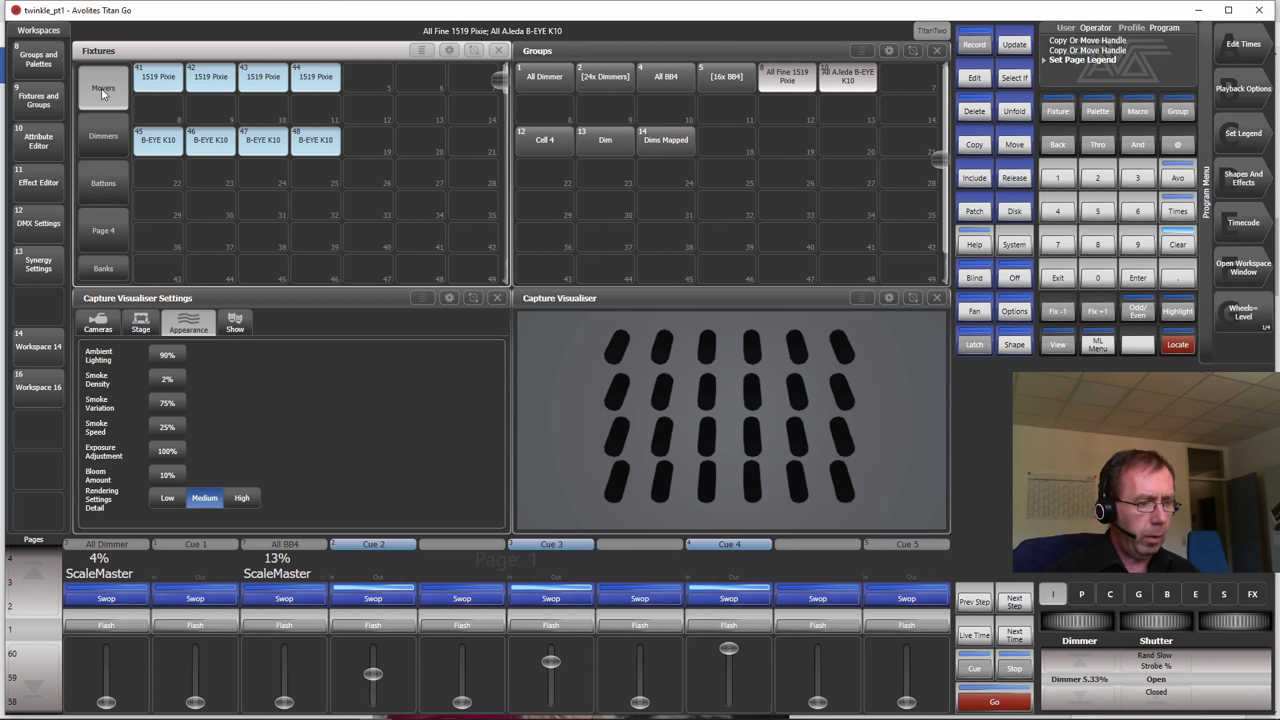
Review the Dimmers, Battons and Movers pages of the Fixtures window and clear the programmer
click(107, 140)
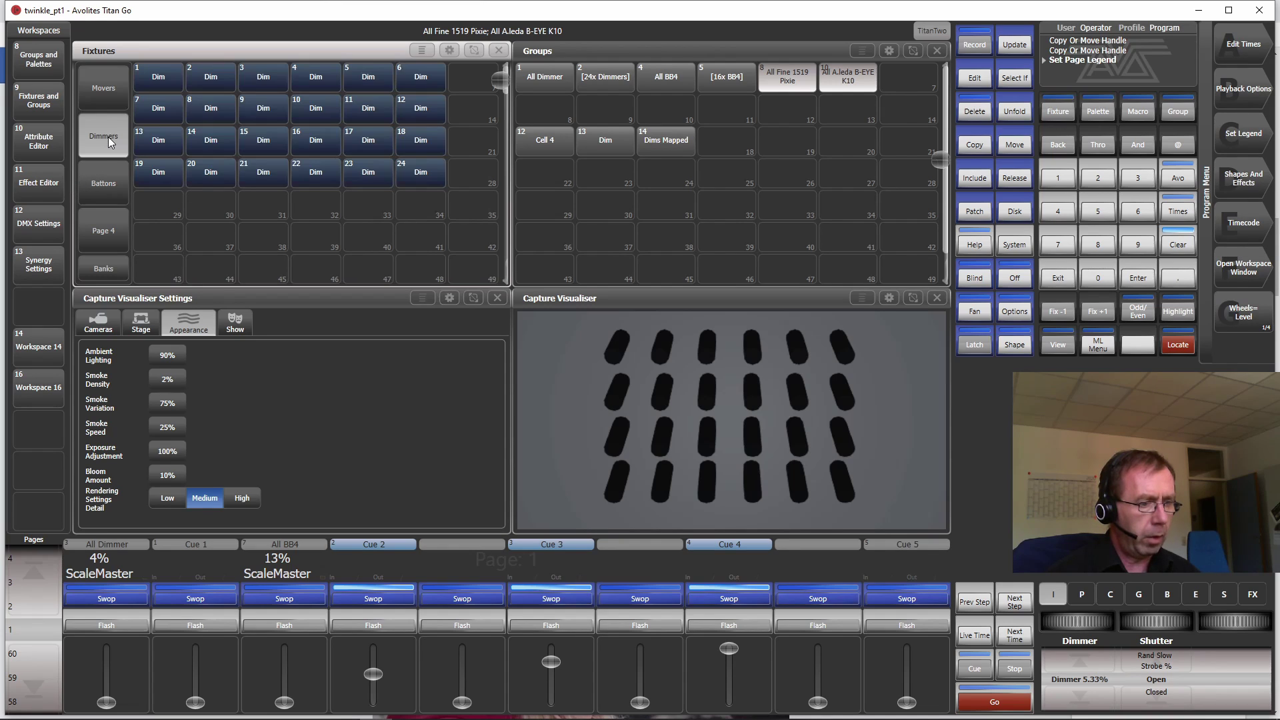
click(97, 181)
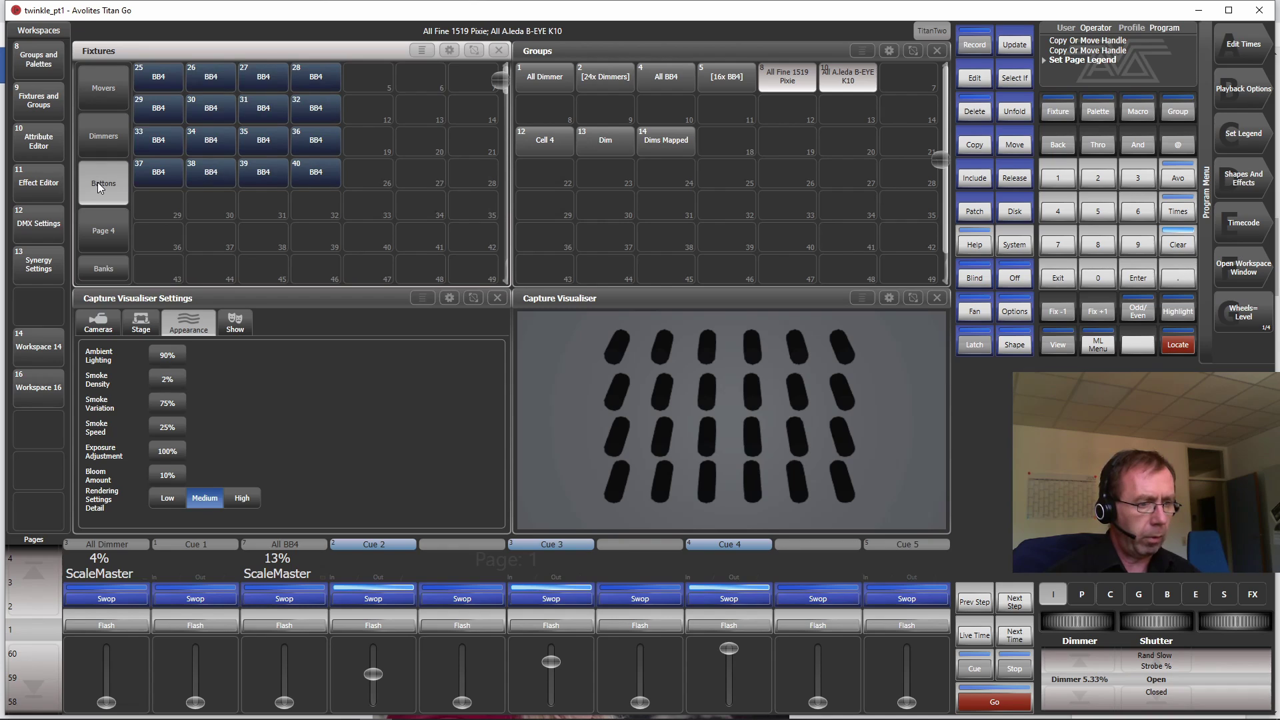
click(100, 88)
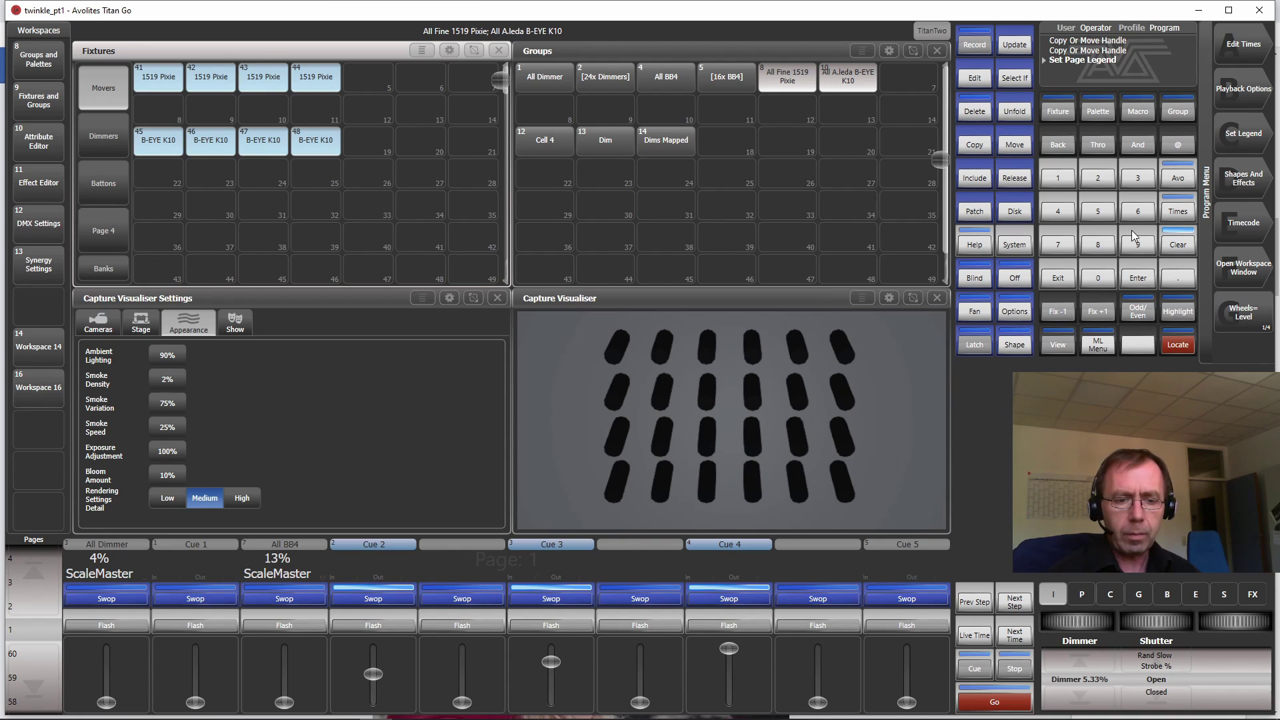
click(1176, 246)
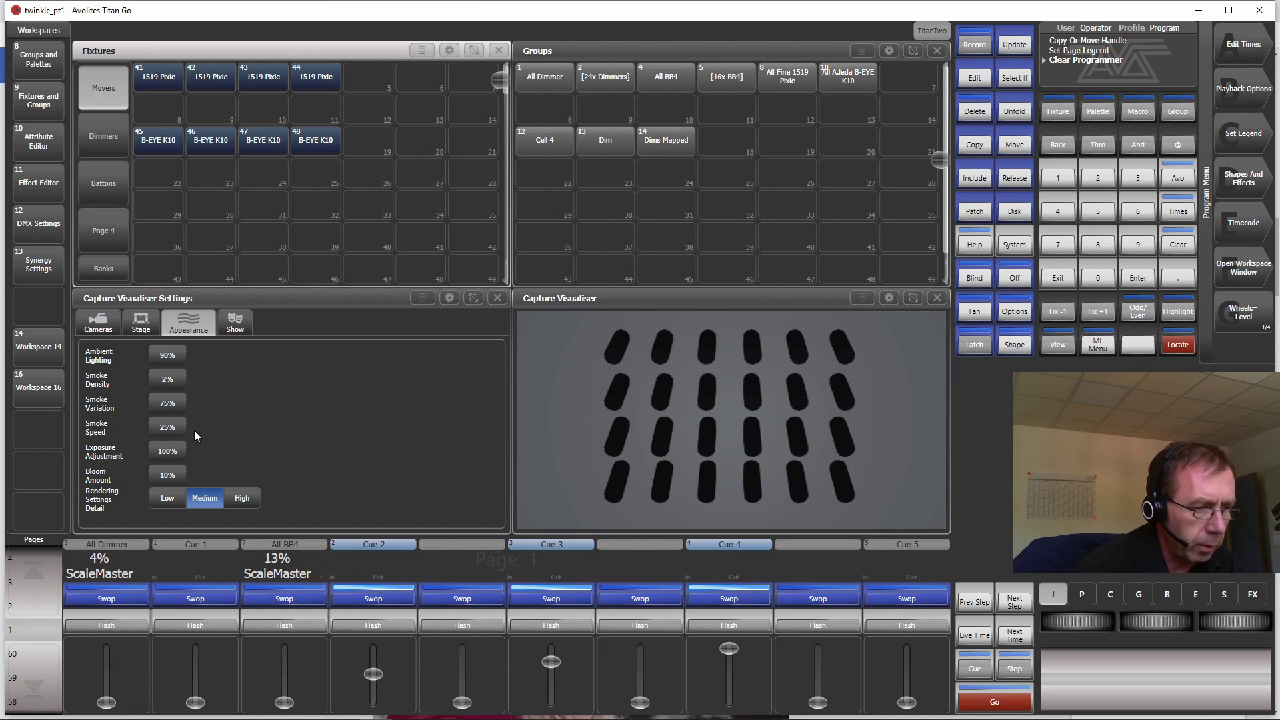
Select the outer-edge dimmers clockwise from 1 around to 7 and record them as a group in the fifth row's first cell
click(106, 136)
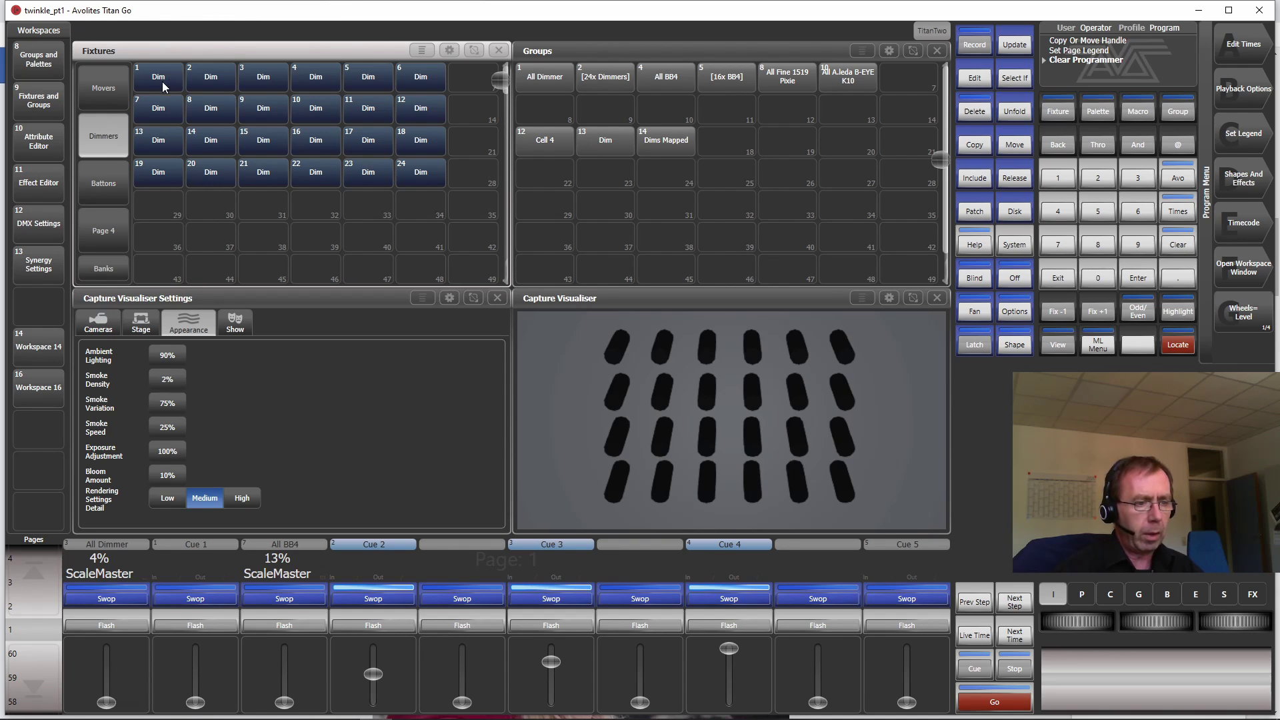
drag(285, 81, 401, 85)
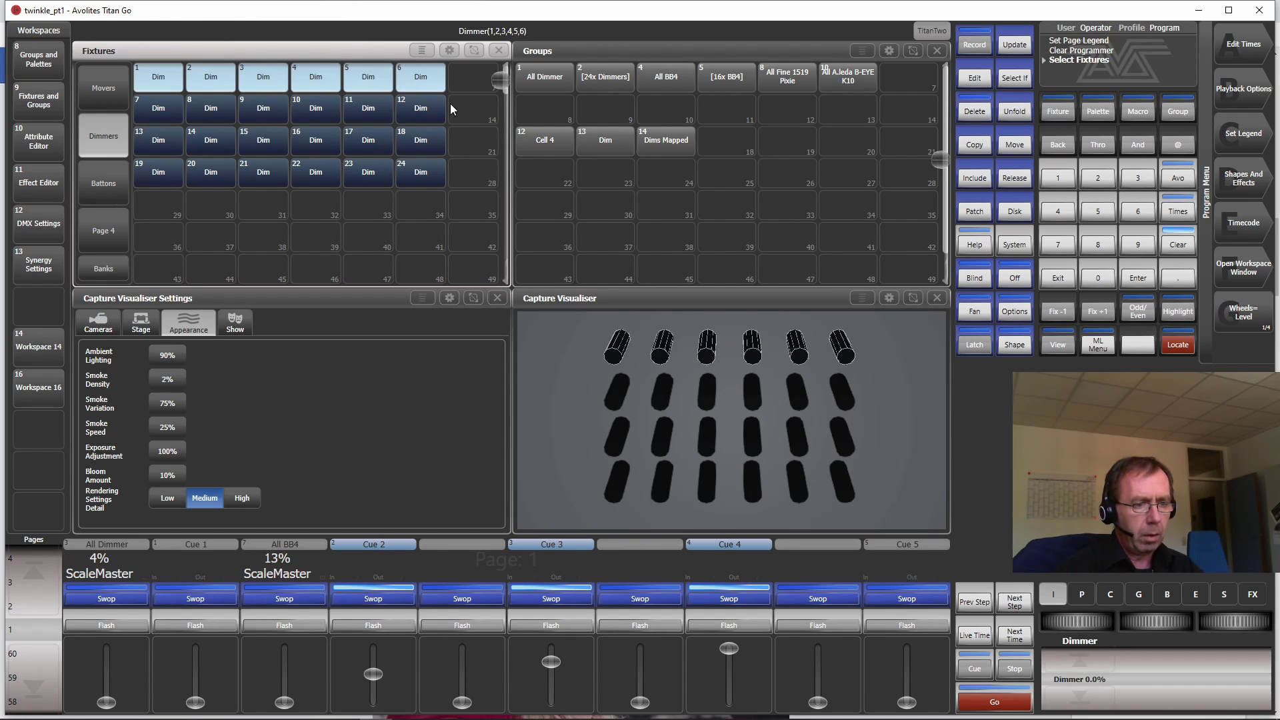
drag(422, 175, 420, 175)
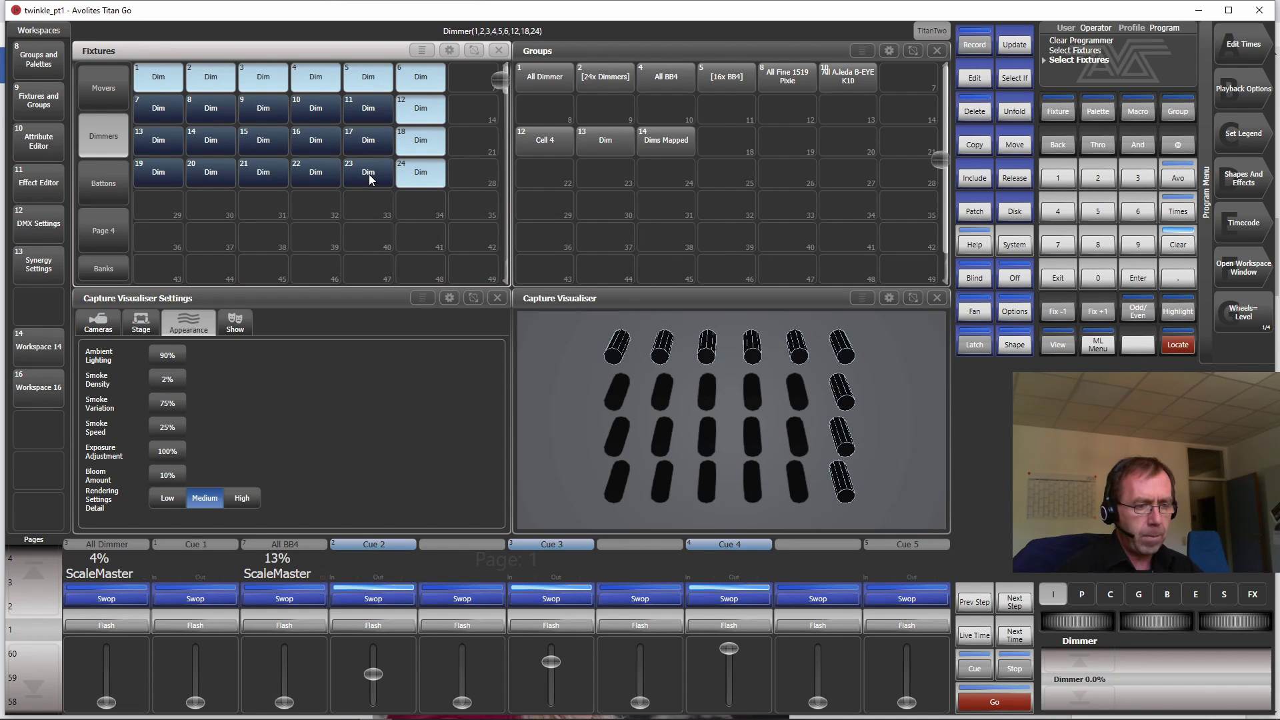
mouse_move(369, 174)
mouse_down()
mouse_move(297, 191)
mouse_move(140, 175)
mouse_move(155, 116)
mouse_up()
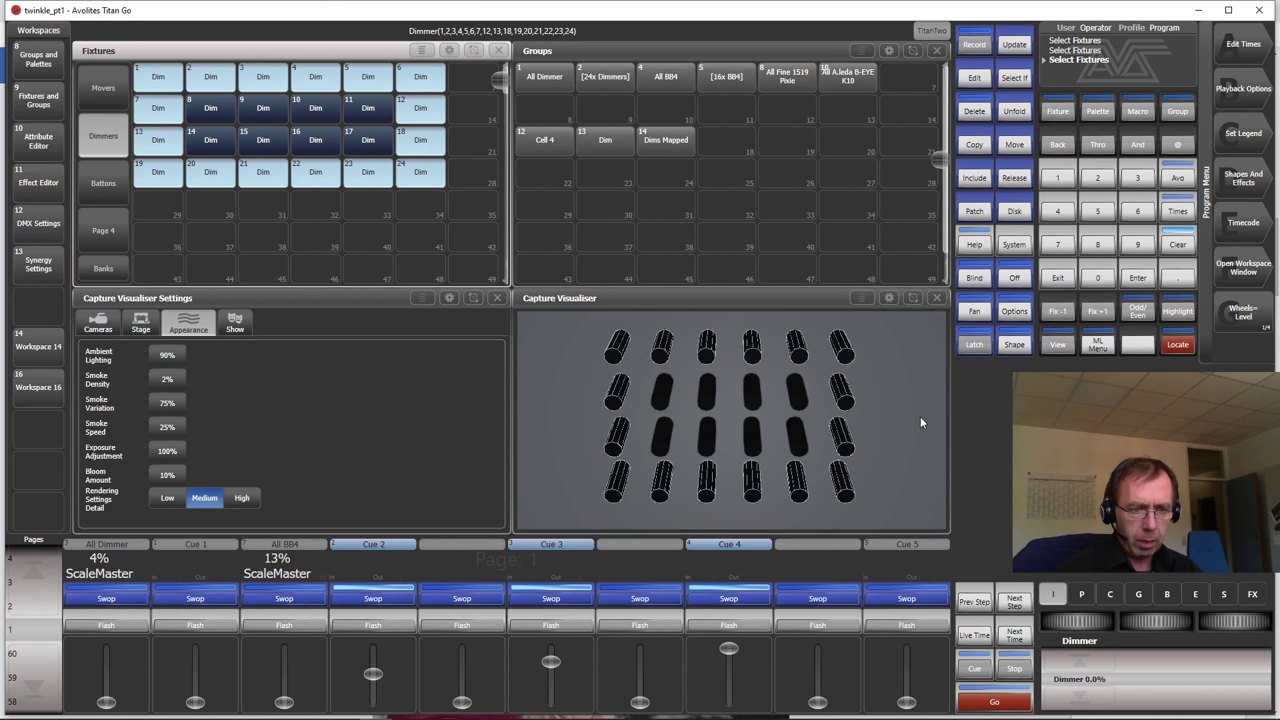
click(549, 201)
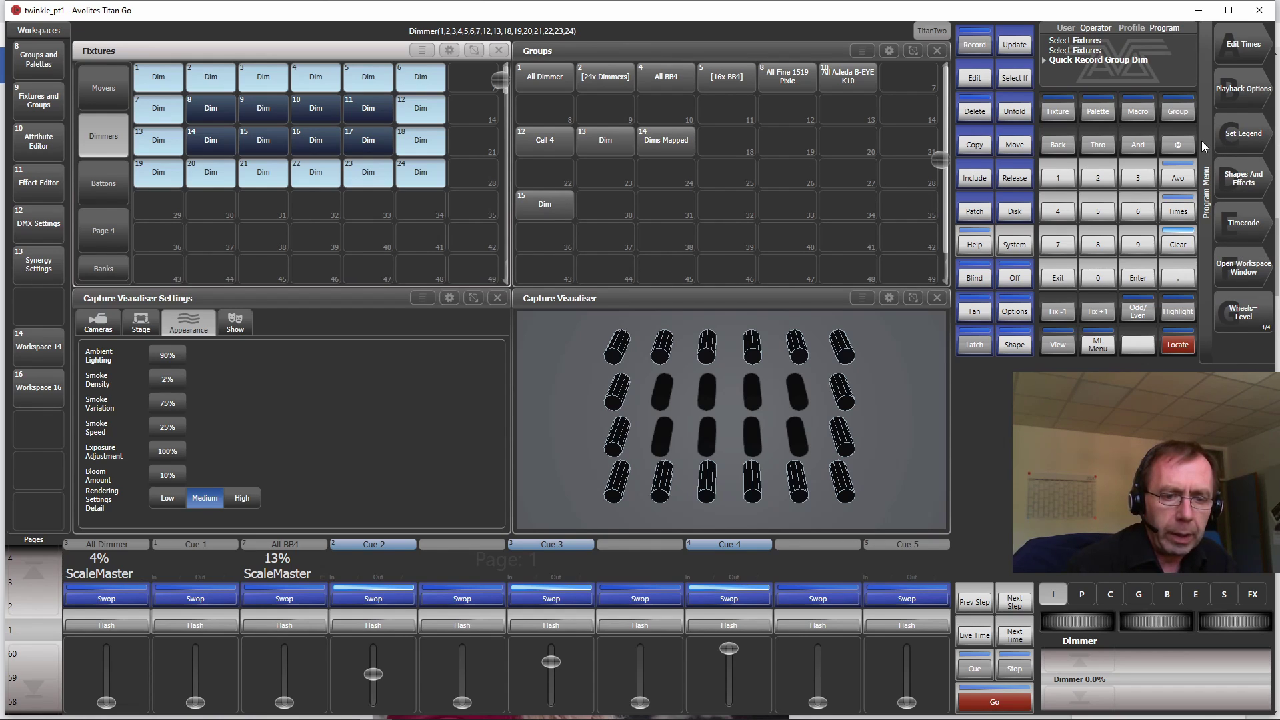
Set the legend of group 15 to "Dim Edge" and clear the programmer
click(1243, 133)
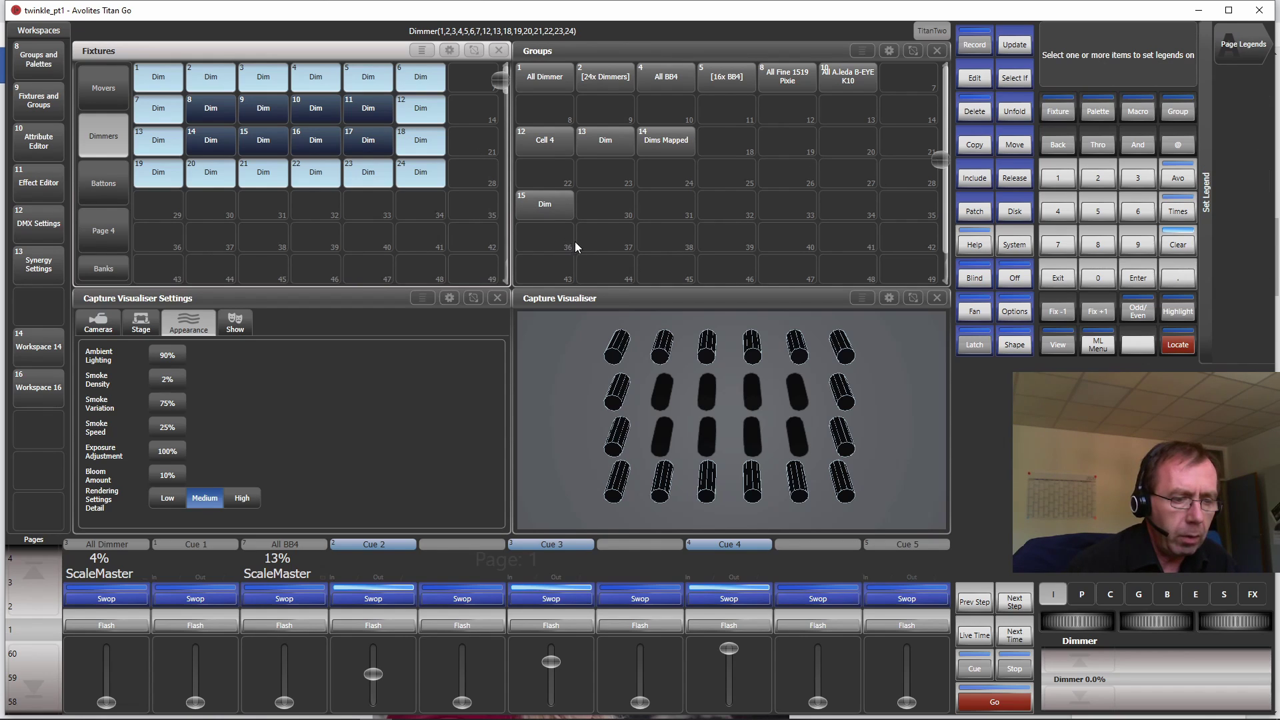
click(548, 200)
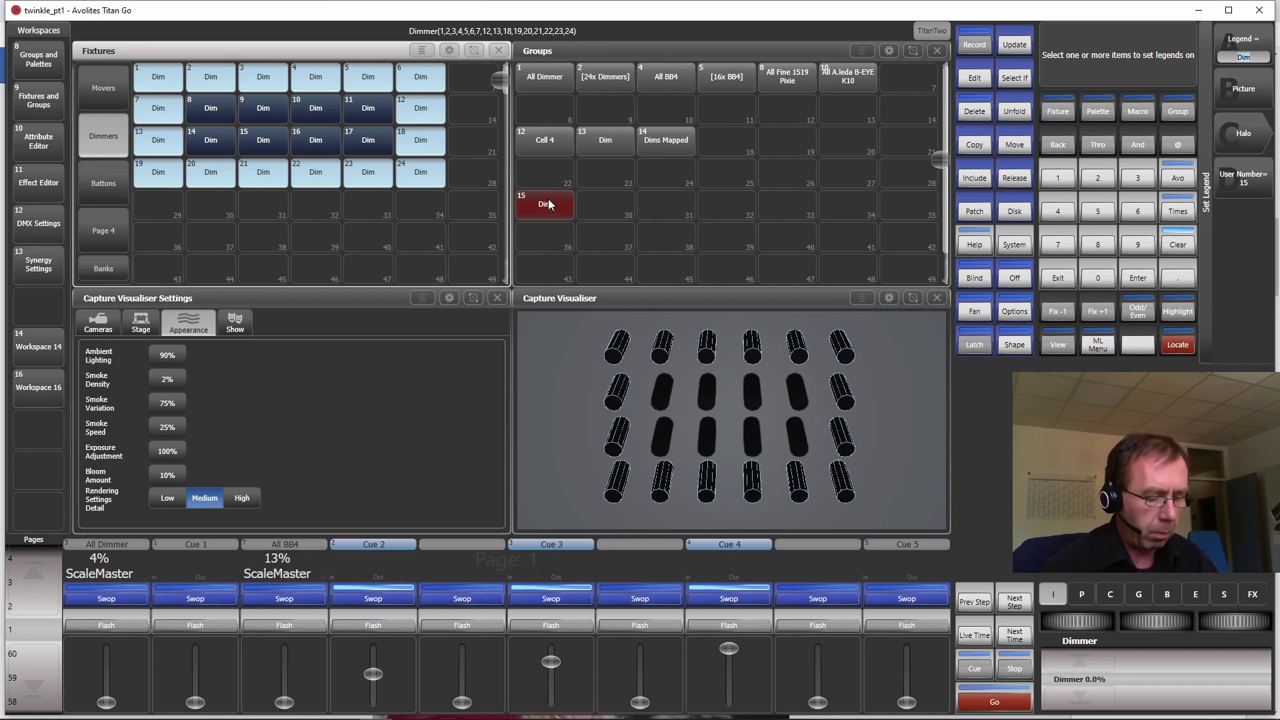
text(Dim)
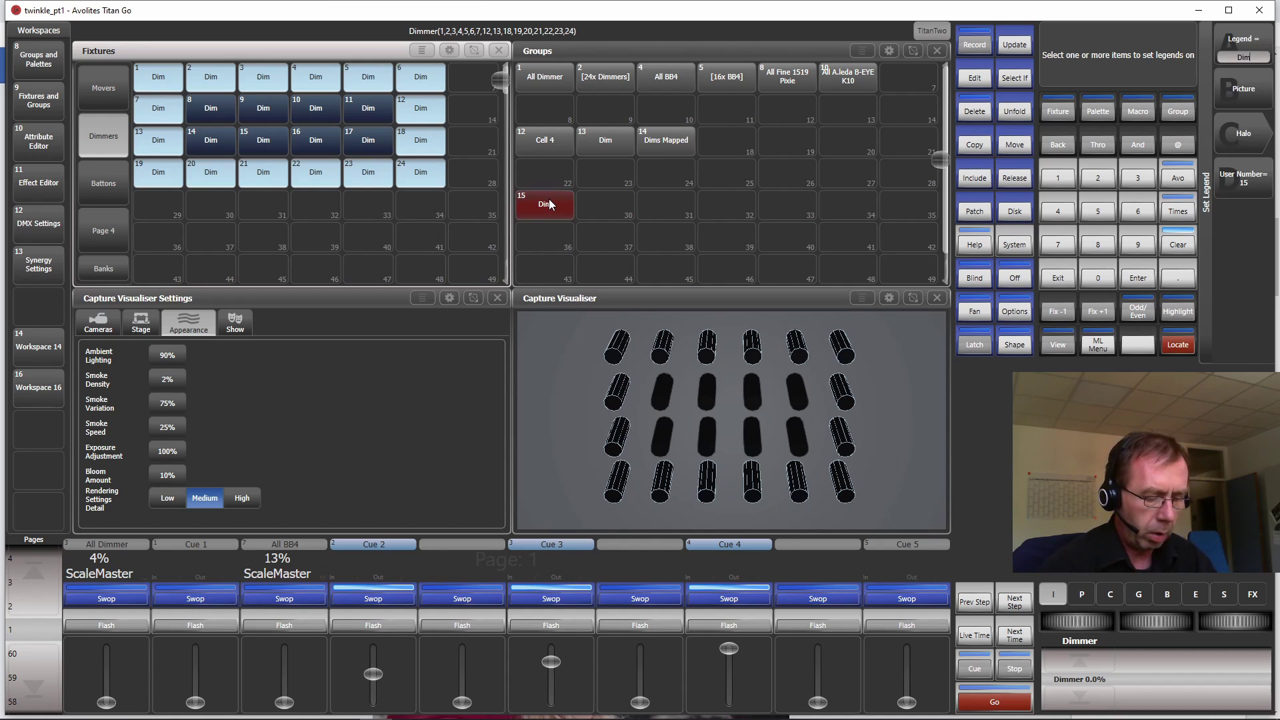
text( Edge)
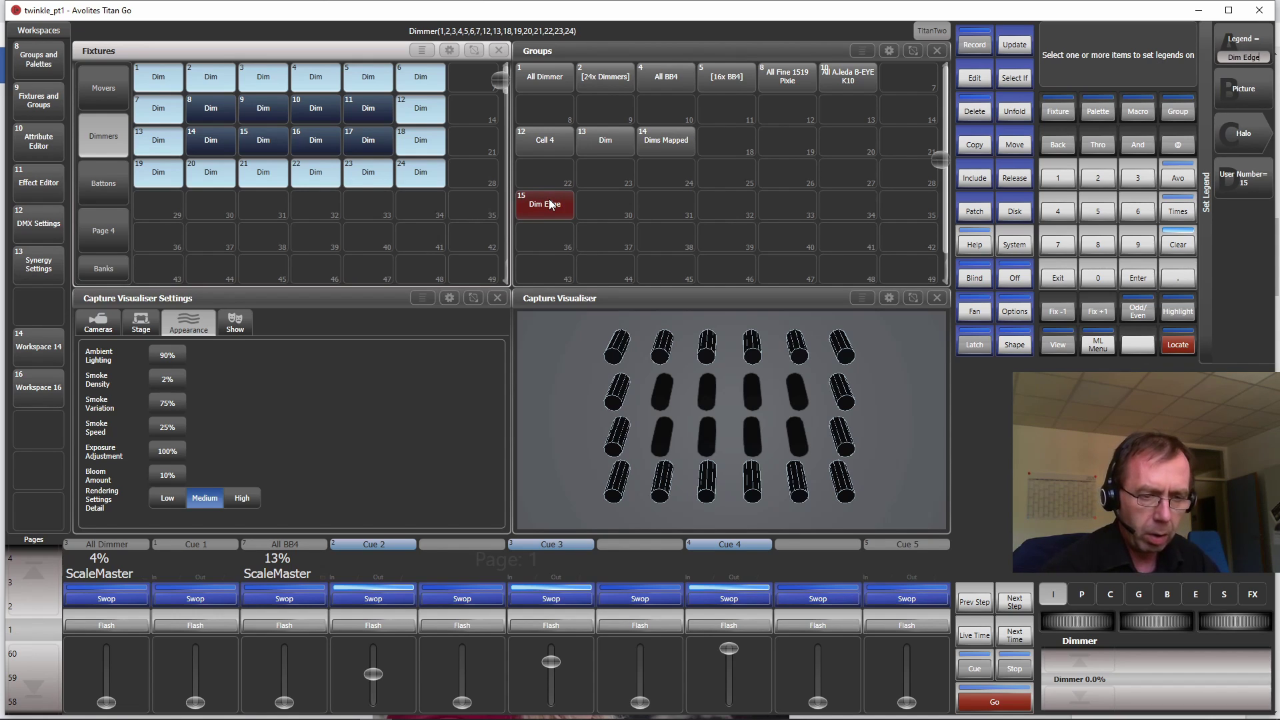
key(Return)
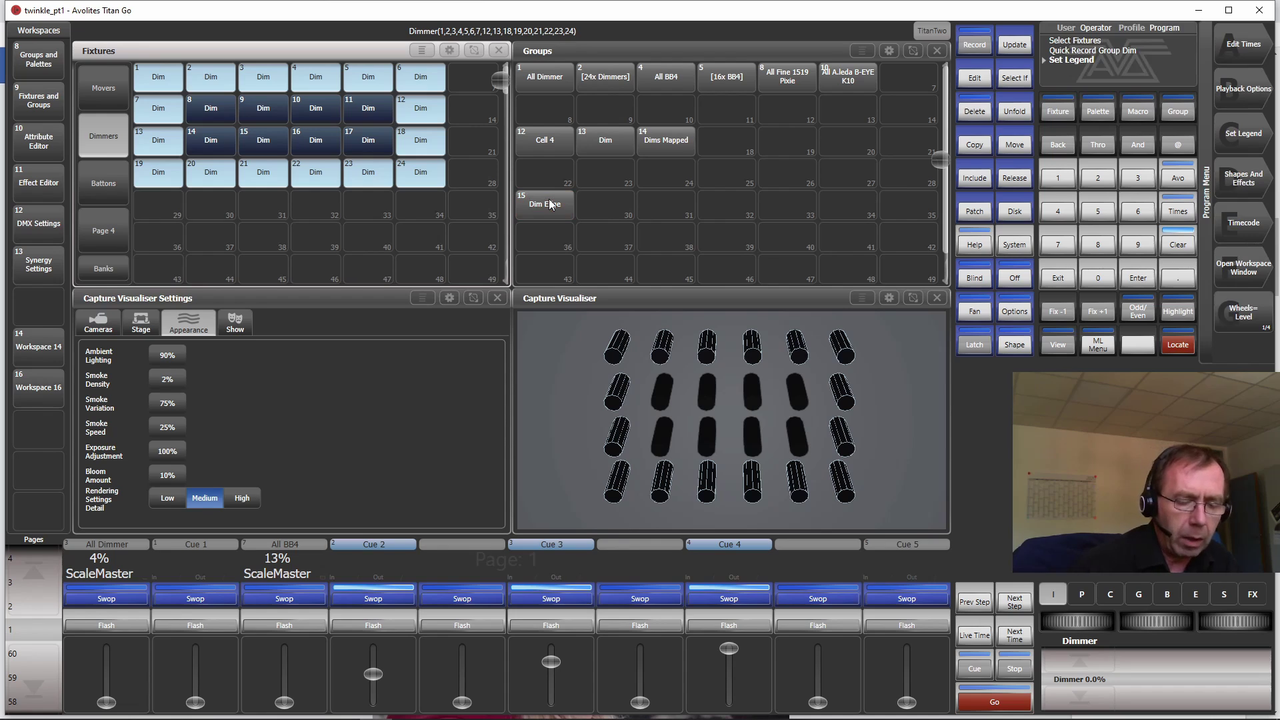
click(1178, 246)
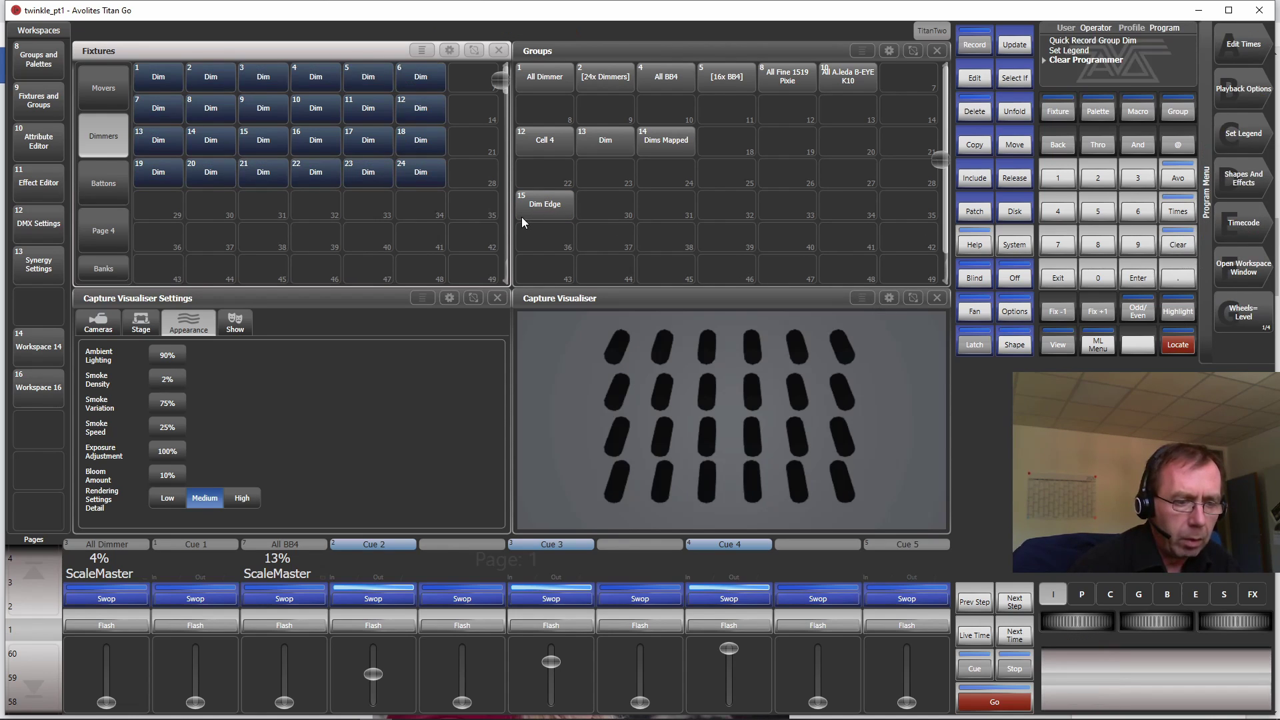
Try a Dimmer Spread shape with a spread of 14 on the Dim Edge group, and clear the programmer
click(557, 208)
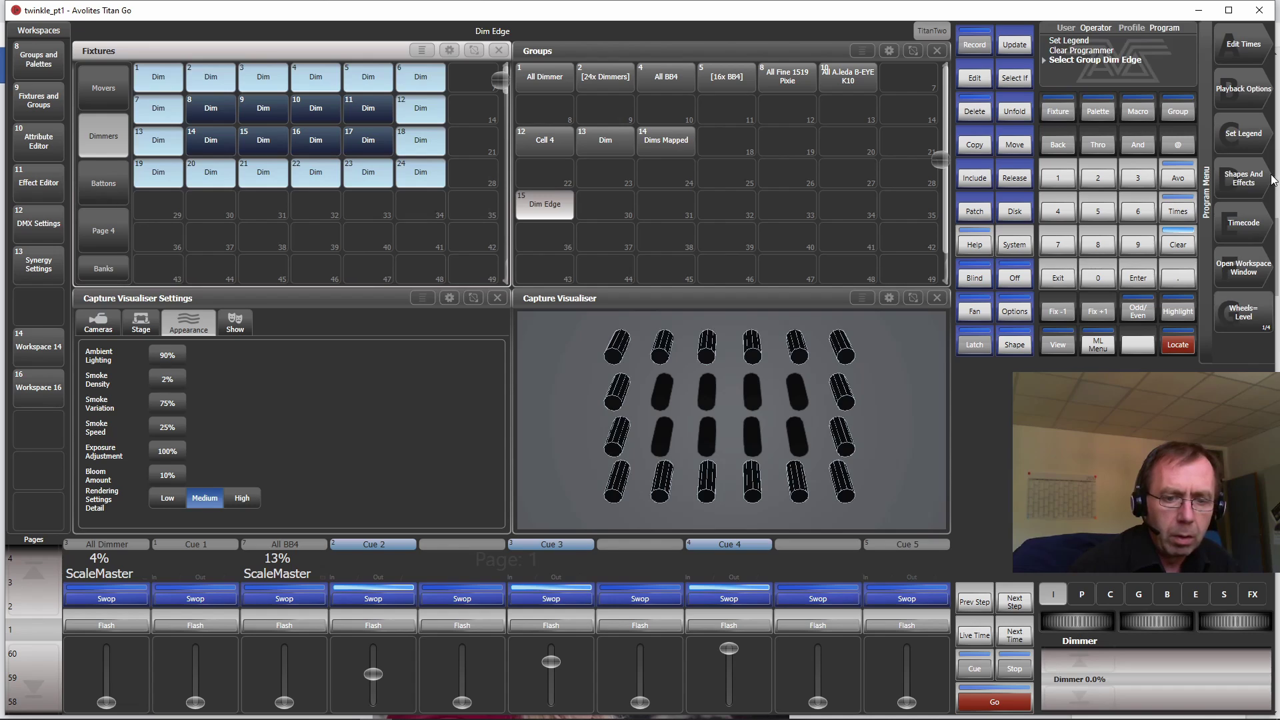
click(1241, 180)
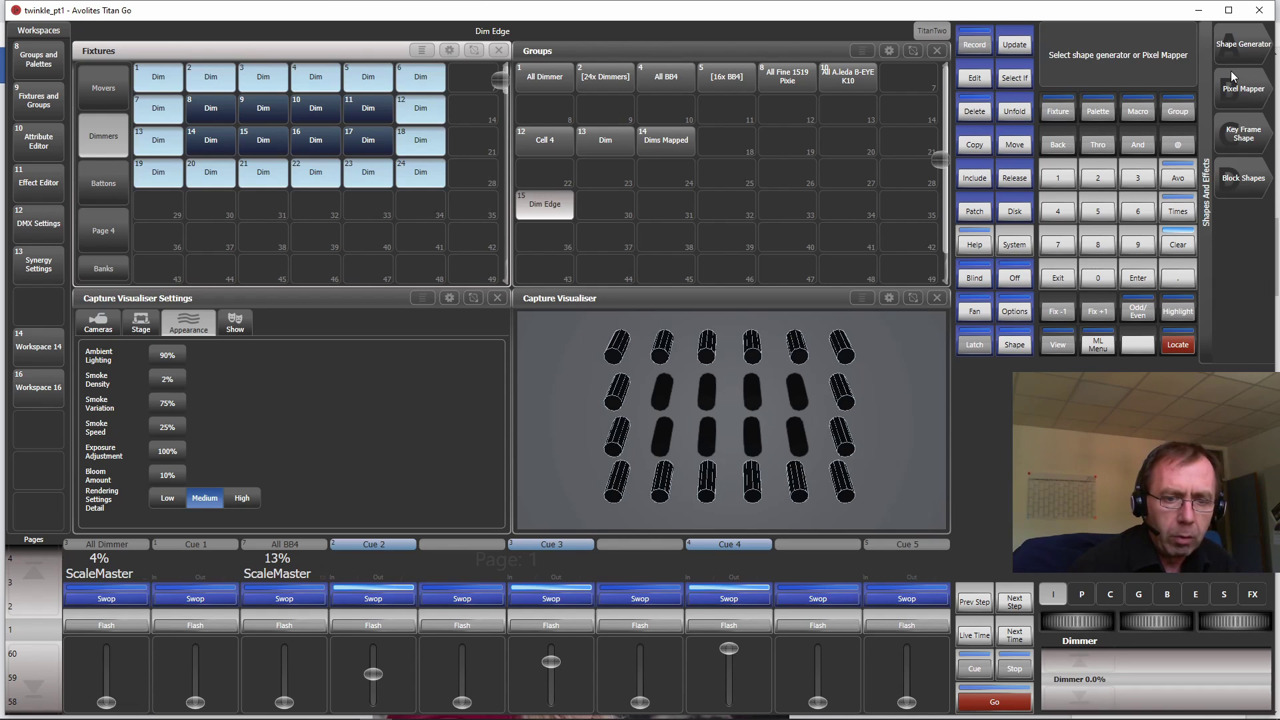
click(1238, 44)
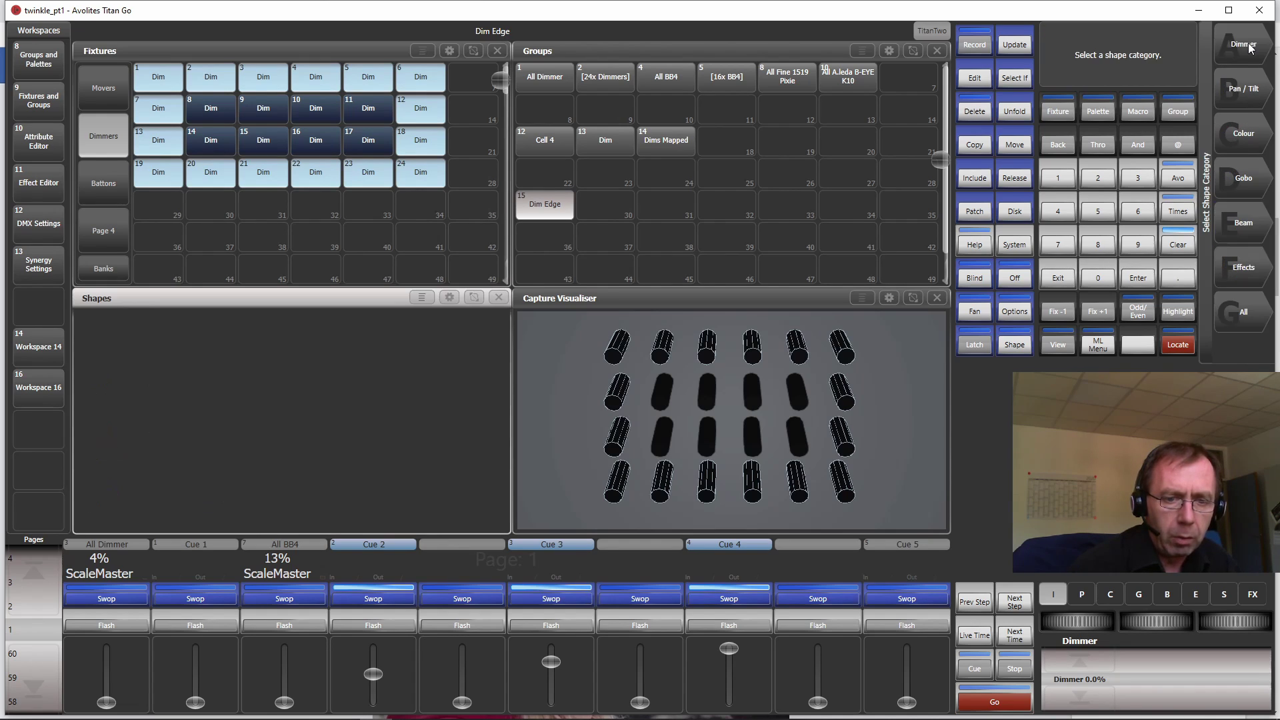
click(1246, 46)
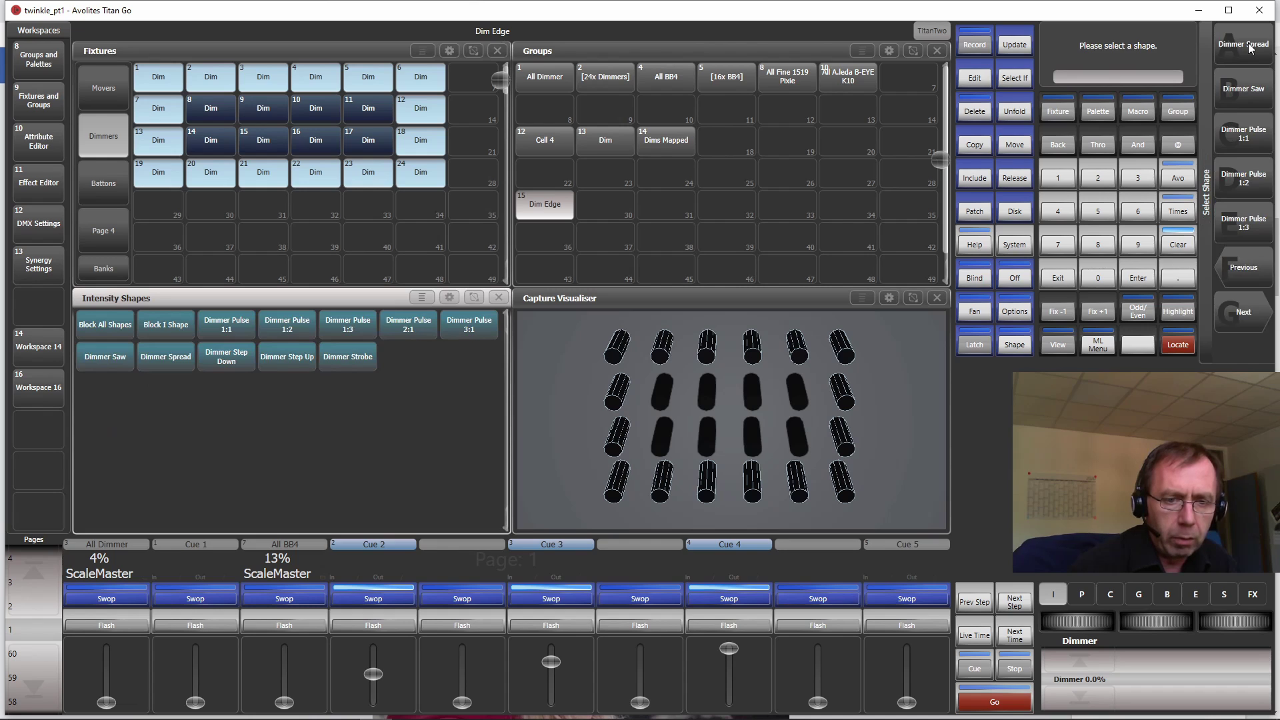
click(1246, 45)
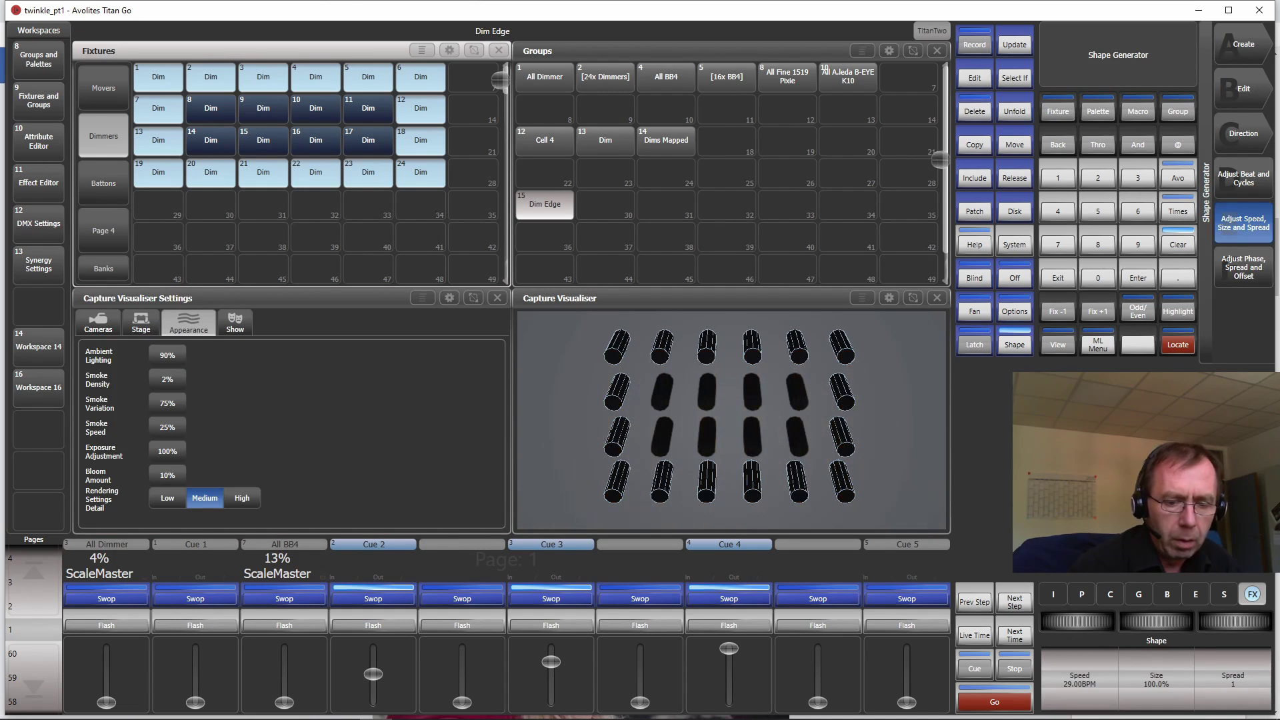
scroll(1203, 670, up, 10)
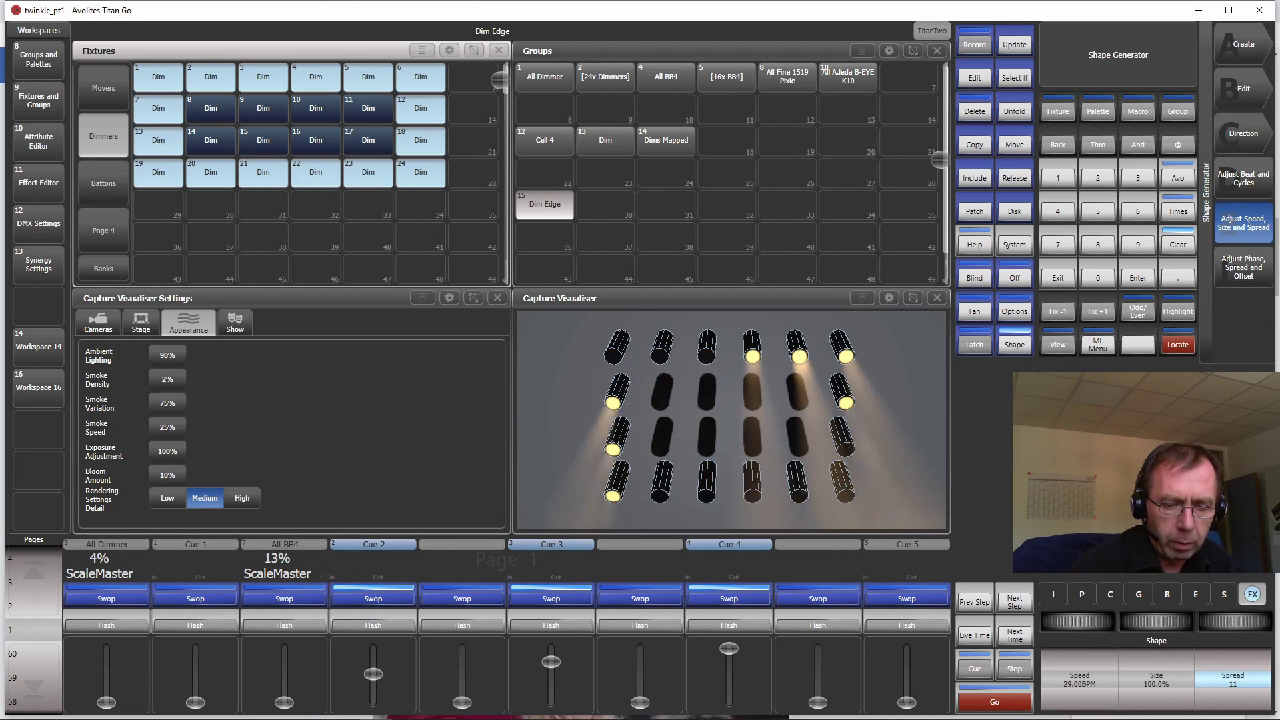
scroll(1237, 623, up, 3)
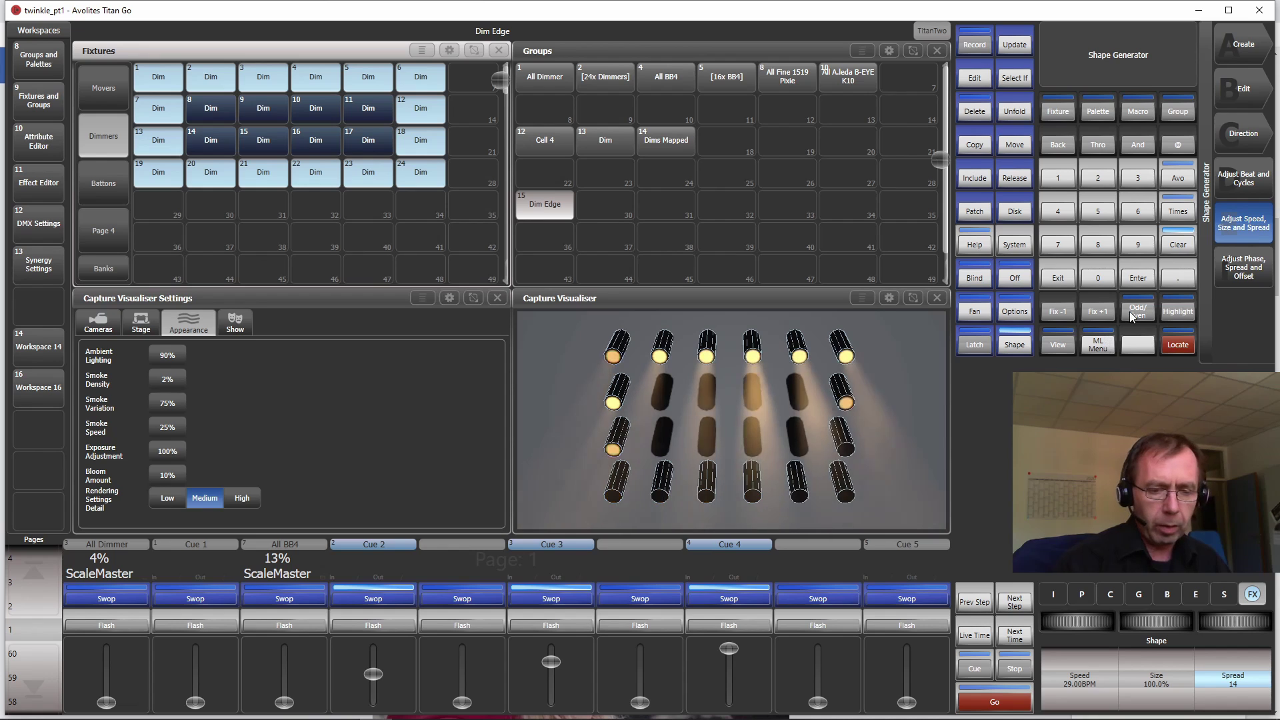
click(1177, 245)
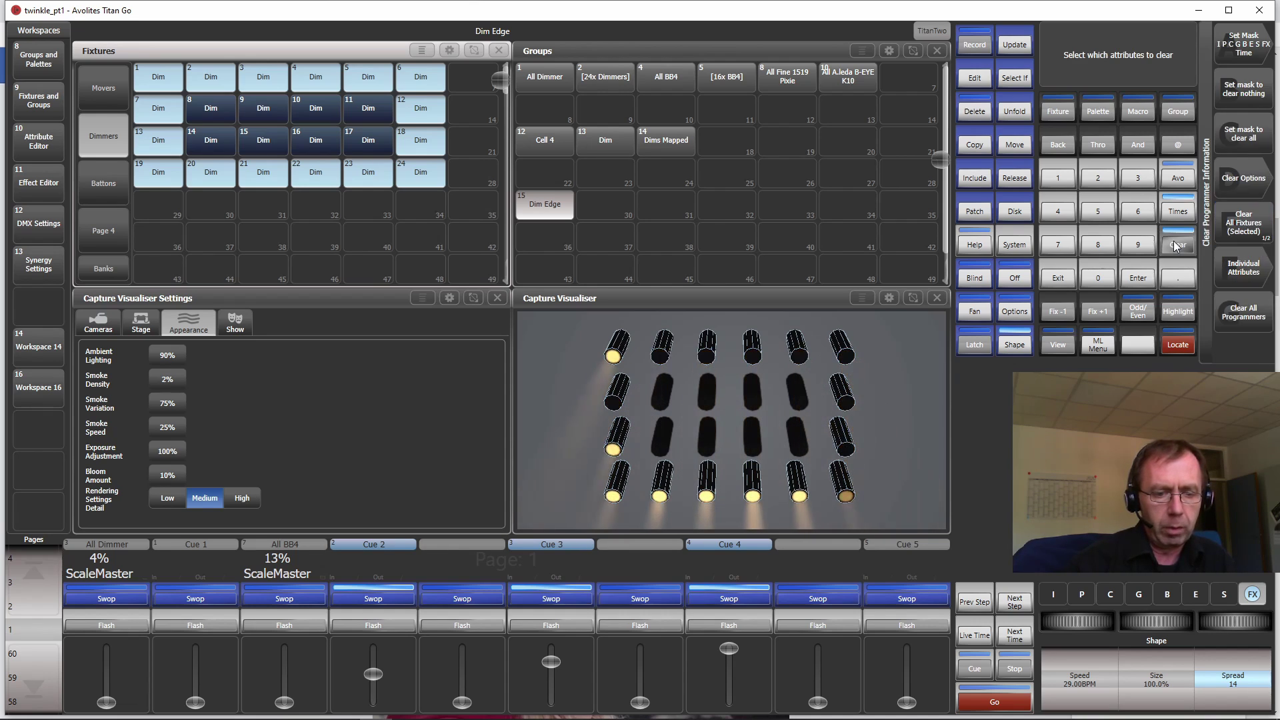
click(1063, 279)
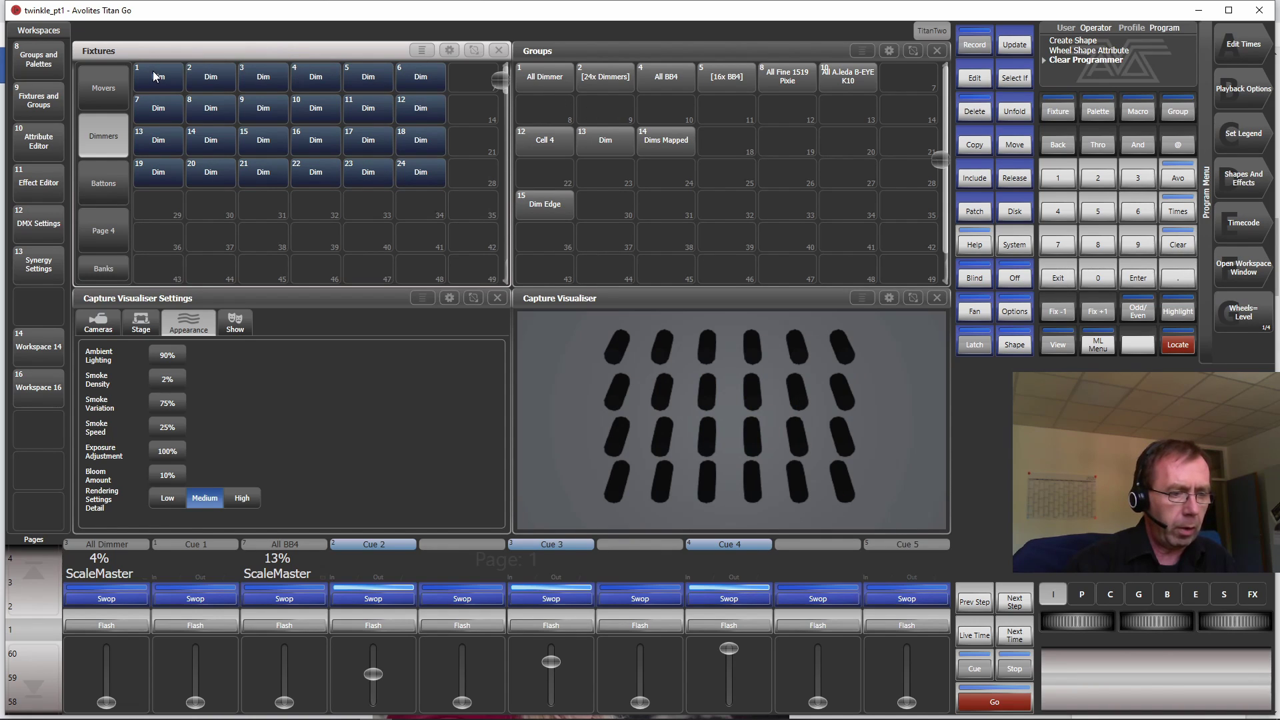
Select all 24 dimmers, record them as two groups in the cells beside Dim Edge, and clear the programmer
mouse_move(153, 77)
mouse_down()
mouse_move(374, 110)
mouse_move(426, 143)
mouse_move(433, 179)
mouse_up()
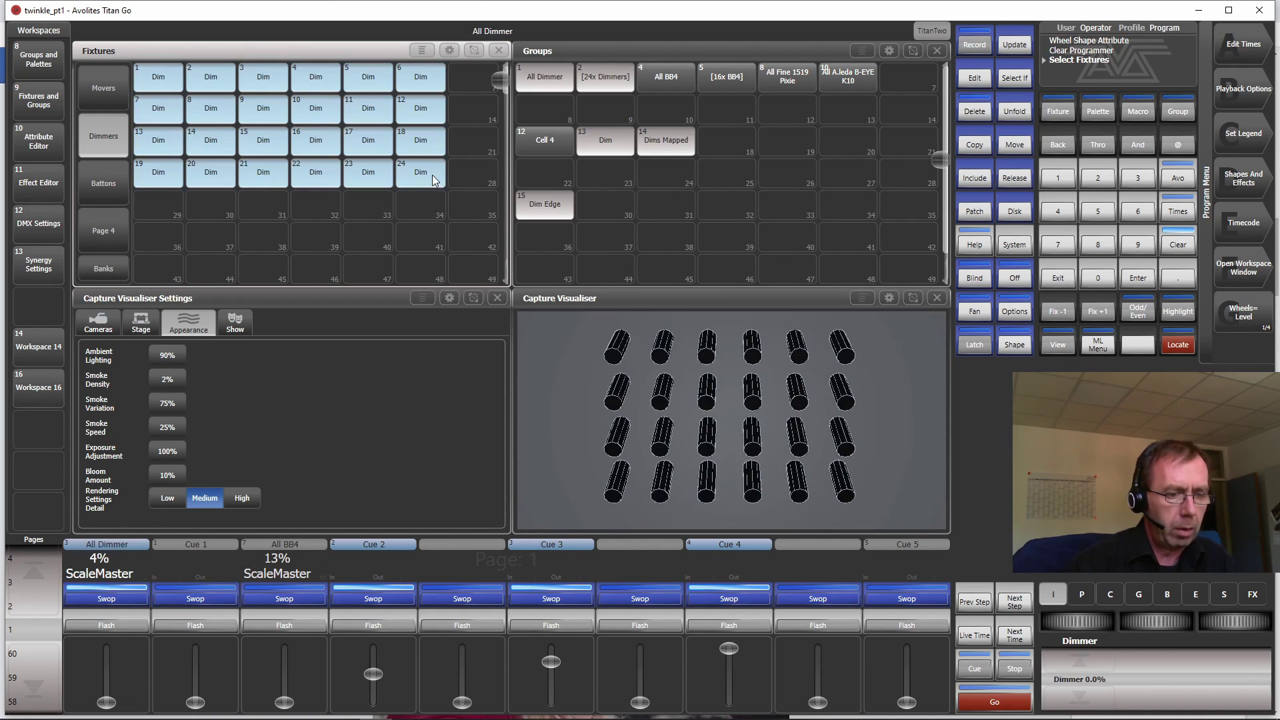
click(601, 202)
click(601, 202)
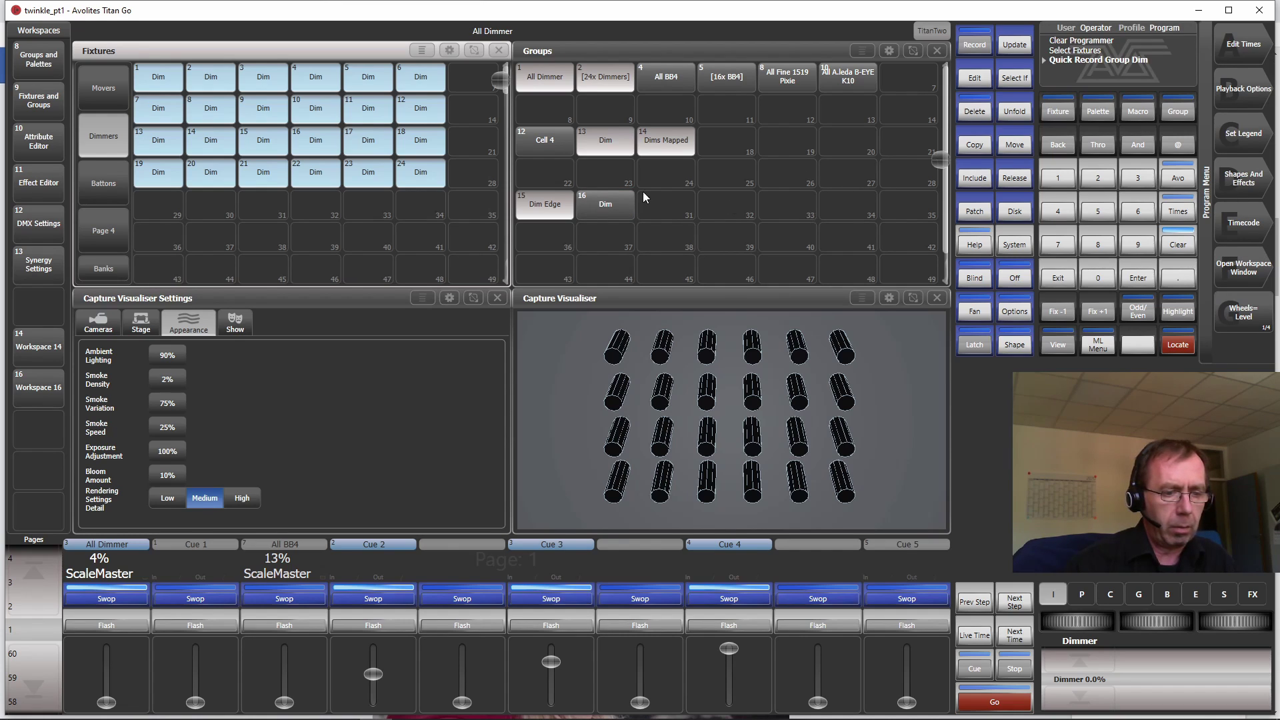
click(671, 201)
click(671, 203)
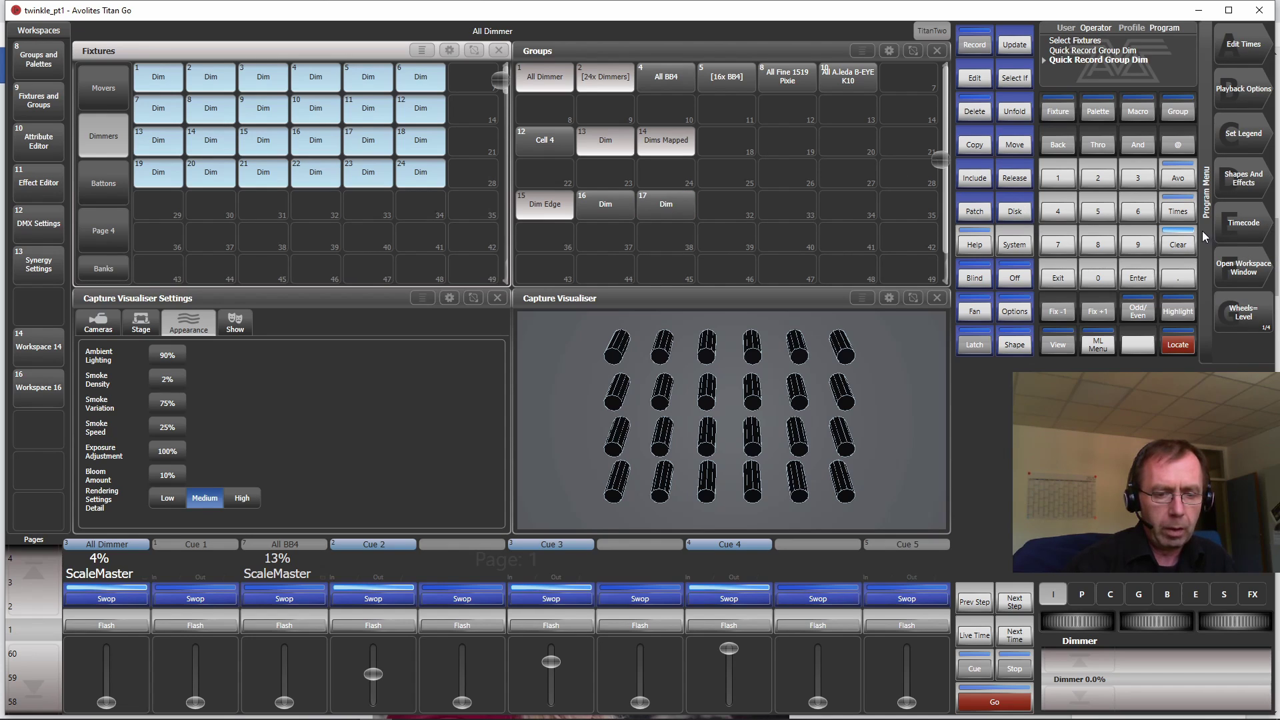
click(1186, 244)
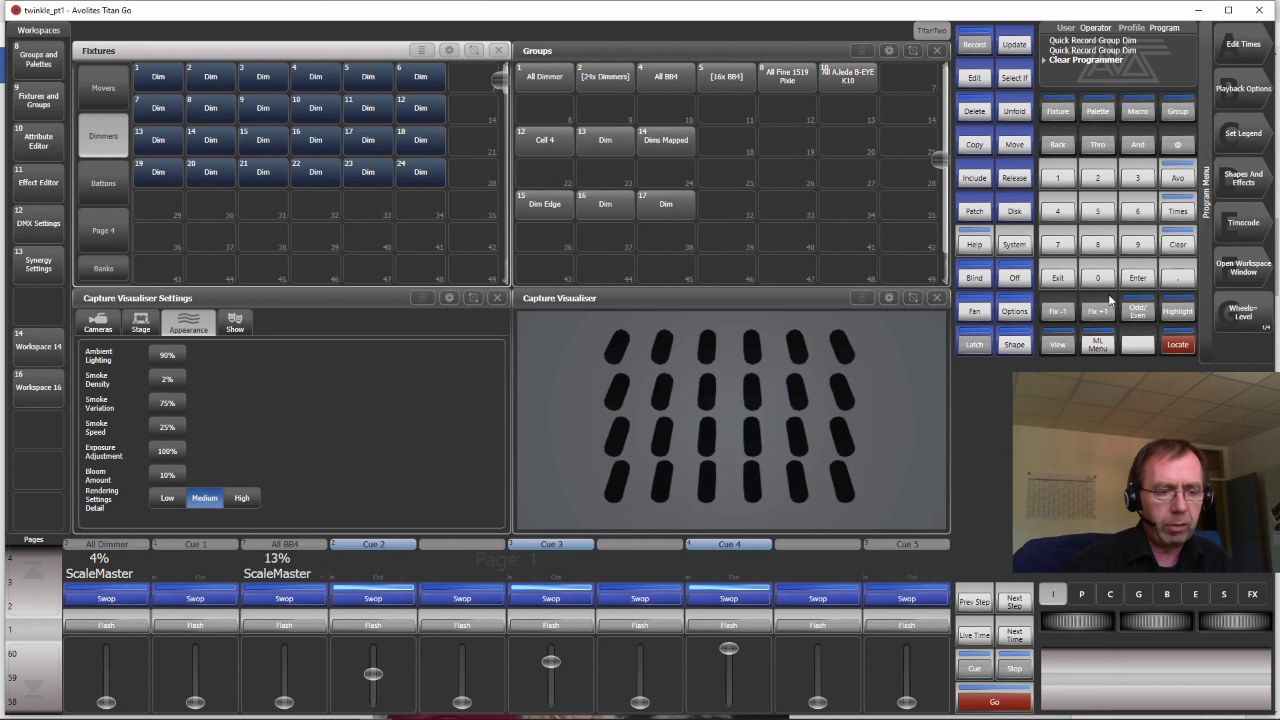
Review the fixture order and the layout of group 16
click(1247, 44)
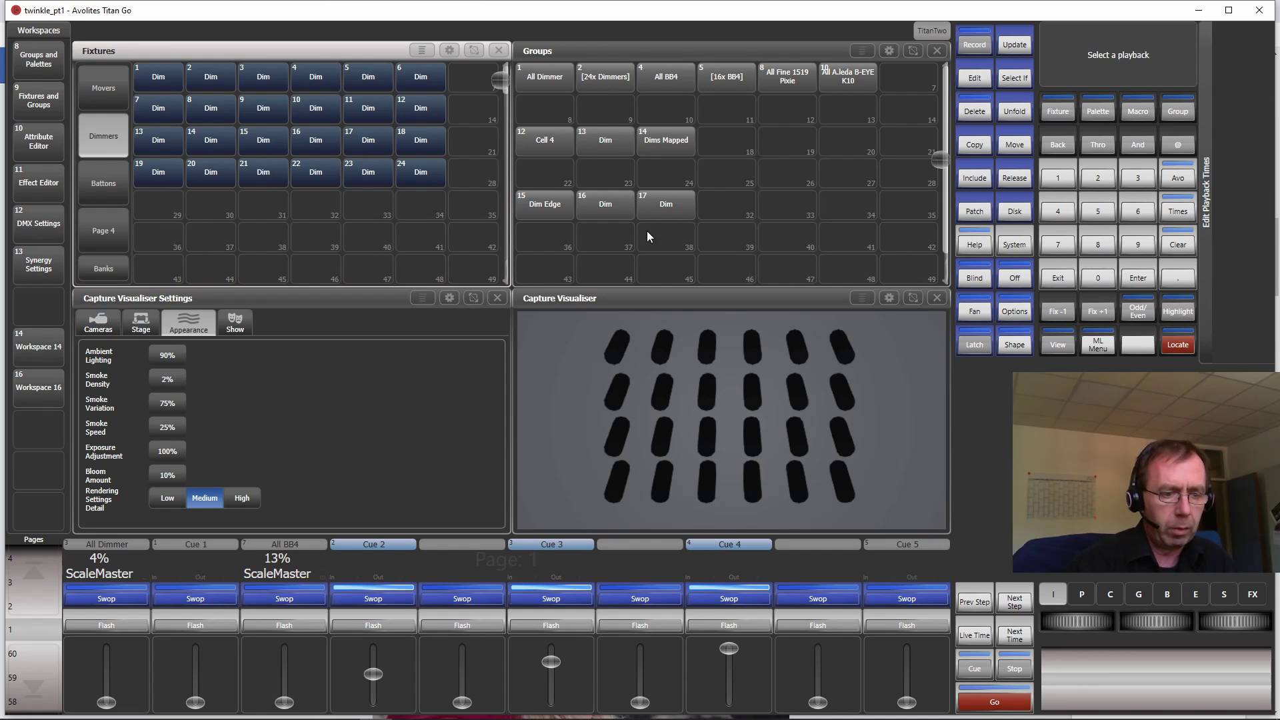
click(599, 207)
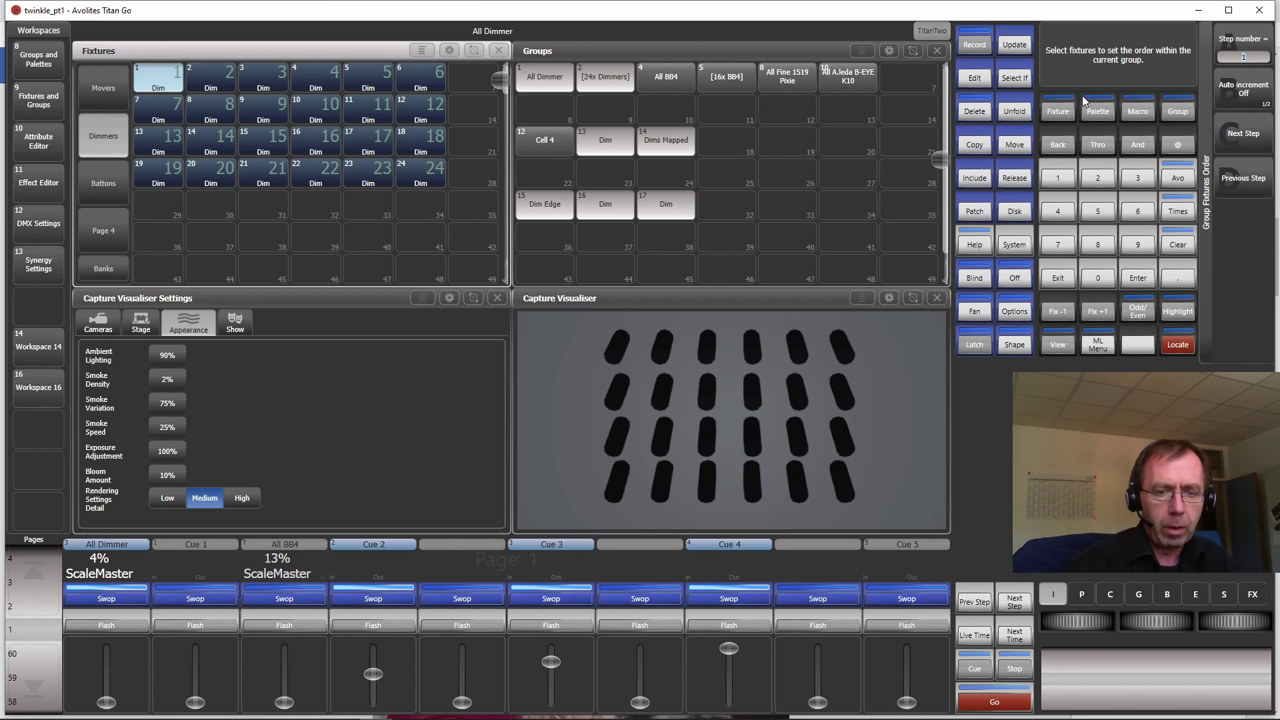
click(1058, 277)
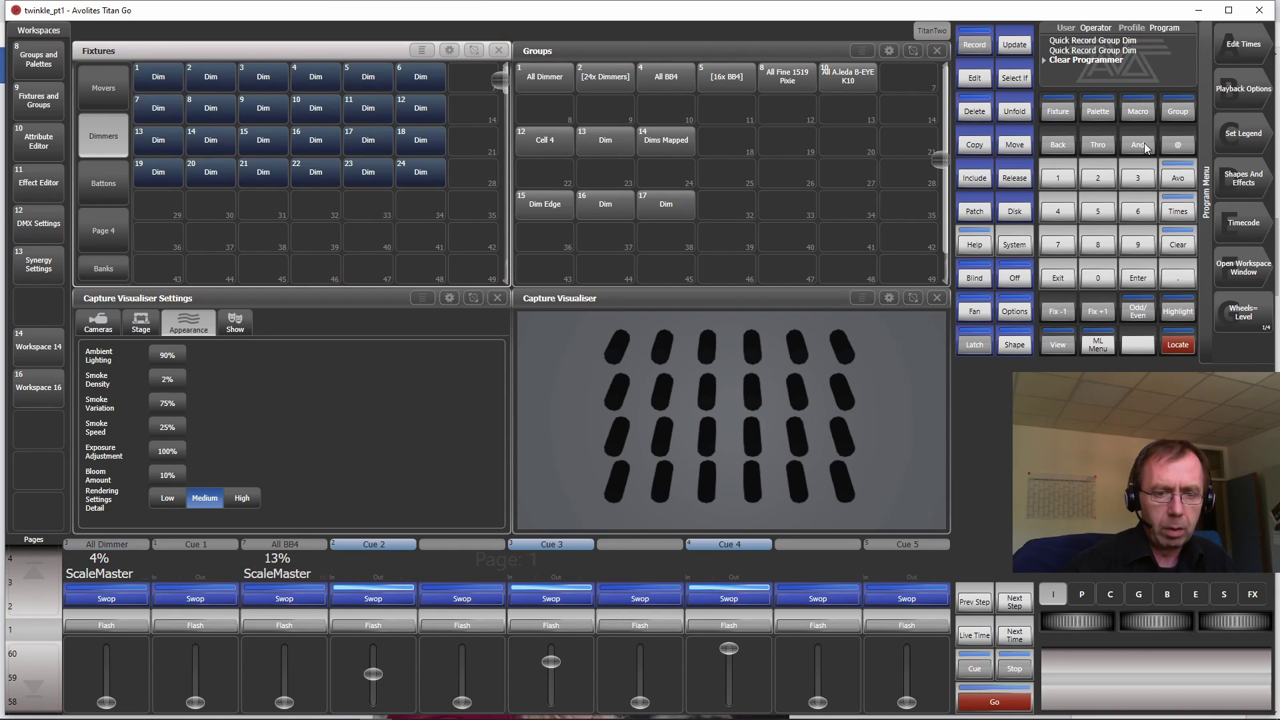
click(1241, 43)
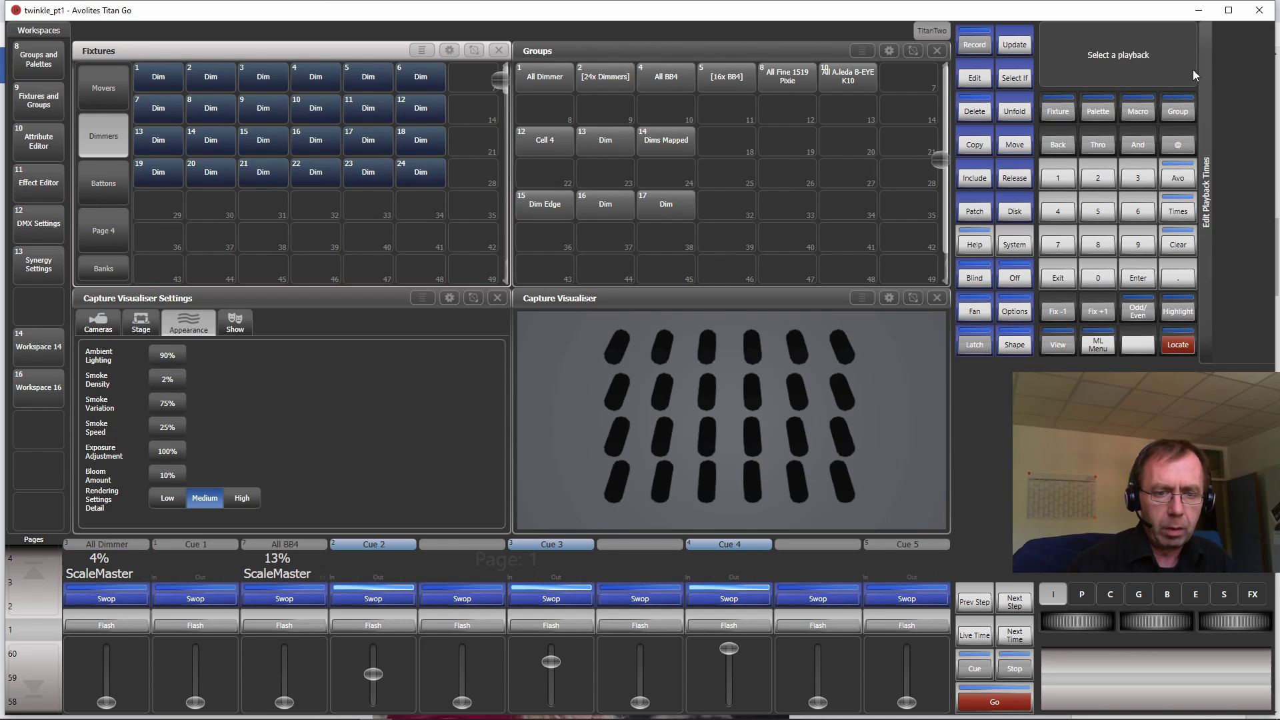
click(614, 212)
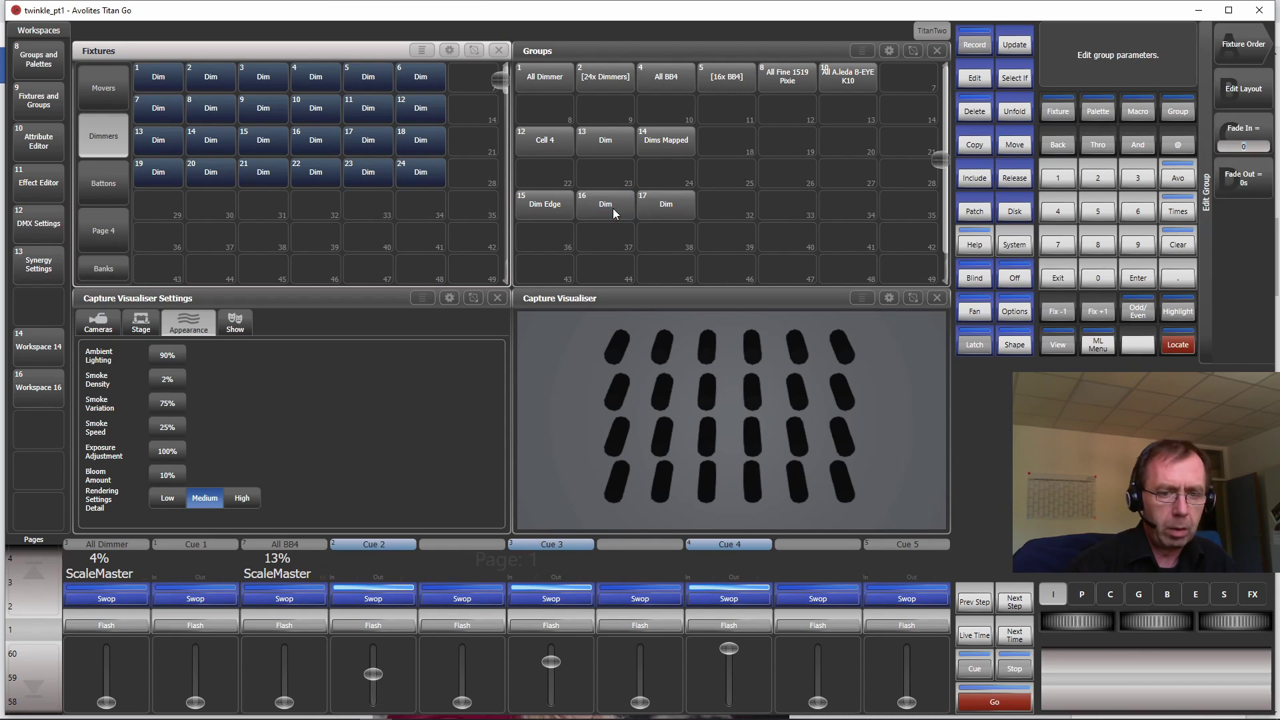
click(1244, 89)
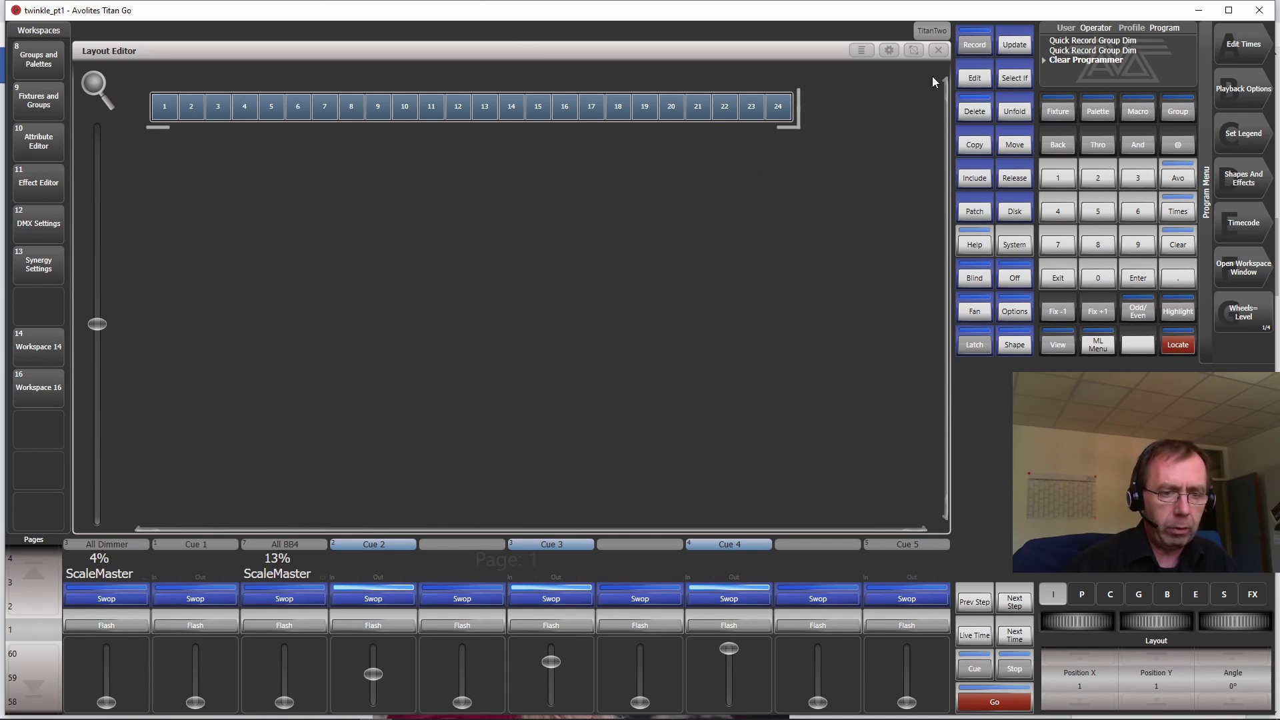
click(937, 51)
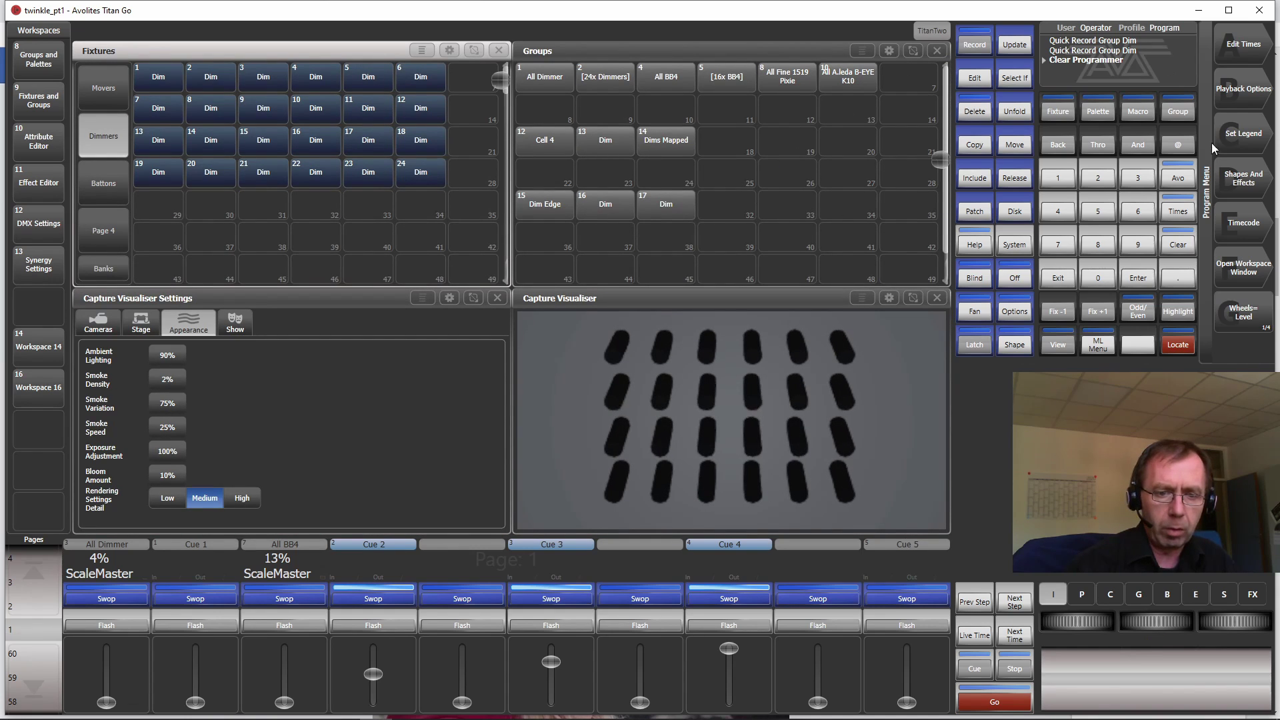
Set the legend of group 16 to "Dim Linear"
click(1235, 134)
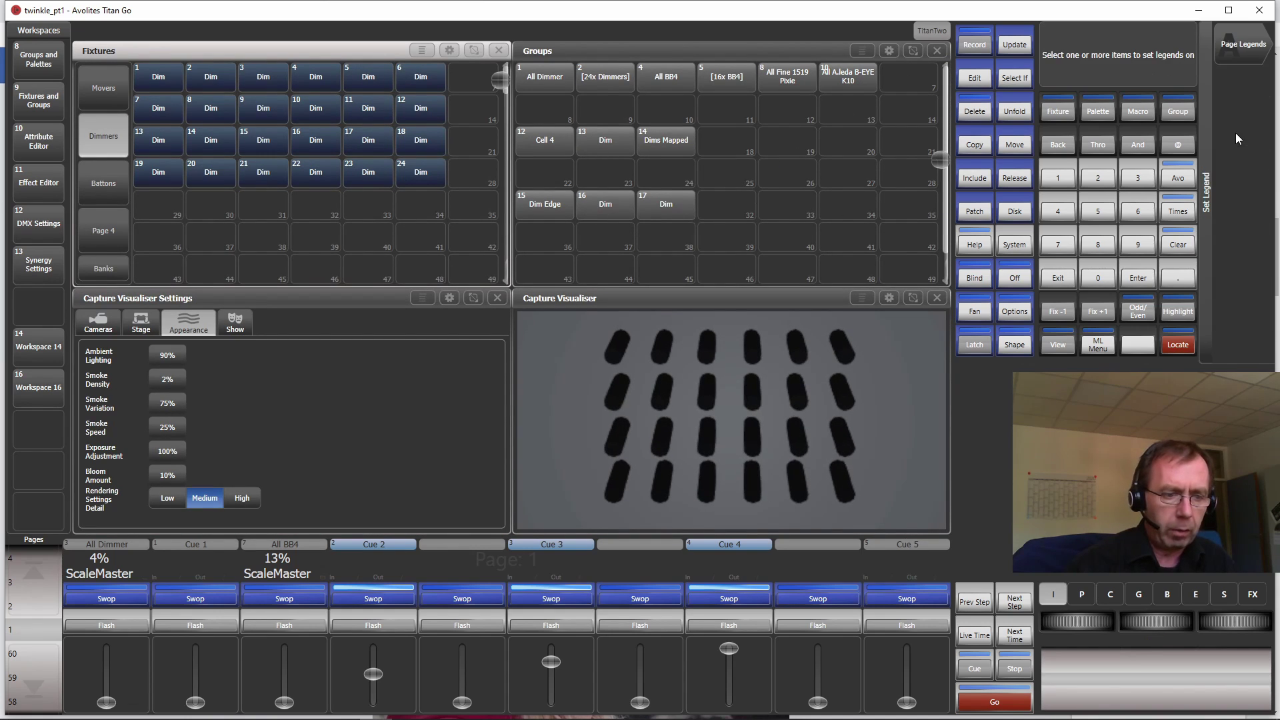
click(606, 206)
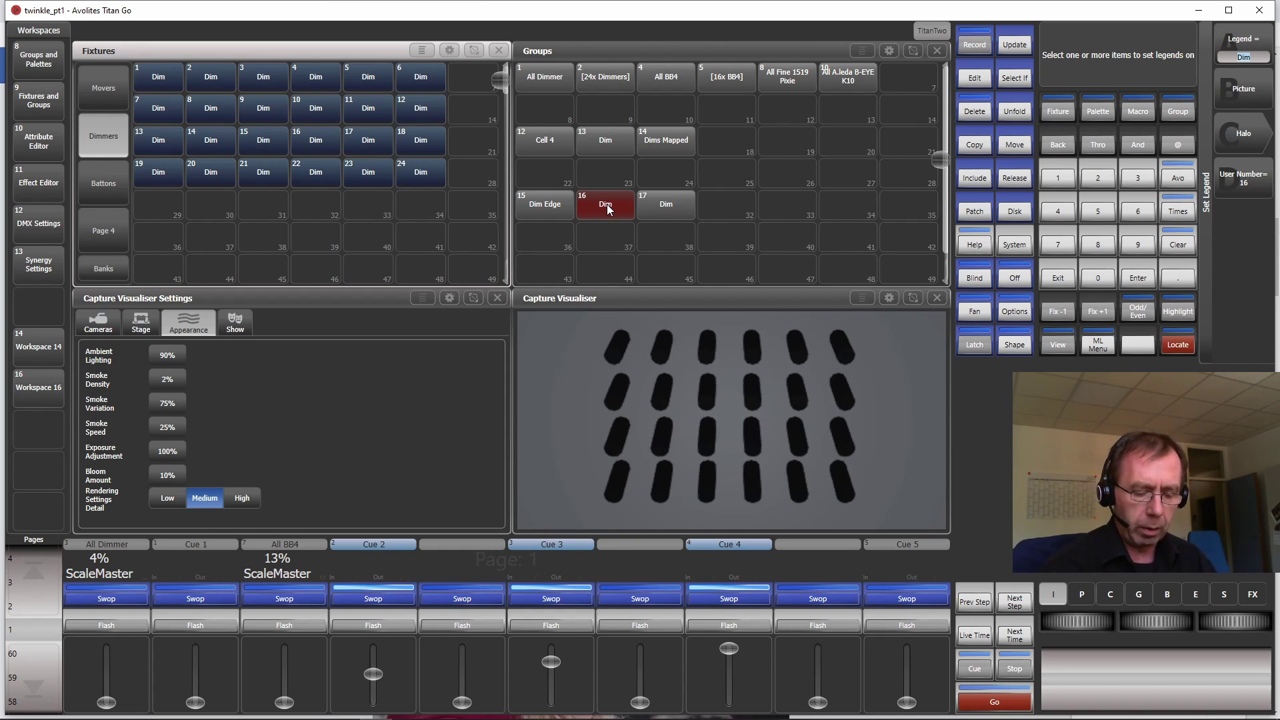
text(Li)
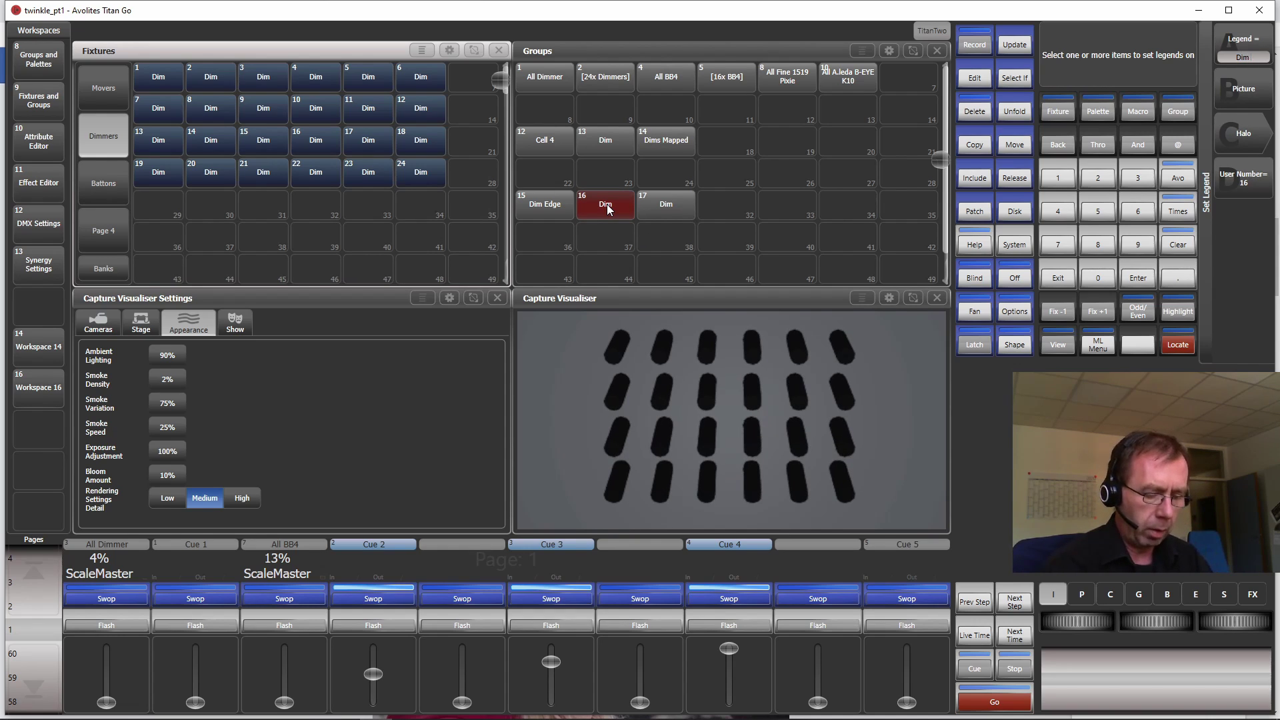
text(near)
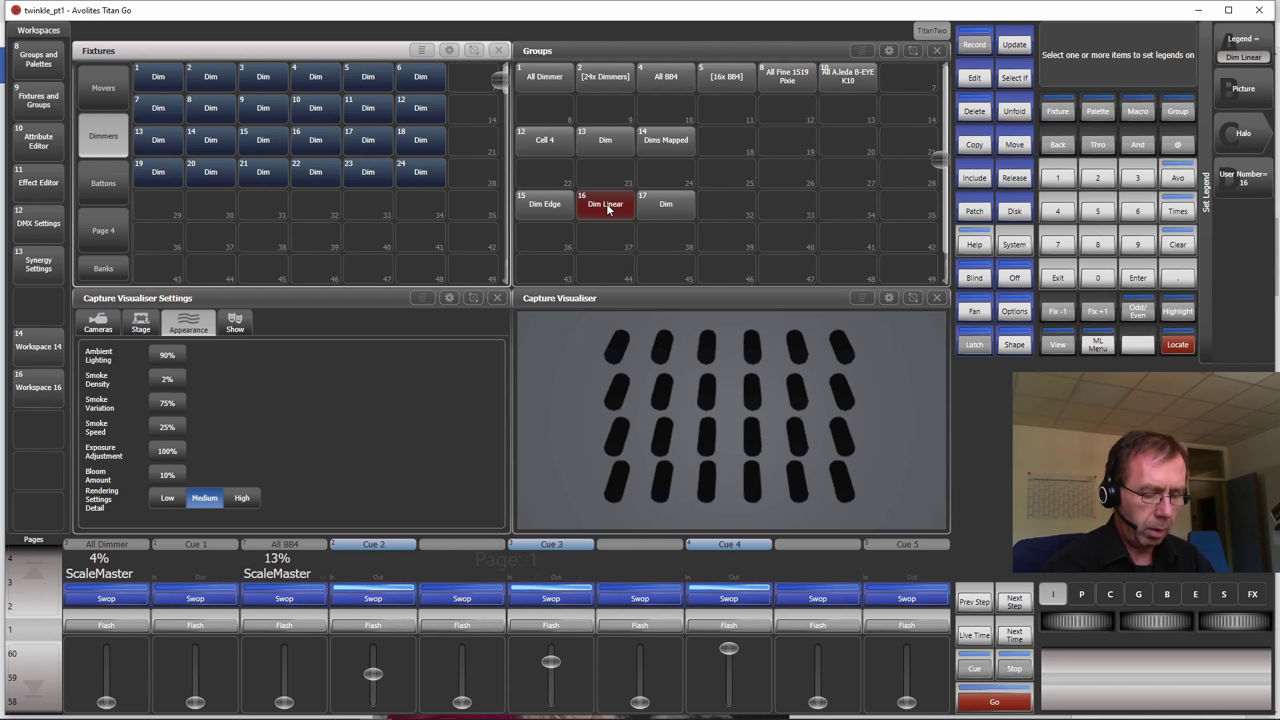
key(Return)
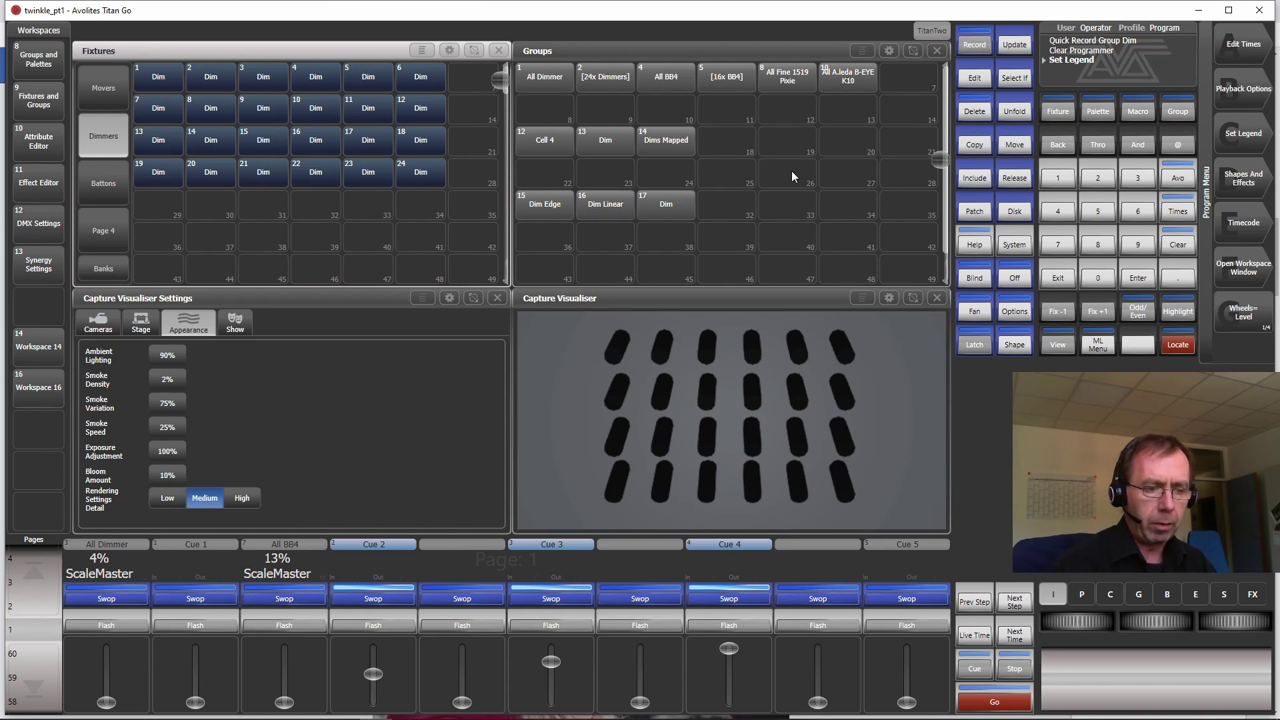
Set the legend of group 17 to "Dim Mapped"
click(1253, 137)
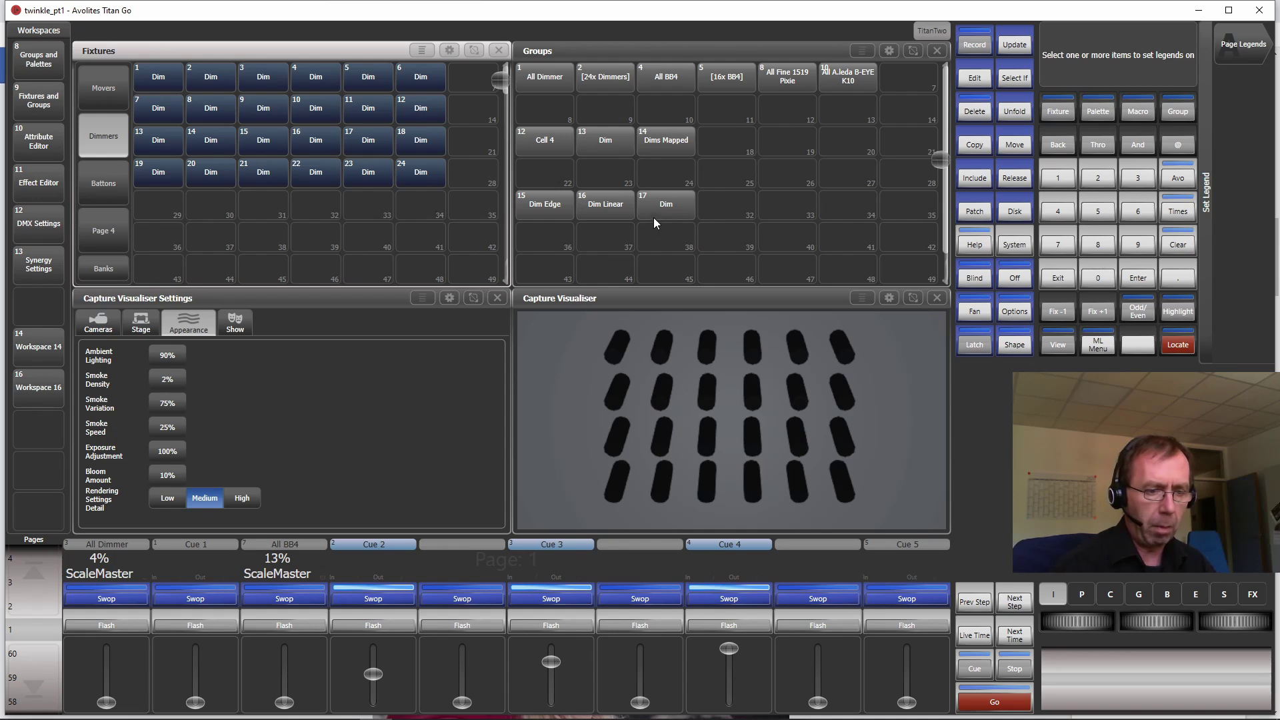
click(668, 205)
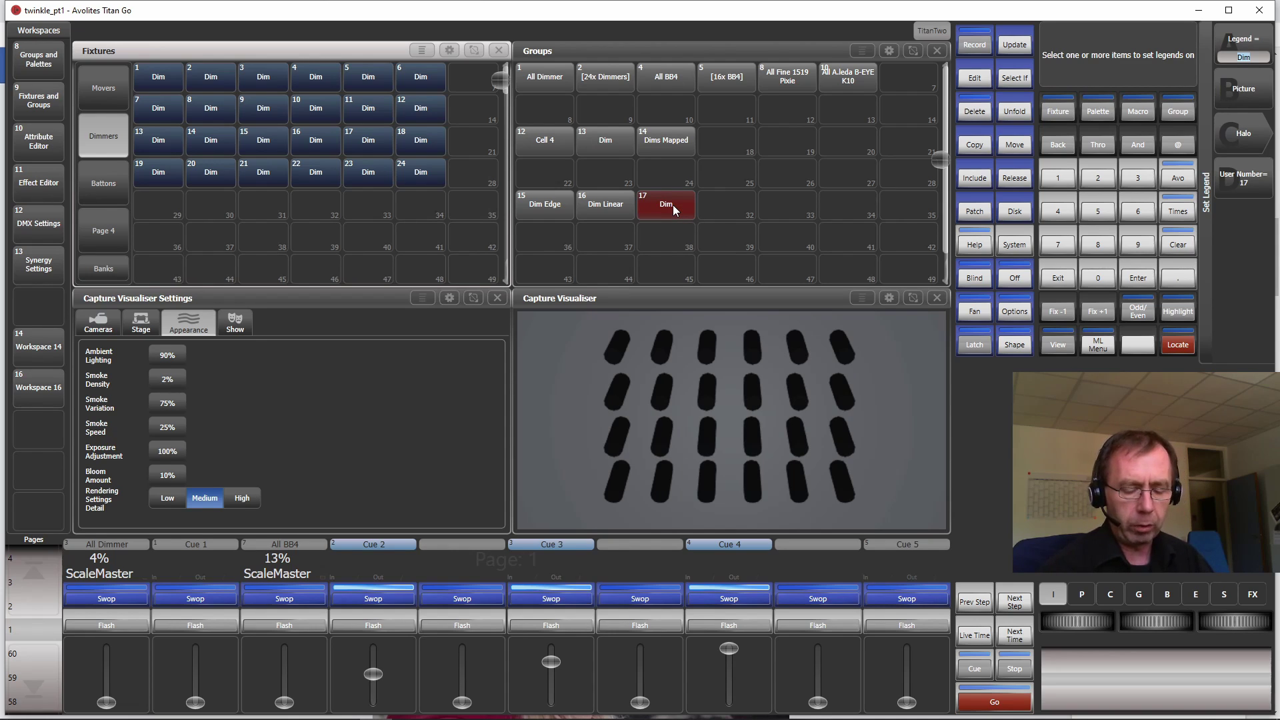
key(End)
text(Mappe)
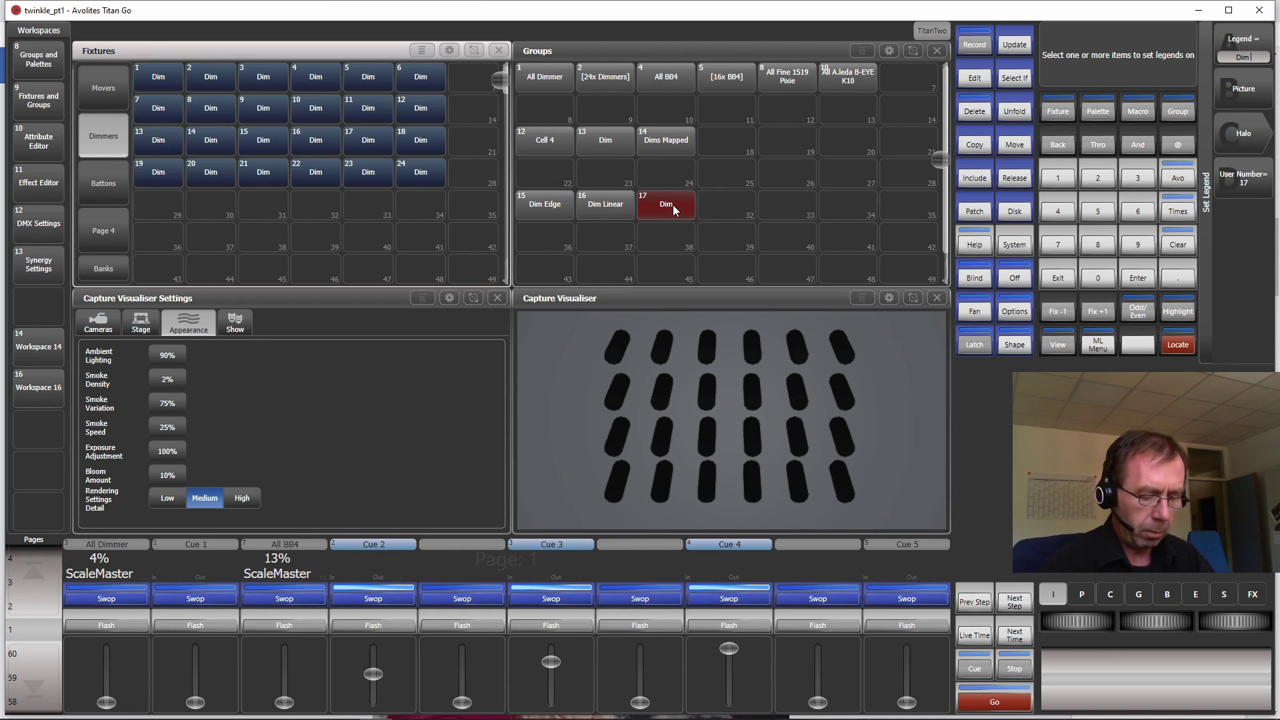
text(d)
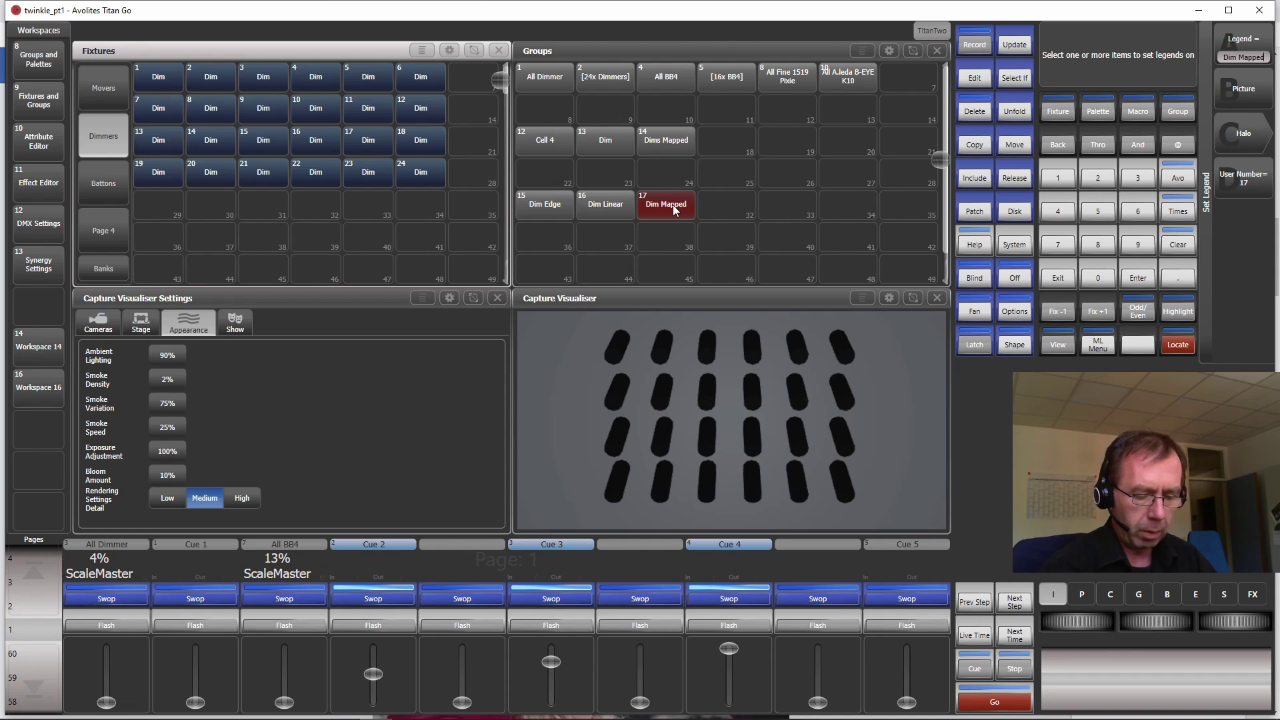
key(Return)
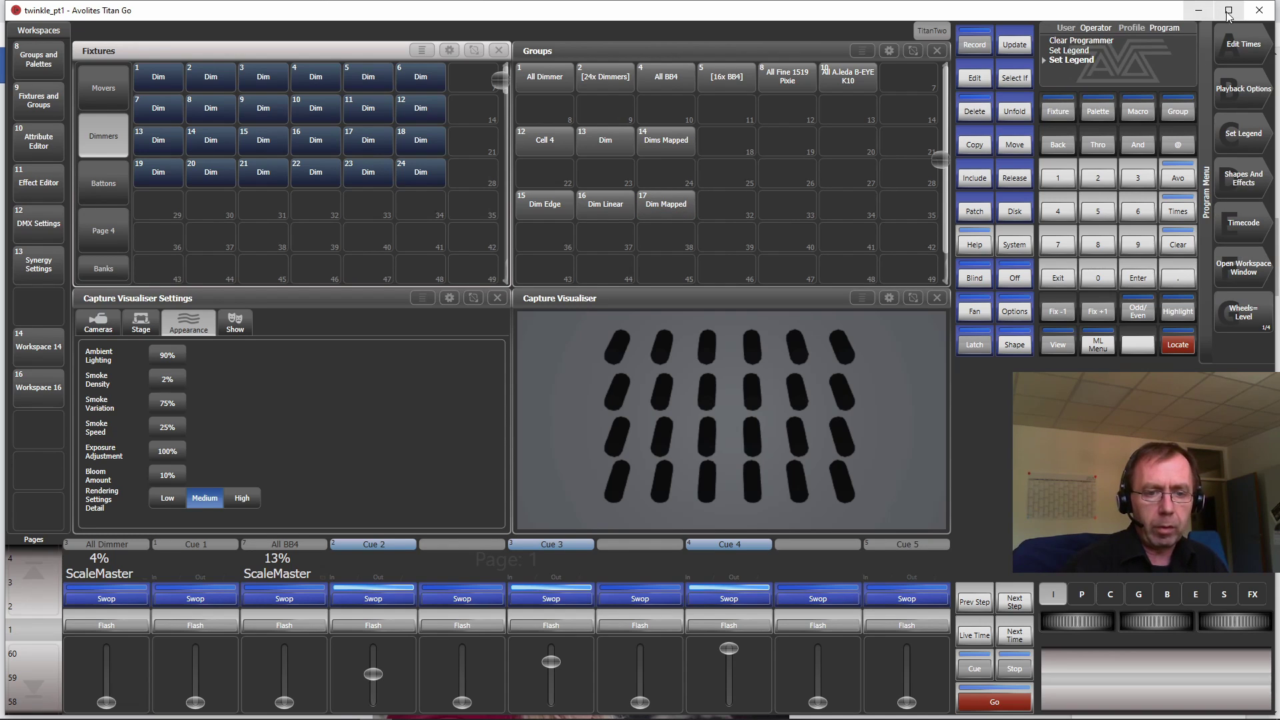
Open the layout of the Dim Mapped group and move fixtures 7 to 12 into a second row beneath 1 to 6
click(1232, 45)
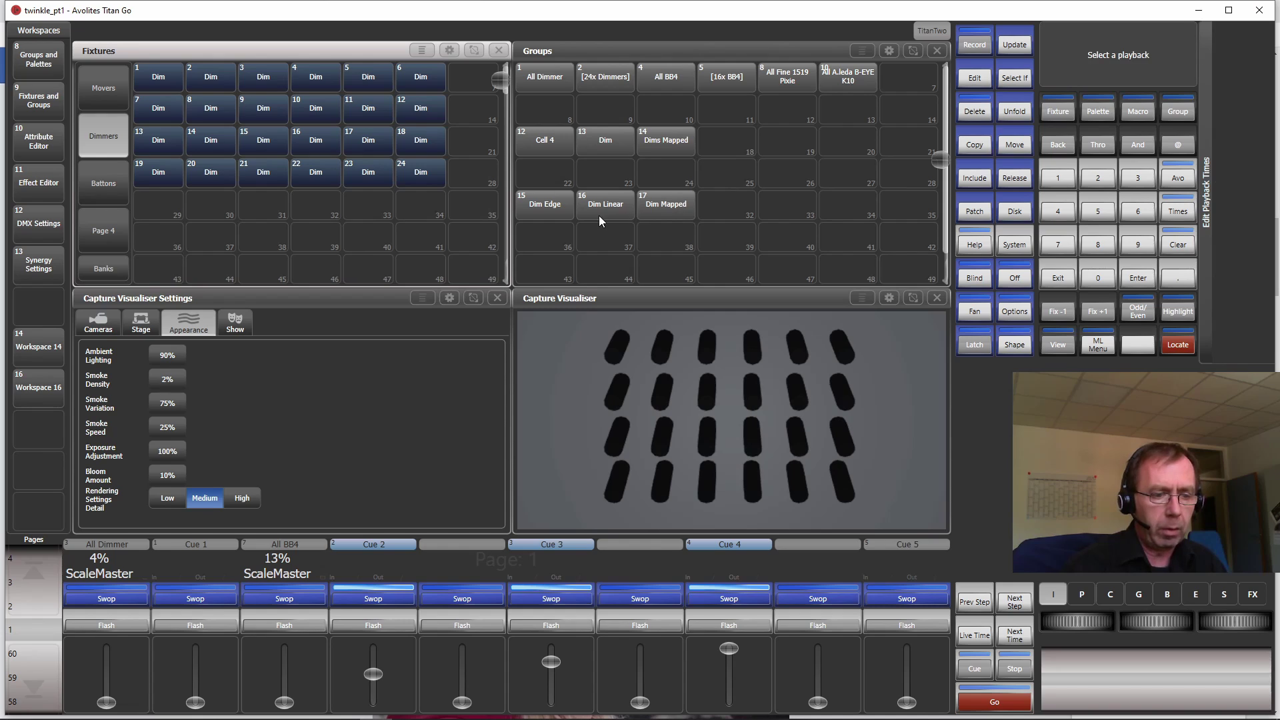
click(656, 208)
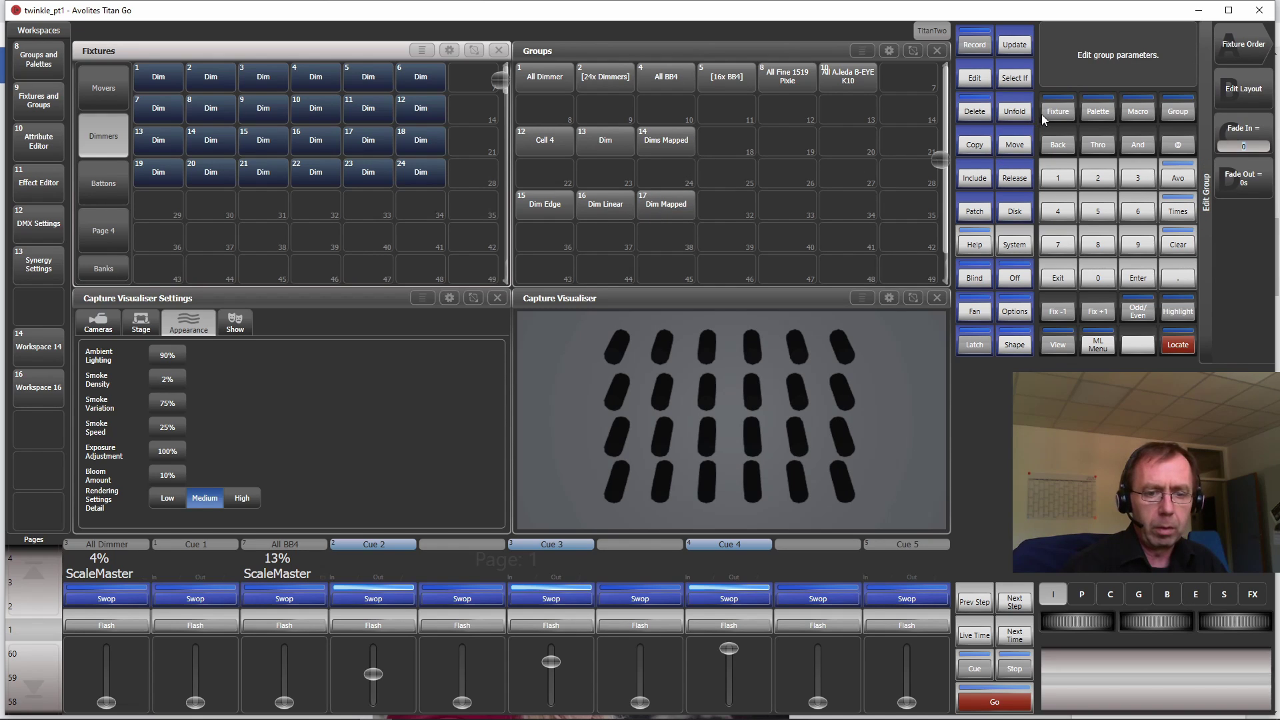
click(1241, 92)
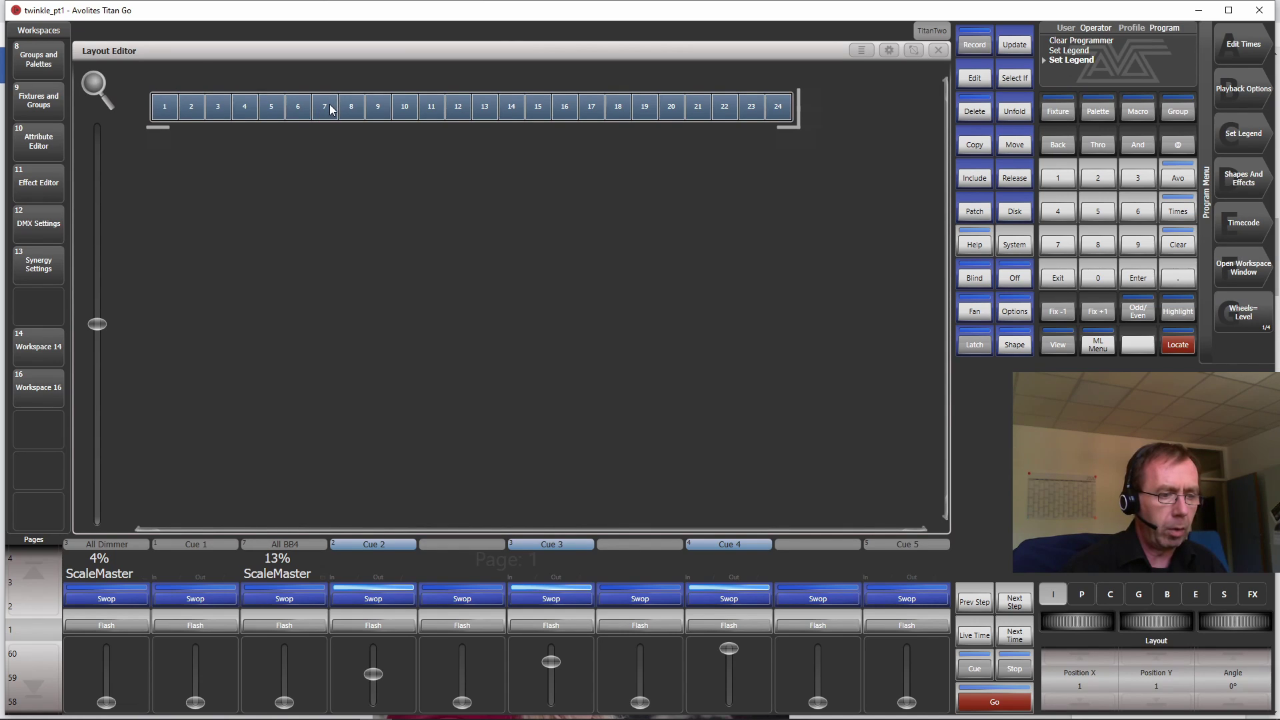
drag(330, 110, 459, 117)
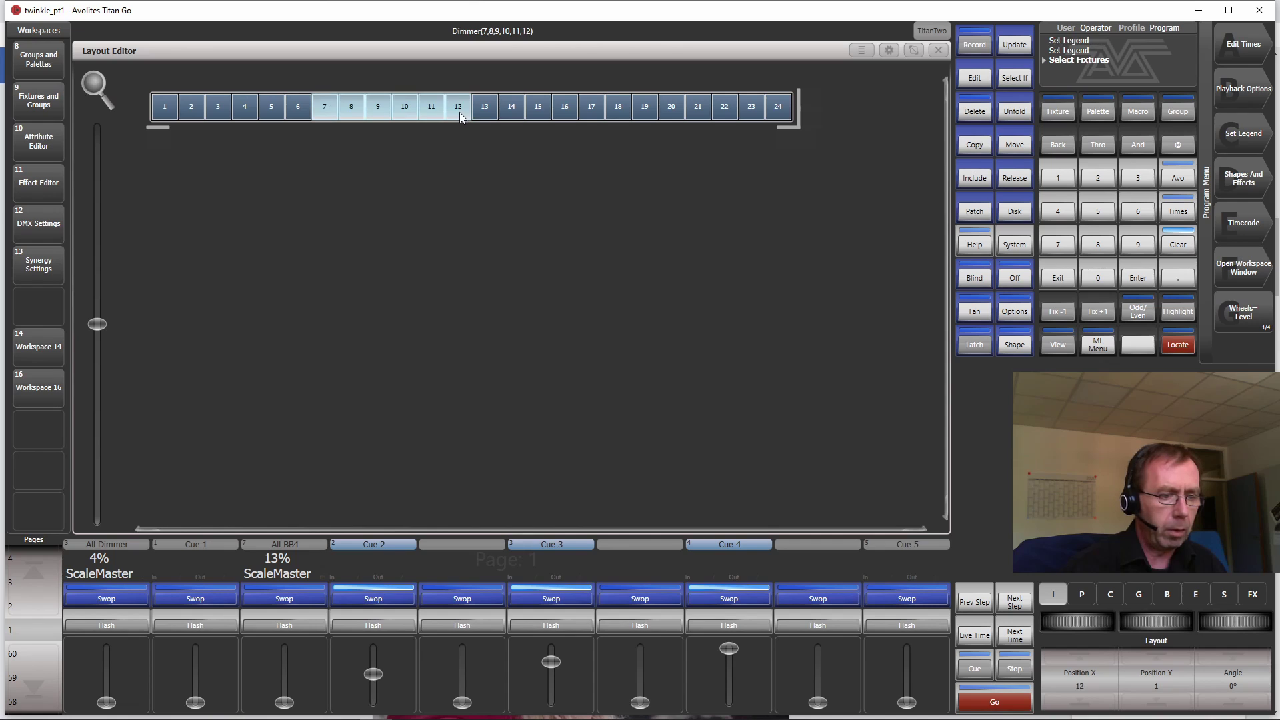
drag(320, 117, 157, 136)
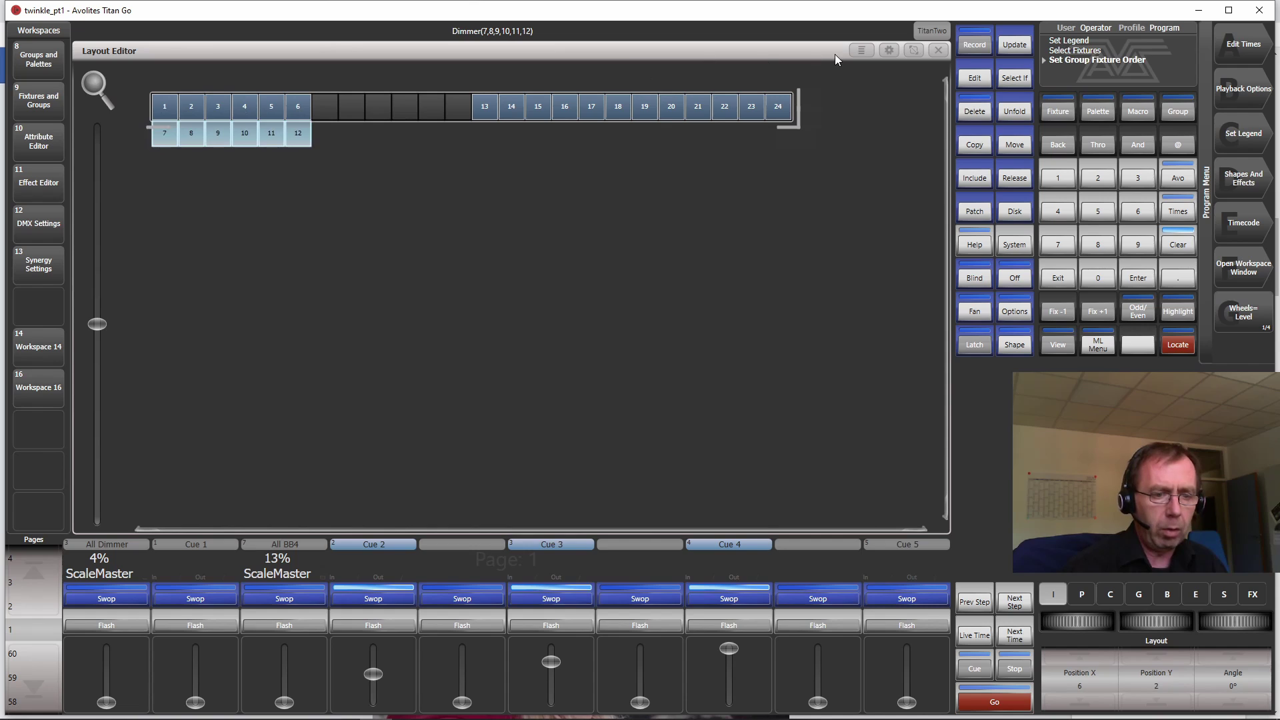
Auto-arrange the entire group in rows as a rectangle 6 wide and 4 high, then close the layout and clear the programmer
click(862, 50)
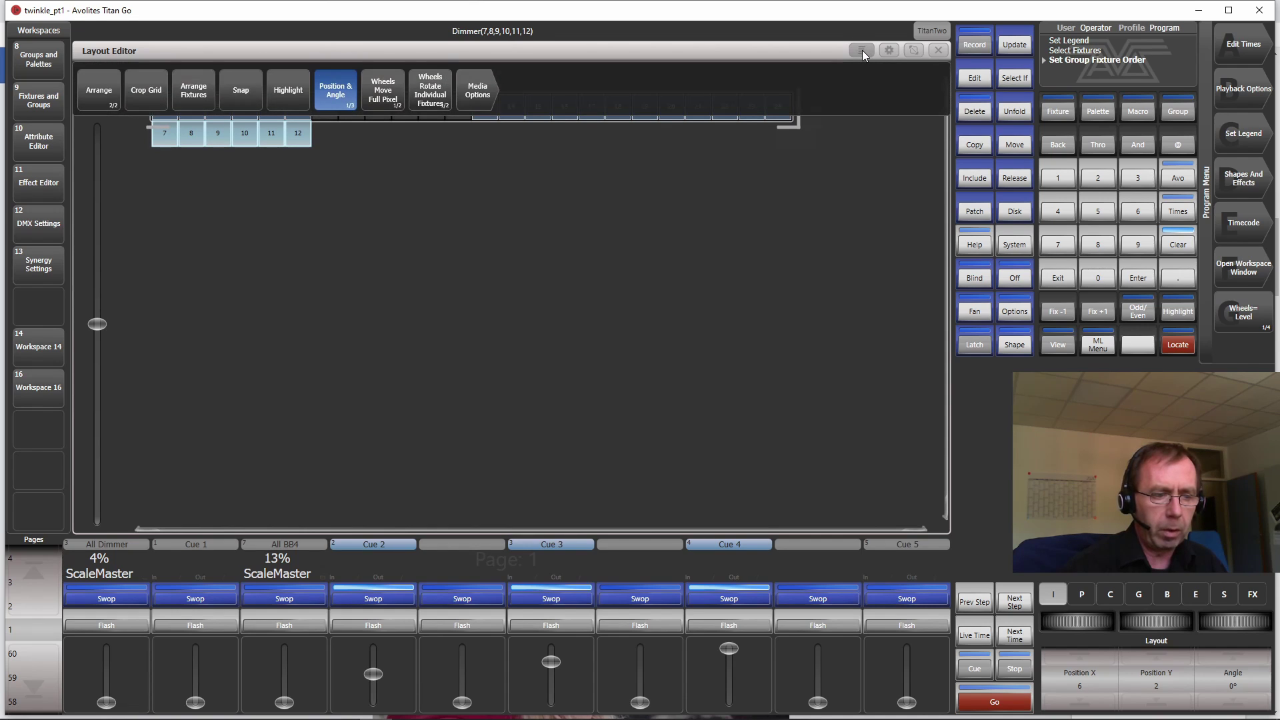
click(198, 90)
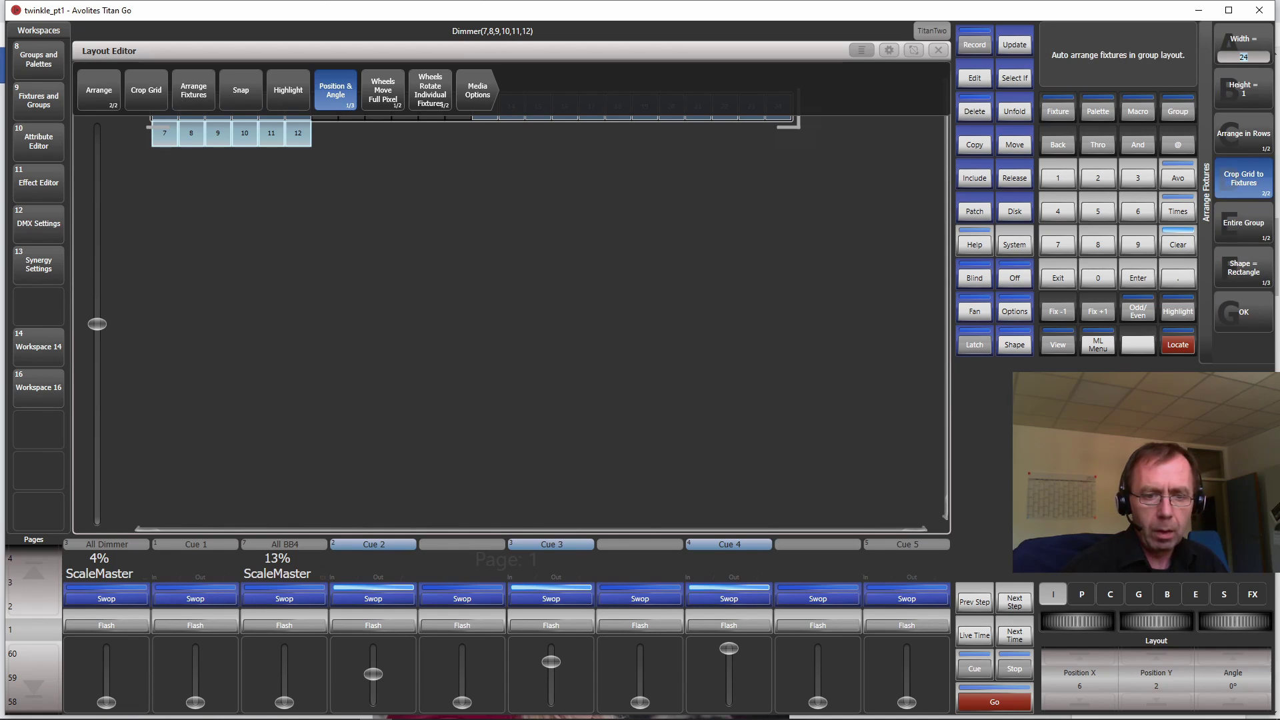
click(1258, 59)
text(6)
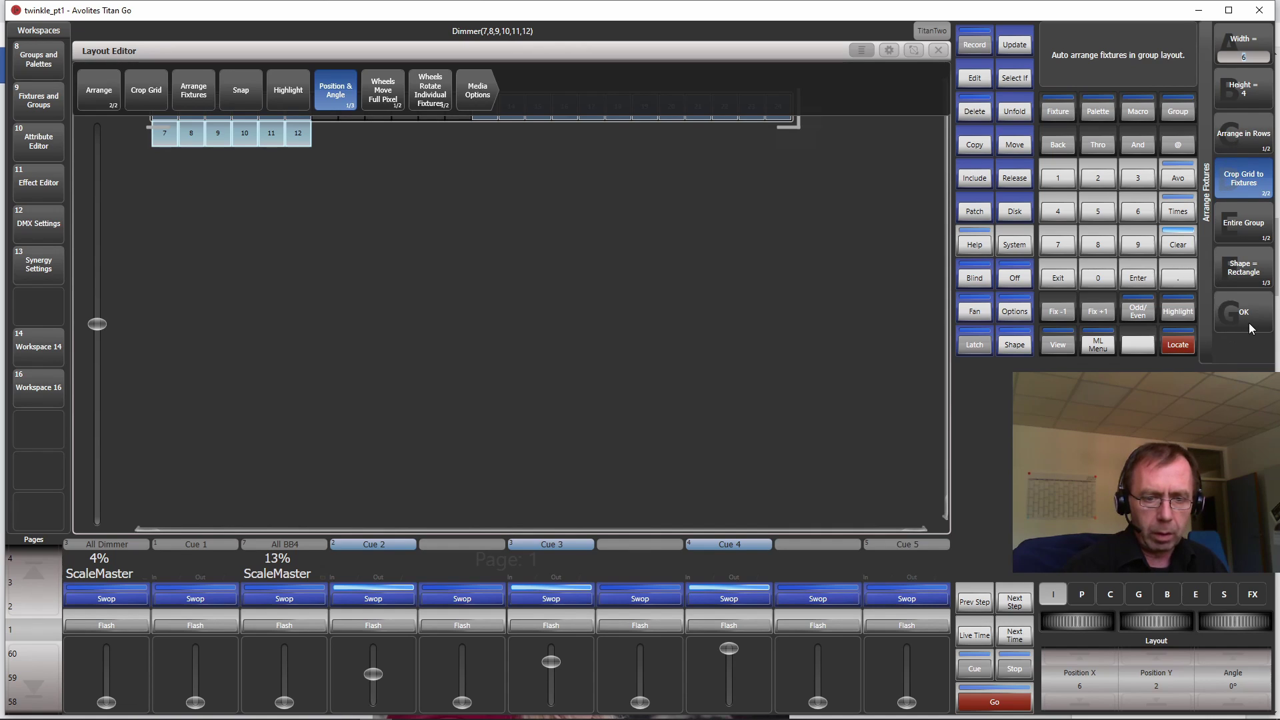
click(1243, 313)
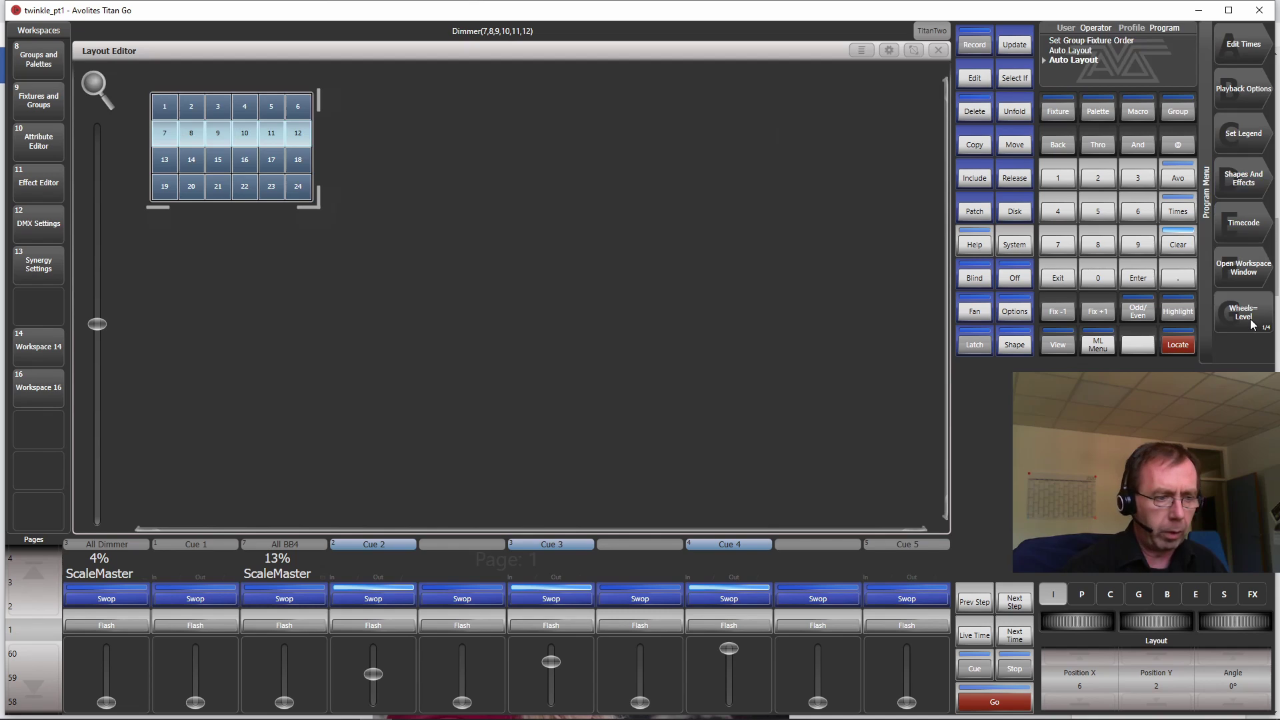
key(Escape)
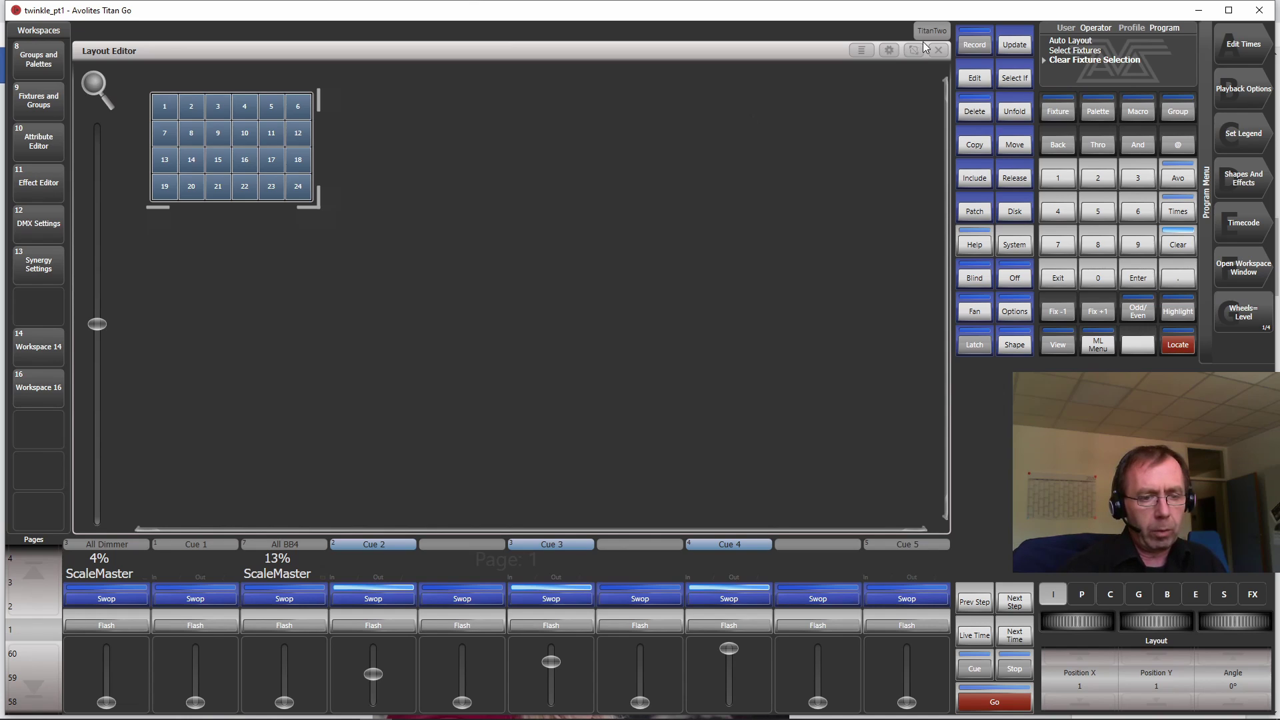
click(940, 52)
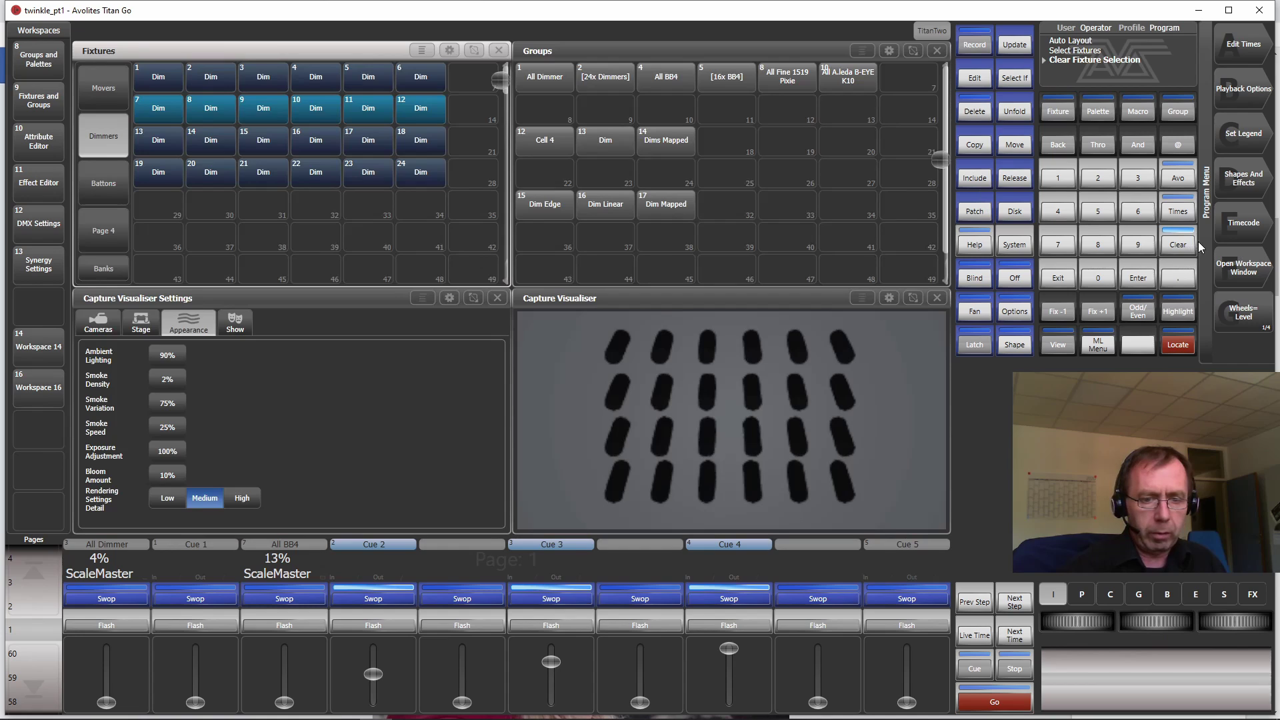
click(1180, 244)
click(1180, 244)
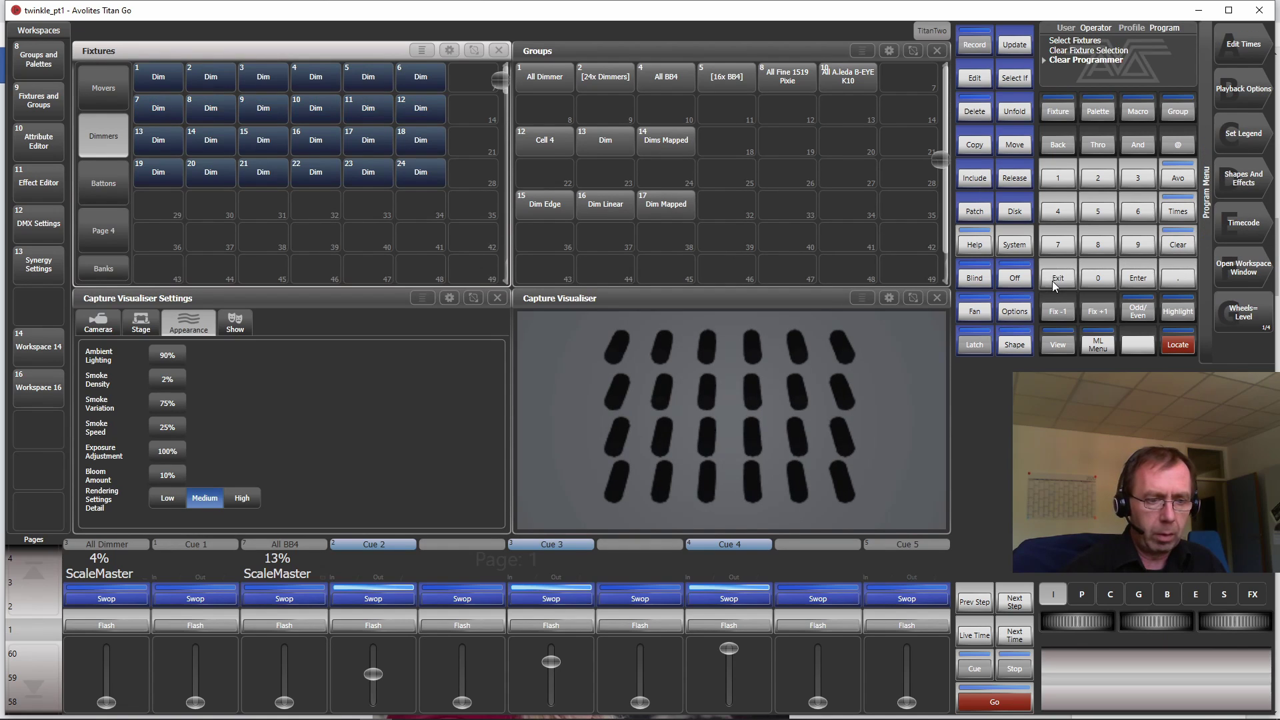
Select the Dim Linear group, run a Dimmer Spread shape on it and set the shape's spread to 12
click(606, 207)
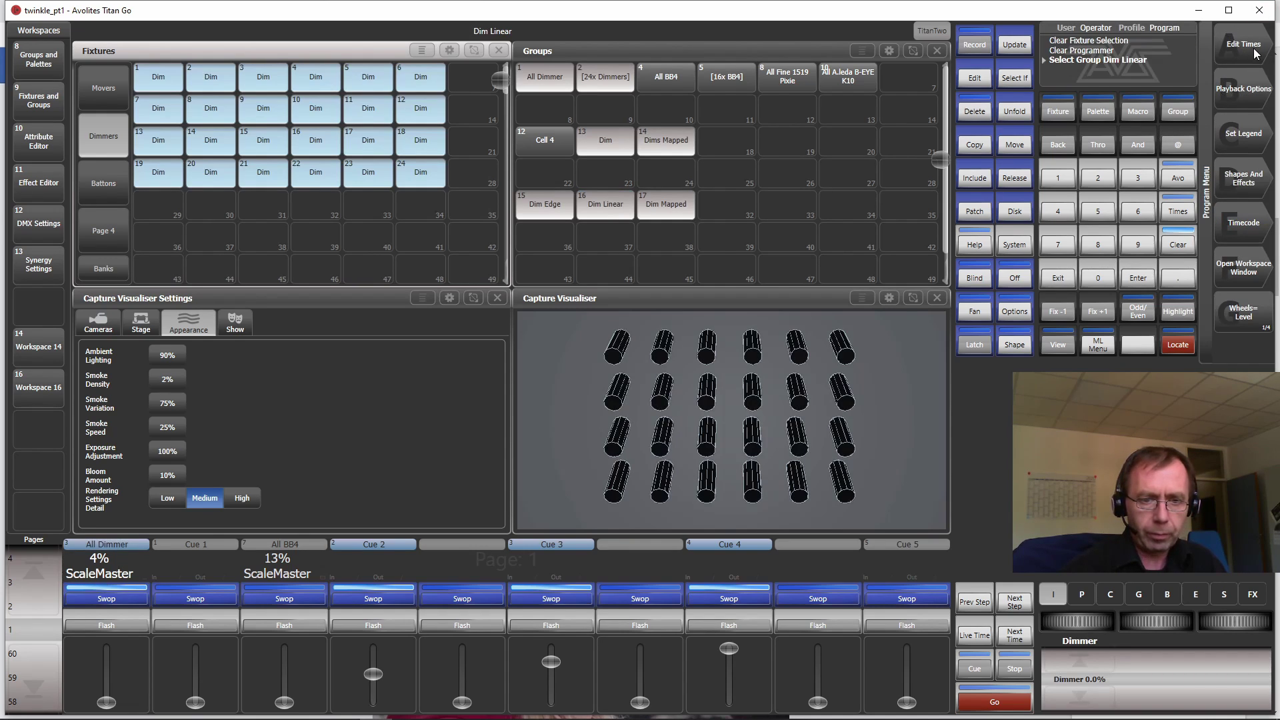
click(1242, 161)
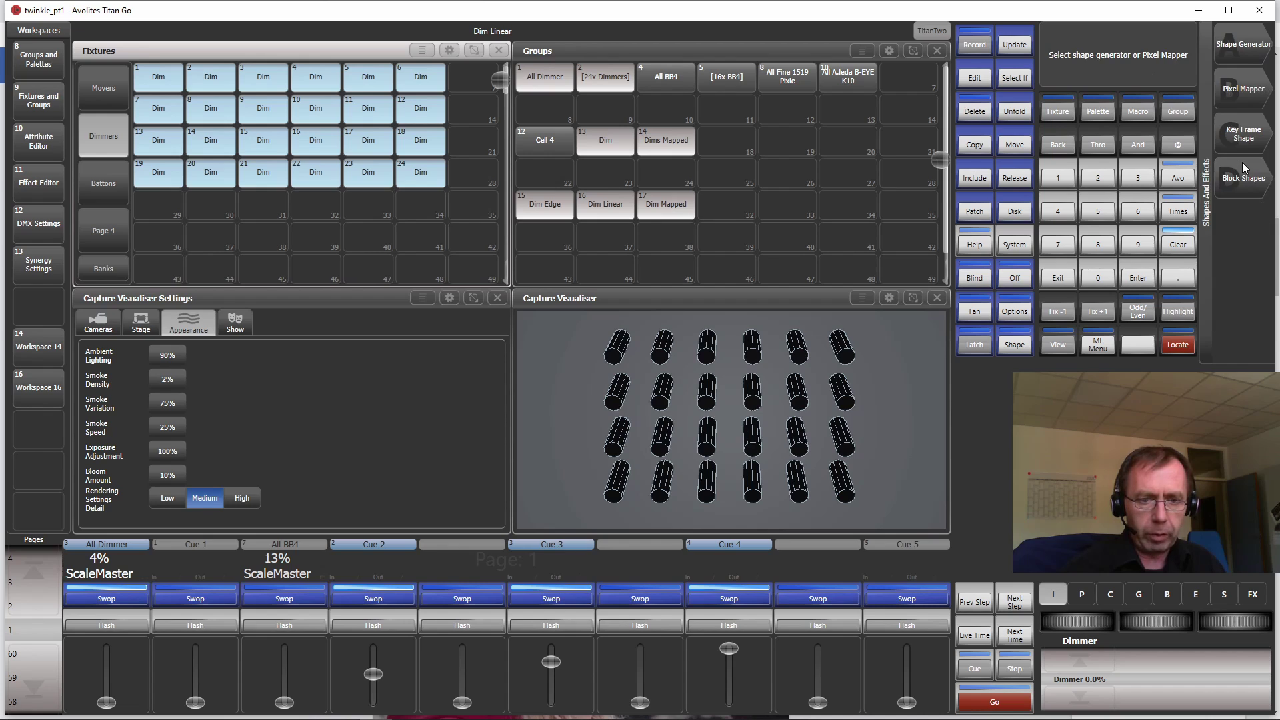
click(1247, 44)
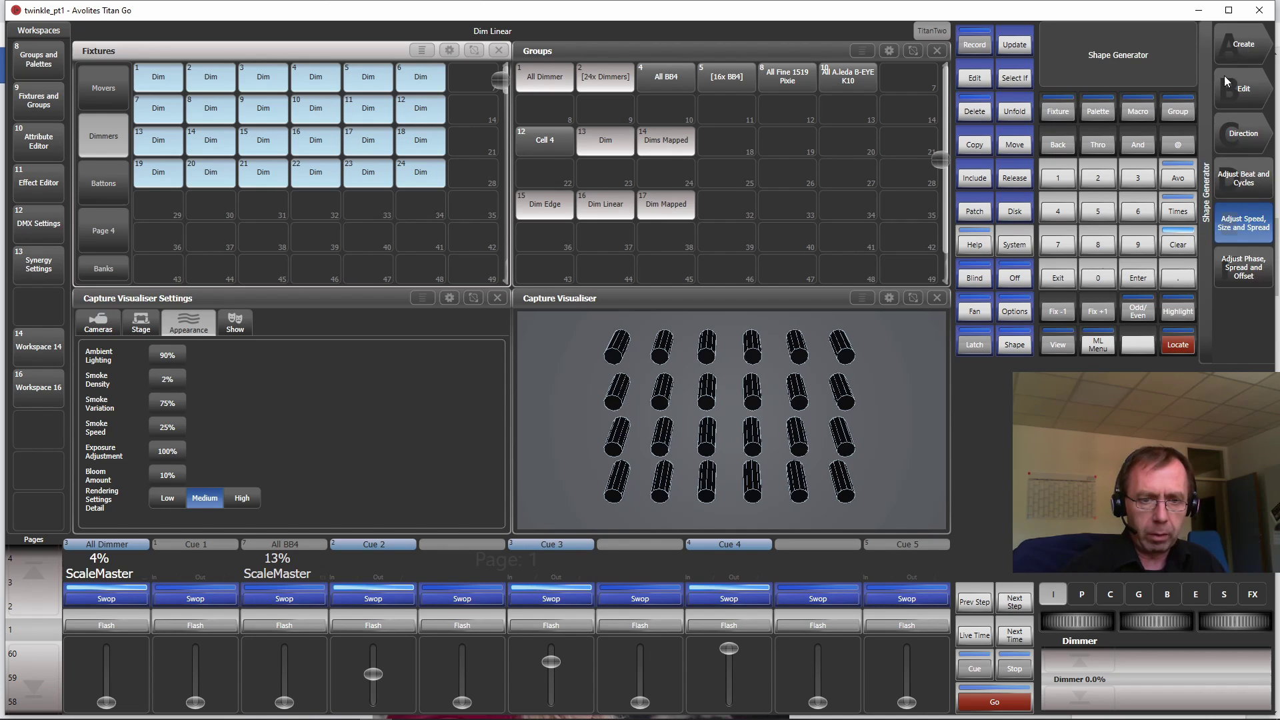
click(1249, 45)
click(1251, 45)
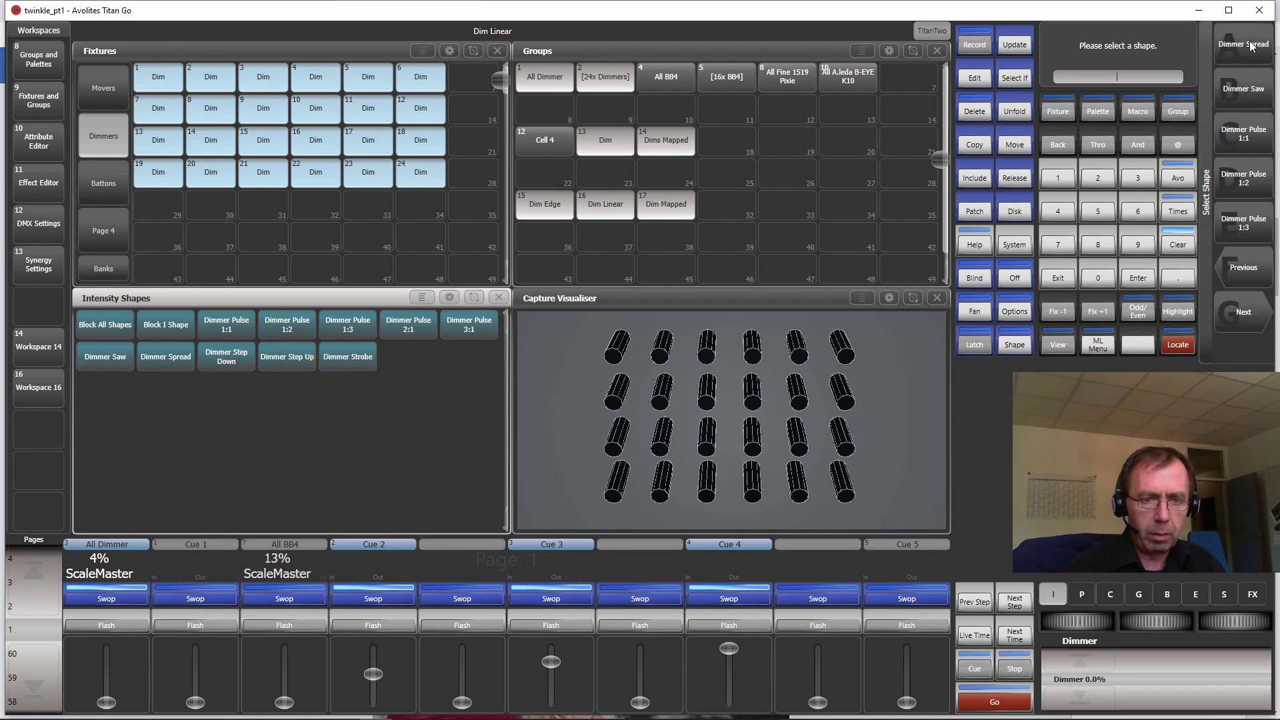
click(1251, 45)
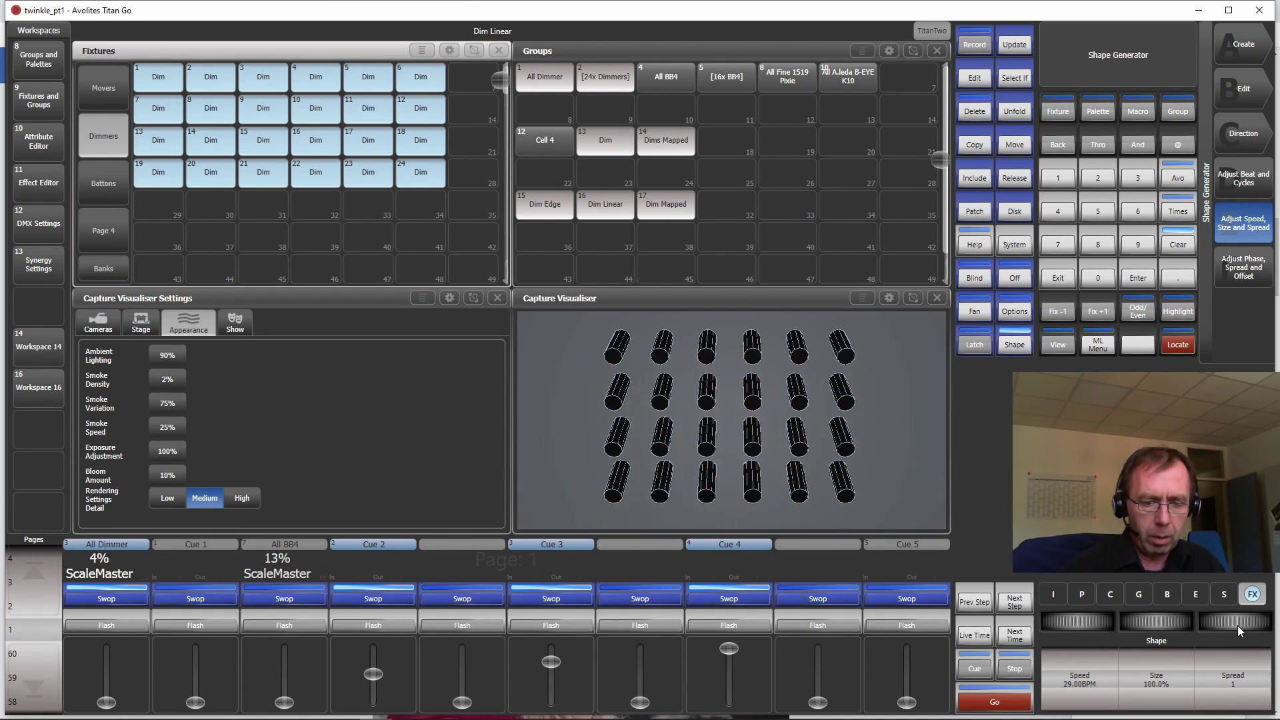
scroll(1237, 625, up, 7)
scroll(1237, 625, up, 4)
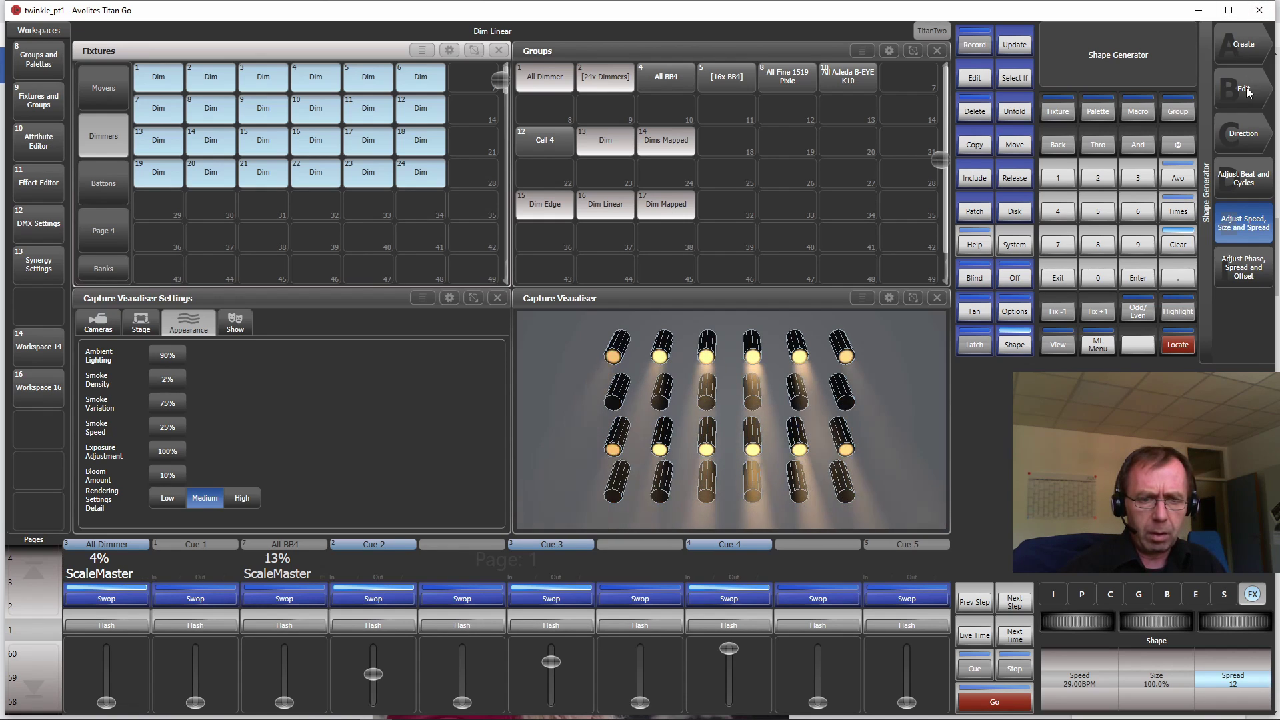
Set the shape on the Dim Linear group to the four-way diagonal direction, then clear the programmer
click(1241, 133)
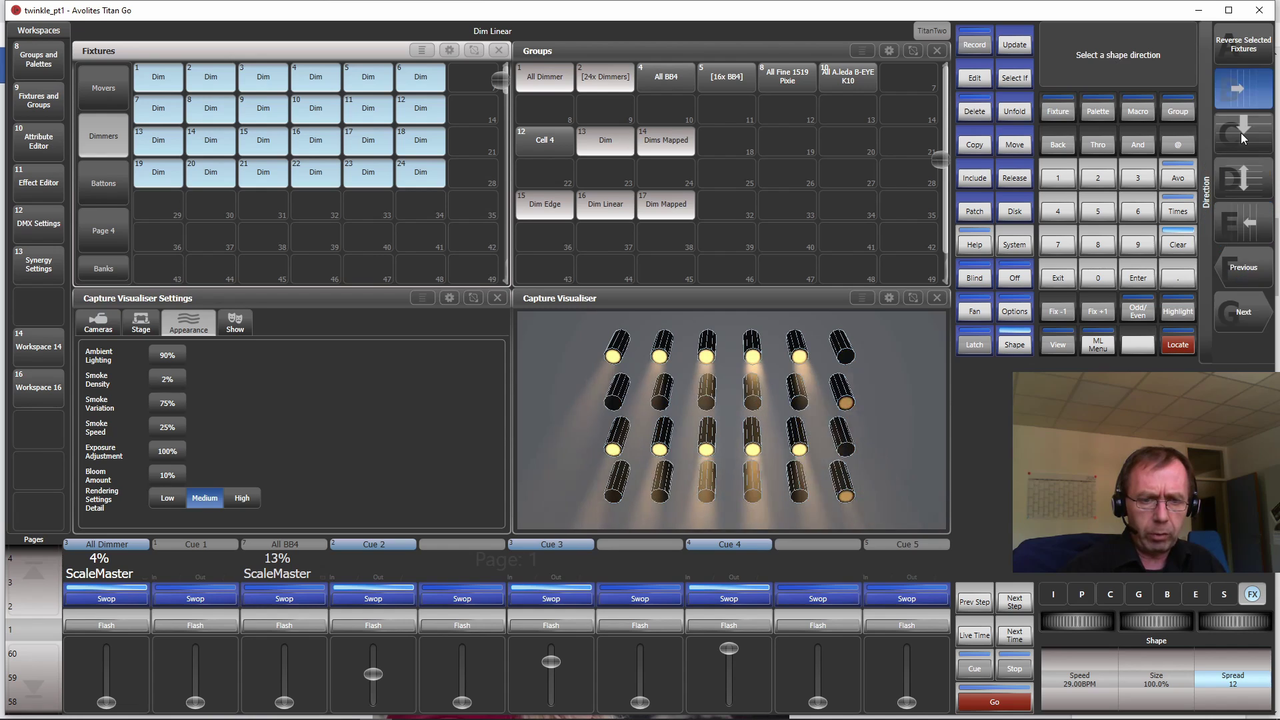
click(1241, 311)
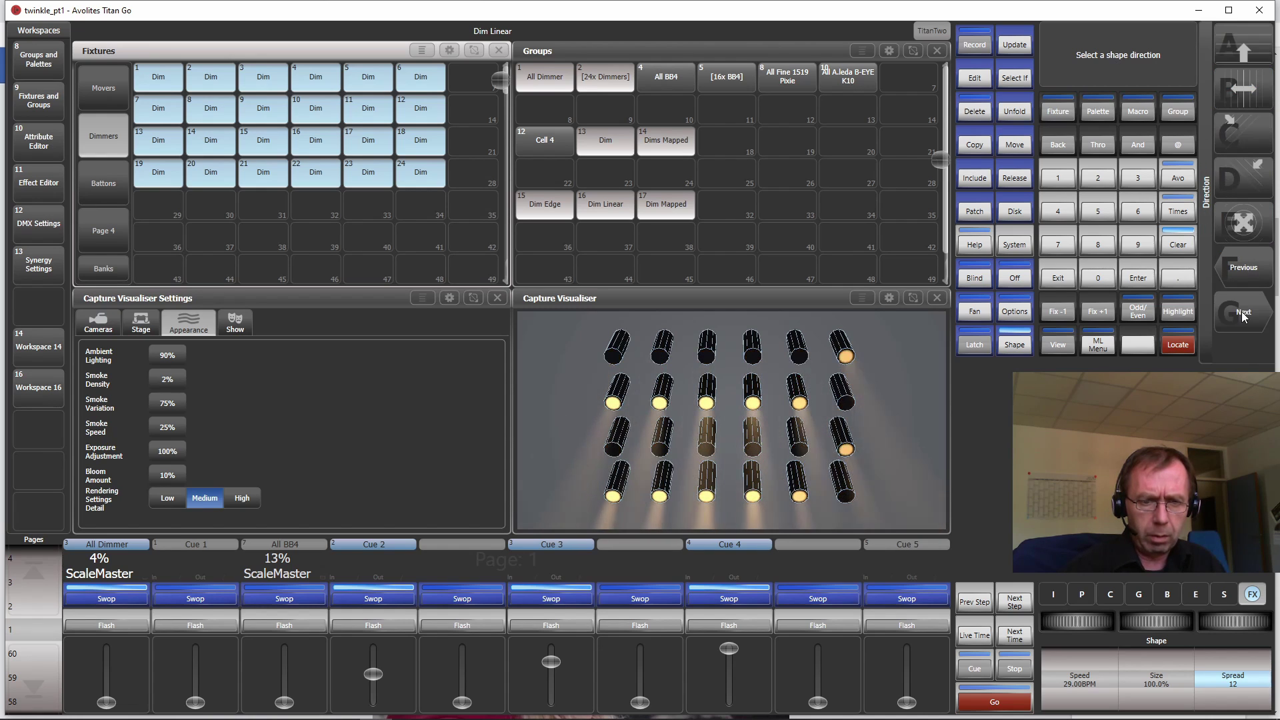
click(1249, 222)
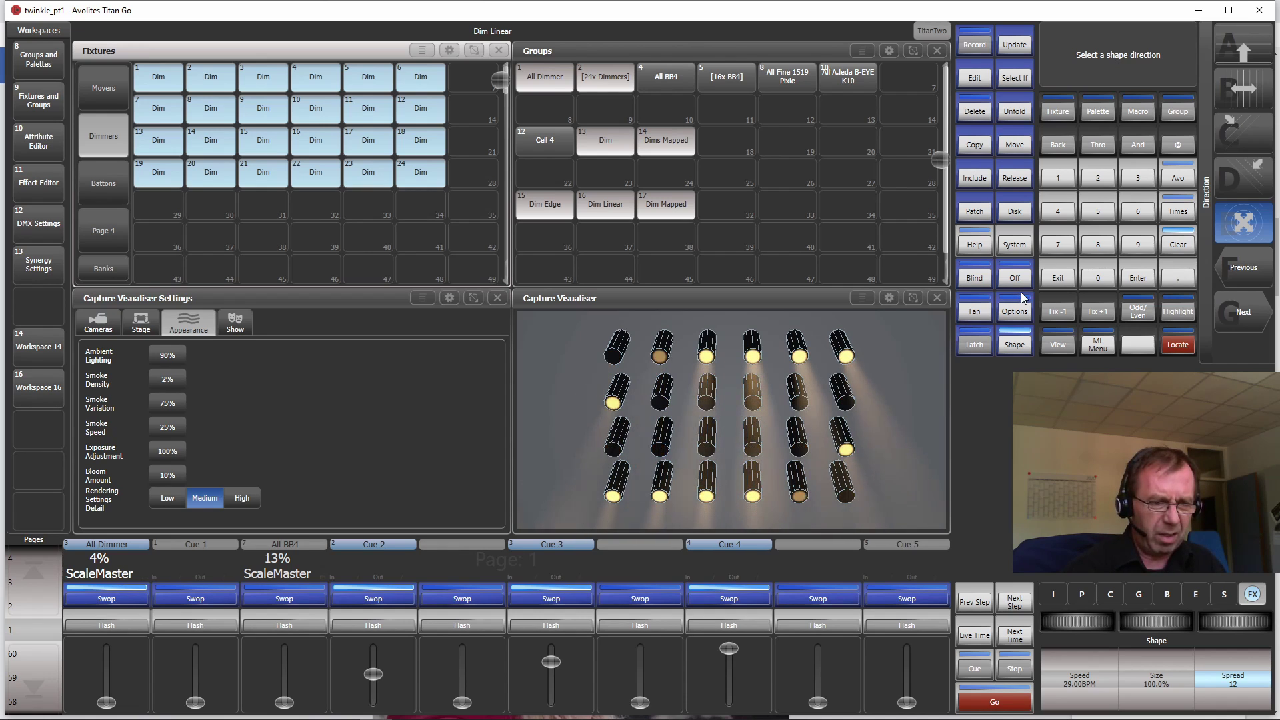
click(1178, 246)
click(1059, 275)
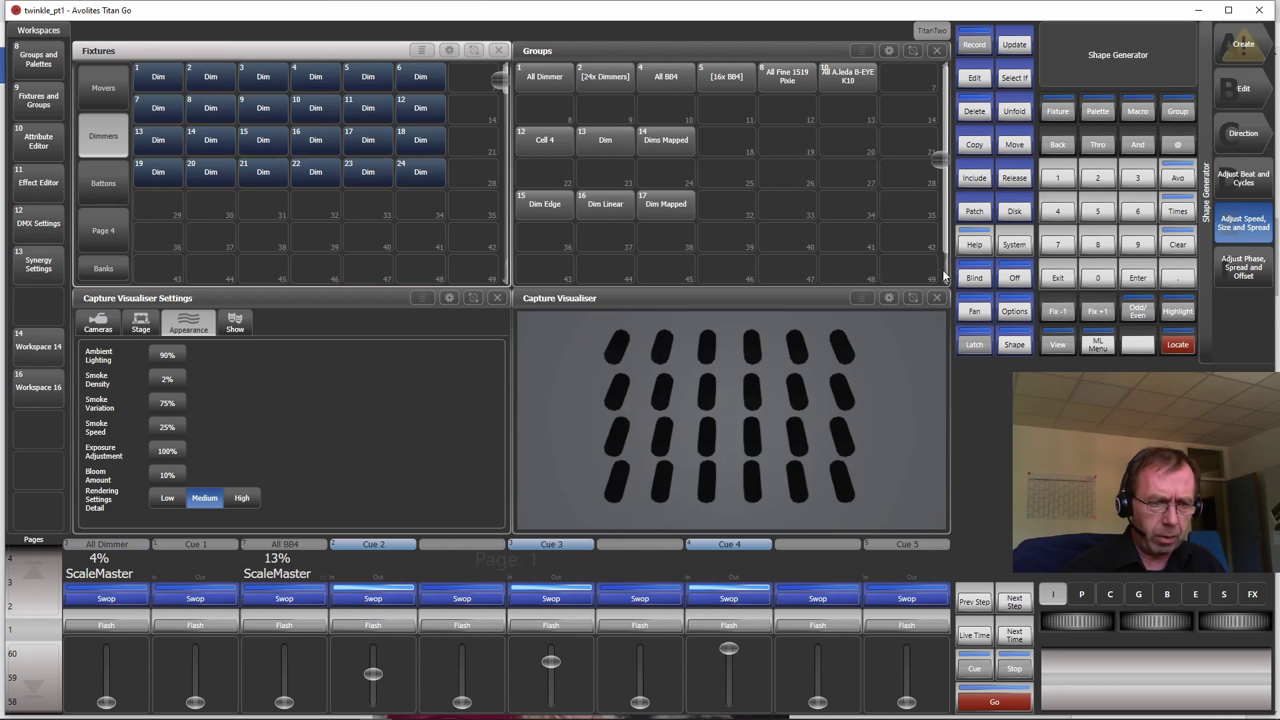
Select the Dim Mapped group, run a Dimmer Spread shape on it and set the shape's spread to 9
click(674, 202)
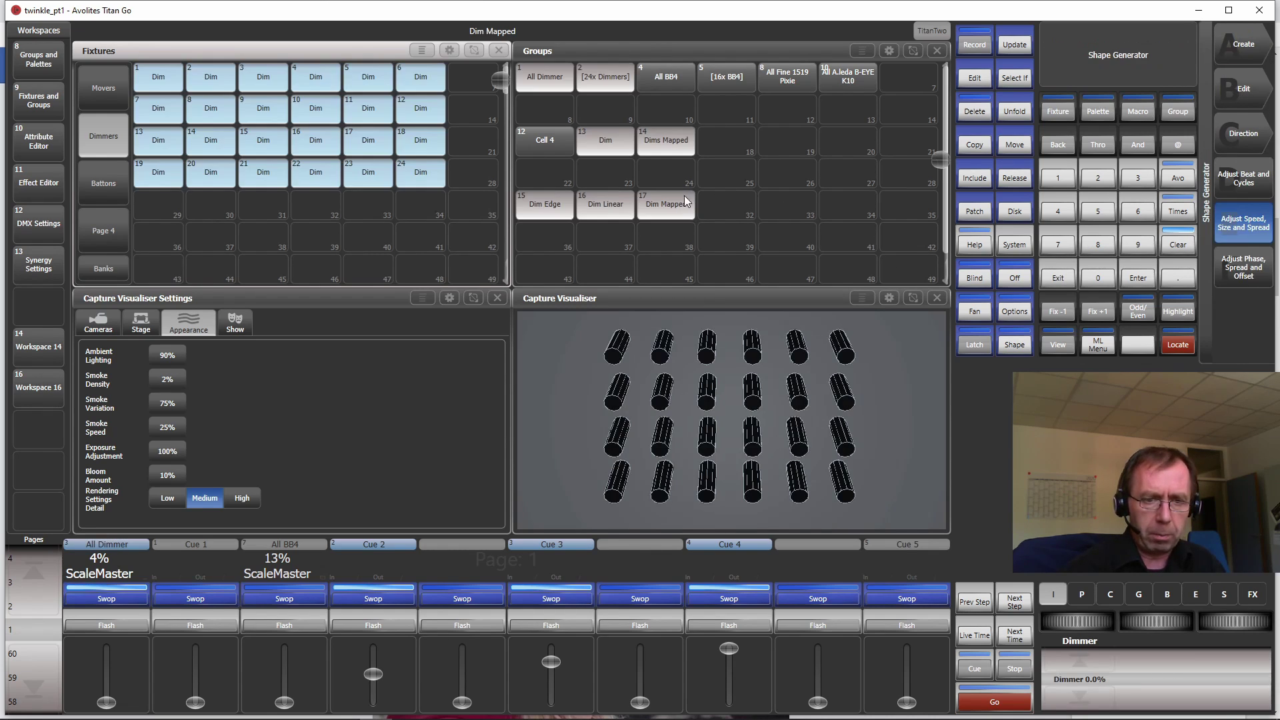
click(1251, 45)
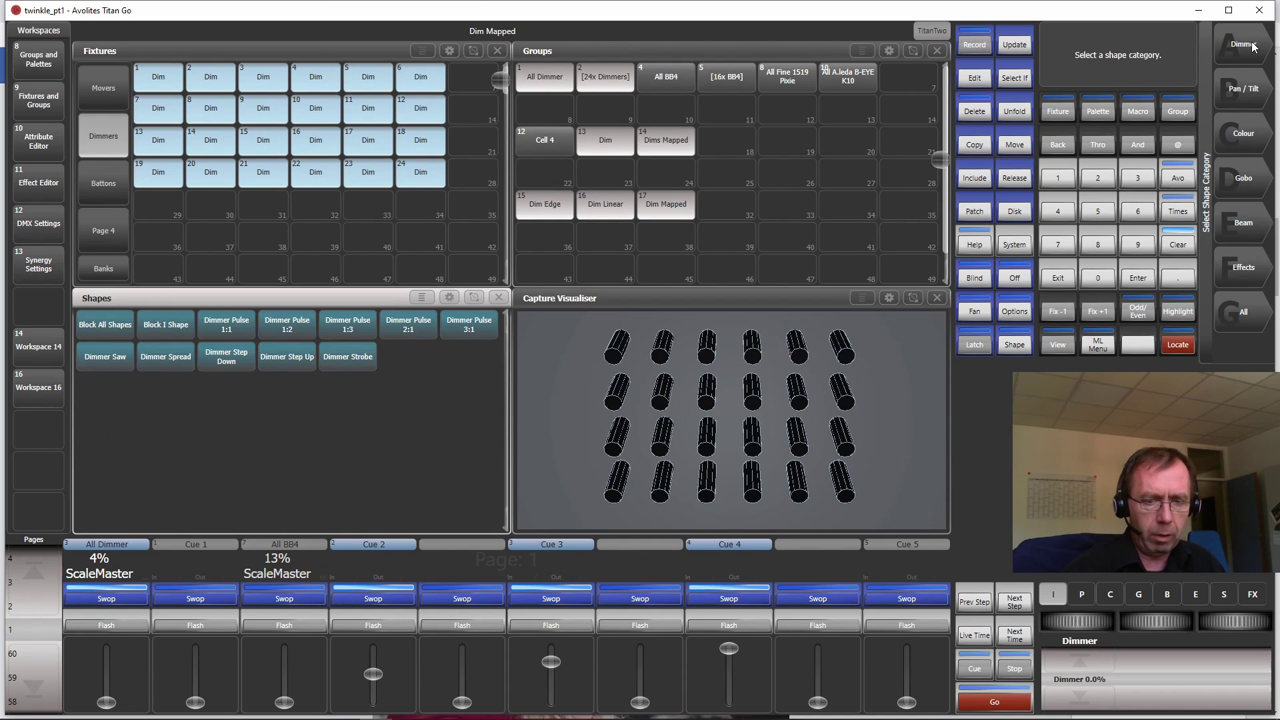
click(1252, 44)
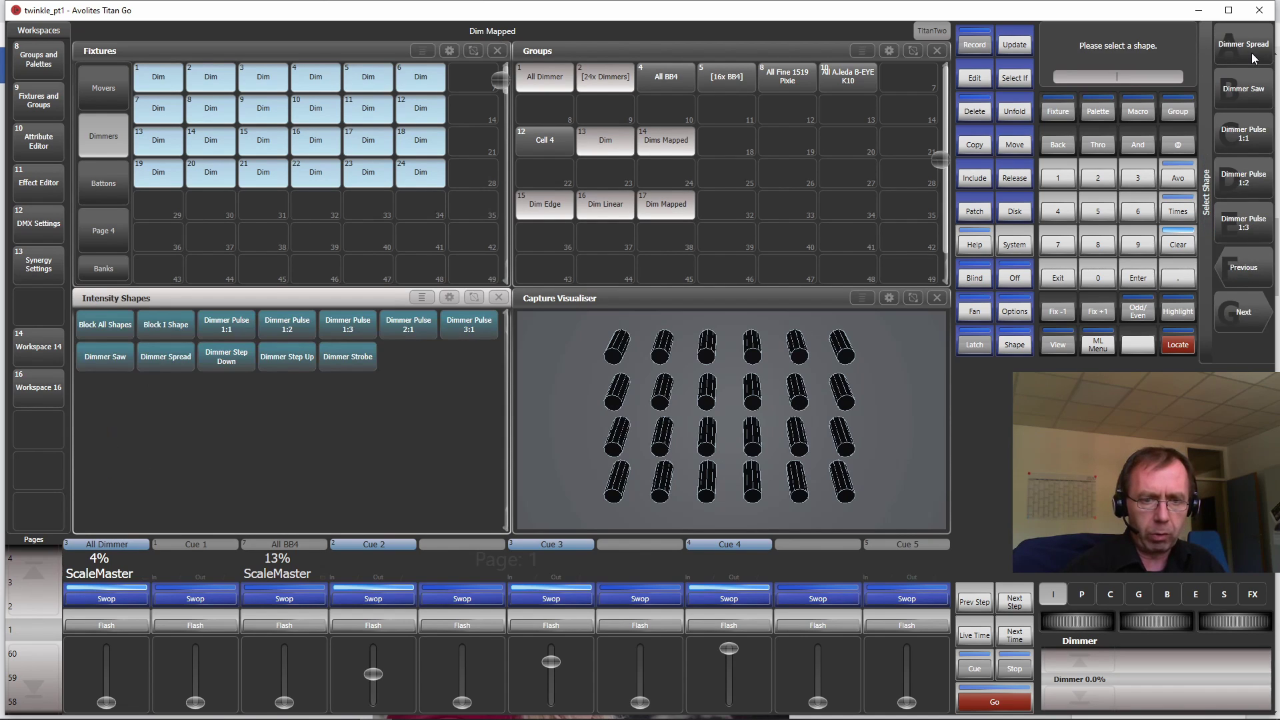
click(1250, 44)
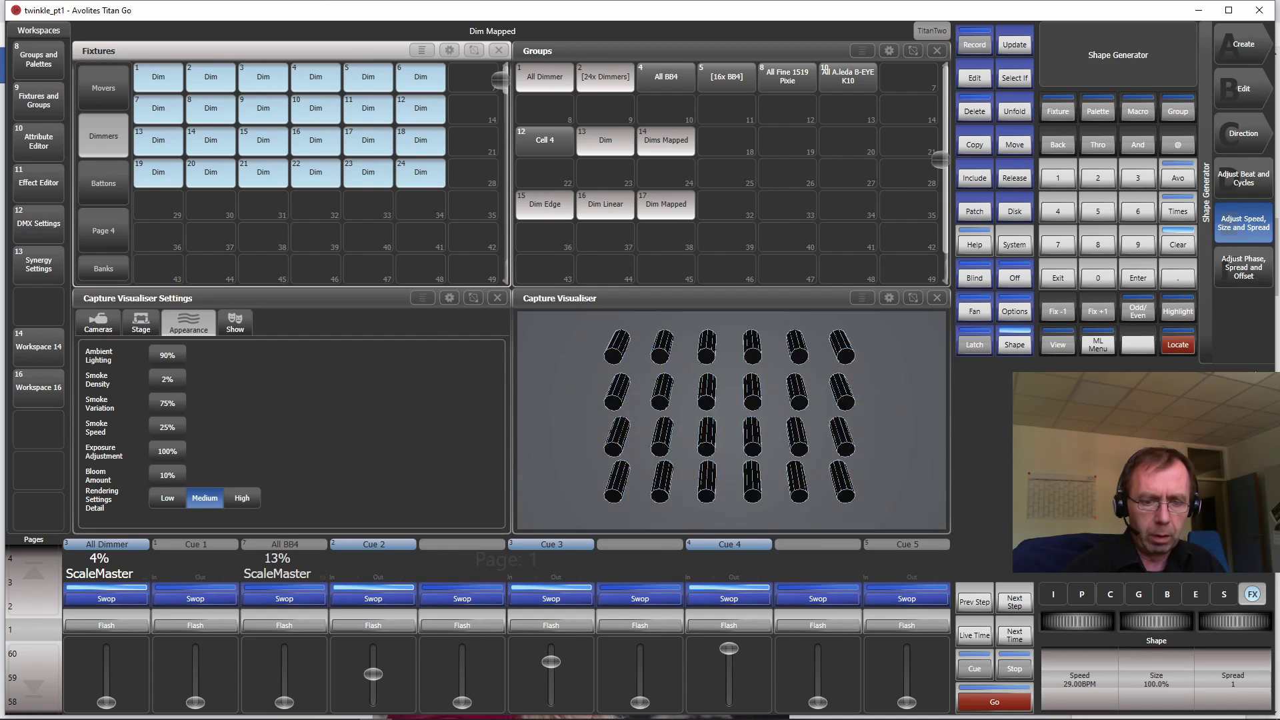
scroll(1230, 618, up, 8)
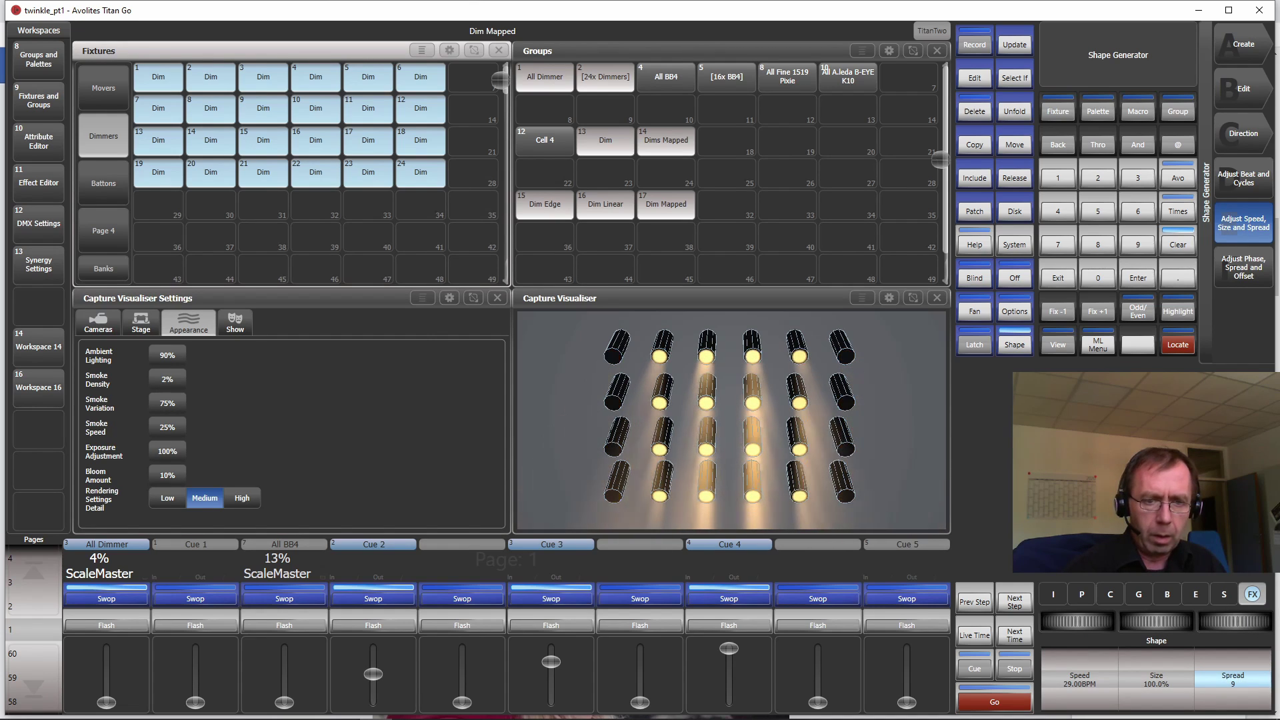
Try both single diagonal directions and the four-way diagonal direction on the Dim Mapped shape, then clear the programmer
click(1241, 133)
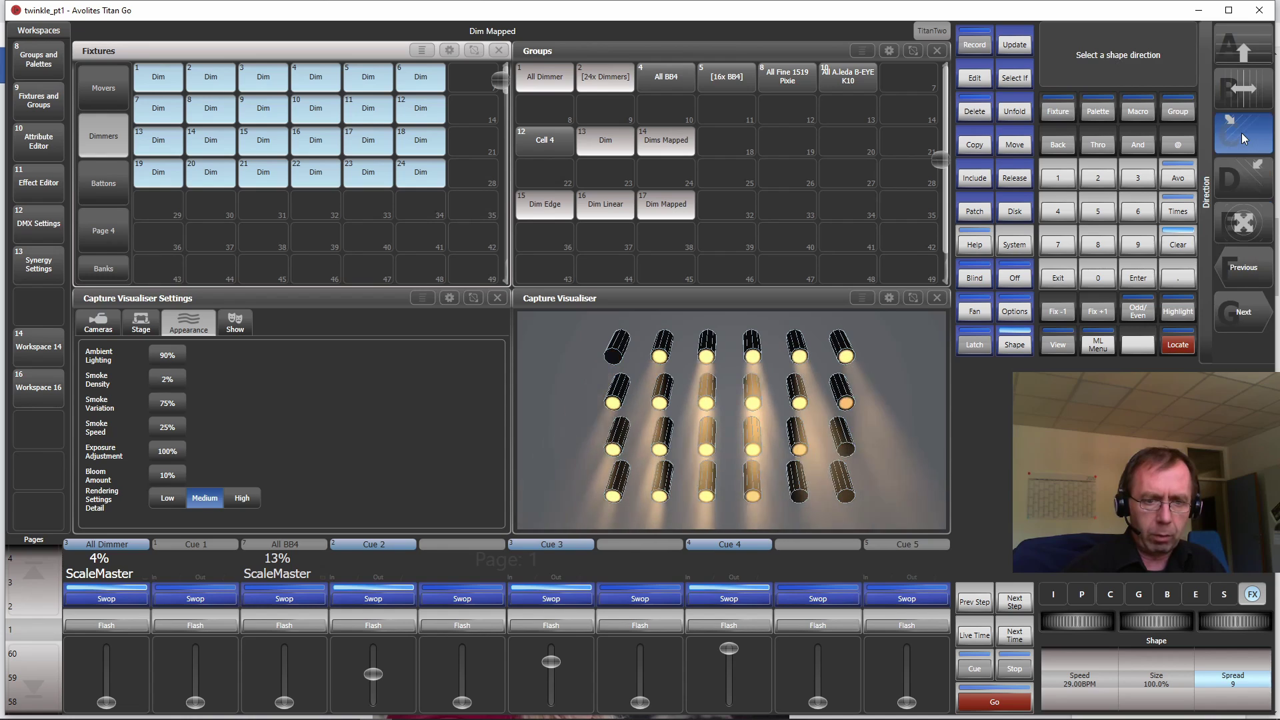
click(1242, 229)
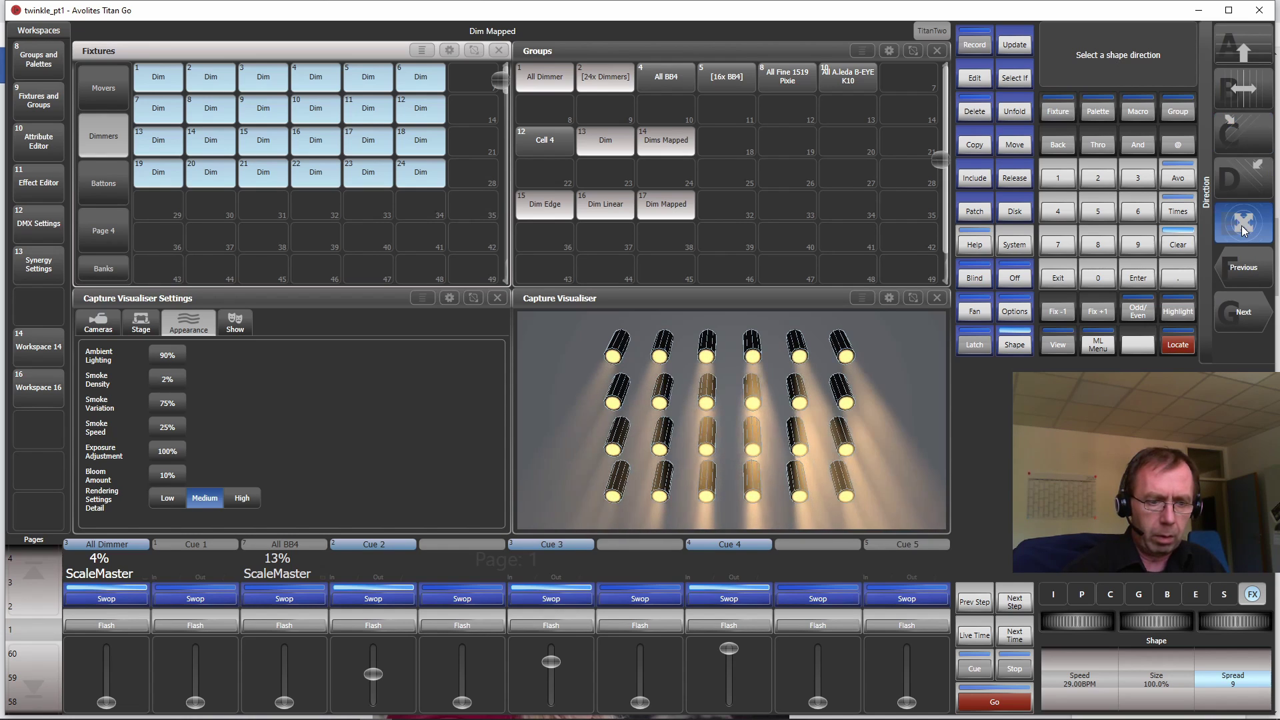
click(1241, 121)
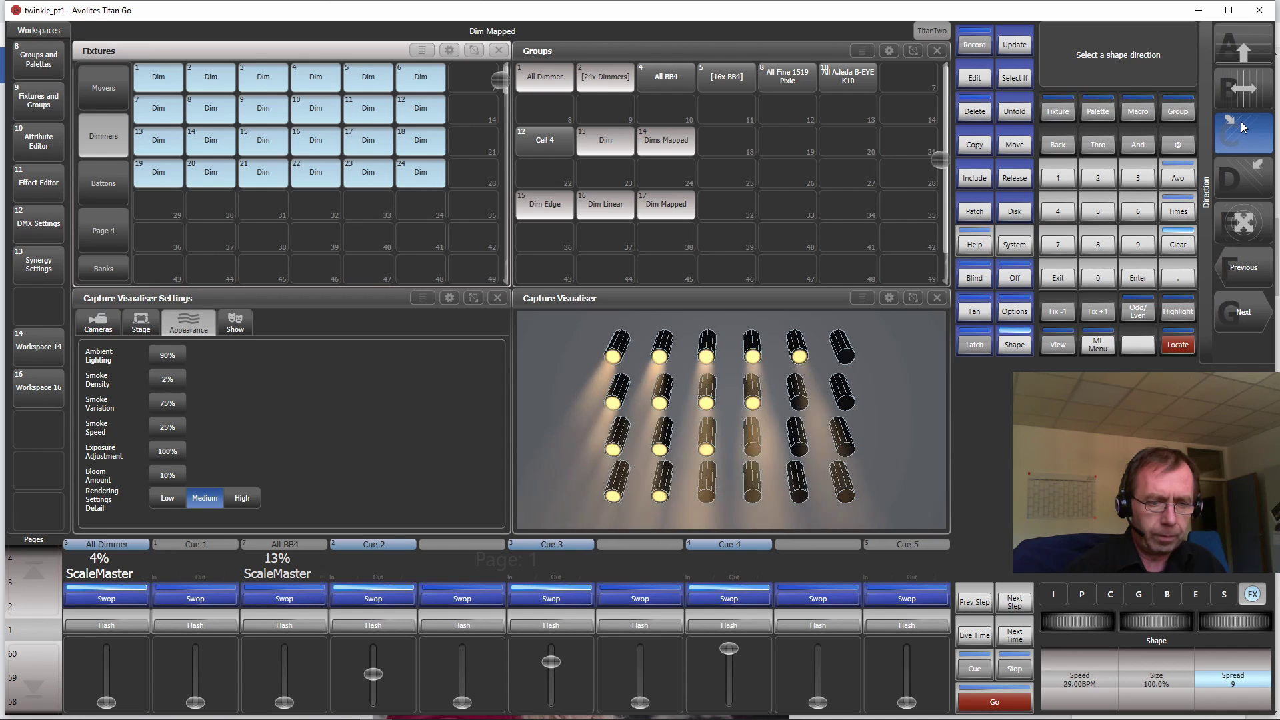
click(1244, 177)
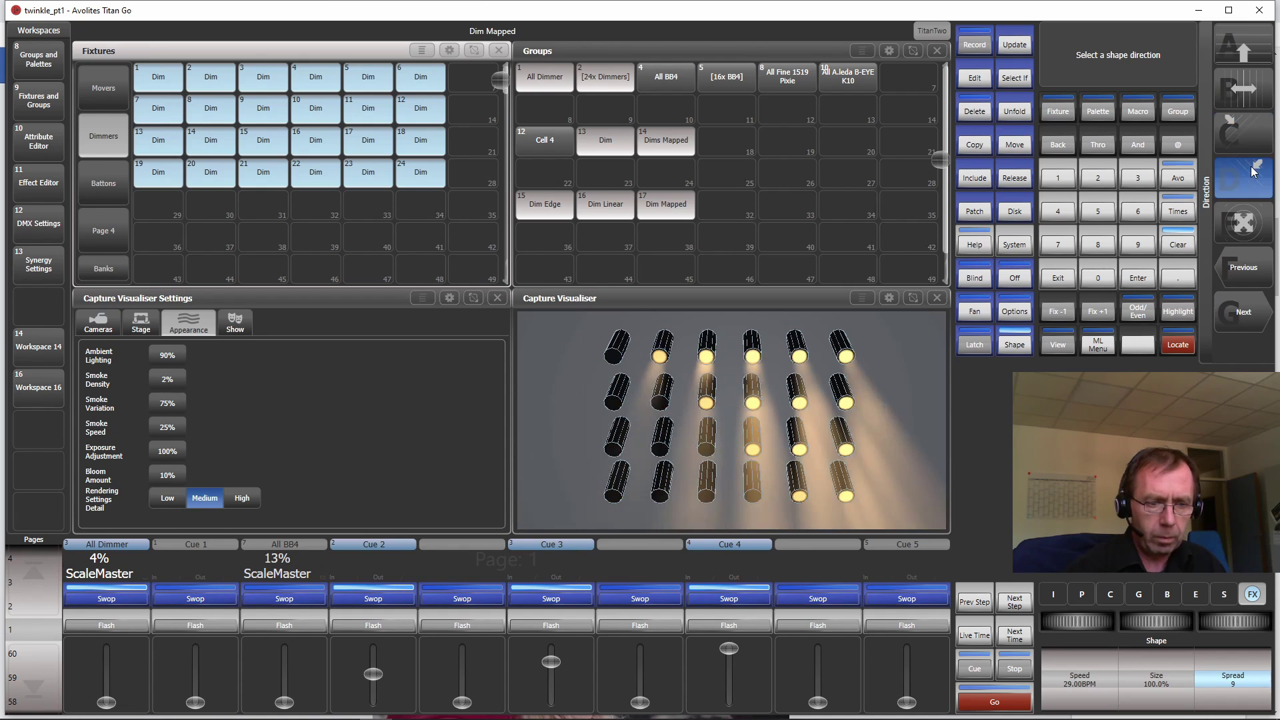
click(1243, 224)
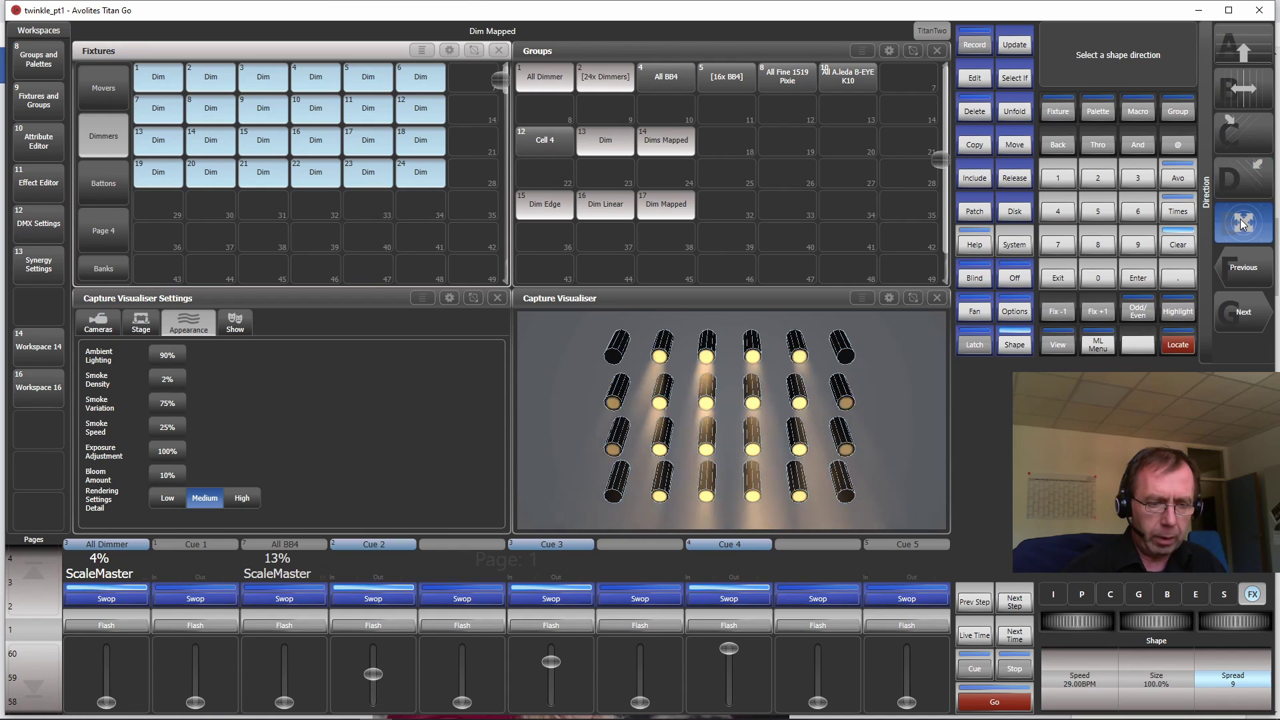
click(1058, 278)
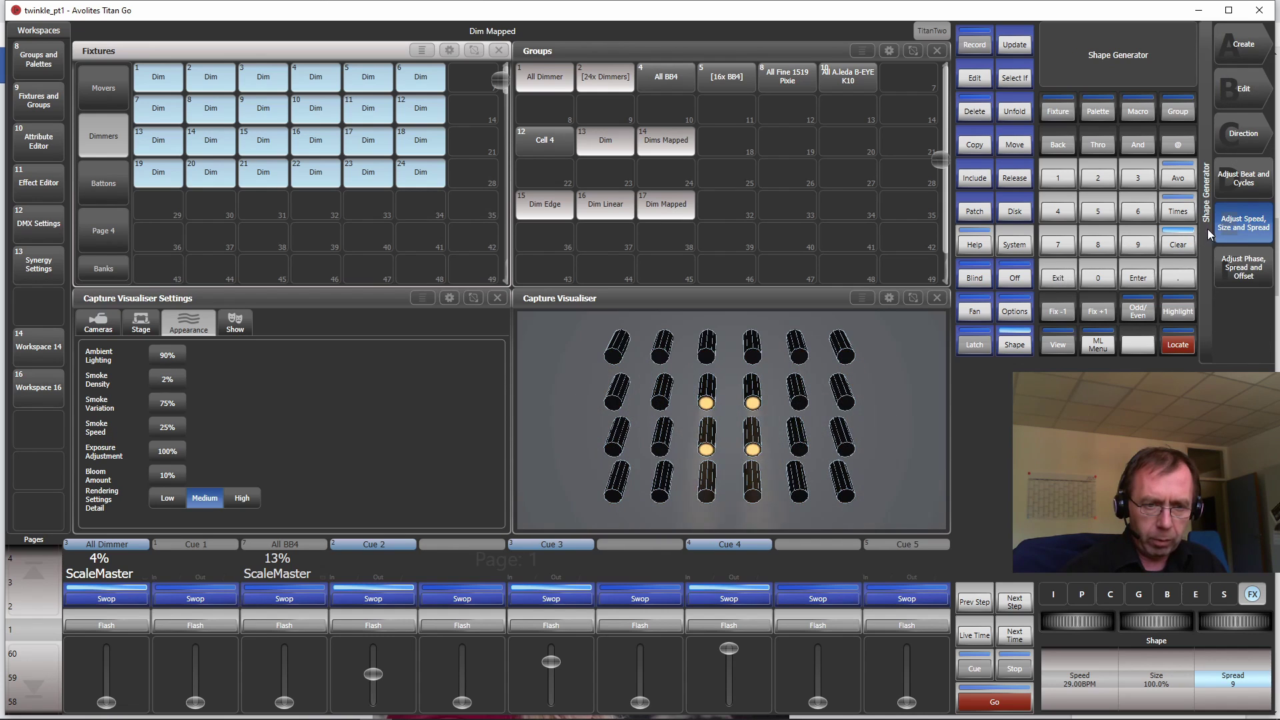
click(1178, 245)
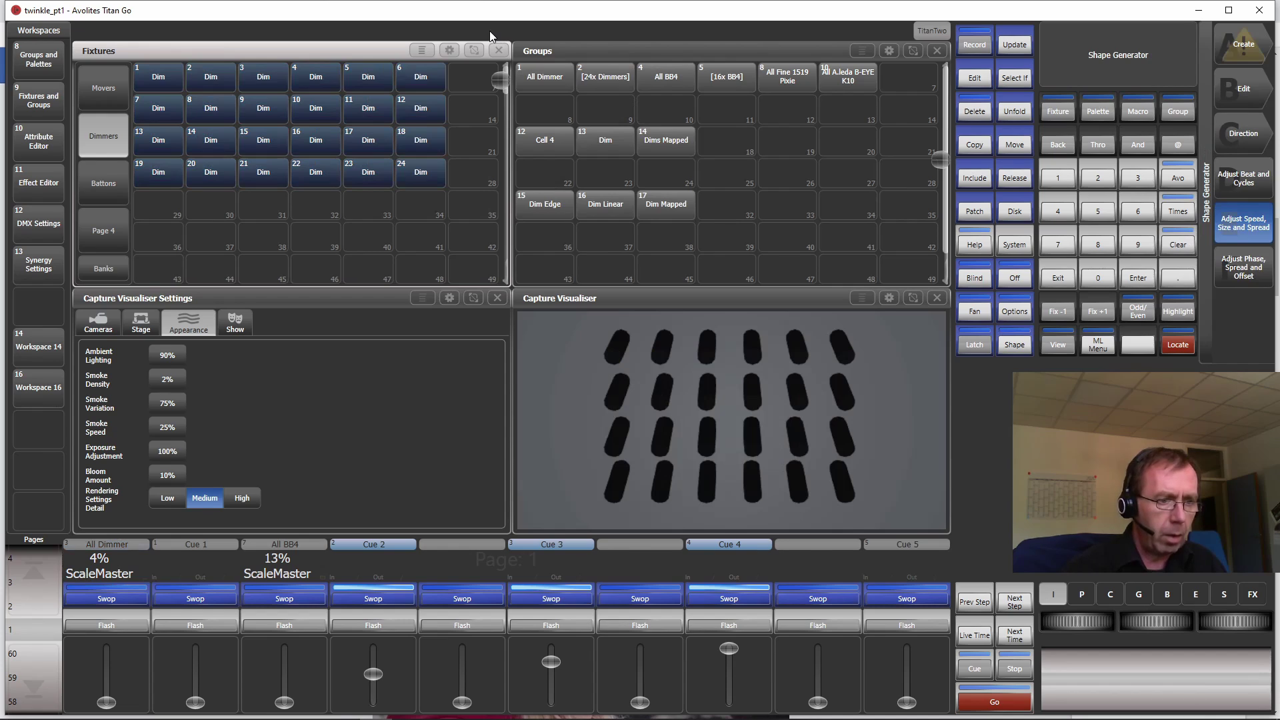
Display the Battons fixture page and switch the visualiser to the bb4 camera view
click(95, 186)
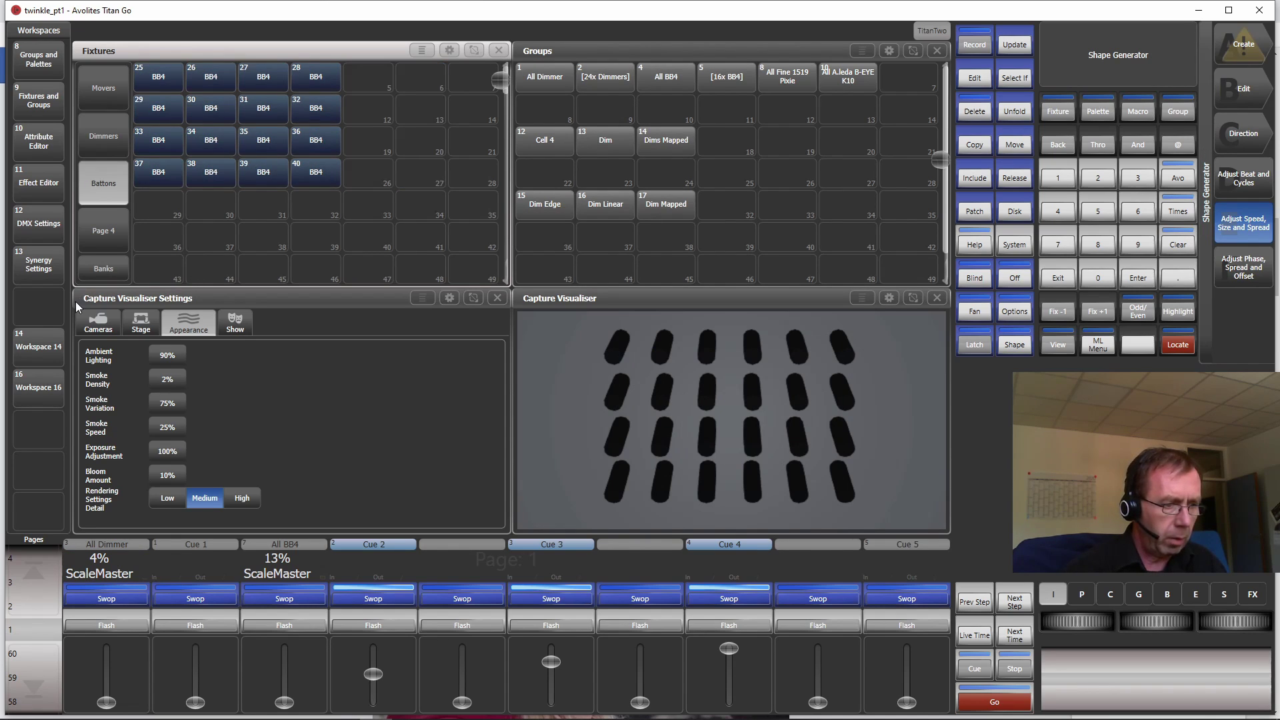
click(93, 325)
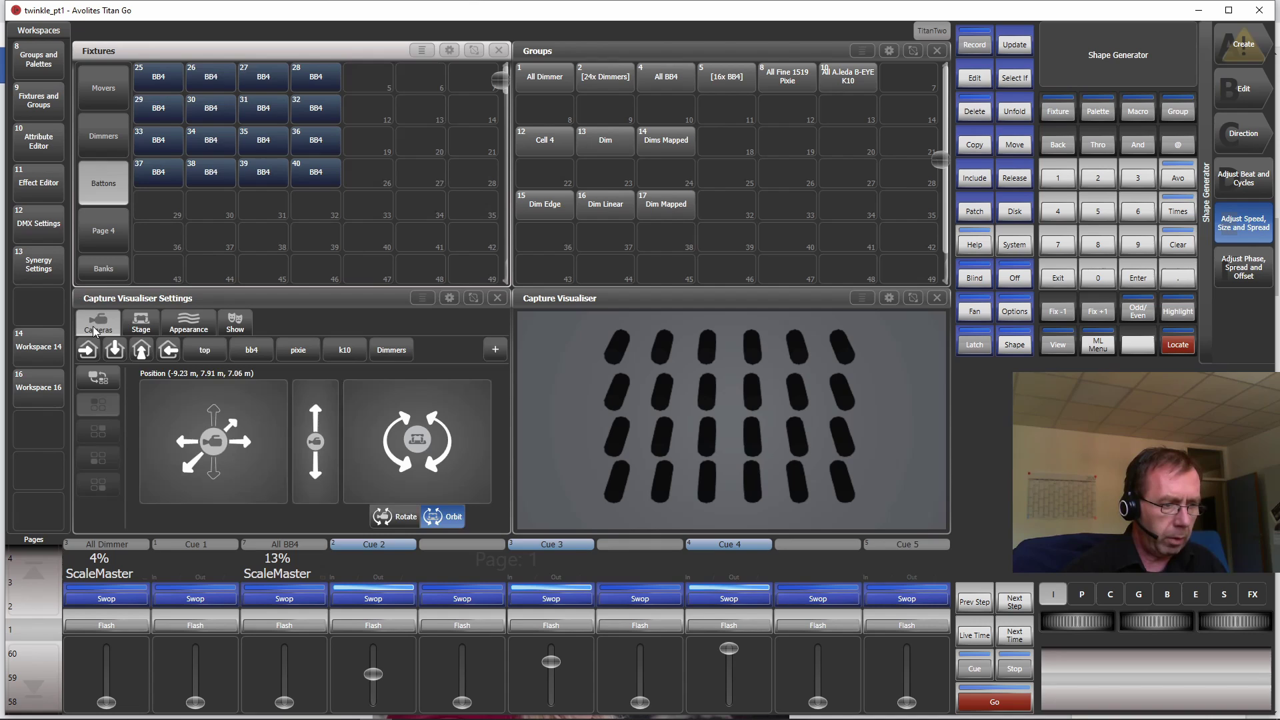
click(251, 350)
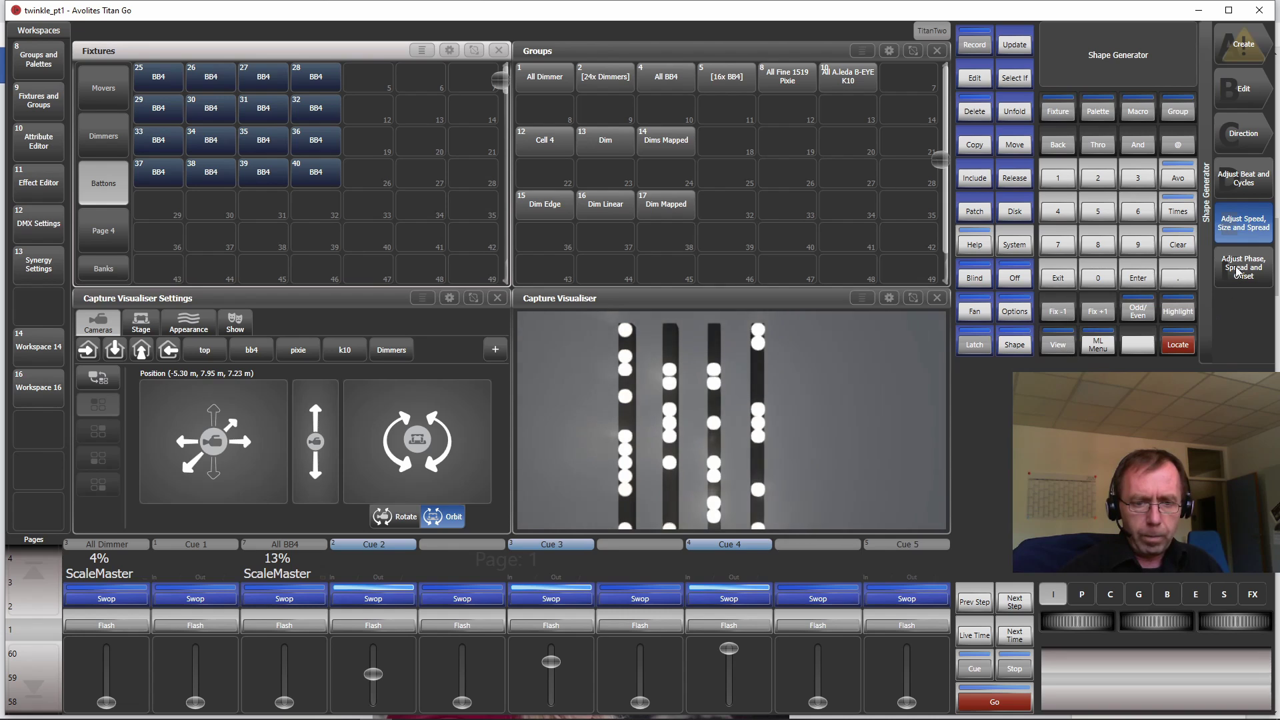
Leave the Shape Generator and set the attribute wheels to Visualiser mode
click(1055, 279)
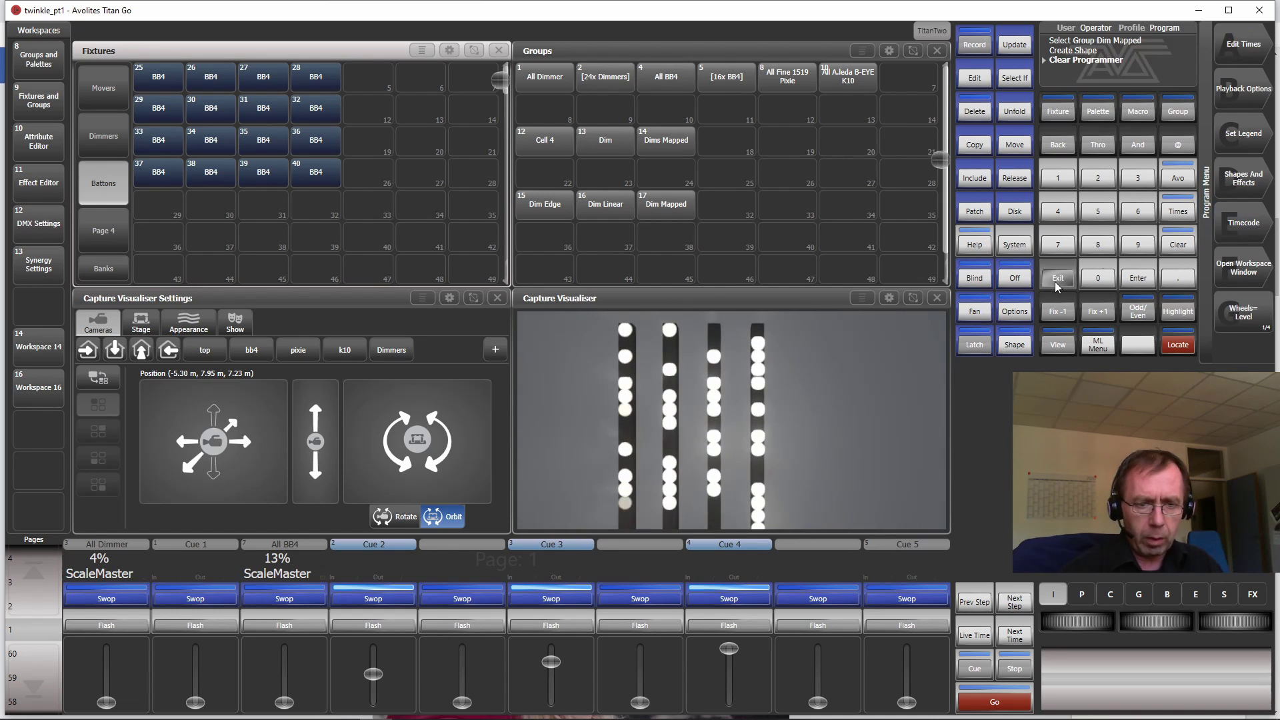
click(1246, 313)
click(1246, 313)
click(1246, 313)
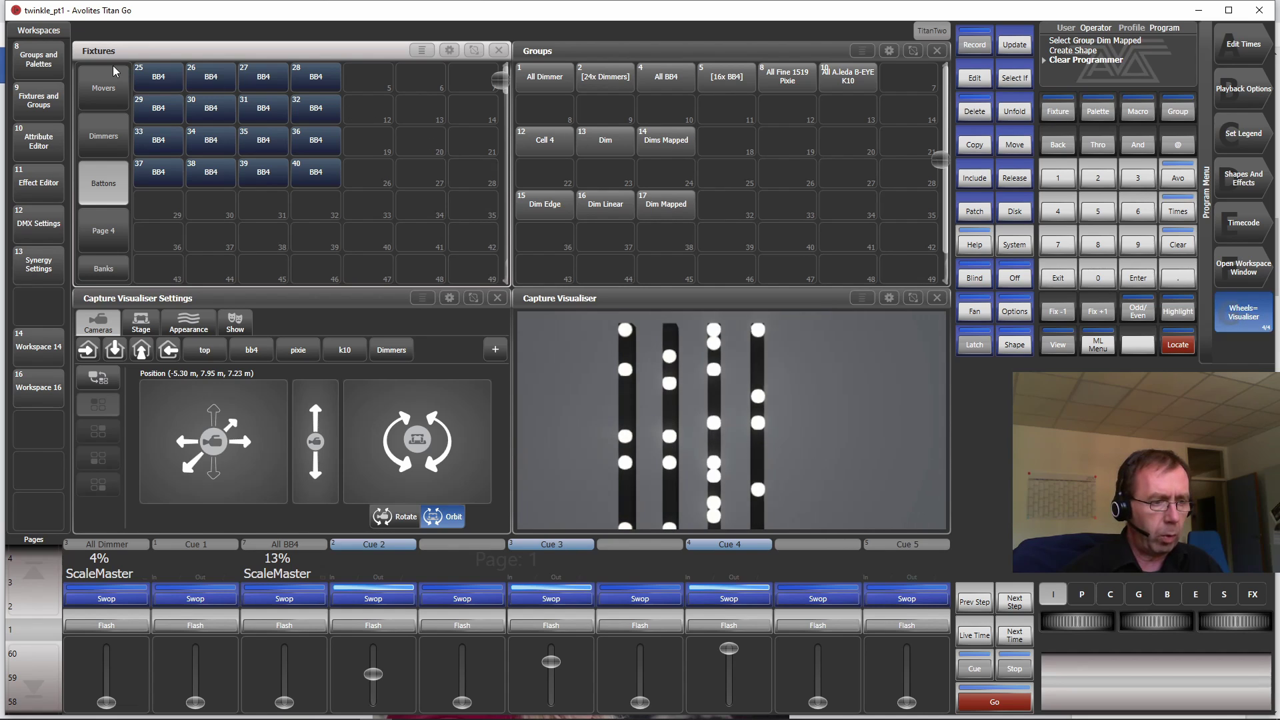
Check the X and Y stage positions of BB4 battens 25 and 26 one at a time, clearing the selection in between
click(155, 78)
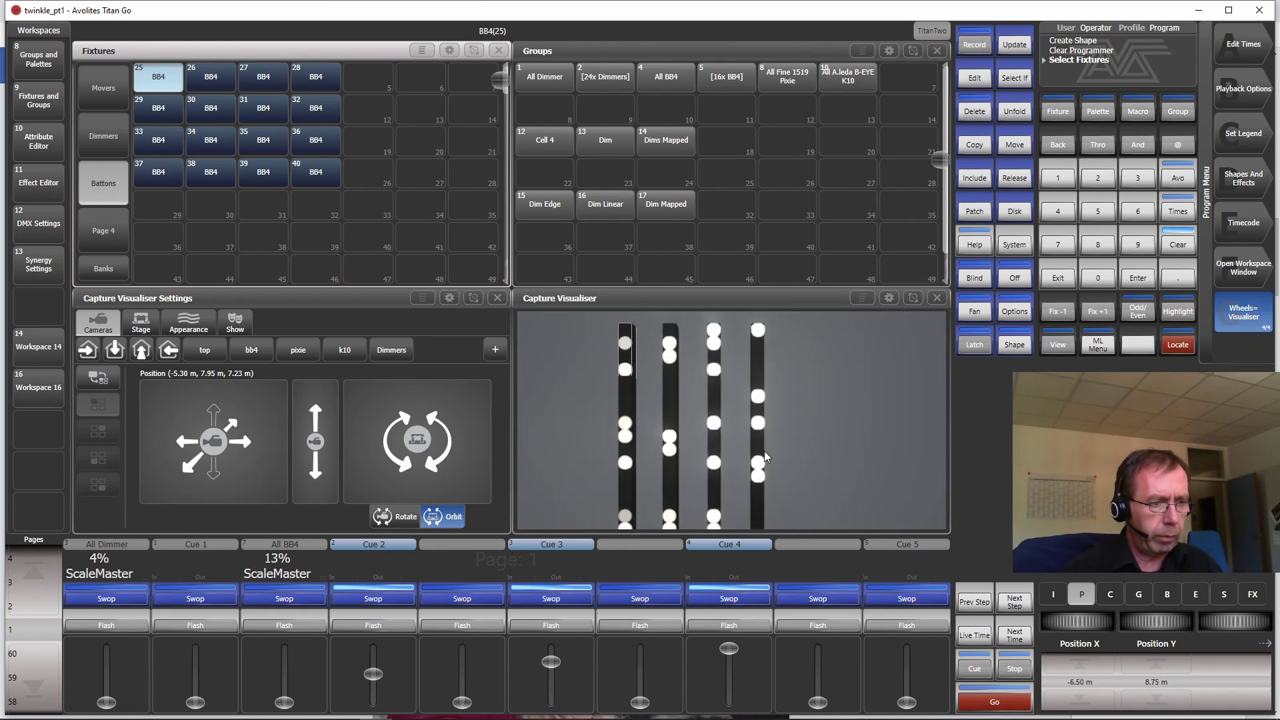
click(1177, 248)
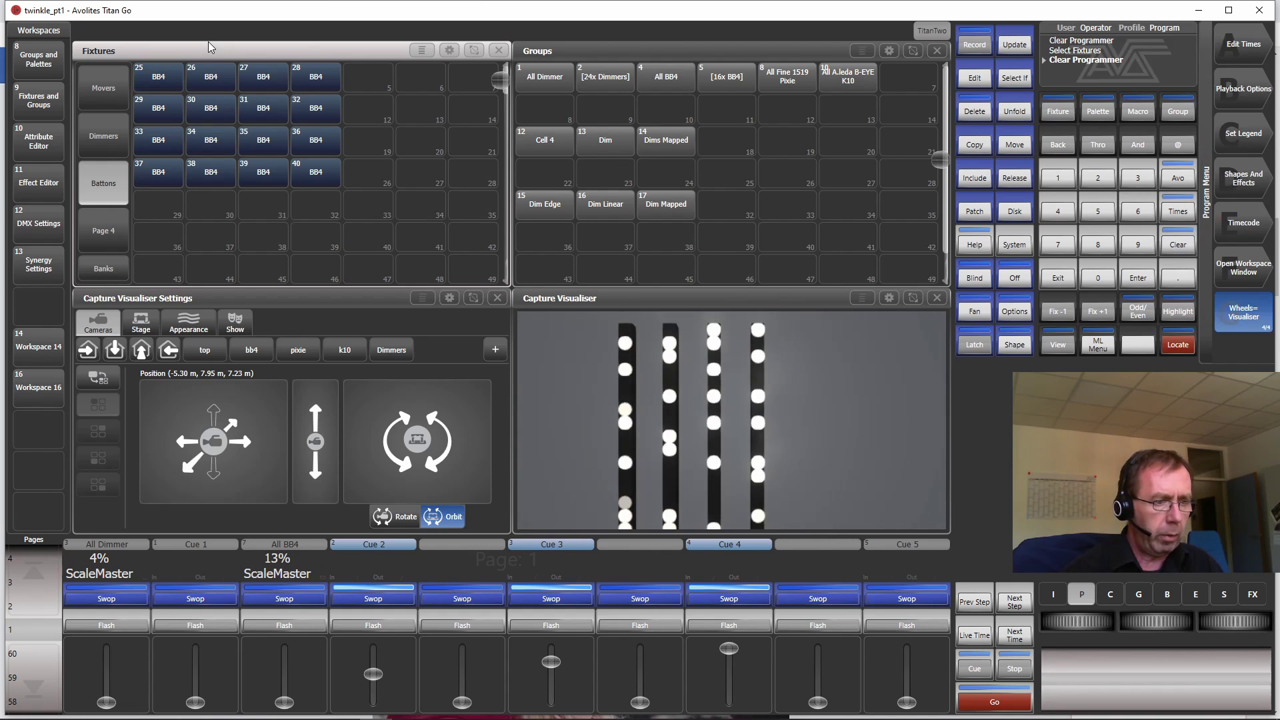
click(200, 78)
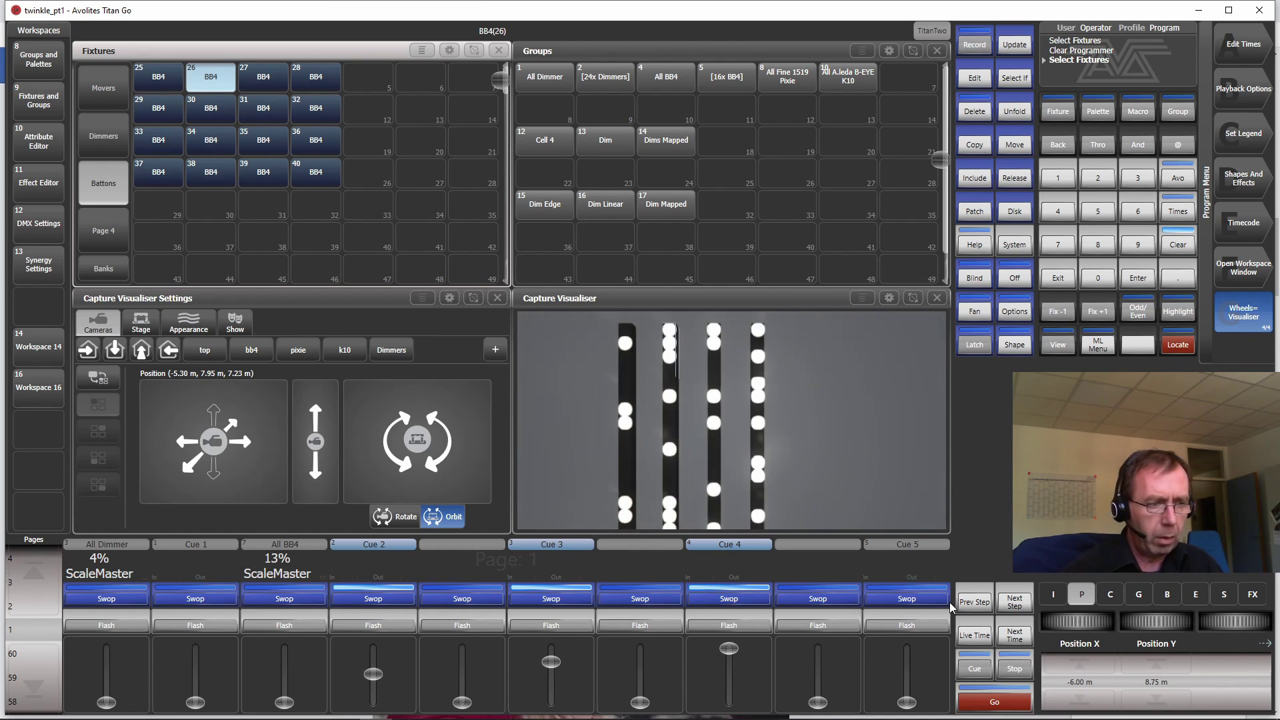
Clear the programmer, select the second column of BB4 fixtures (26, 30, 34, 38) and set their Position X to -5.9 m
click(1171, 246)
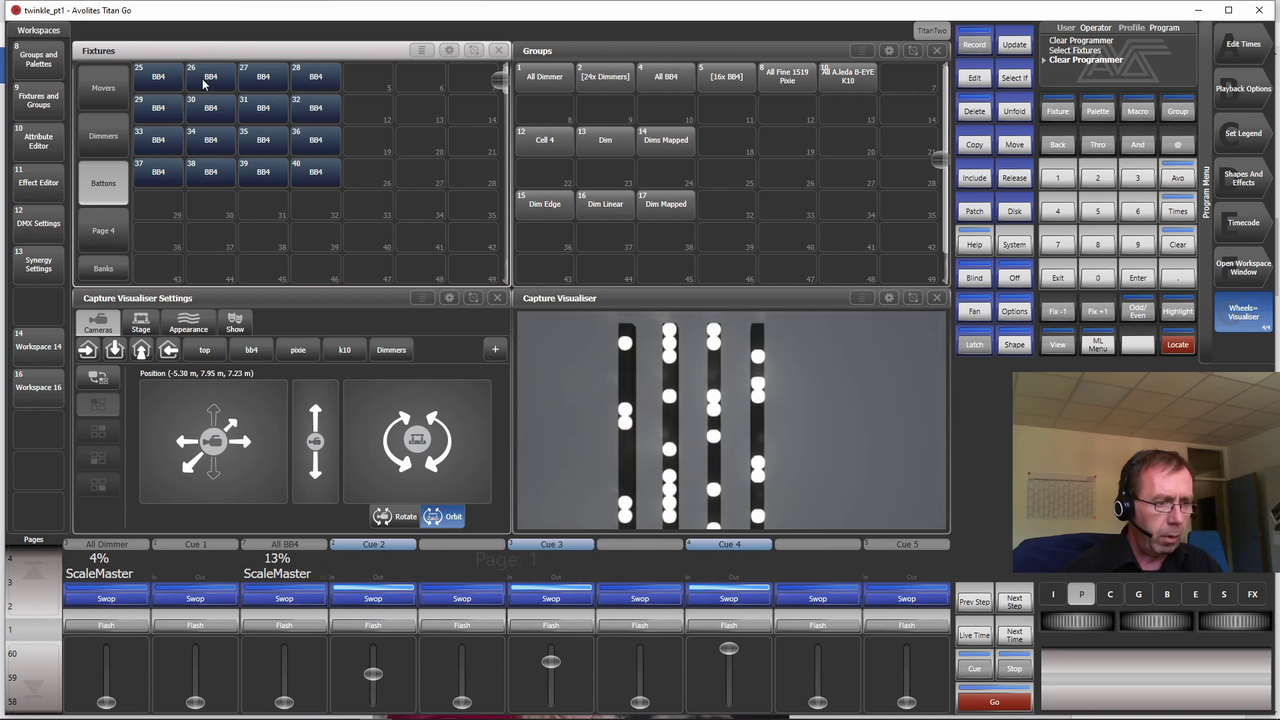
drag(203, 83, 222, 195)
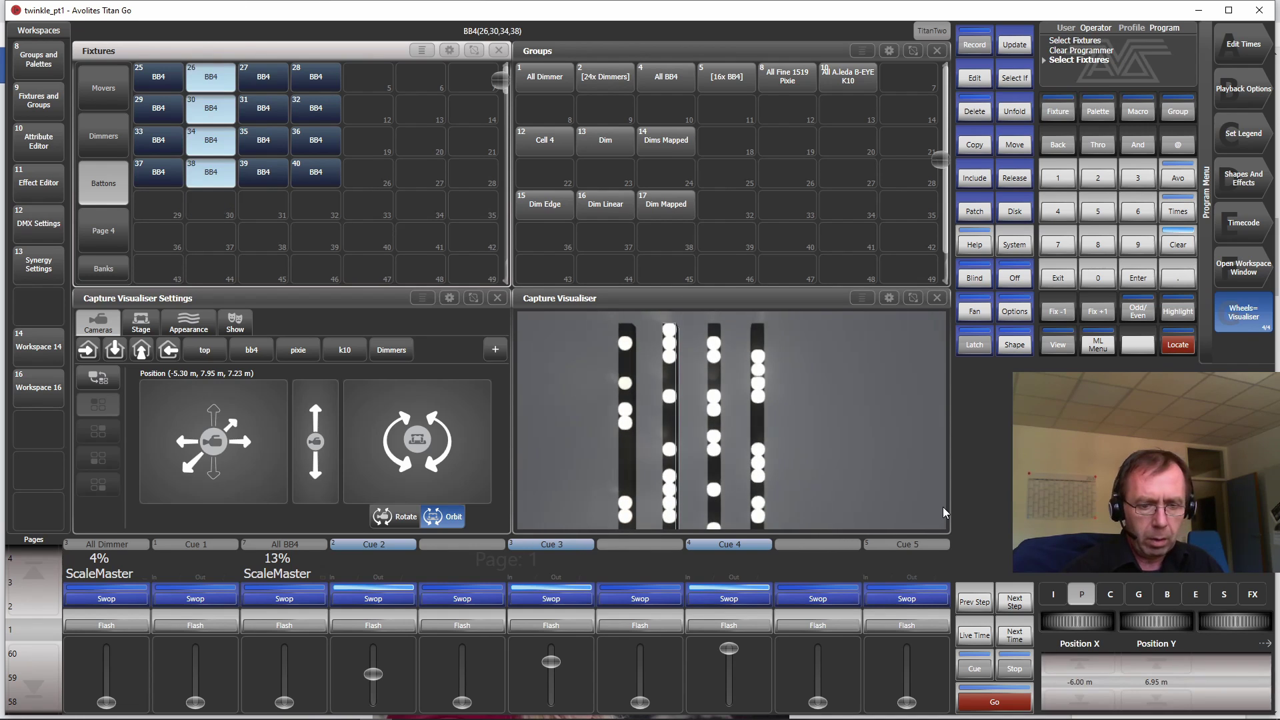
click(1077, 681)
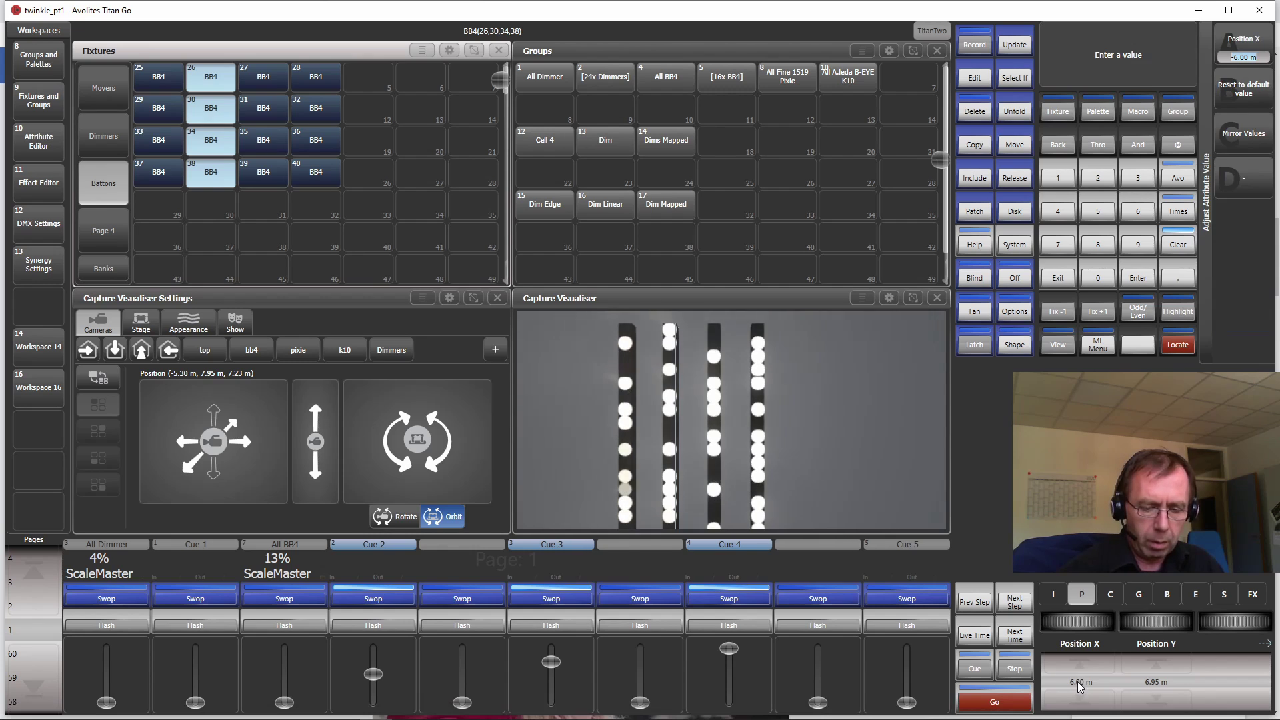
text(-5.)
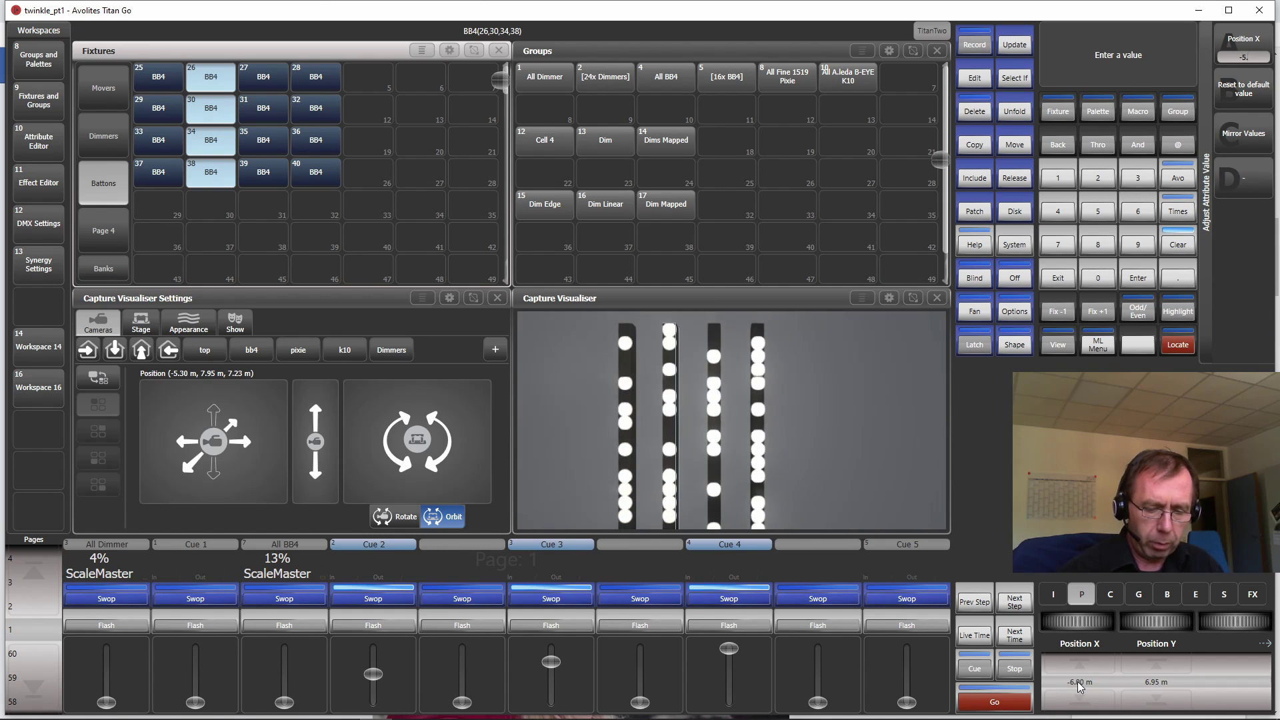
text(9)
key(Return)
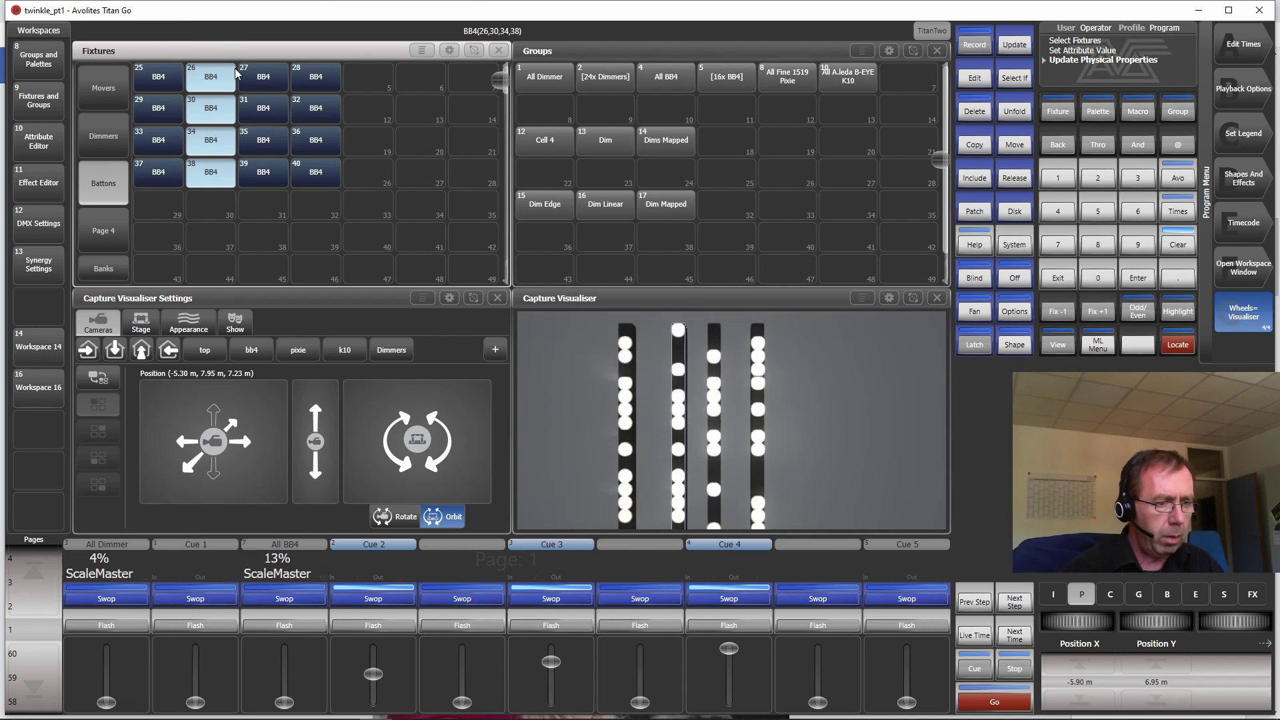
Select the third column of BB4 fixtures (27, 31, 35, 39) and set their Position X to -5.3 m
drag(240, 75, 246, 173)
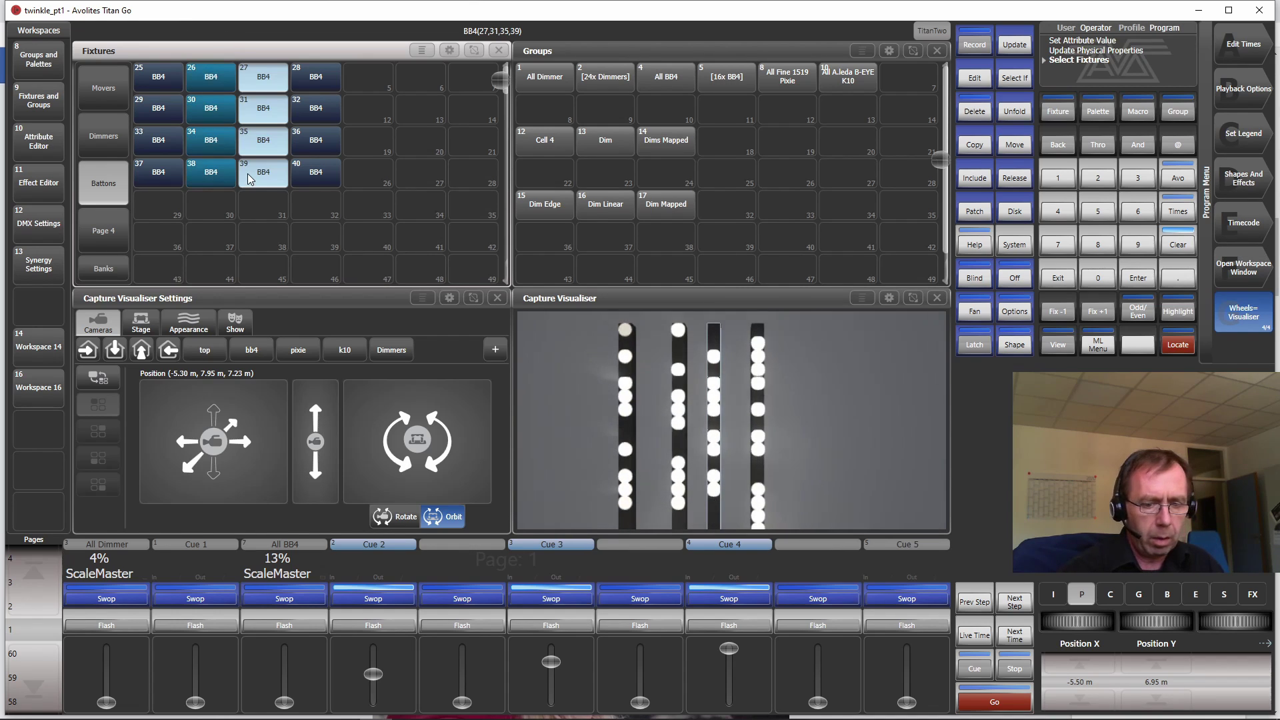
click(1081, 681)
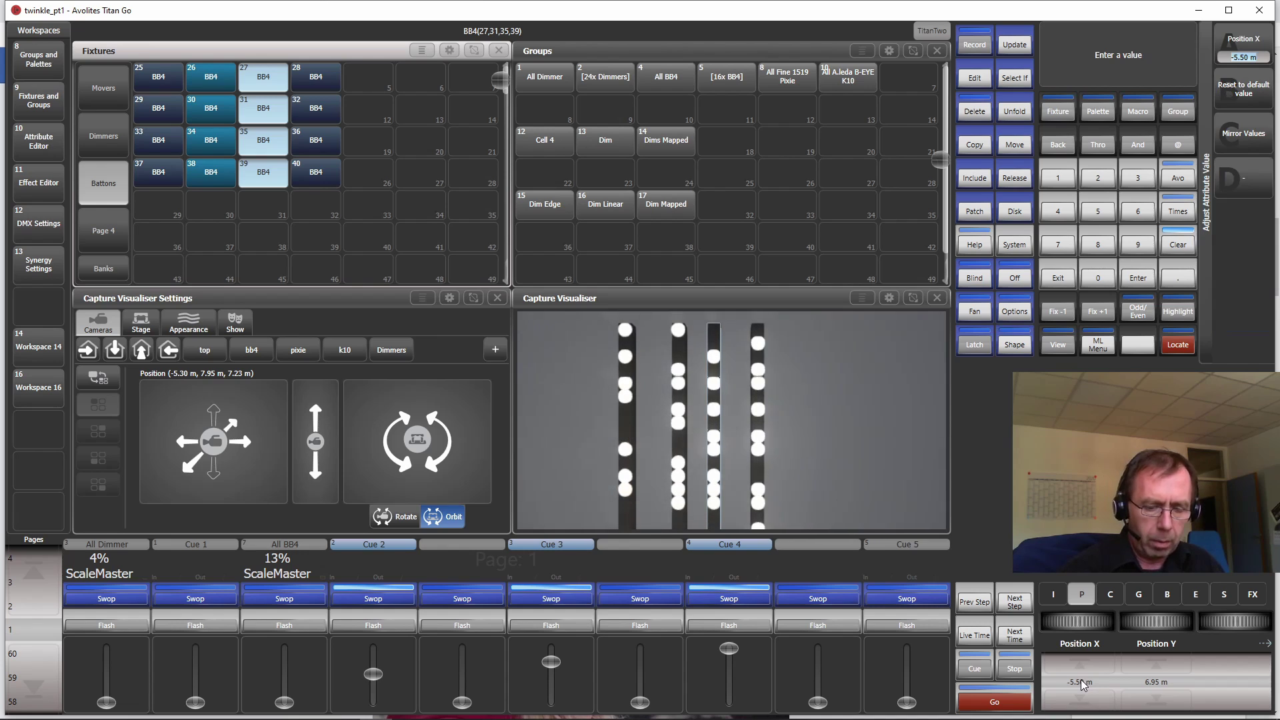
text(-5.)
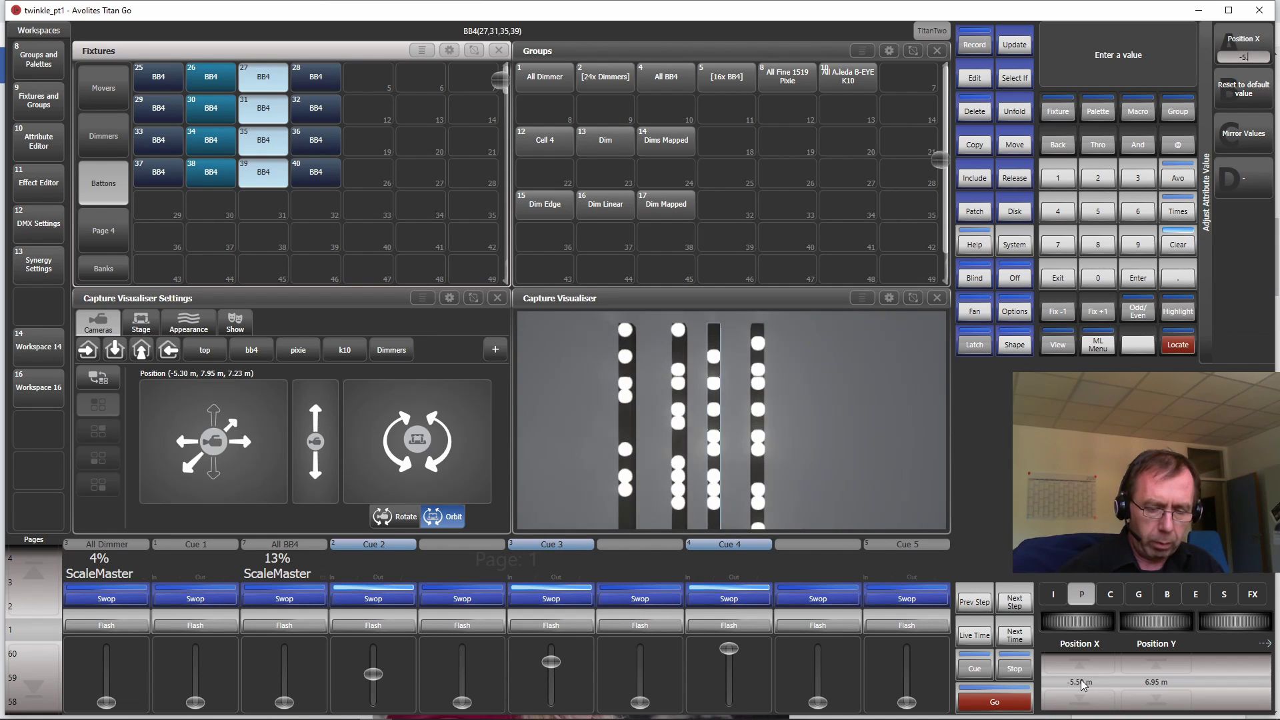
text(3)
key(Return)
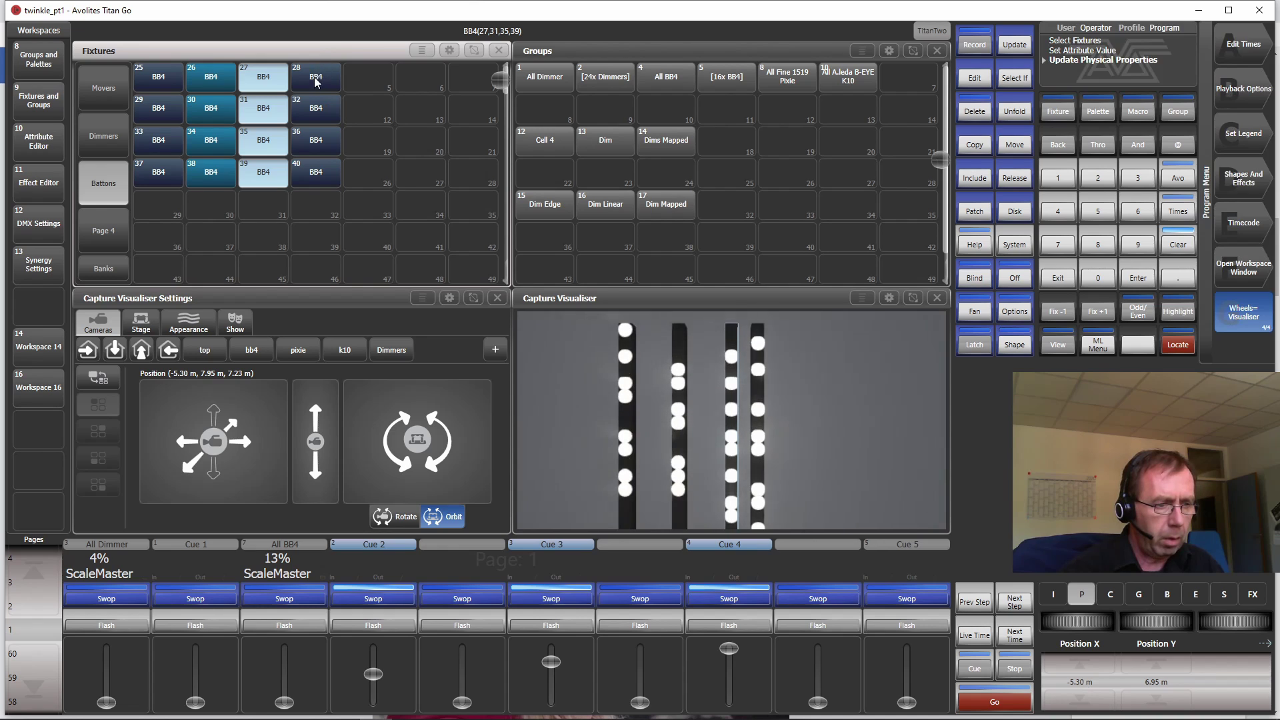
Set Position X of the fourth column of BB4 fixtures (28, 32, 36, 40) to -4.7 m and clear the programmer
drag(314, 78, 326, 178)
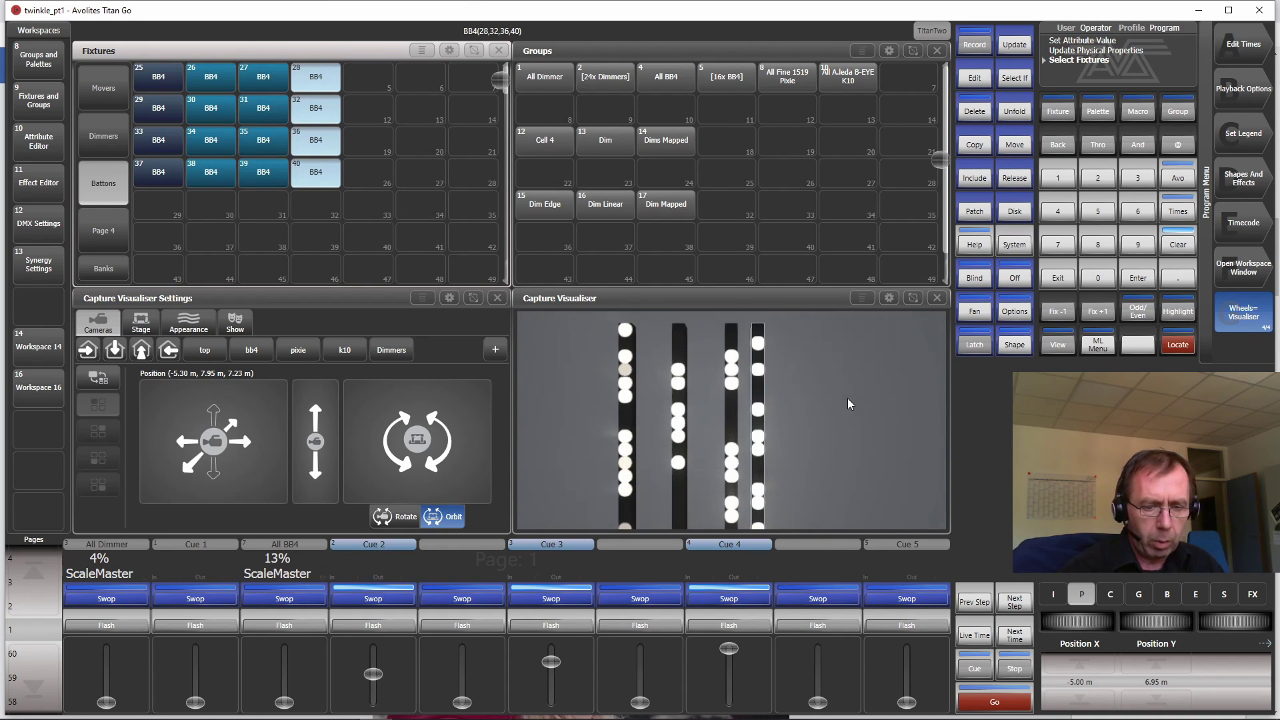
click(1080, 684)
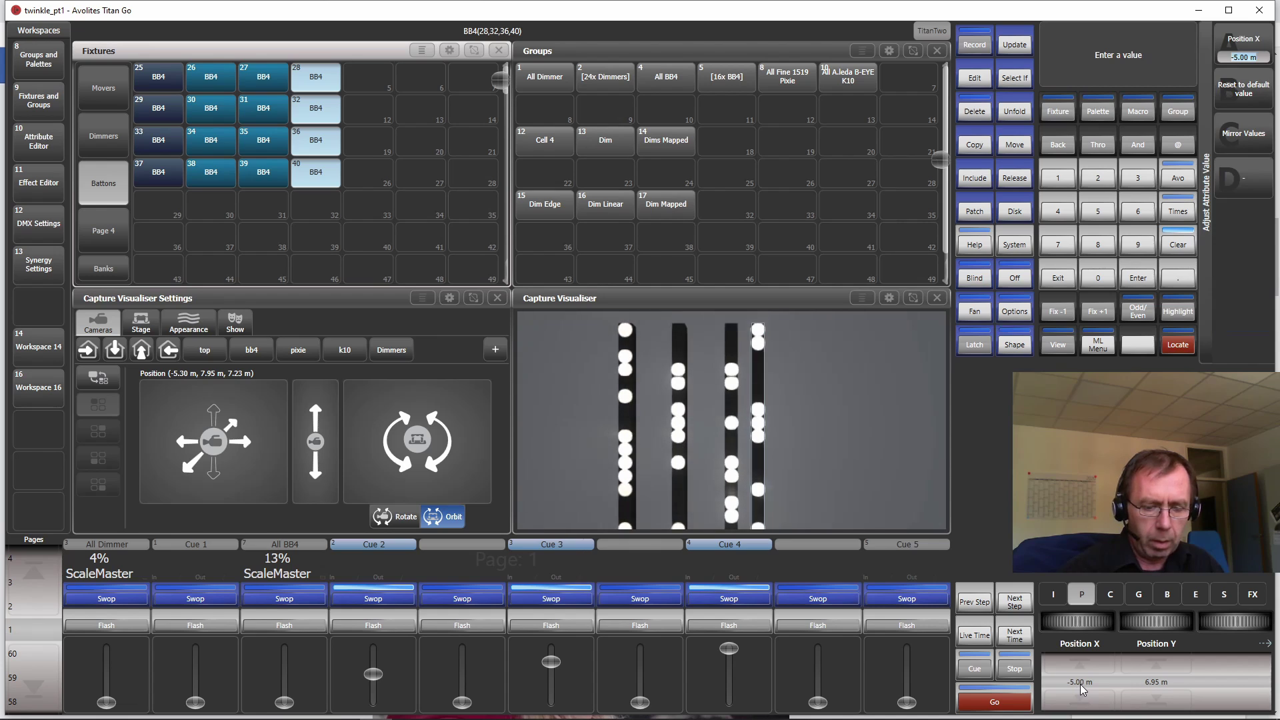
text(-4.)
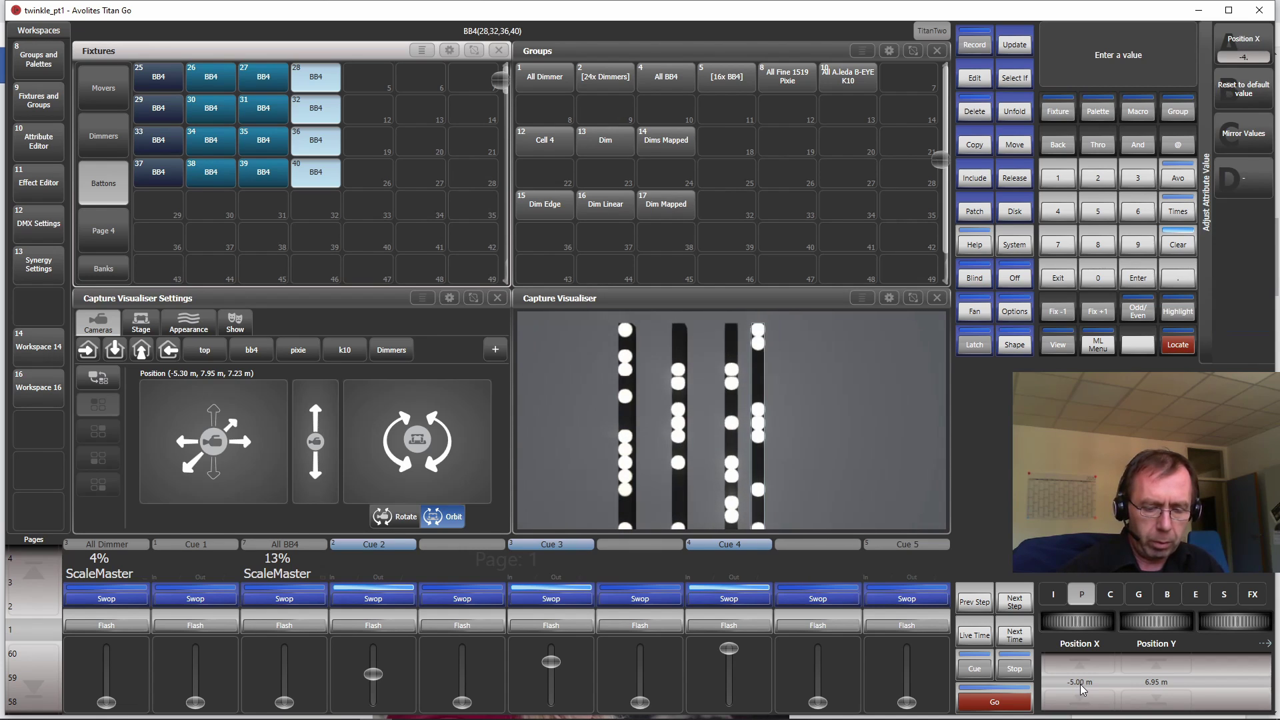
text(7)
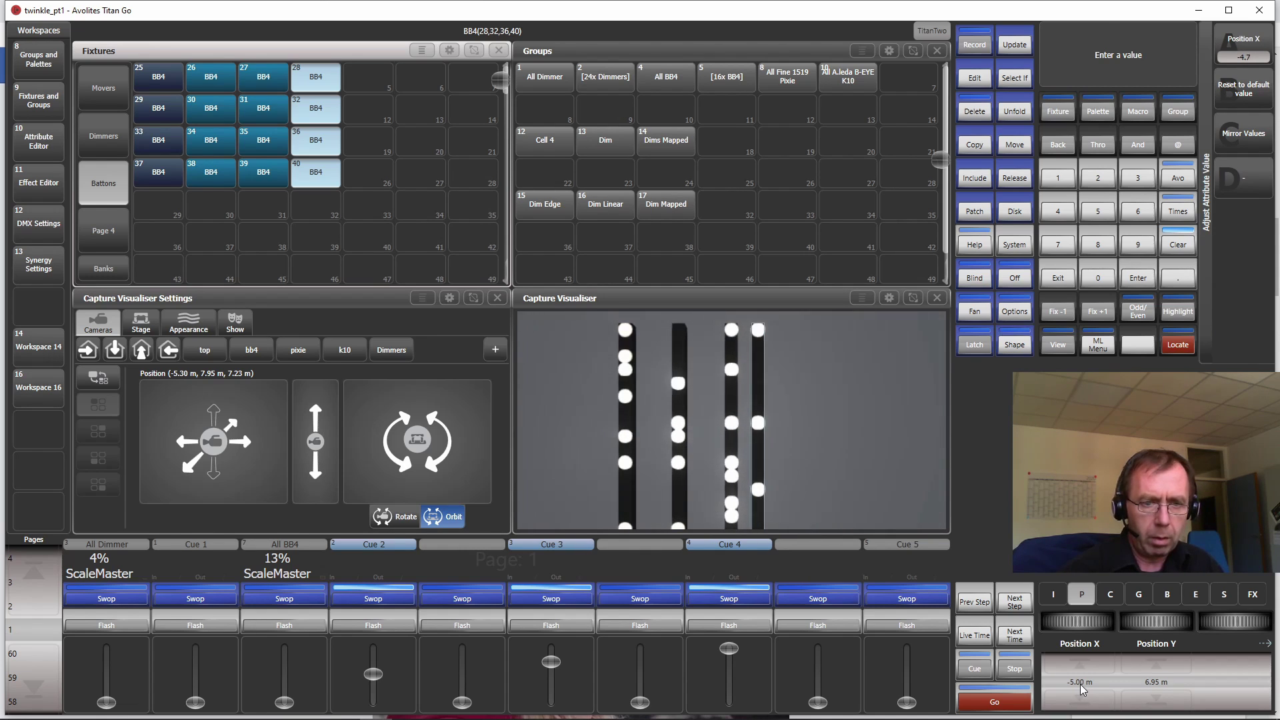
key(Return)
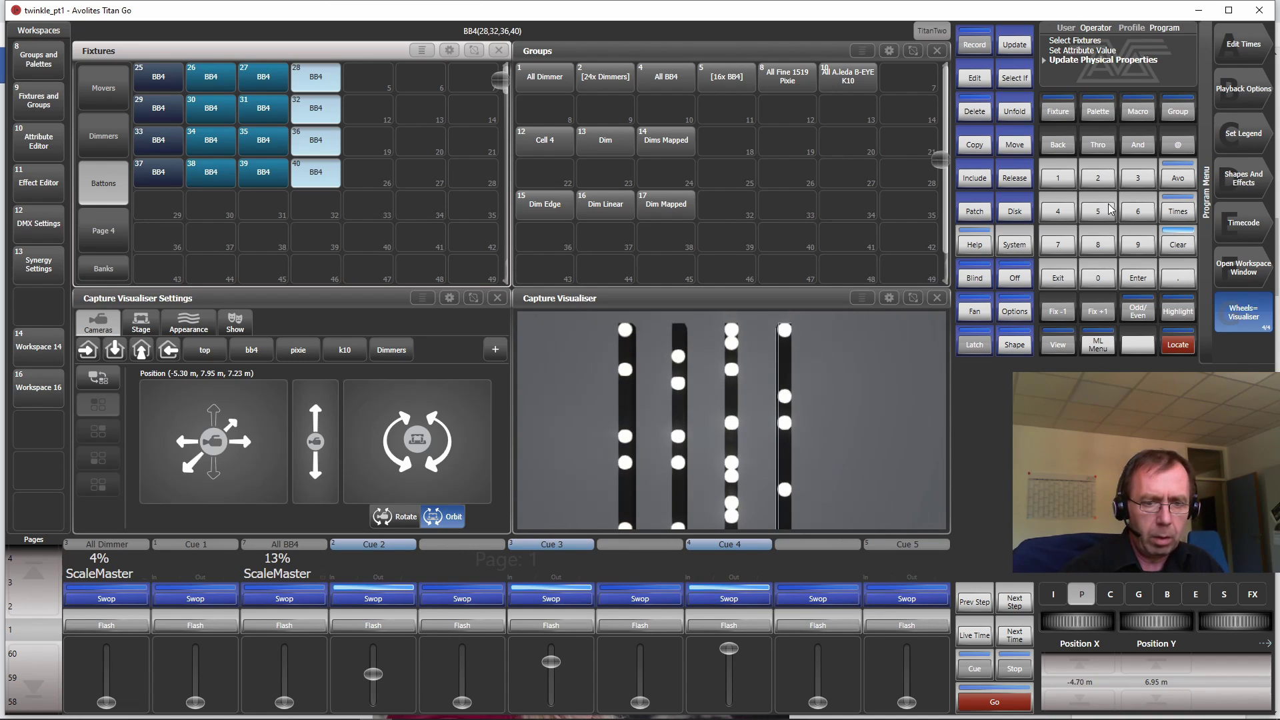
click(1177, 245)
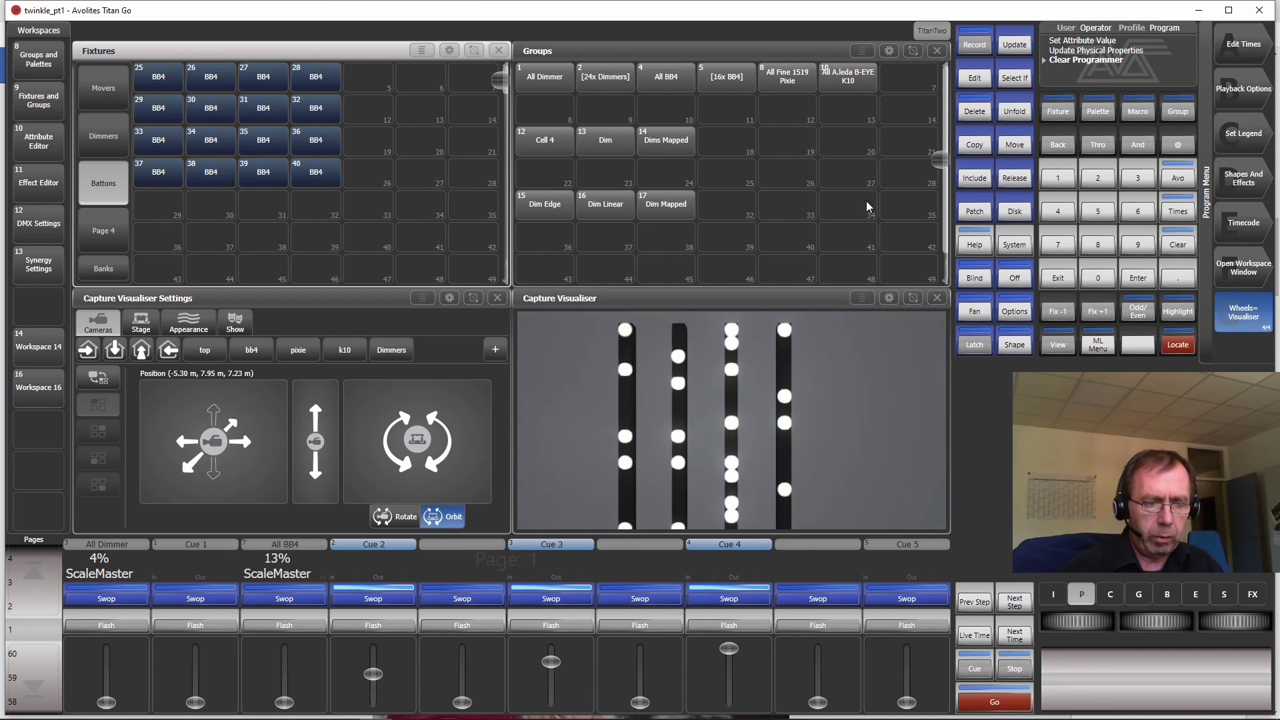
Check the Position X and Y values of fixtures 25, 29, 33 and 37 one at a time, clearing each selection
click(157, 79)
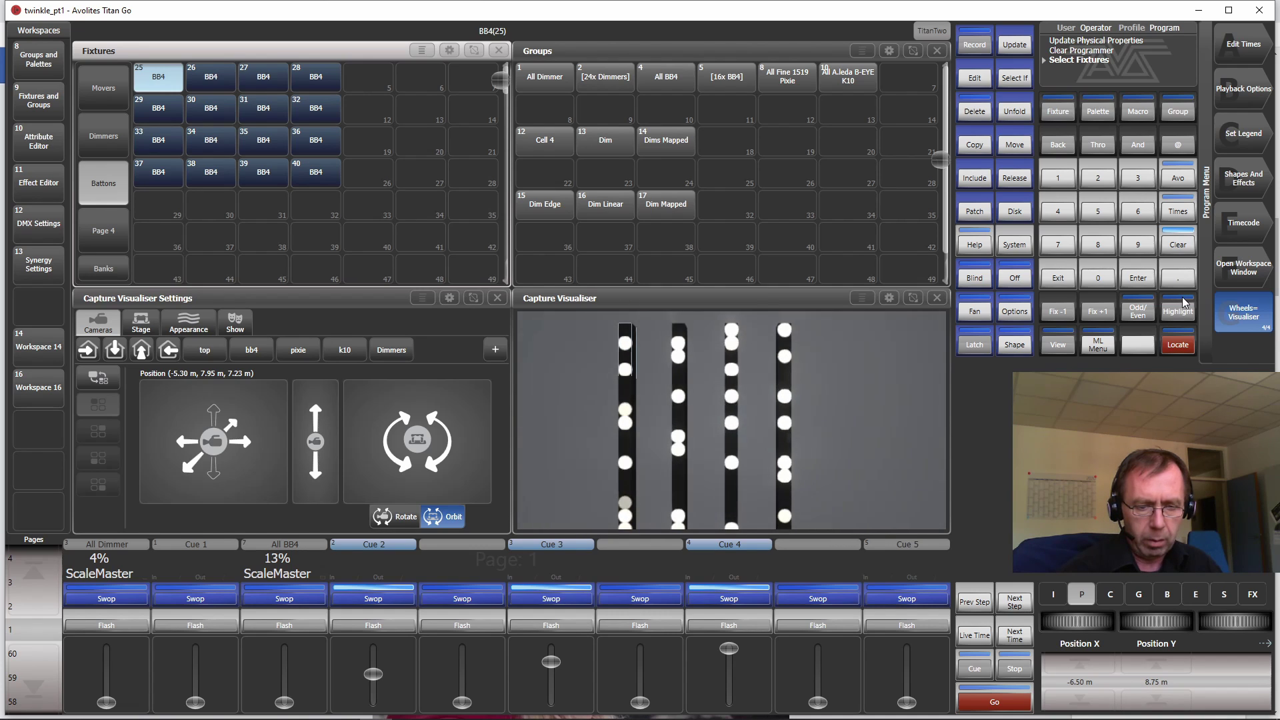
key(Escape)
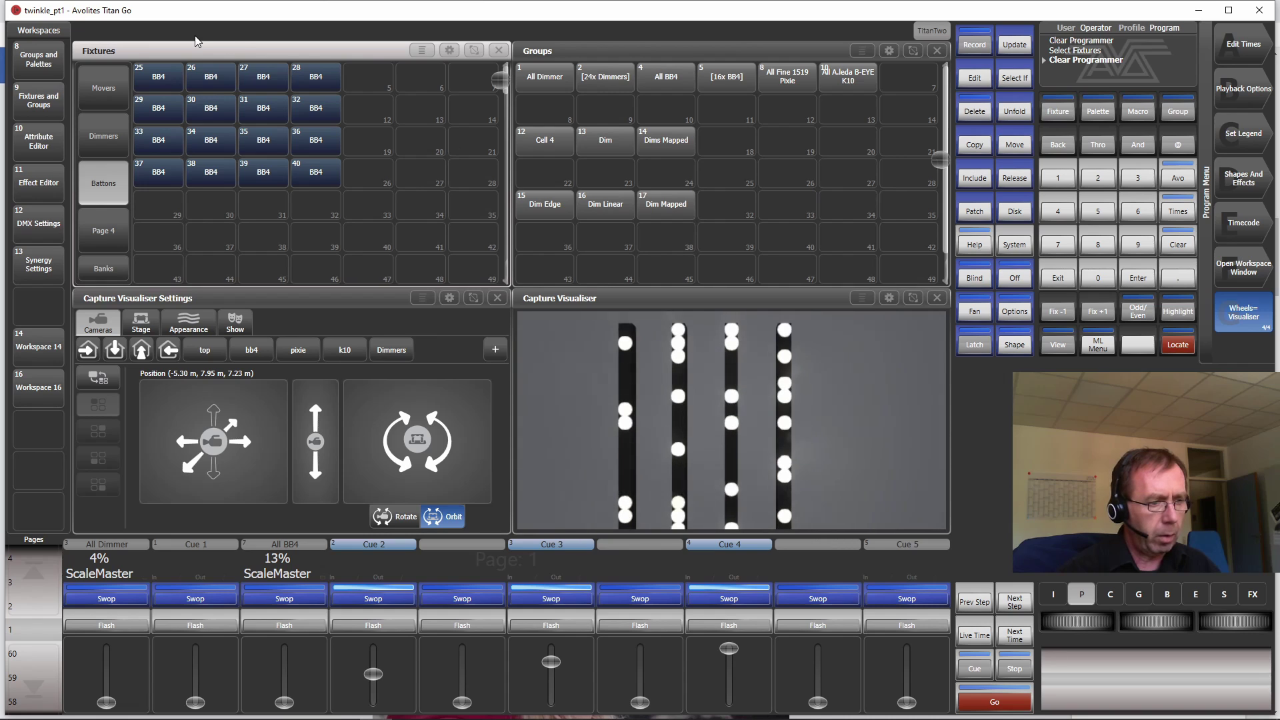
click(154, 118)
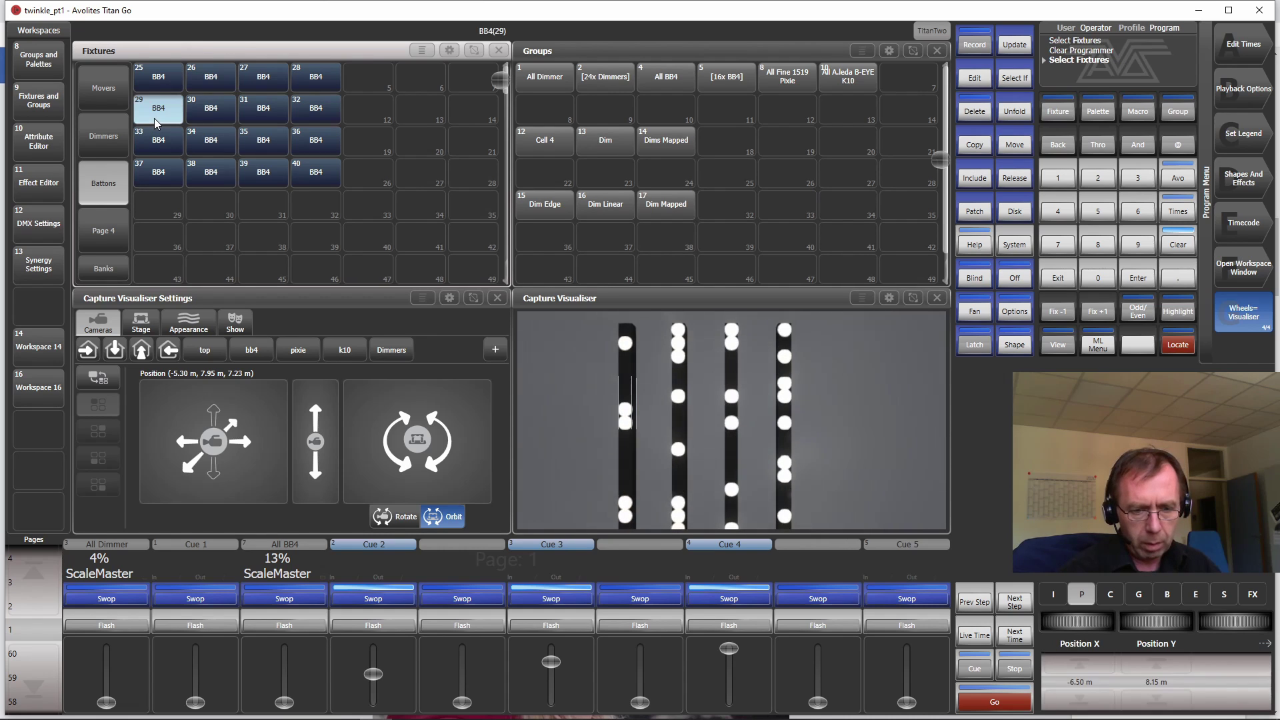
key(Escape)
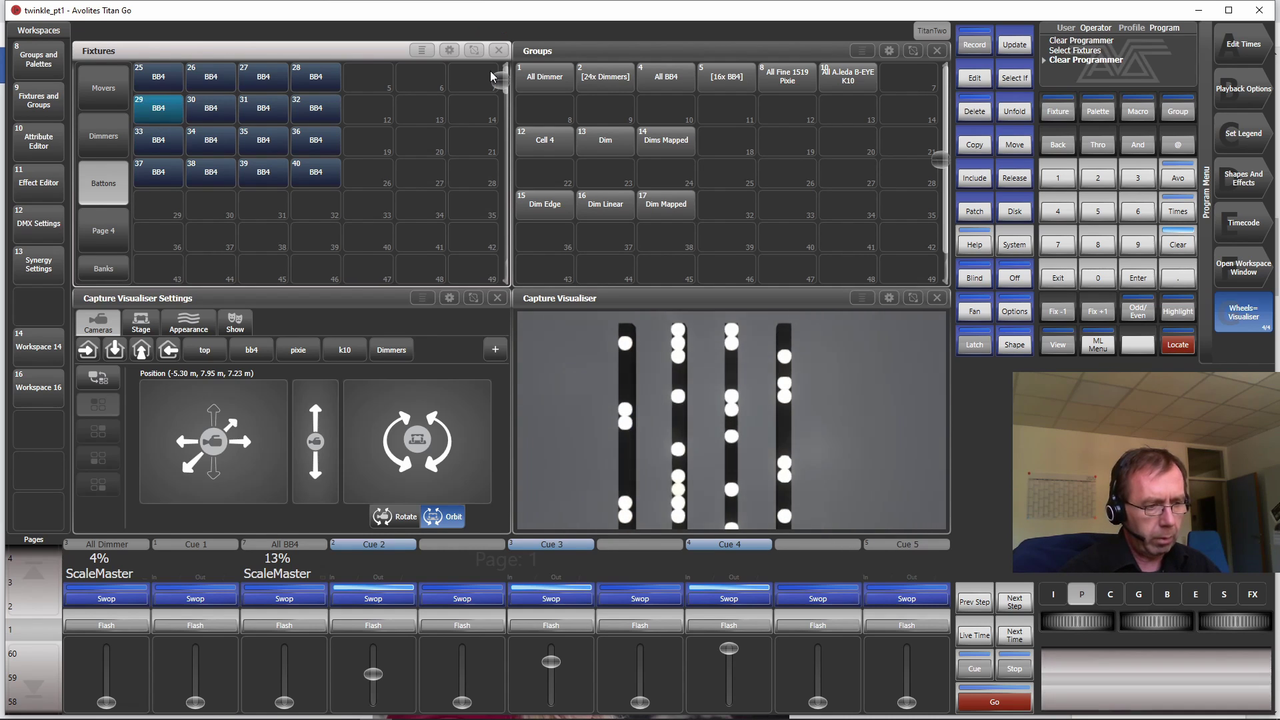
click(151, 142)
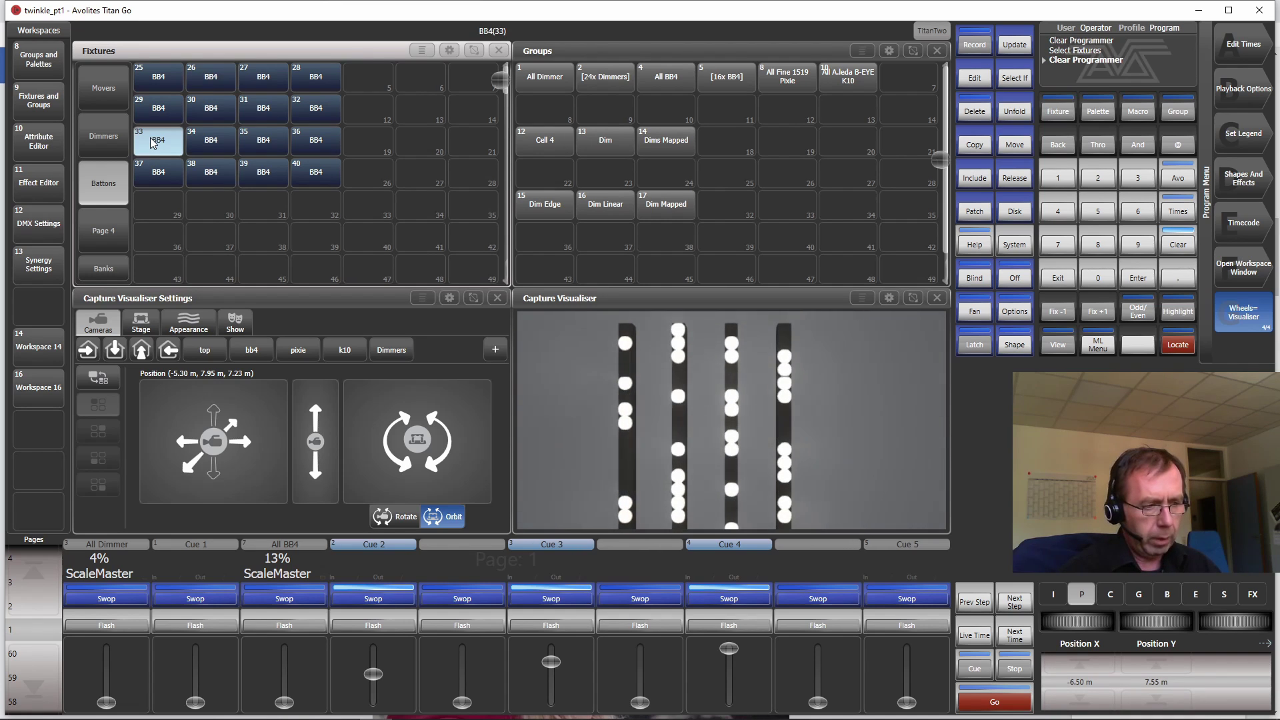
key(Escape)
click(150, 168)
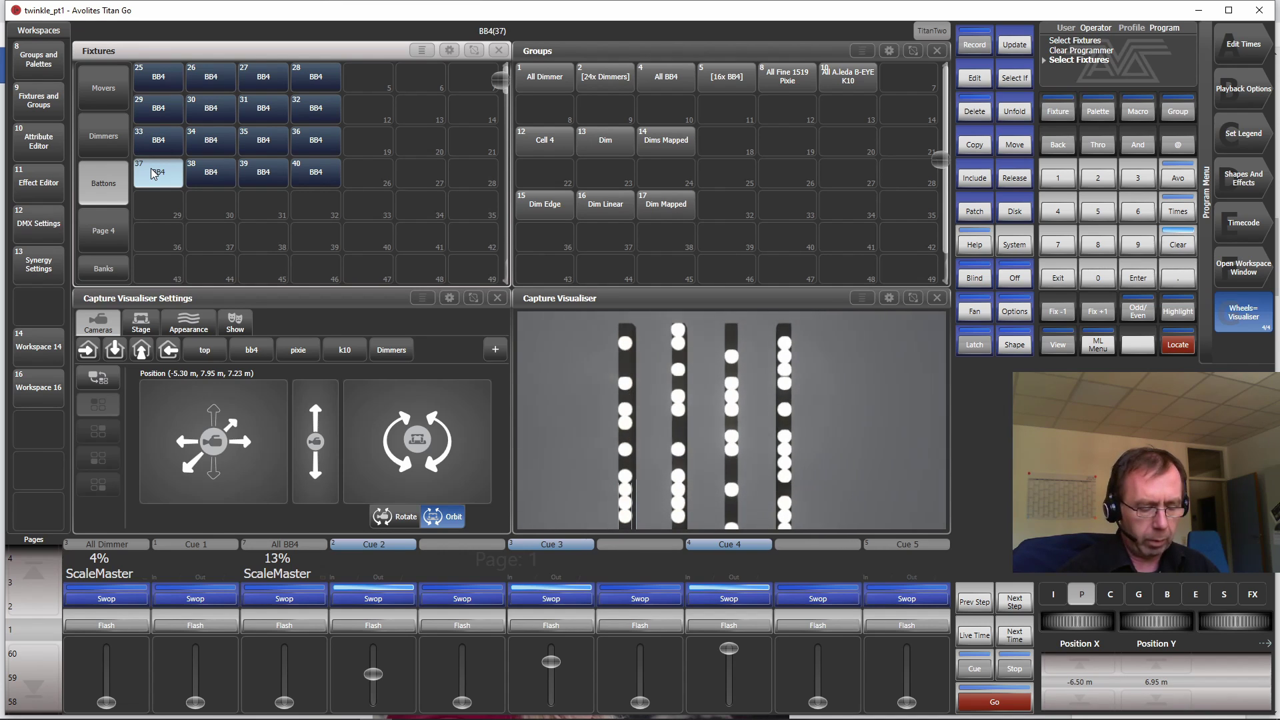
key(Escape)
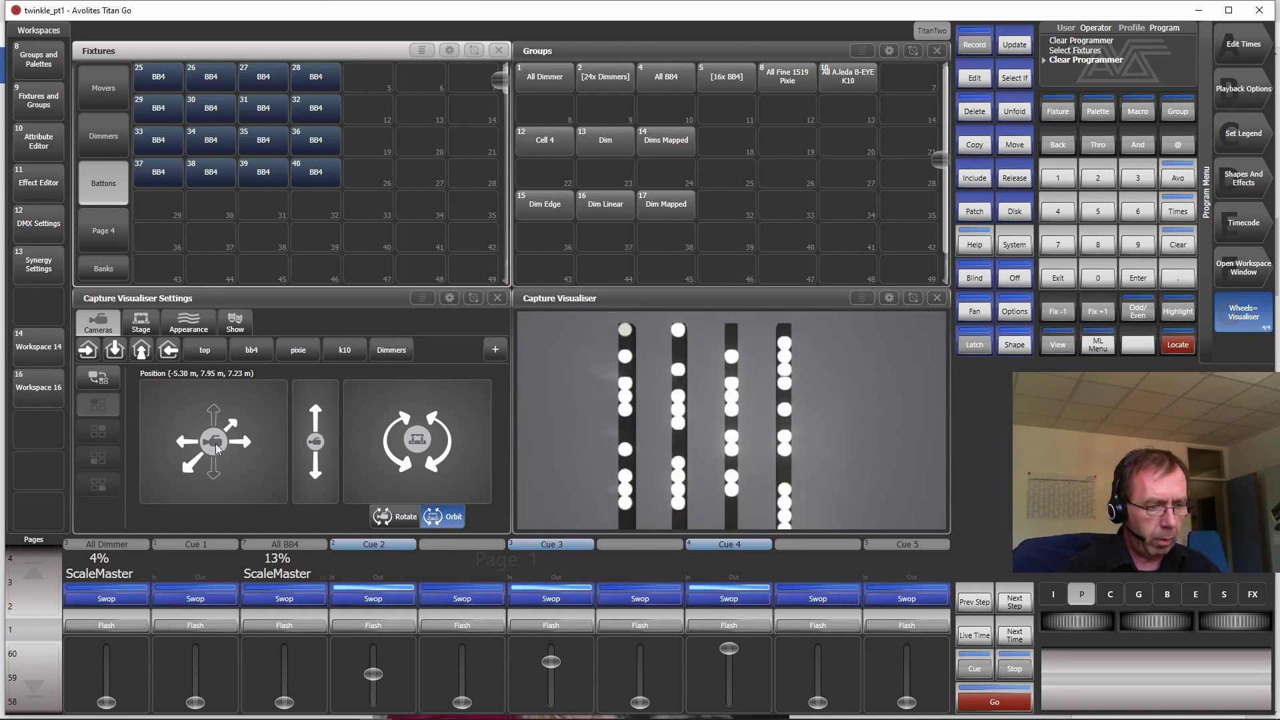
Fit all four BB4 columns in the visualiser and bring the Cue 2 playback down to zero
drag(216, 448, 218, 502)
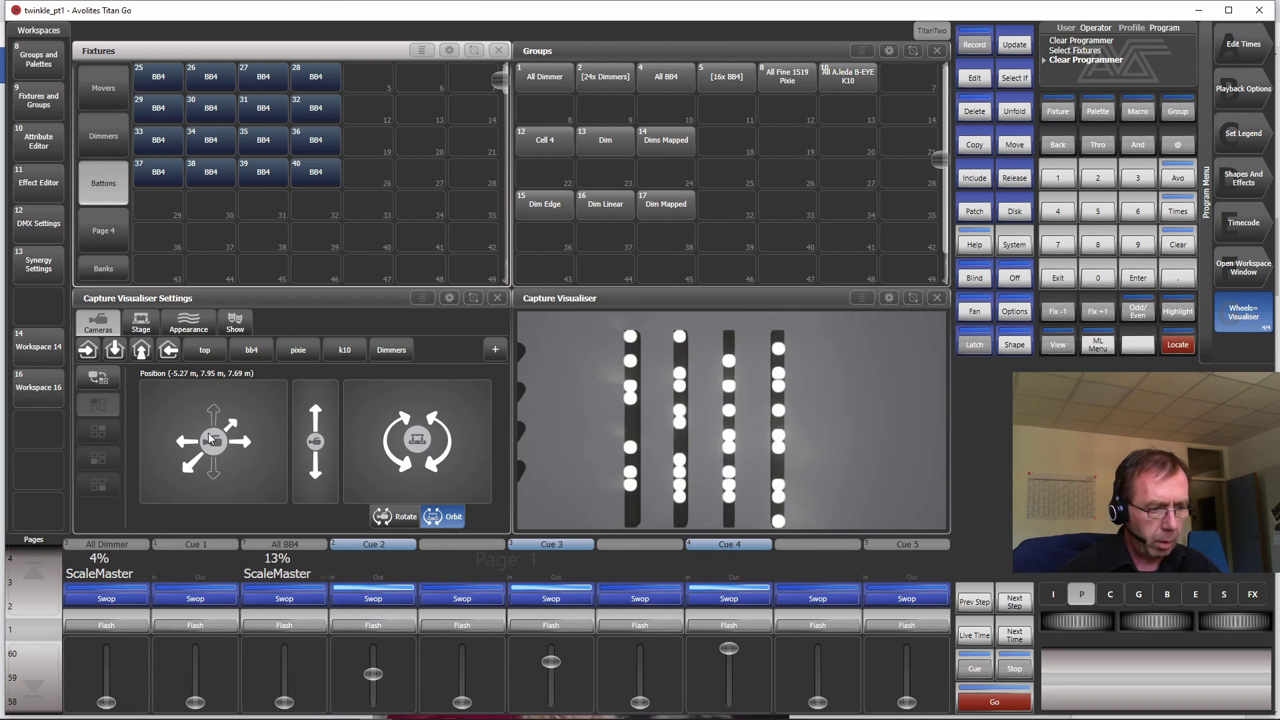
drag(212, 444, 211, 542)
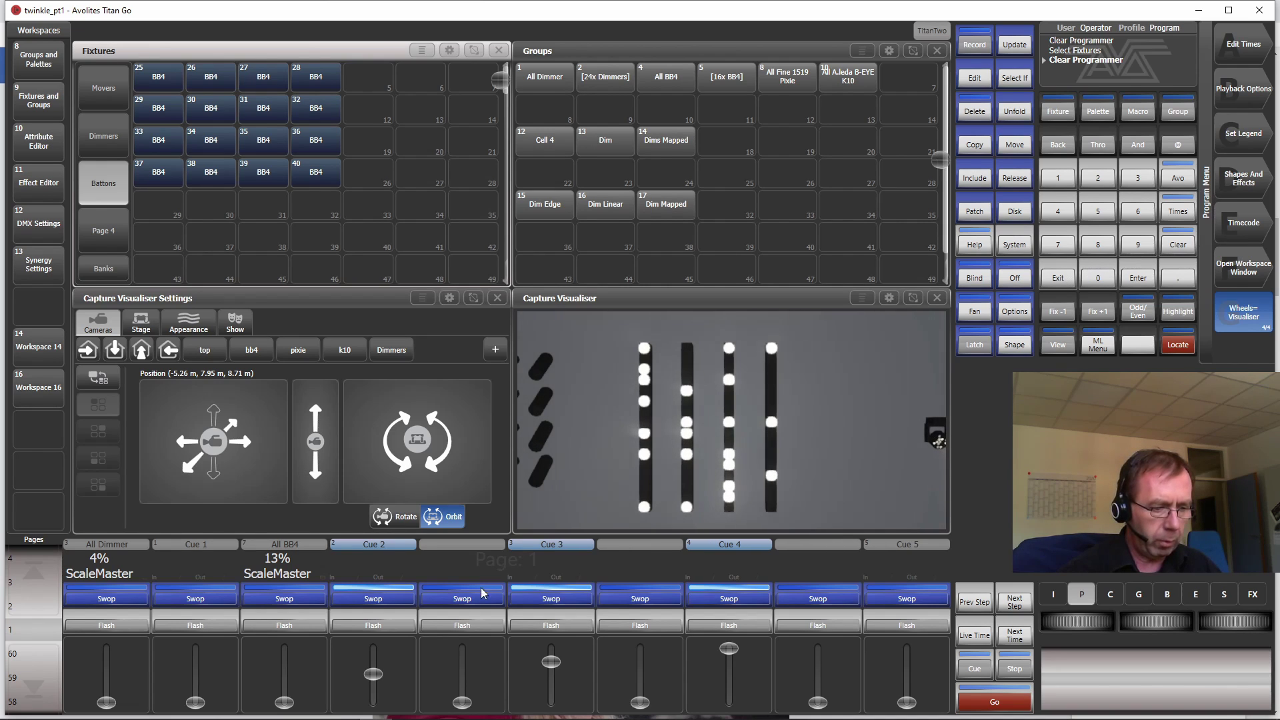
drag(363, 674, 367, 710)
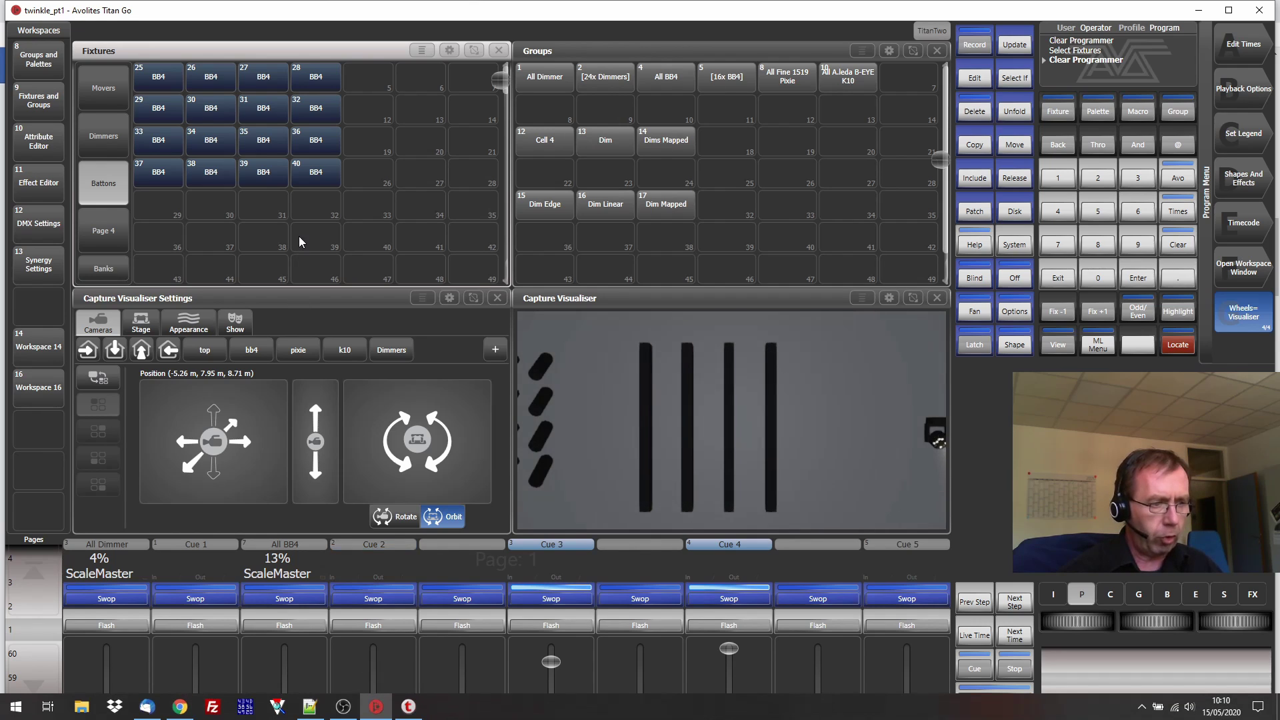
Select the outer ring of BB4 fixtures around the grid, leaving out 30, 31, 34 and 35, and locate them
mouse_move(160, 77)
mouse_down()
mouse_move(316, 73)
mouse_move(312, 185)
mouse_move(150, 172)
mouse_up()
click(154, 120)
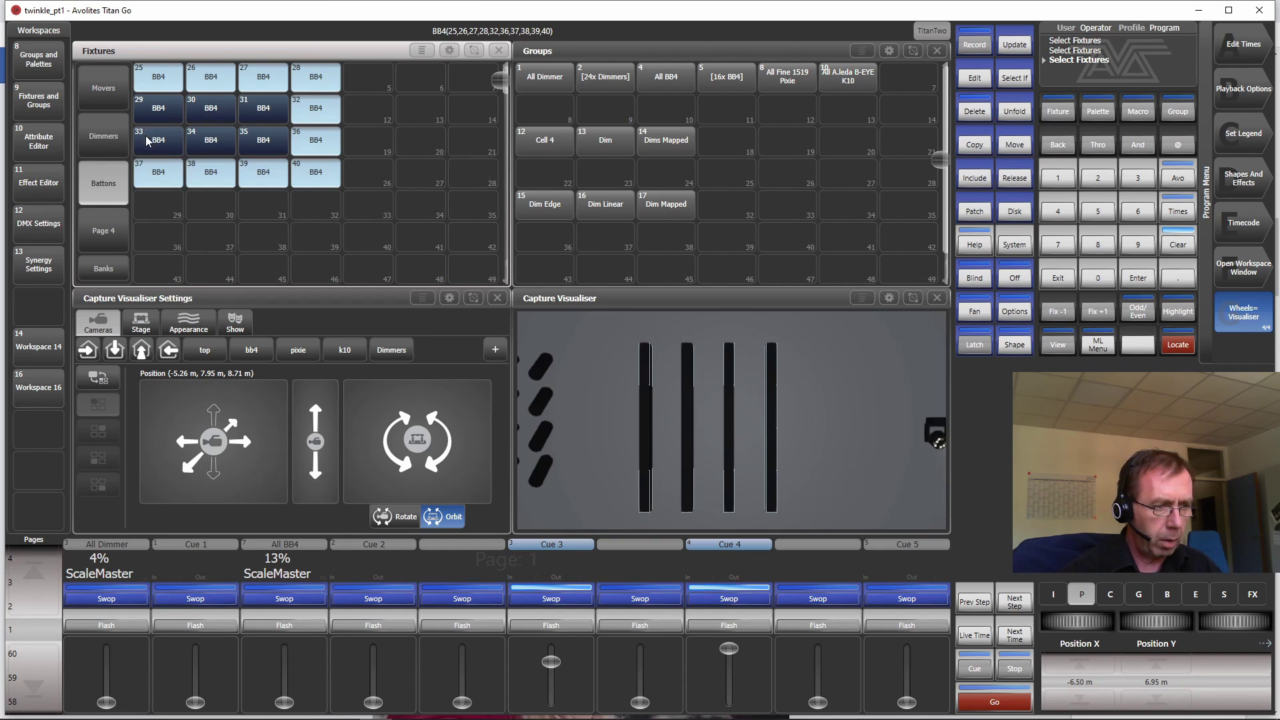
click(147, 137)
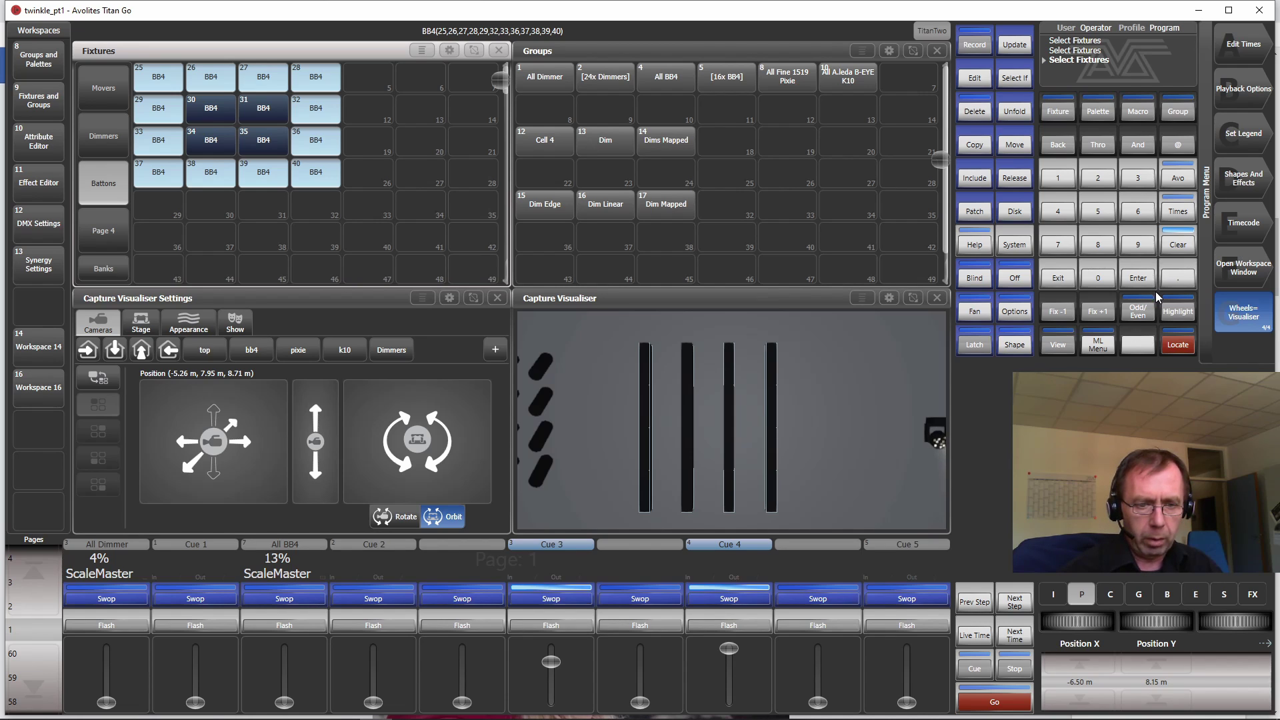
click(1176, 345)
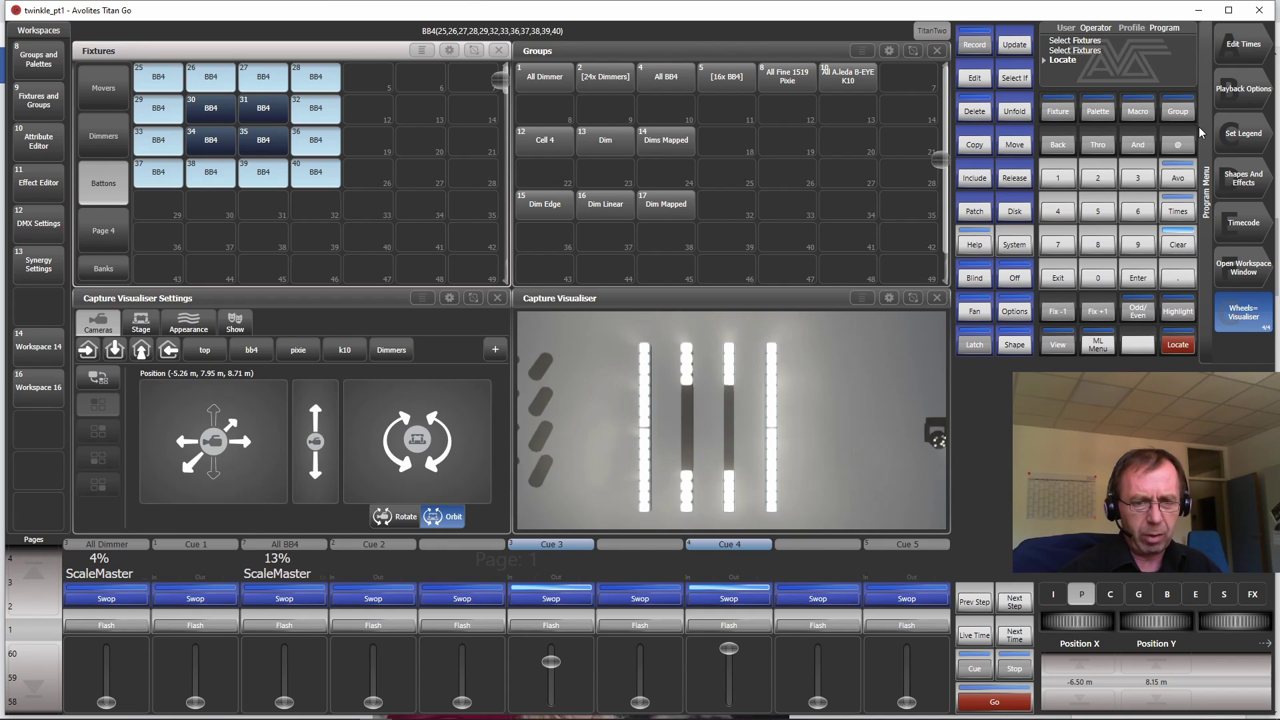
Create a dimmer shape on the selected fixtures, run it on the super fixtures, and set its spread to 9
click(1243, 181)
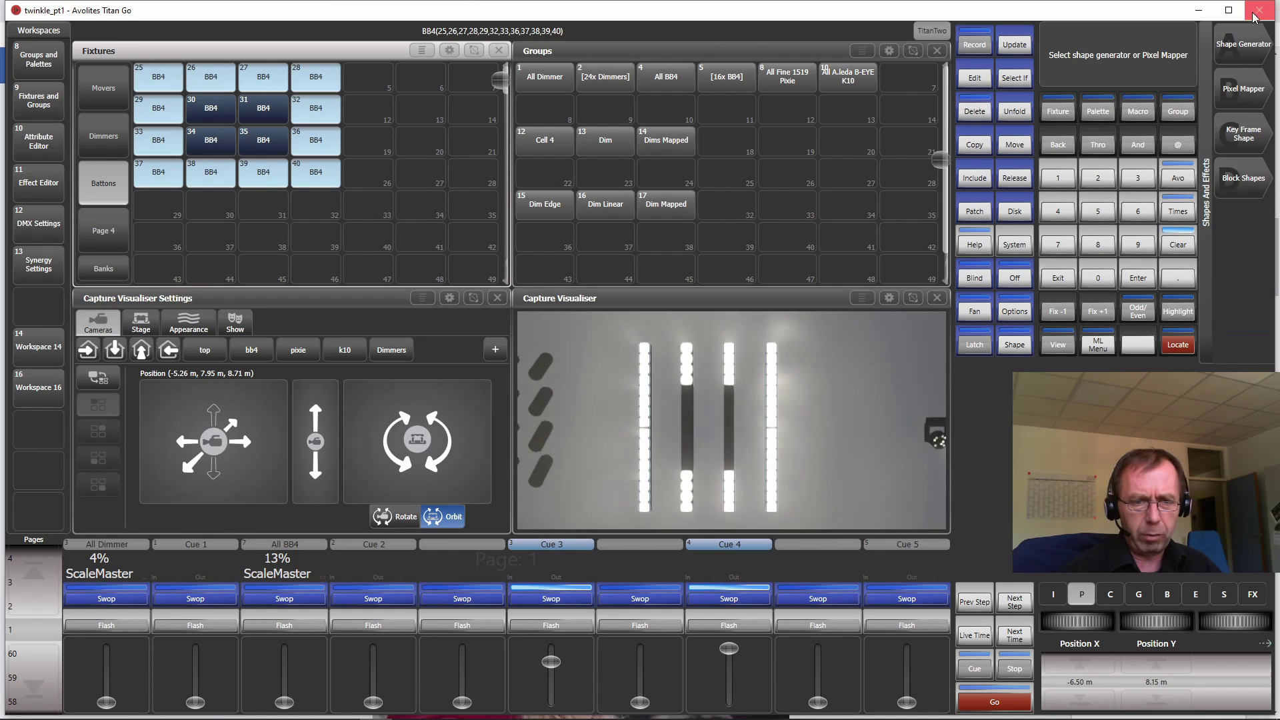
click(1237, 50)
click(1238, 50)
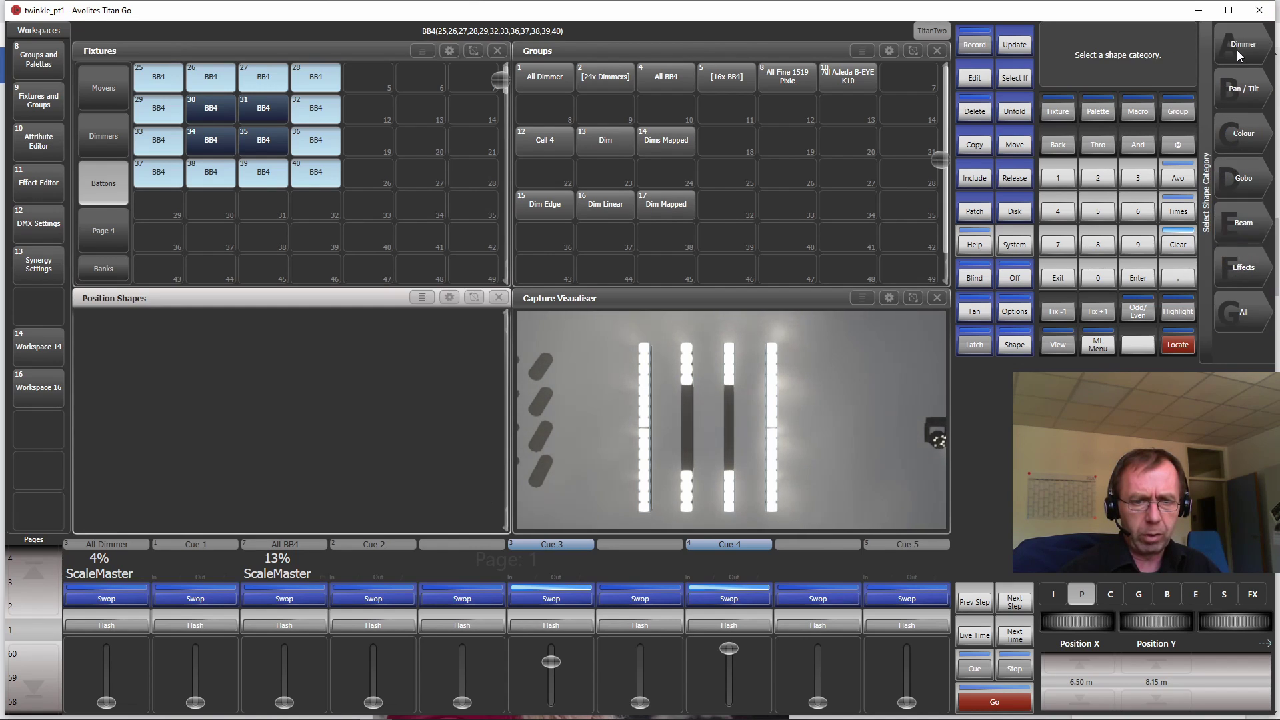
click(1237, 50)
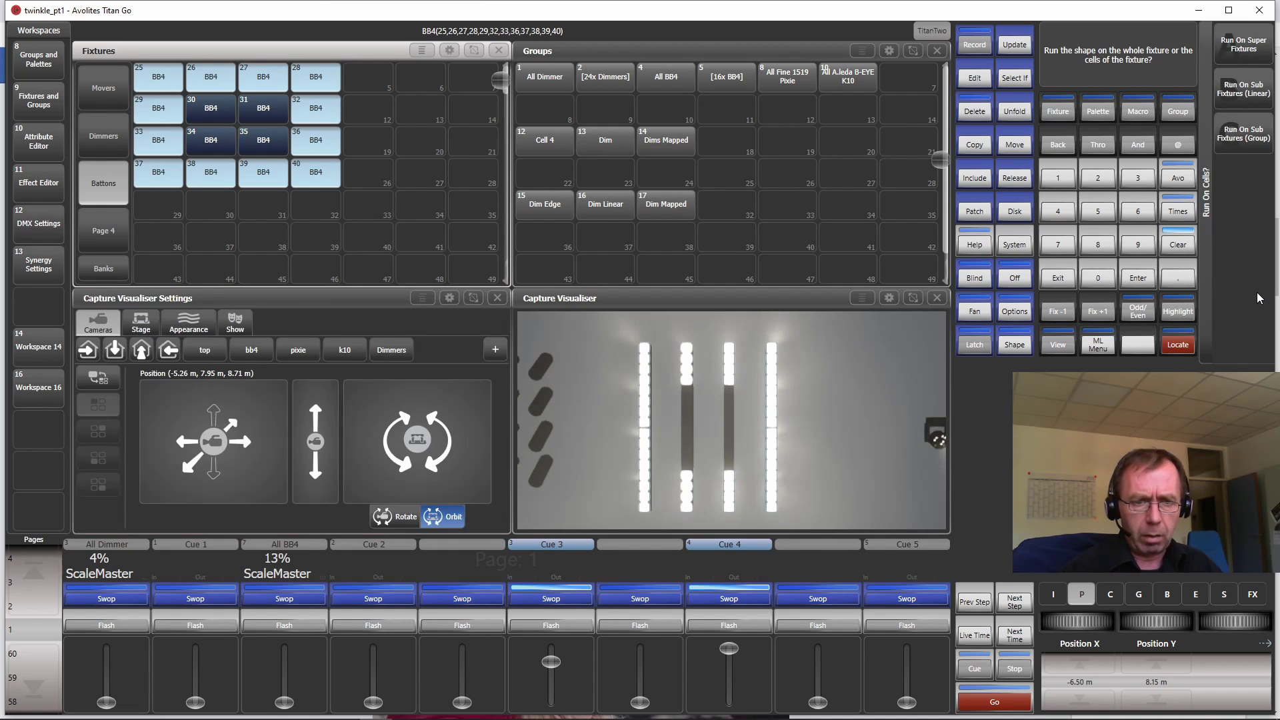
click(1253, 47)
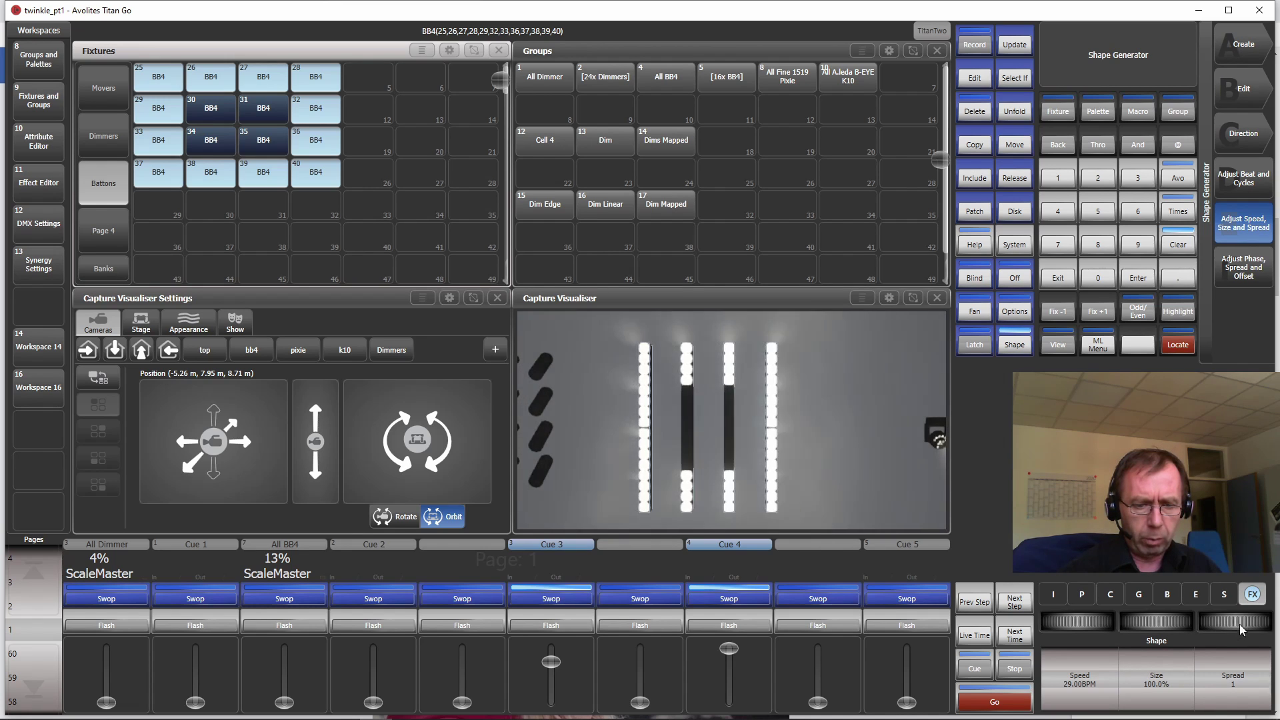
drag(1242, 618, 1256, 618)
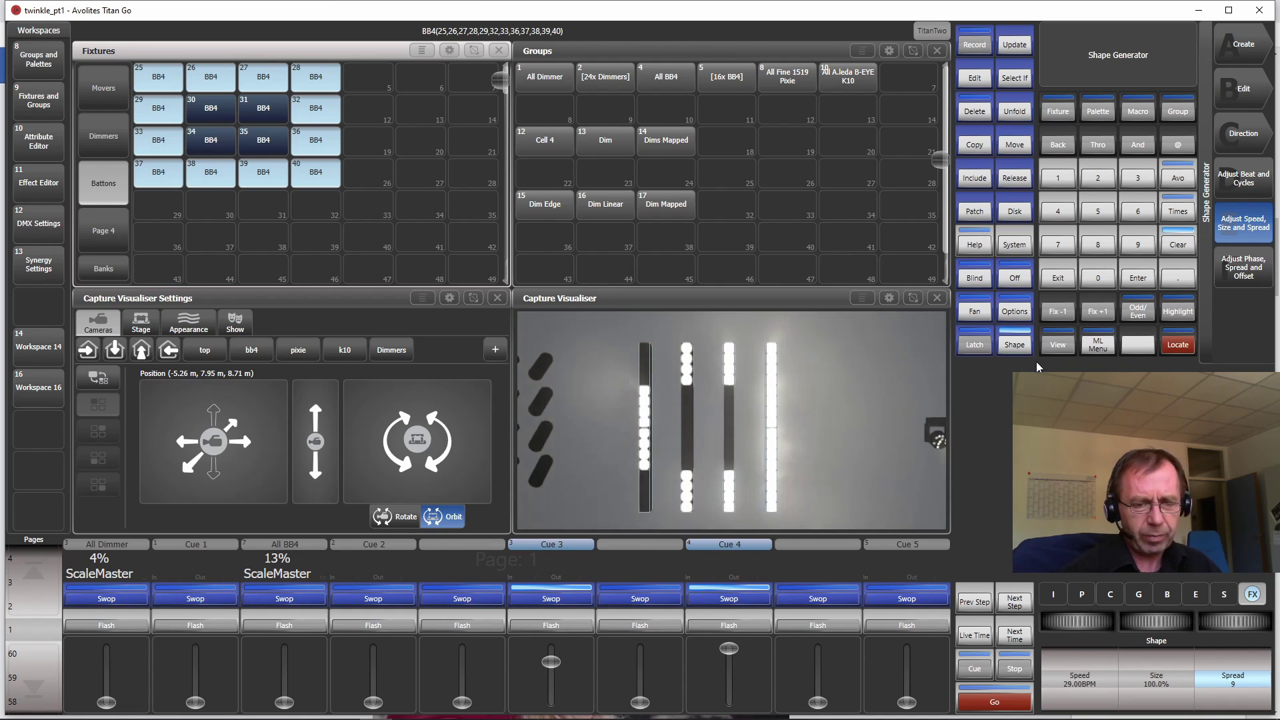
Clear the programmer to remove the dimmer shape and the selected BB4 fixtures
click(1183, 244)
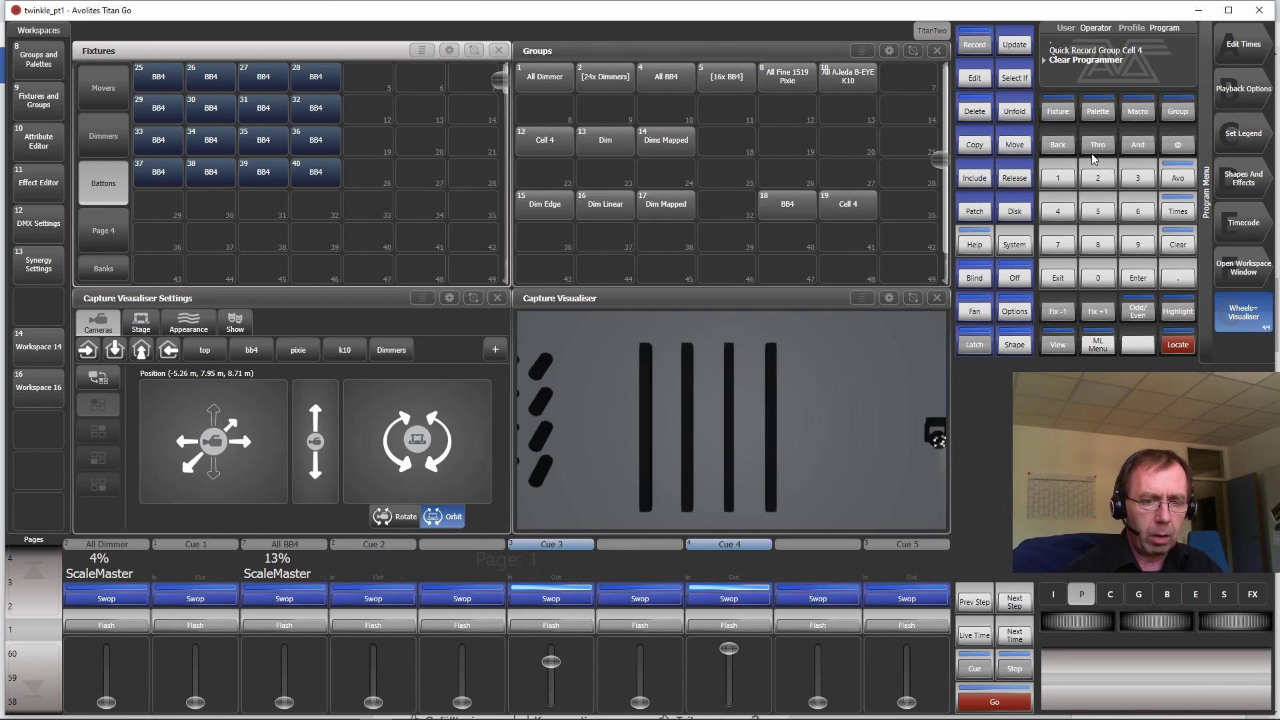
click(1100, 180)
click(1097, 213)
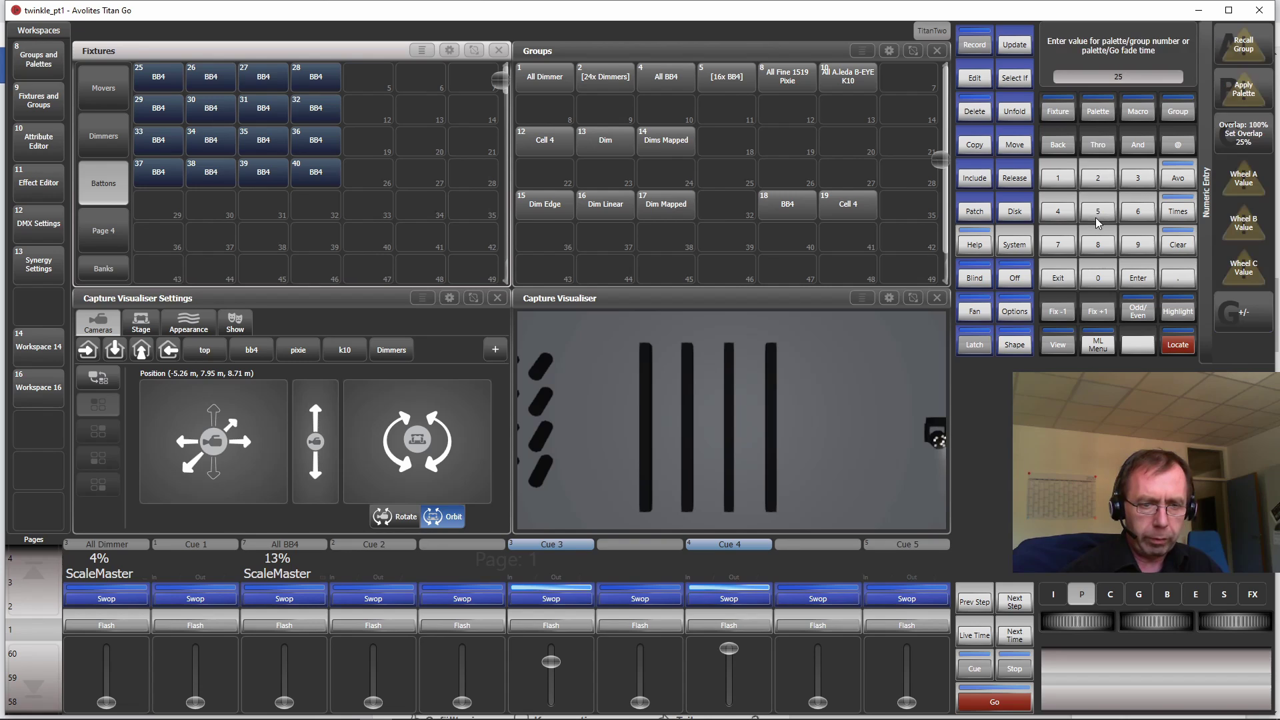
click(1176, 280)
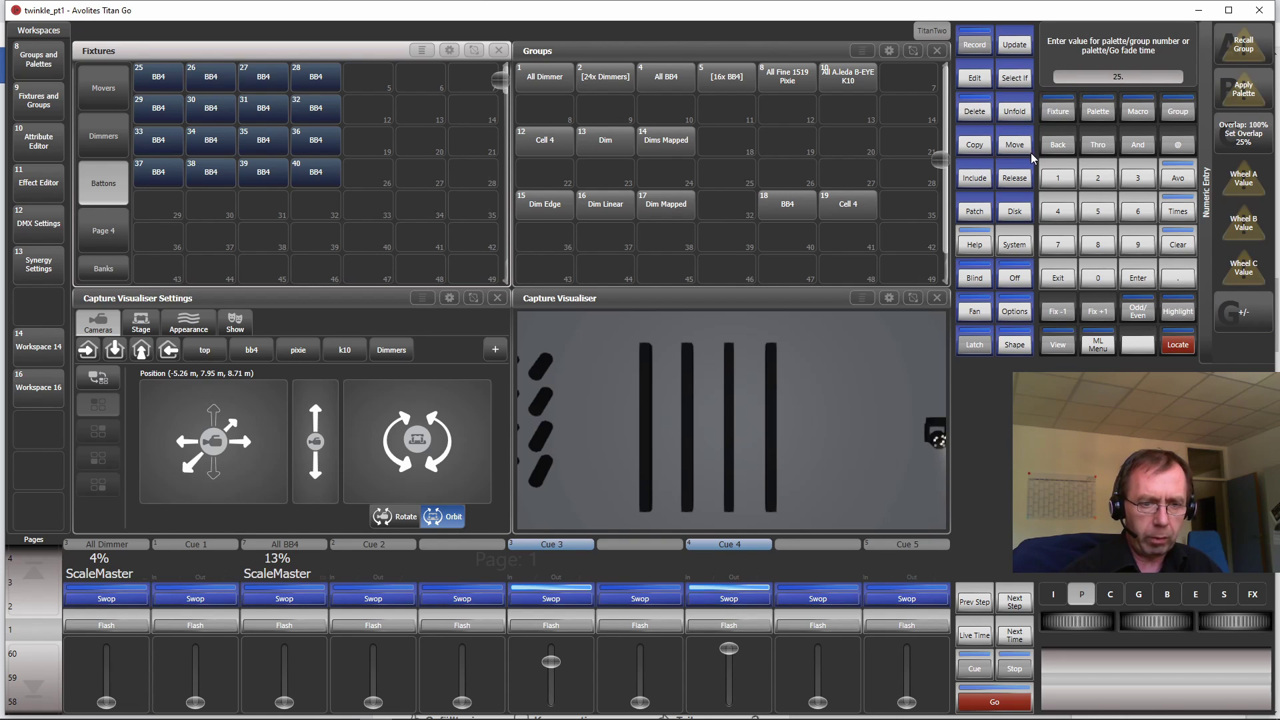
click(1063, 179)
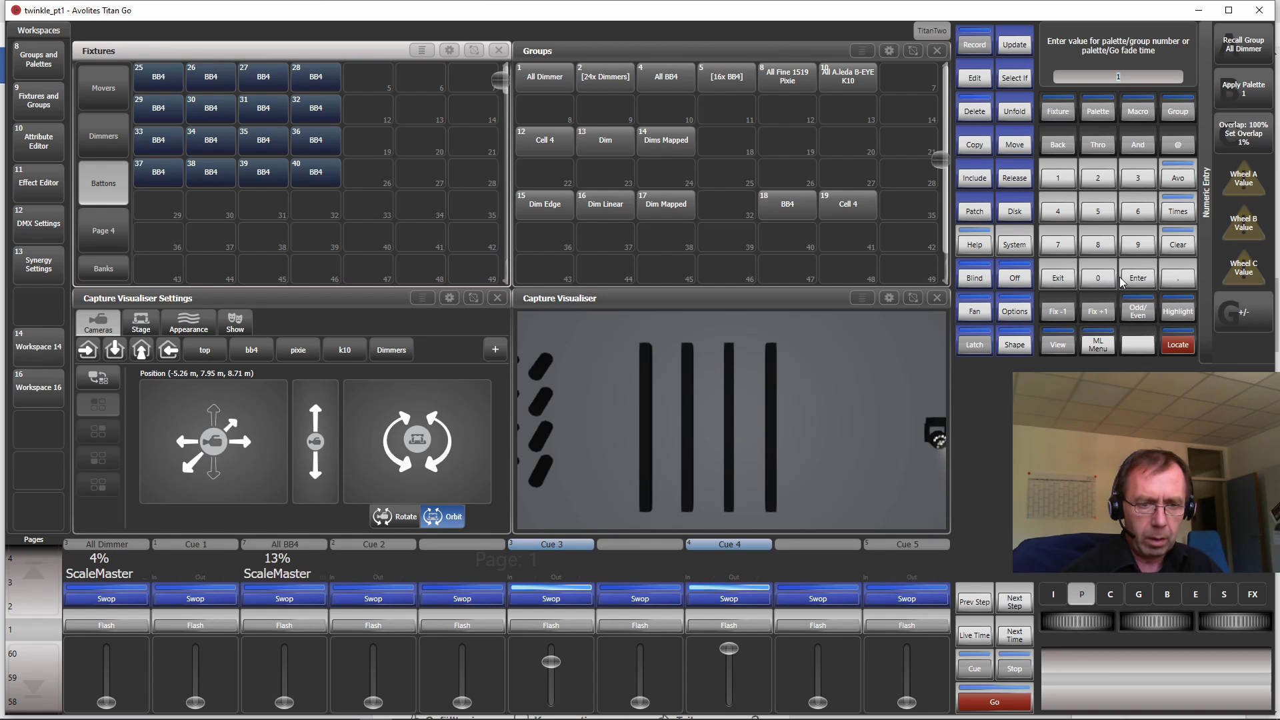
click(1060, 275)
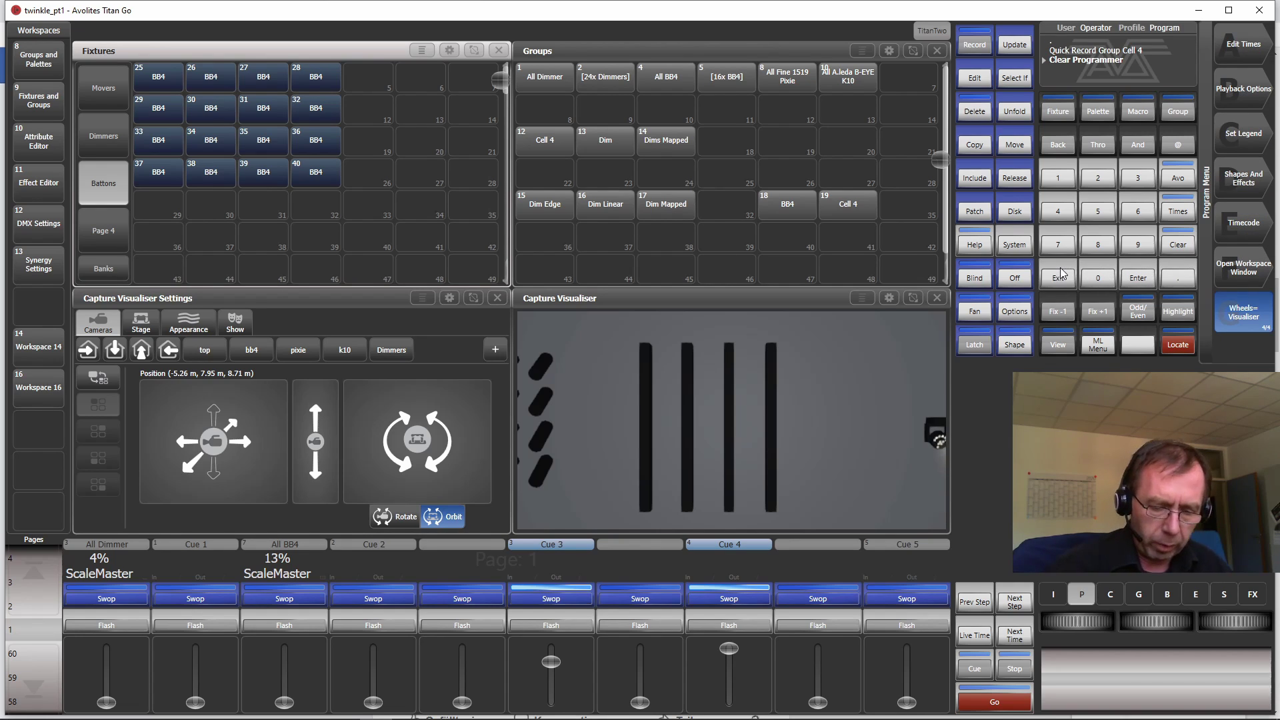
Select cell 25.1 of the first BB4 column by its number and locate it
text(2)
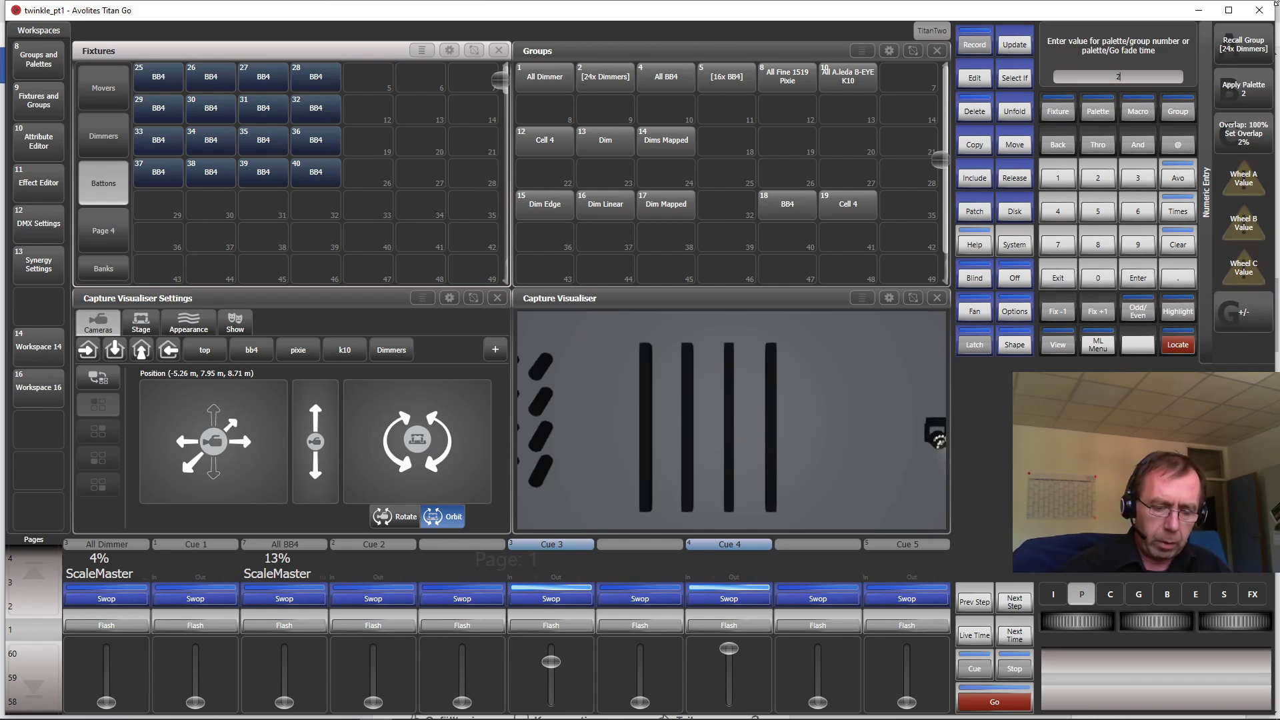
text(5.1)
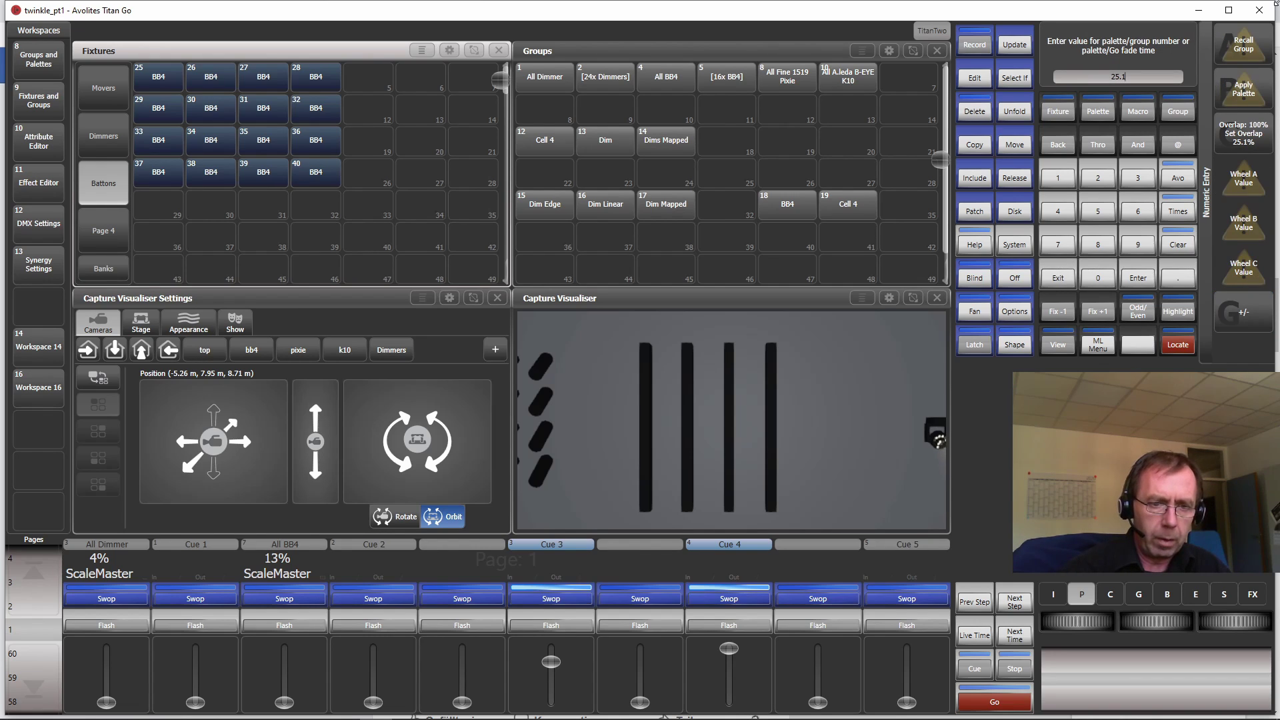
key(Return)
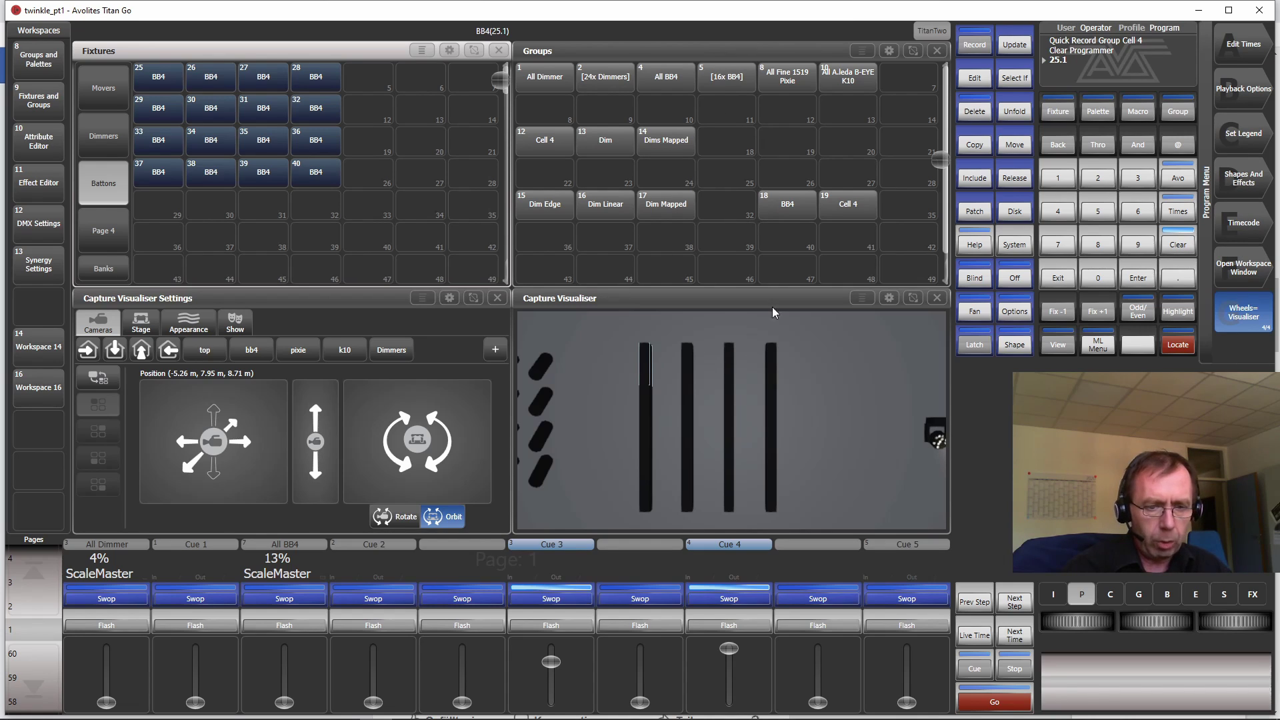
click(1177, 345)
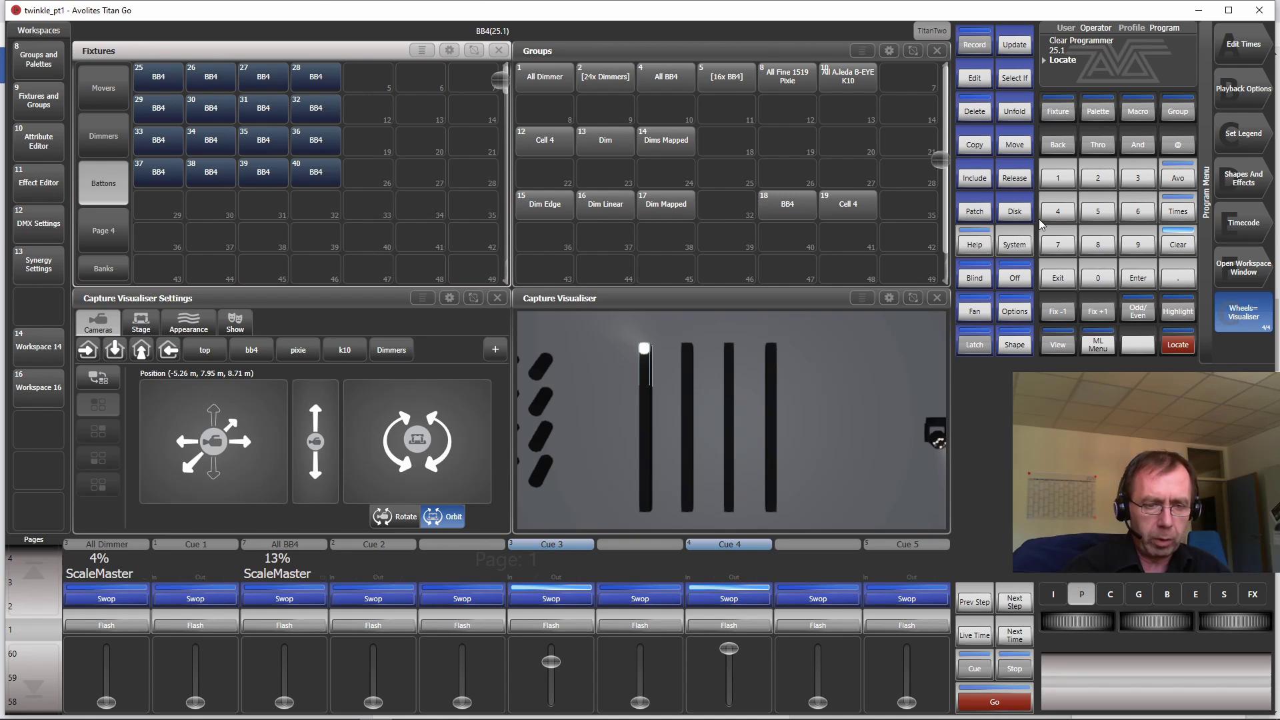
Select cells 26.1 through 28.1 at the upper ends of the other three columns and locate them
text(2)
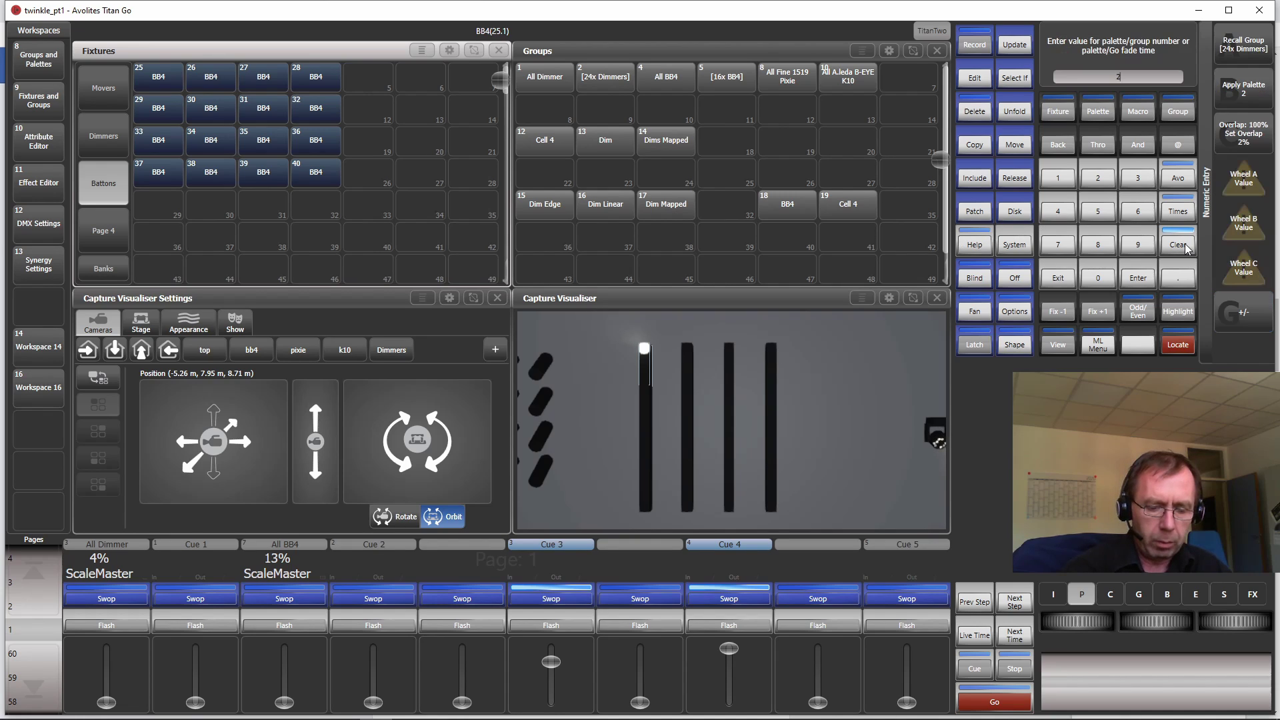
text(6.1t)
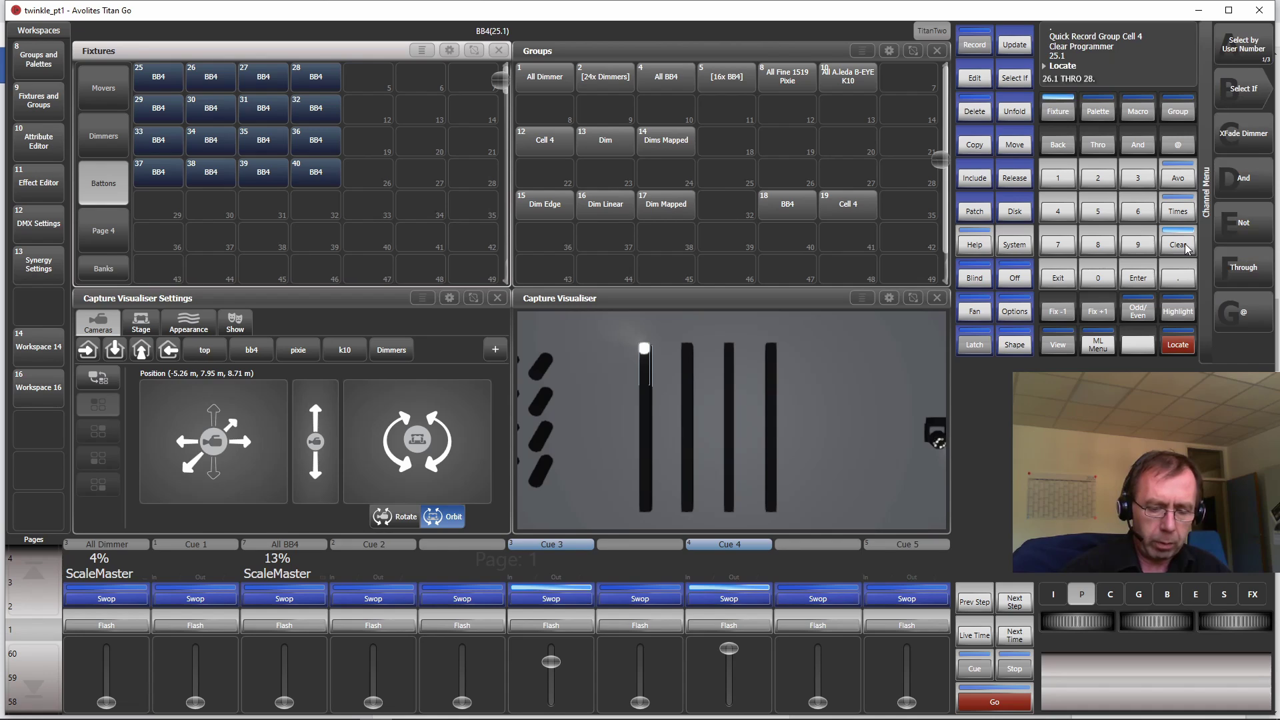
key(Return)
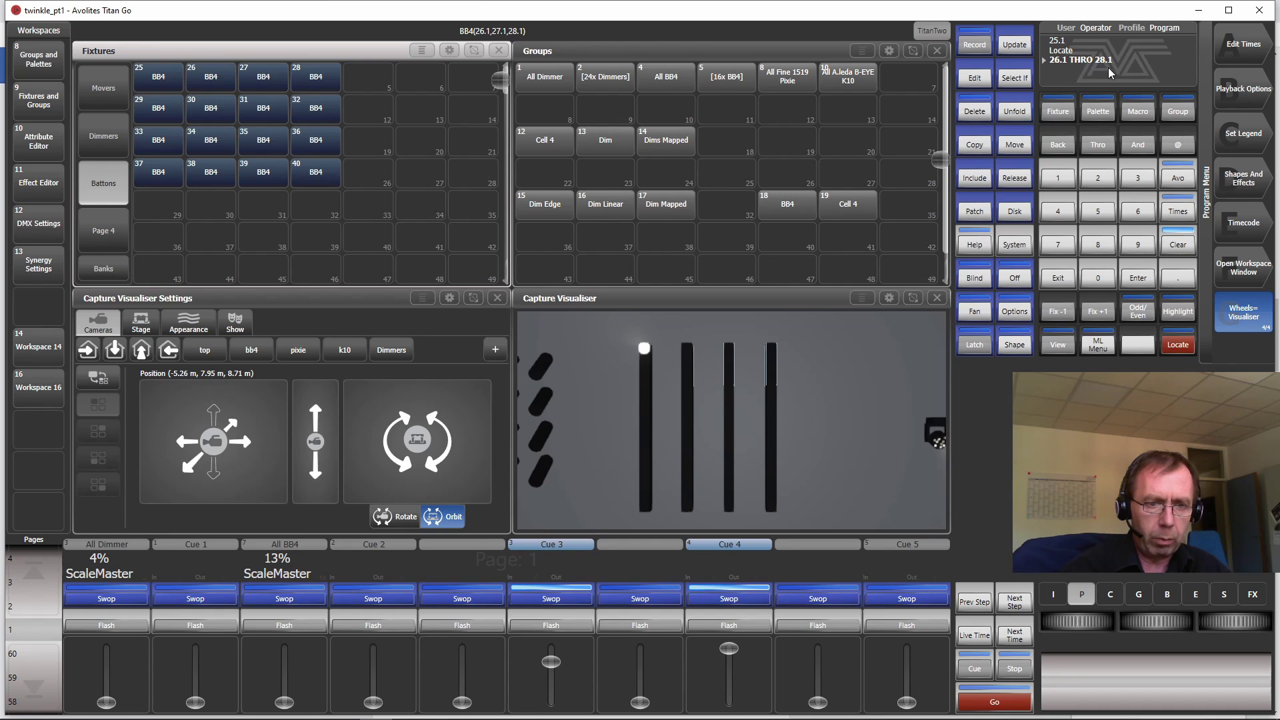
click(1179, 343)
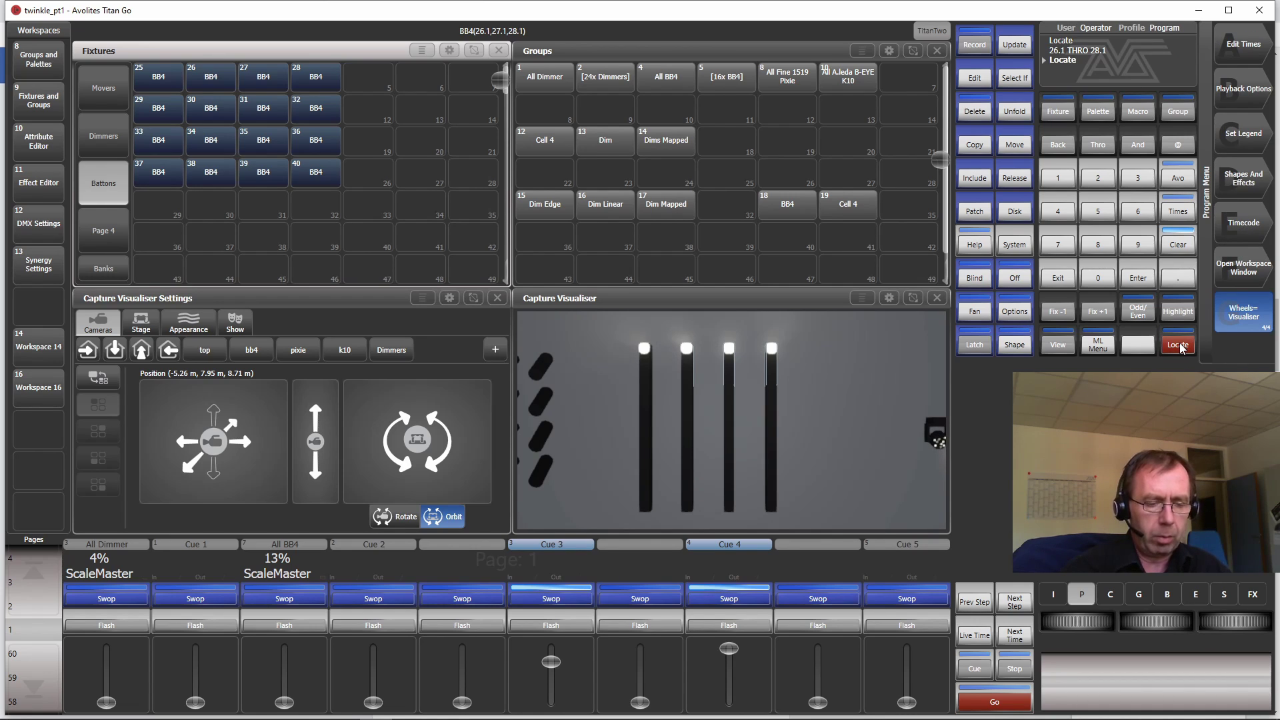
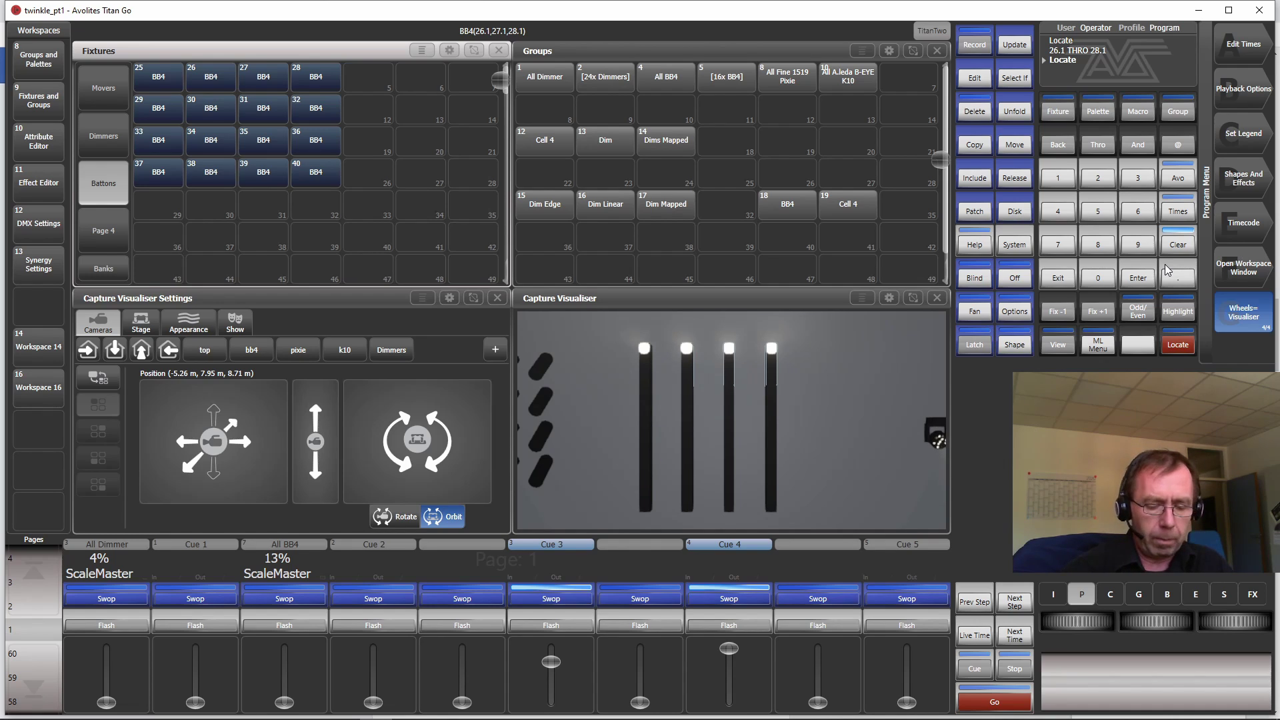
Select cells 28.4, 32.3, 36.2 and 40.4 along the last BB4 column together and locate them
text(28)
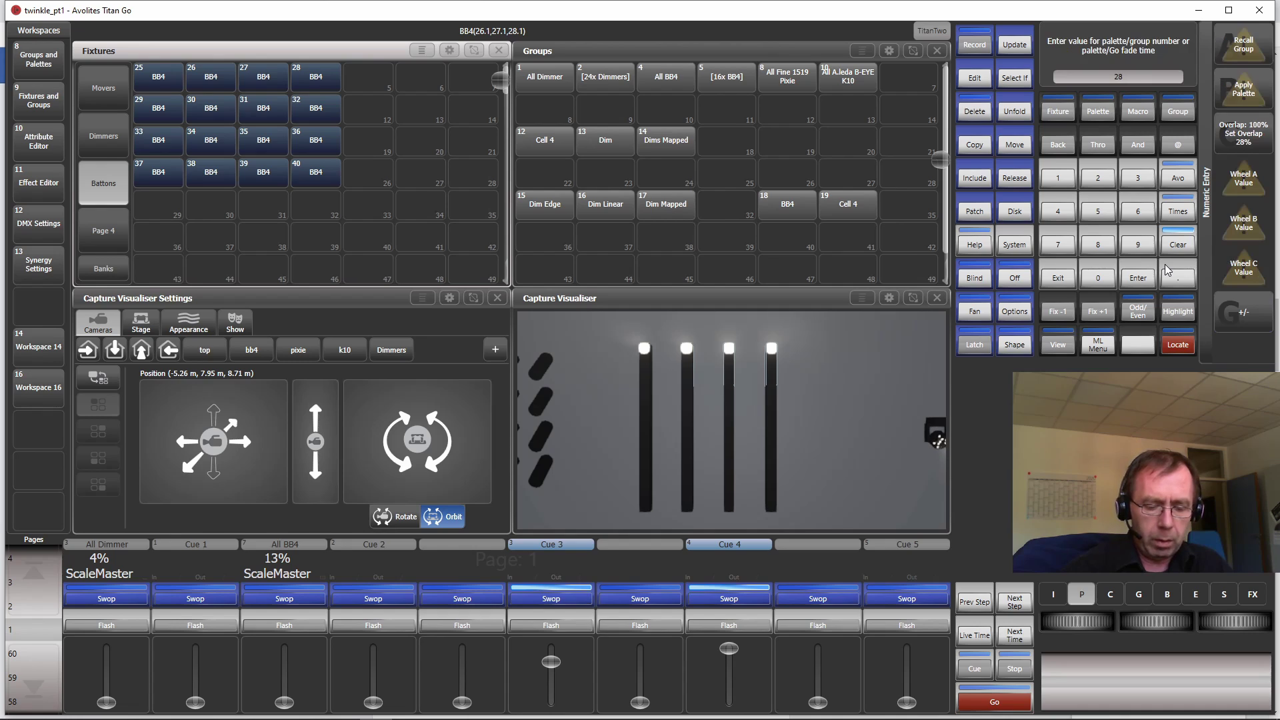
text(.4)
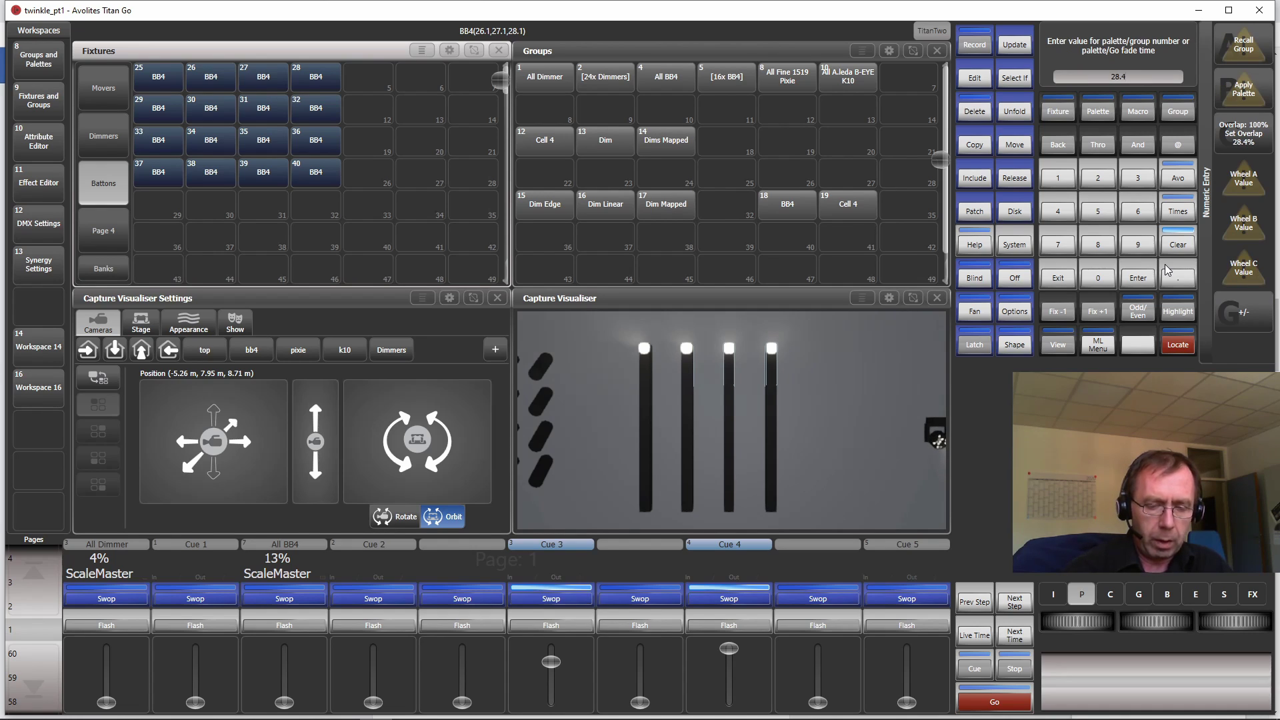
key(Return)
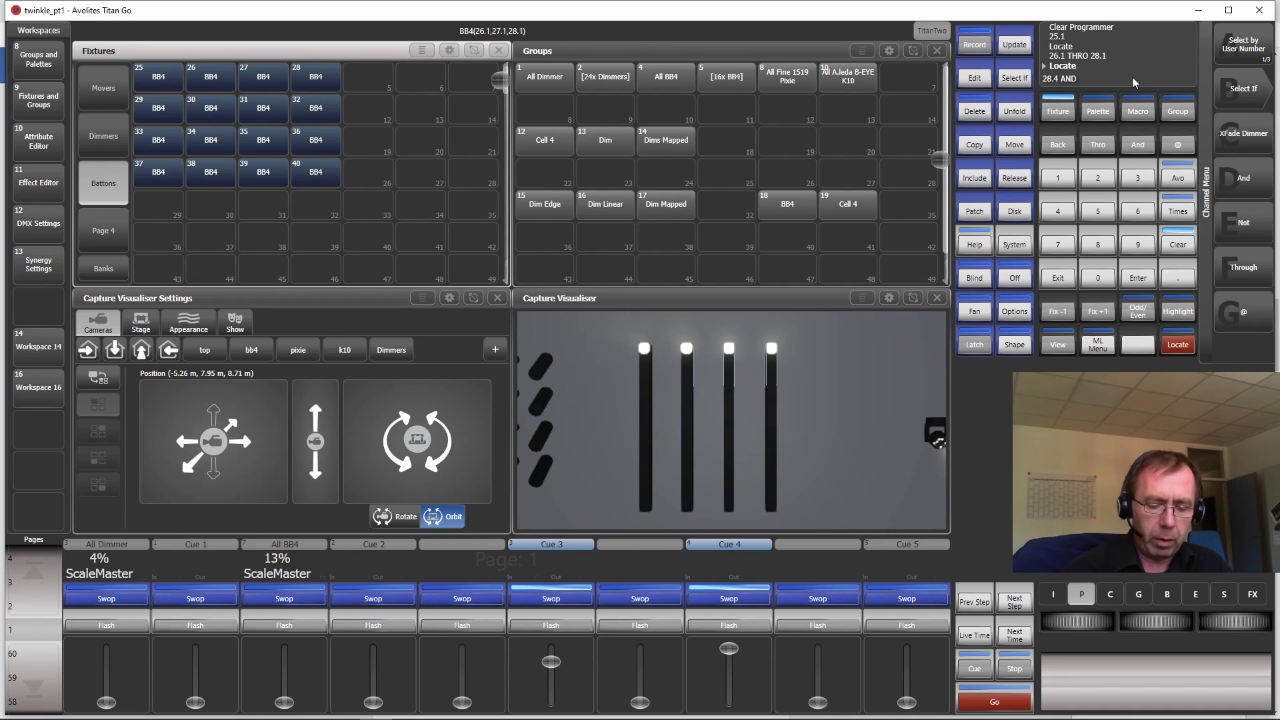
text(2.3 AND)
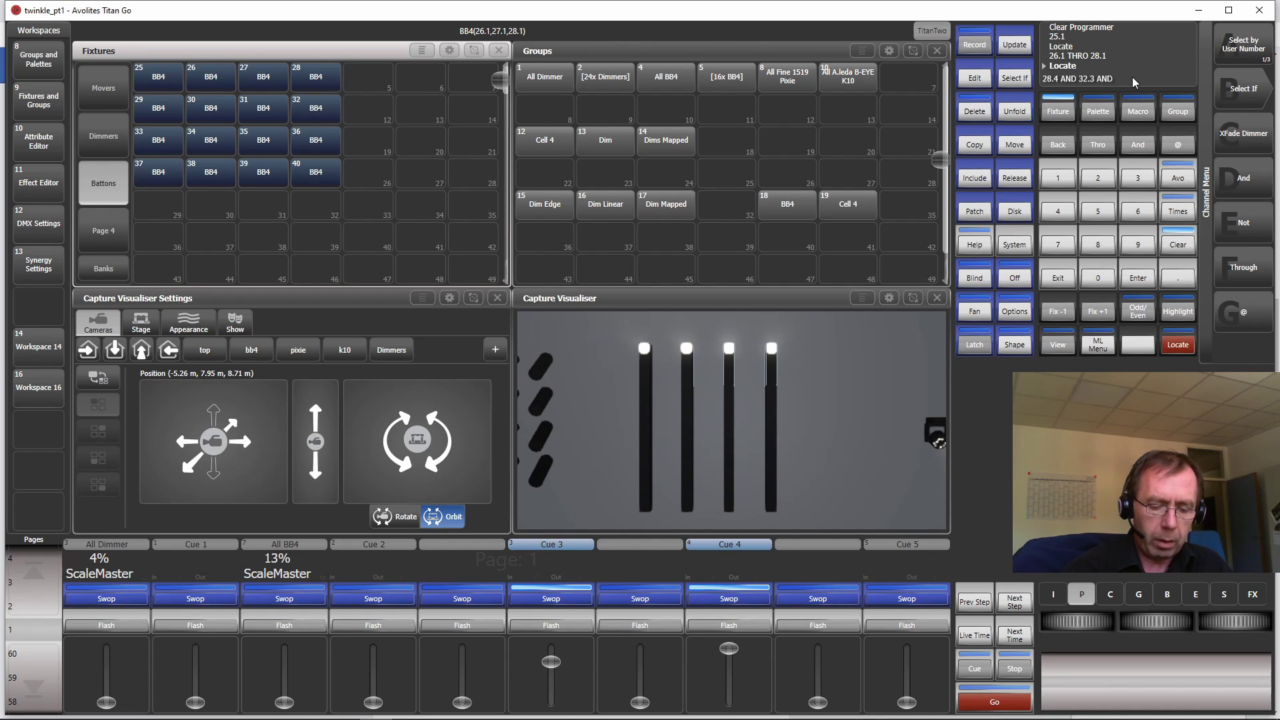
text( 36.2 AND 4)
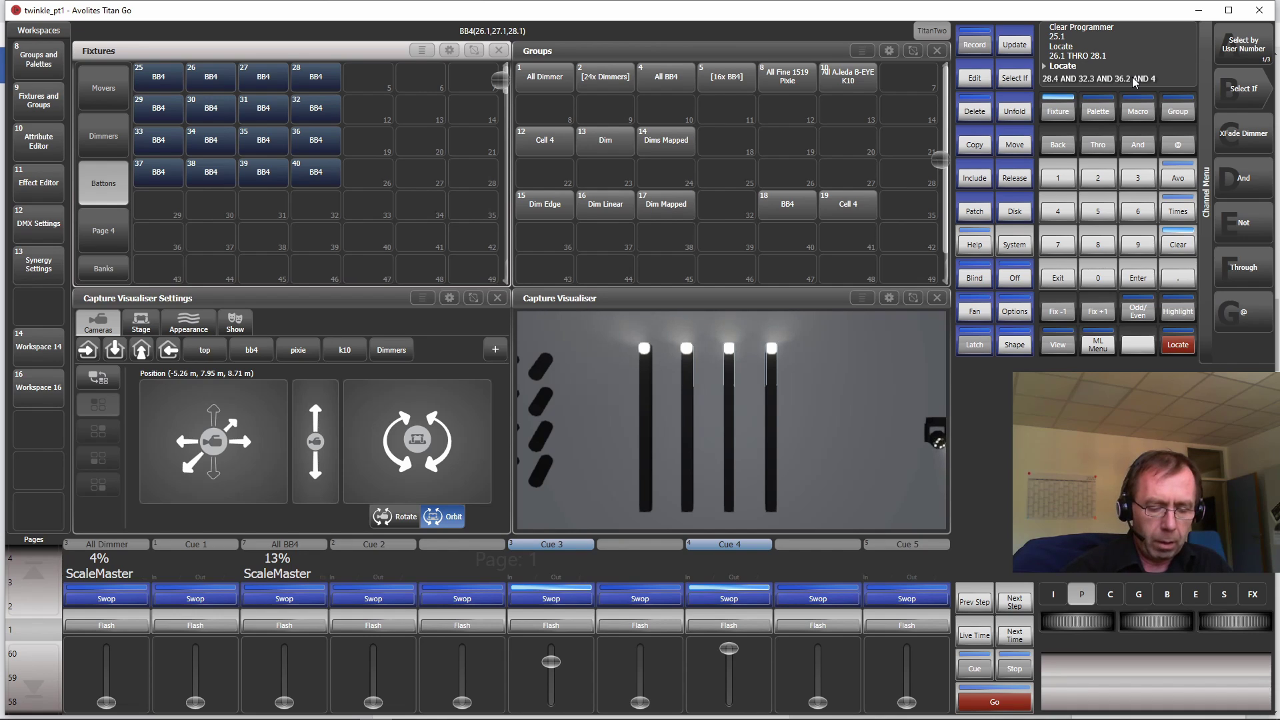
text(0.16)
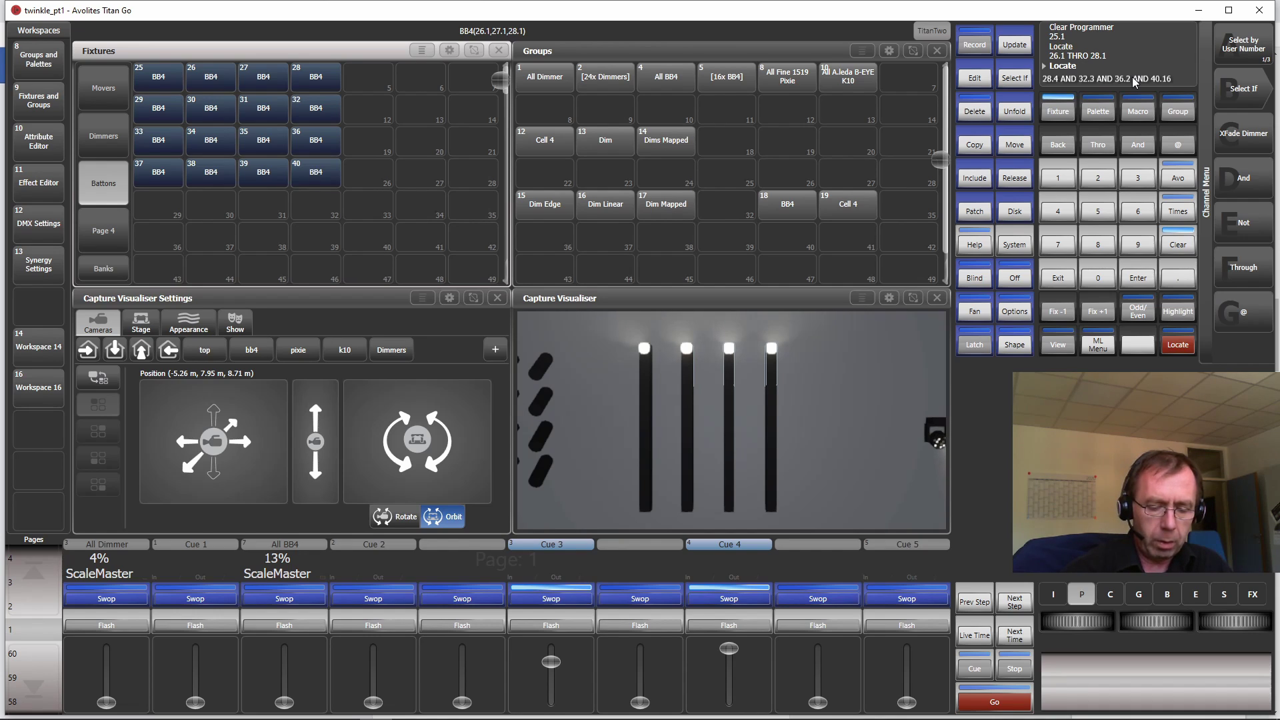
text( AND 40.4)
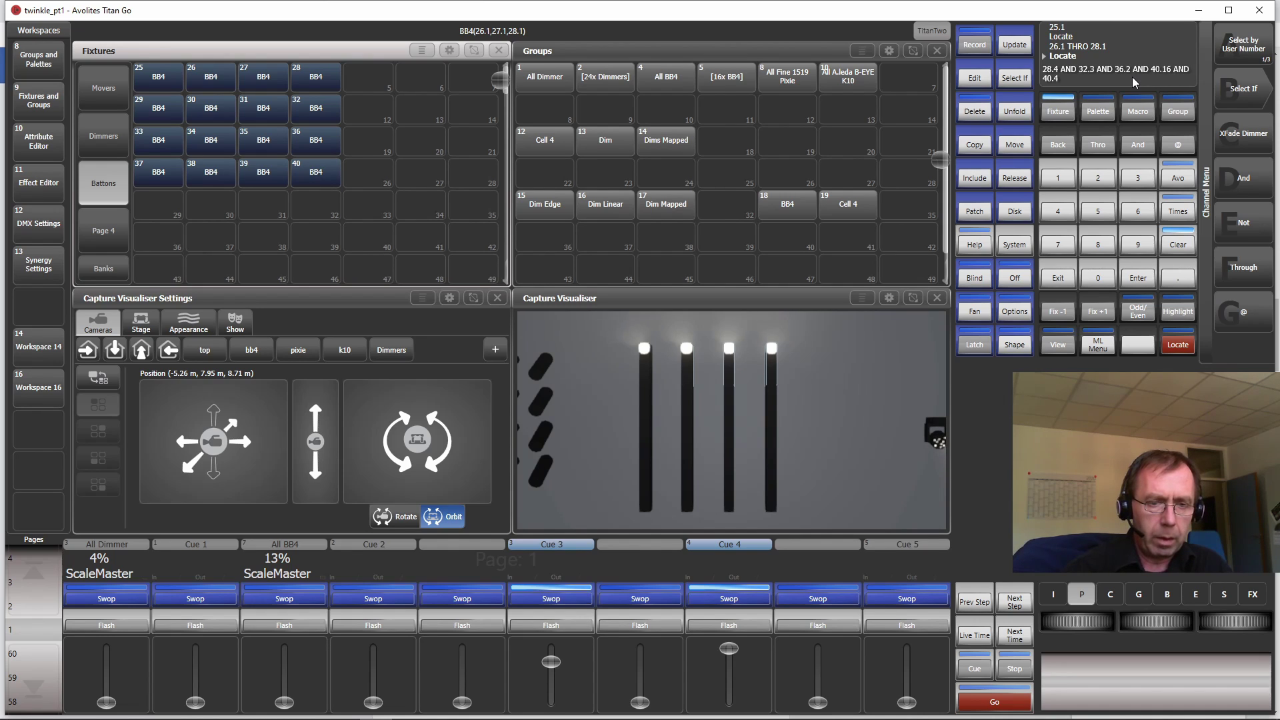
key(Return)
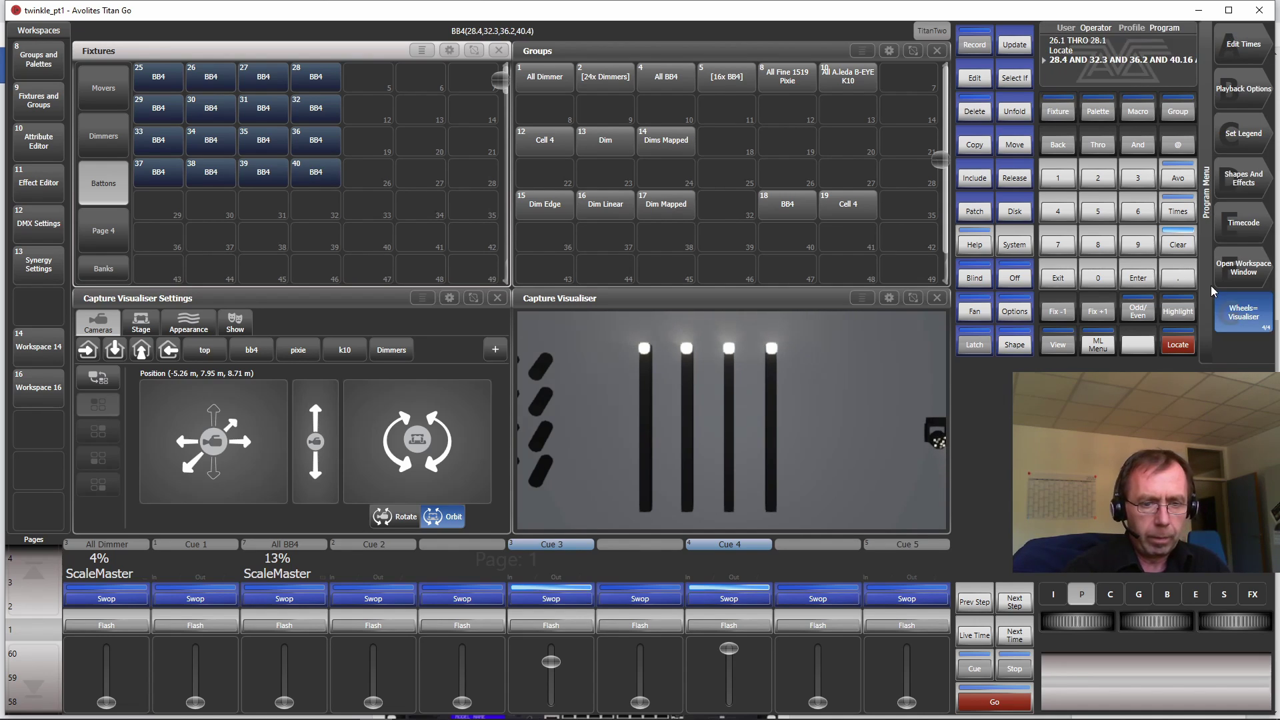
click(1177, 345)
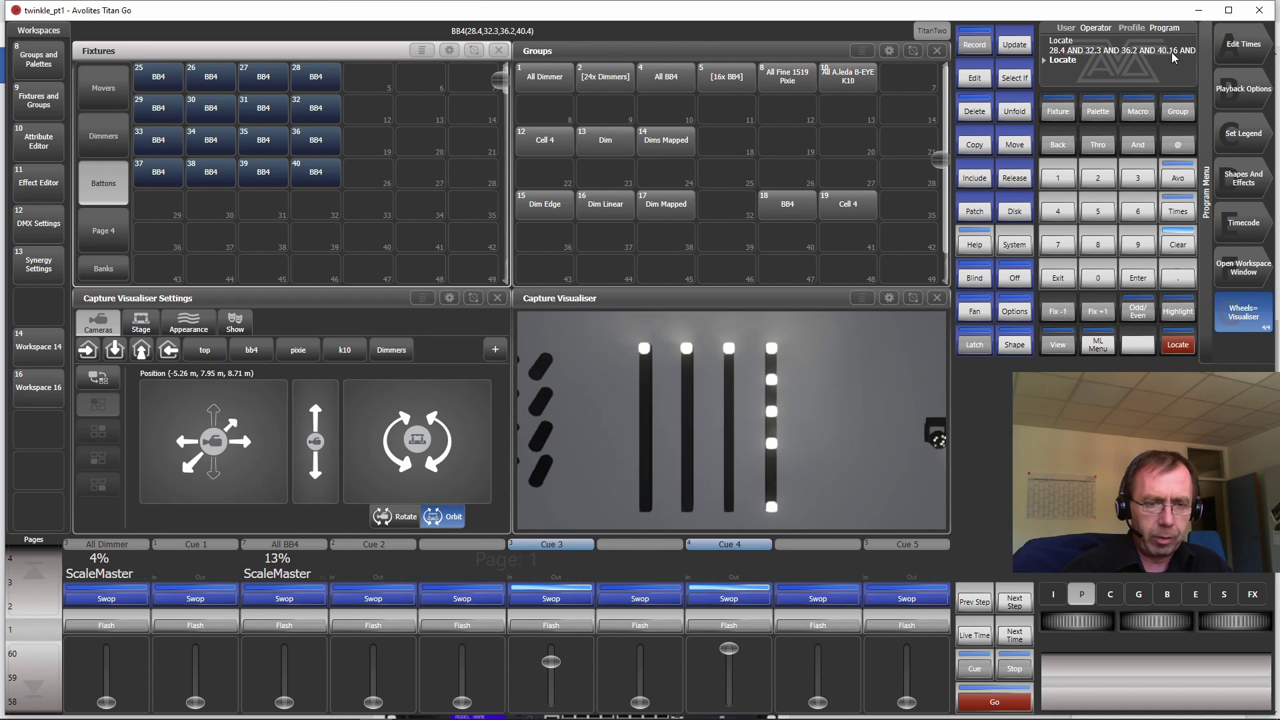
Locate cell 40.1 in the last column and cells 39.4 through 37.4 at the lower ends of the other columns
text(40.1)
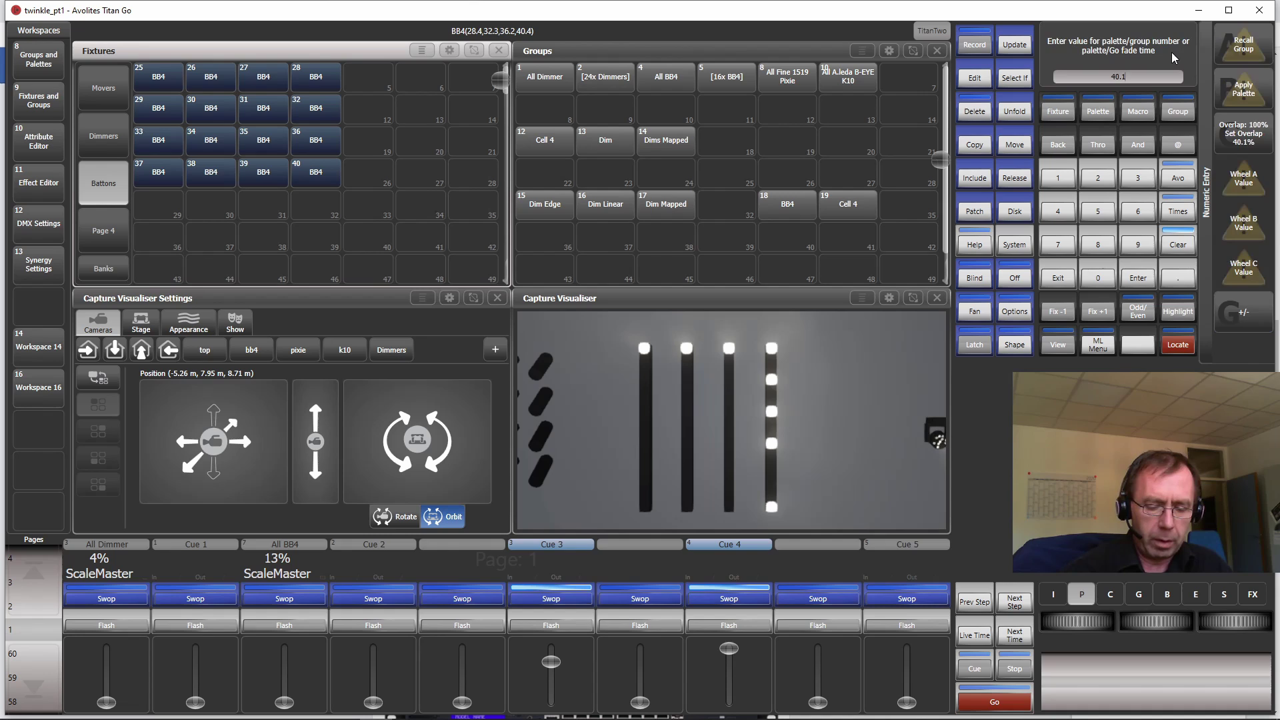
key(Return)
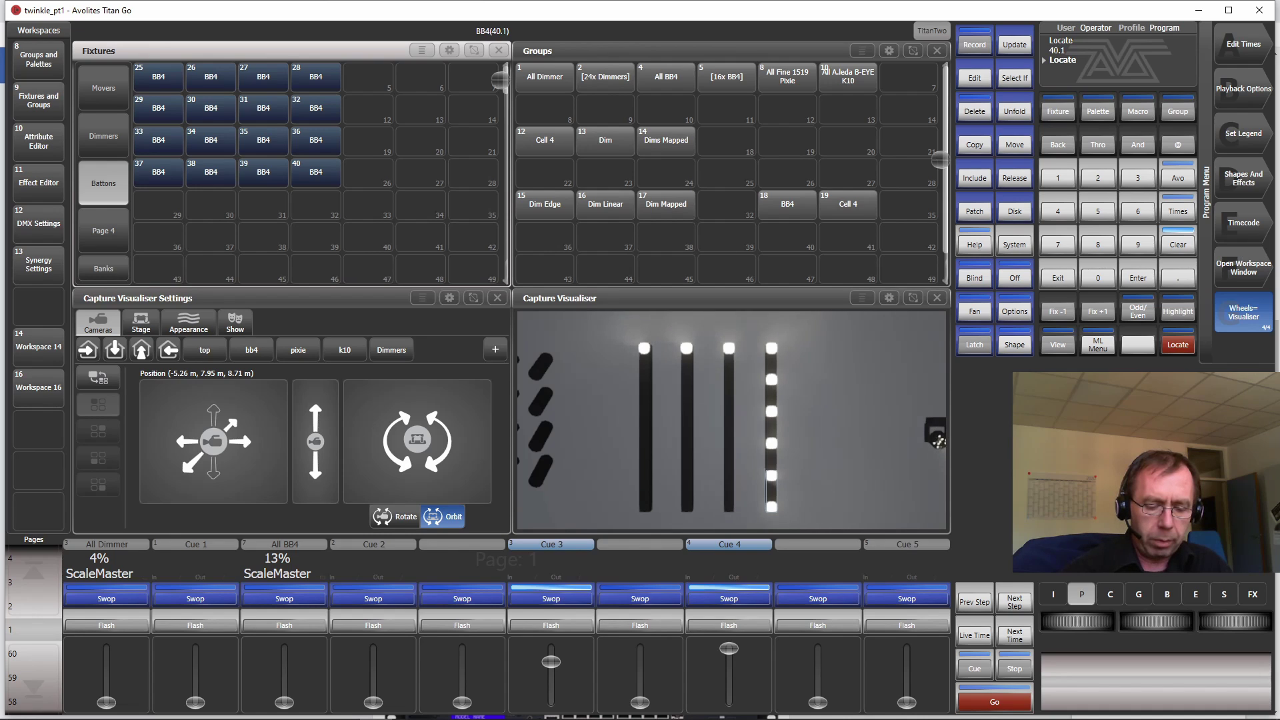
text(39)
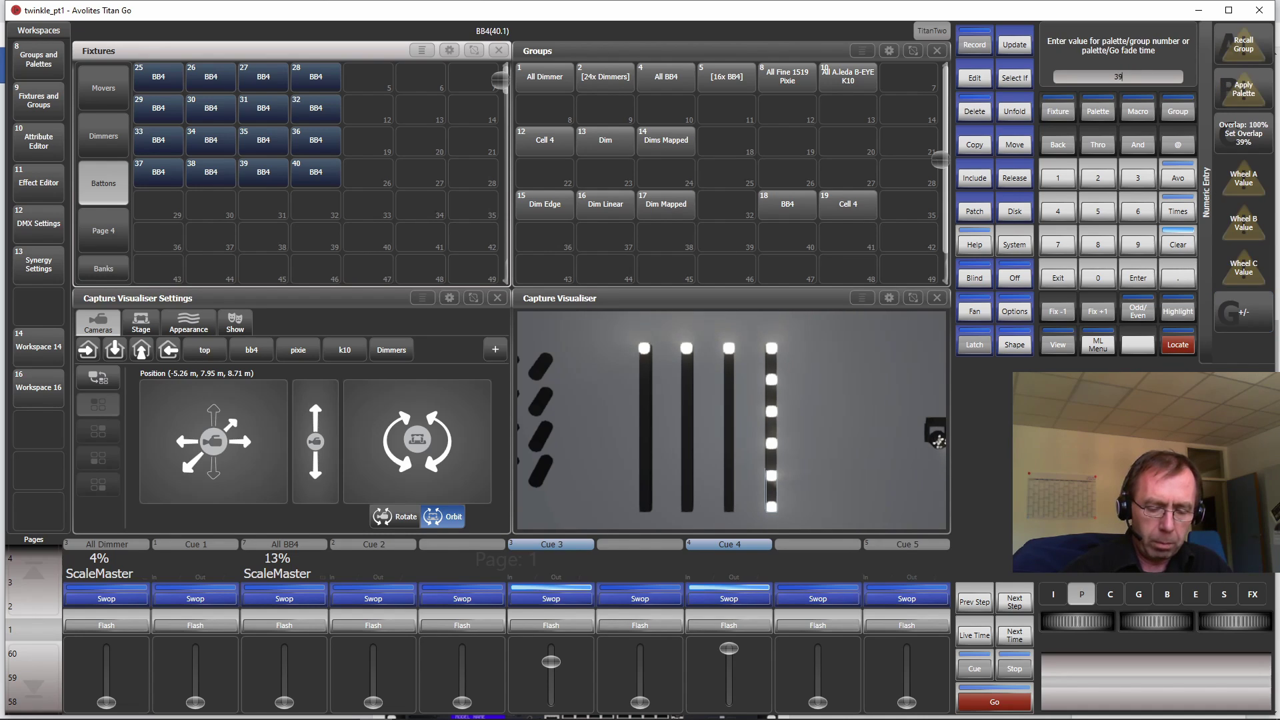
text(.4)
key(slash)
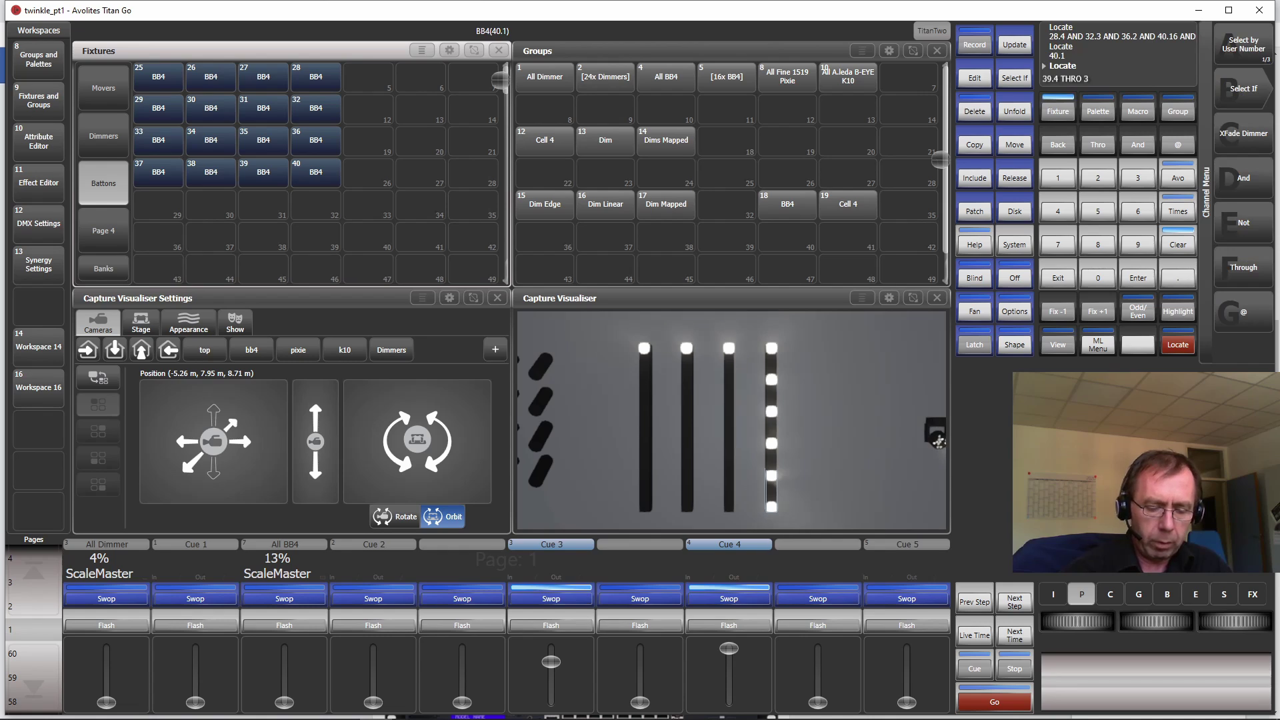
text(37.4)
key(Return)
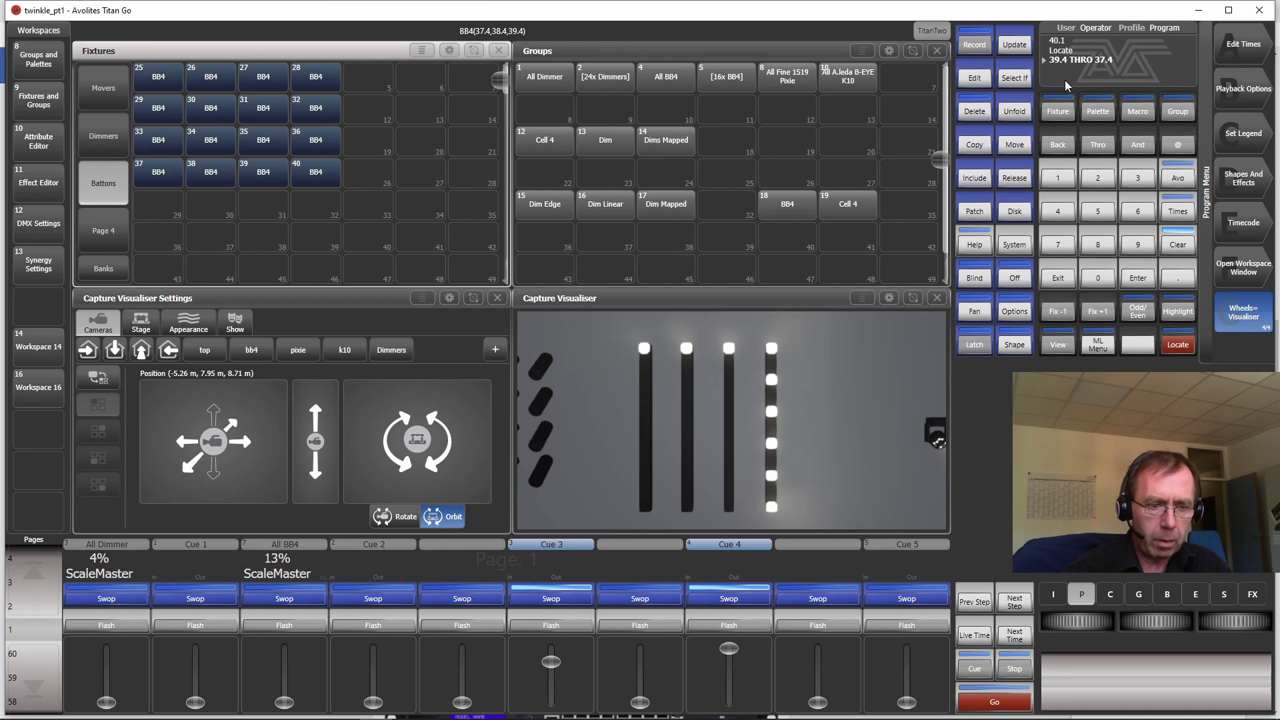
click(1169, 341)
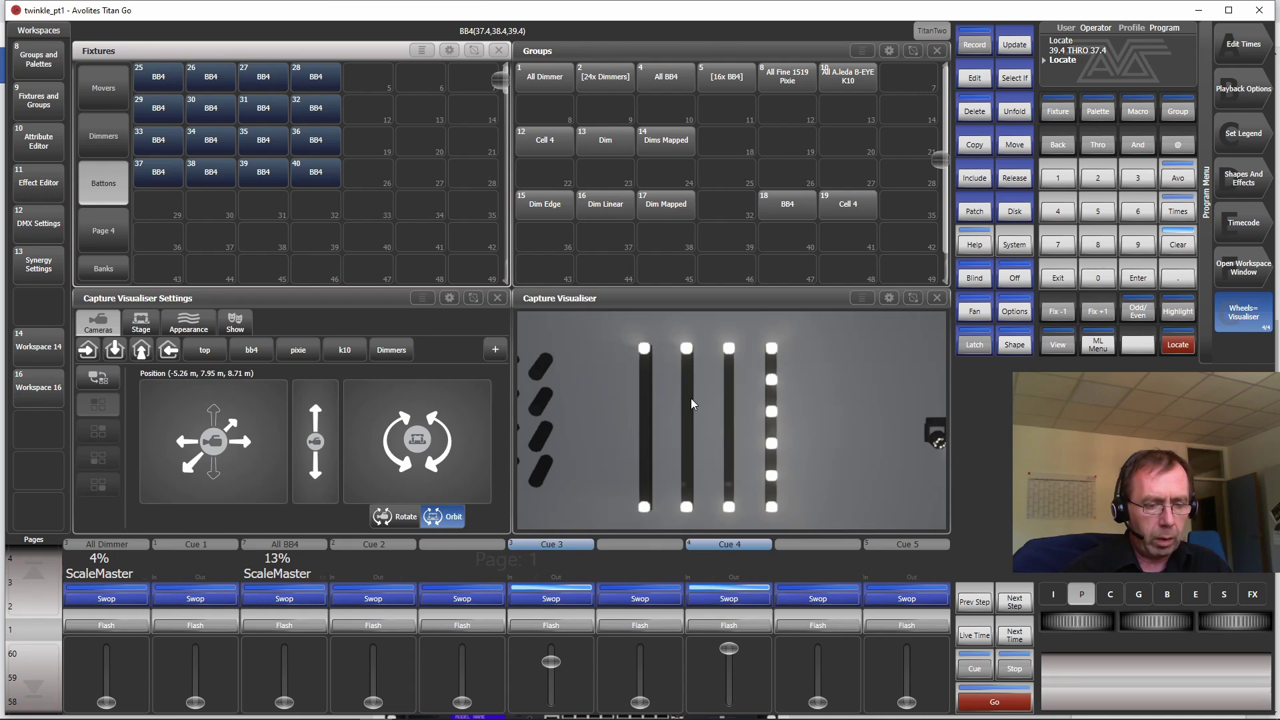
Select cells 37.1, 33.2, 29.3 and 25.4 along the first BB4 column together and locate them
text(3)
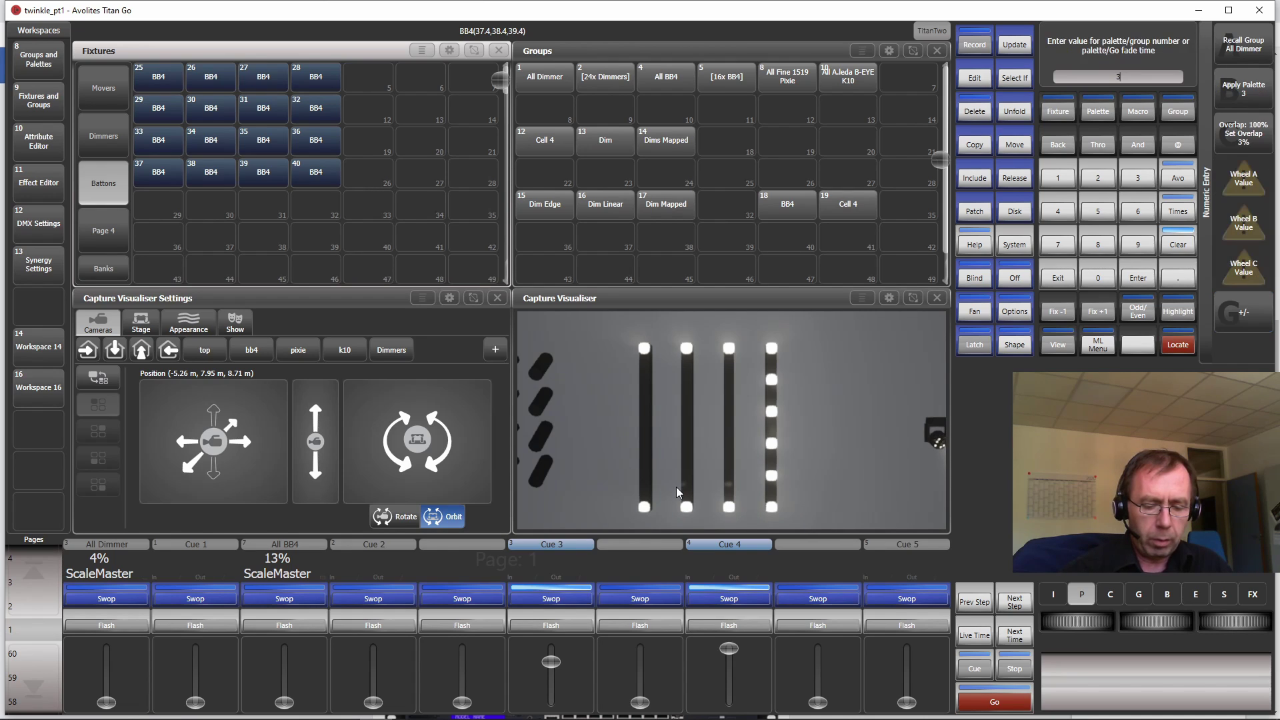
text(7.1)
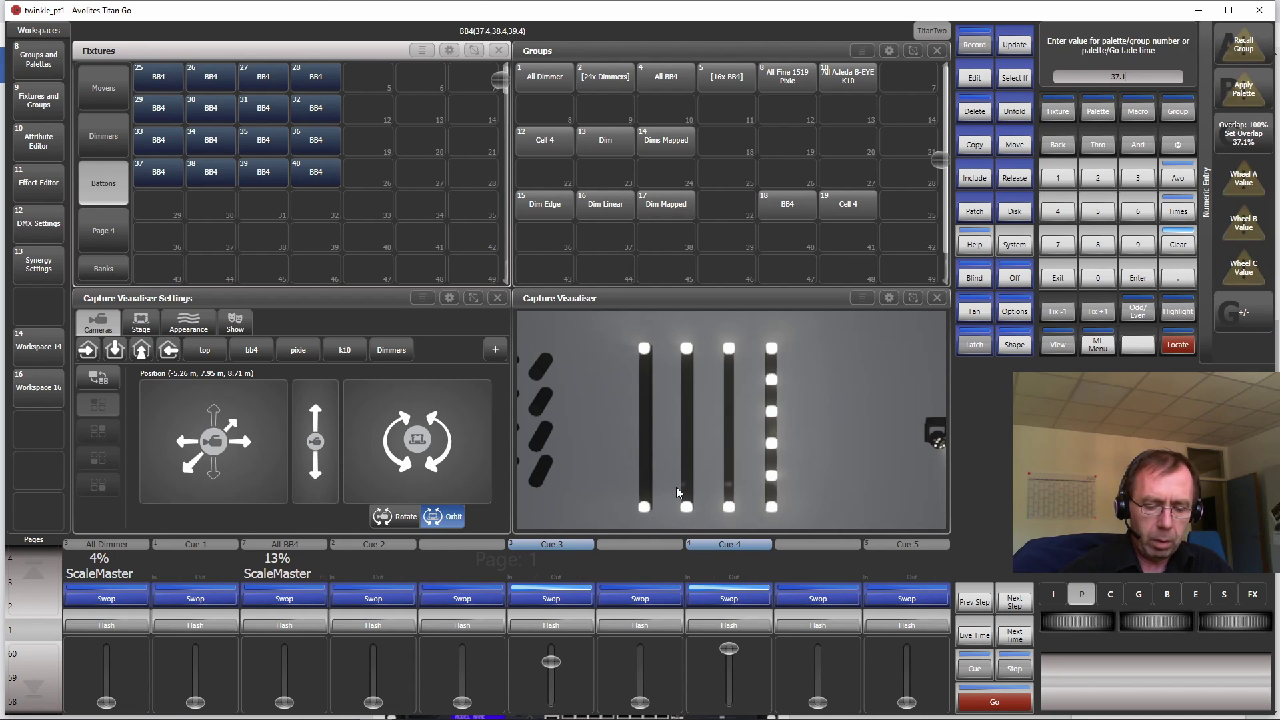
key(plus)
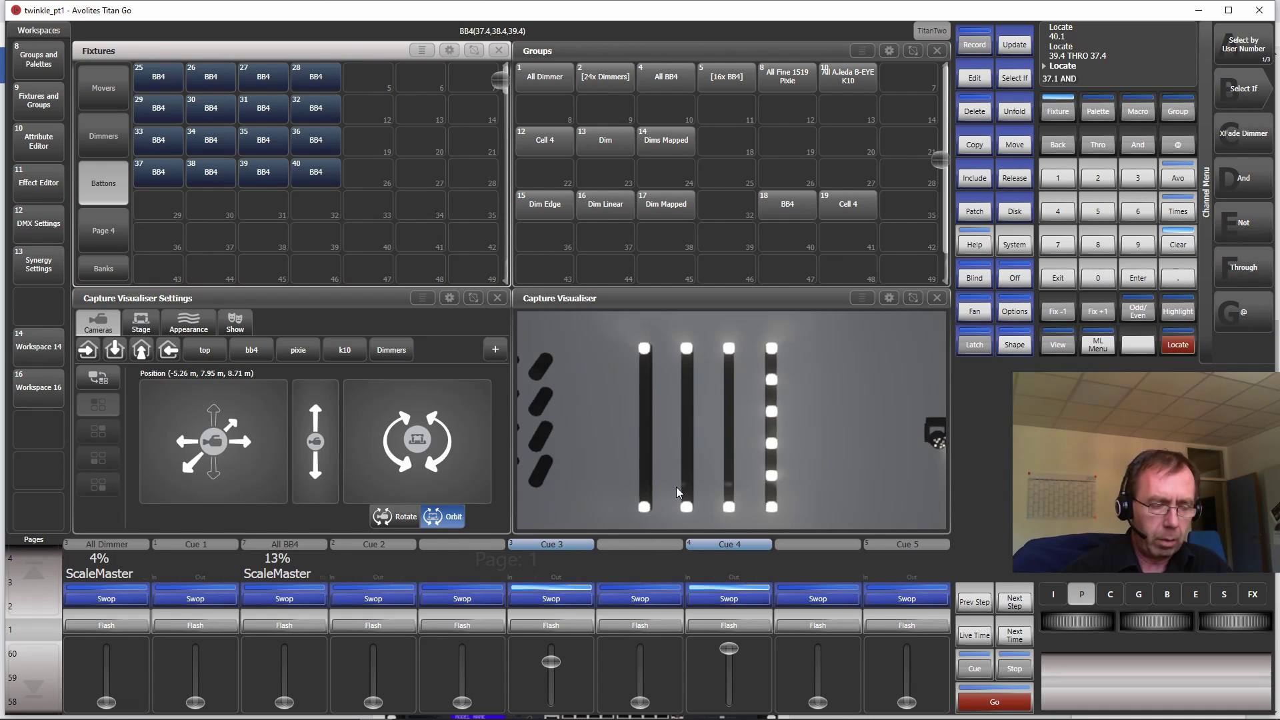
text(3)
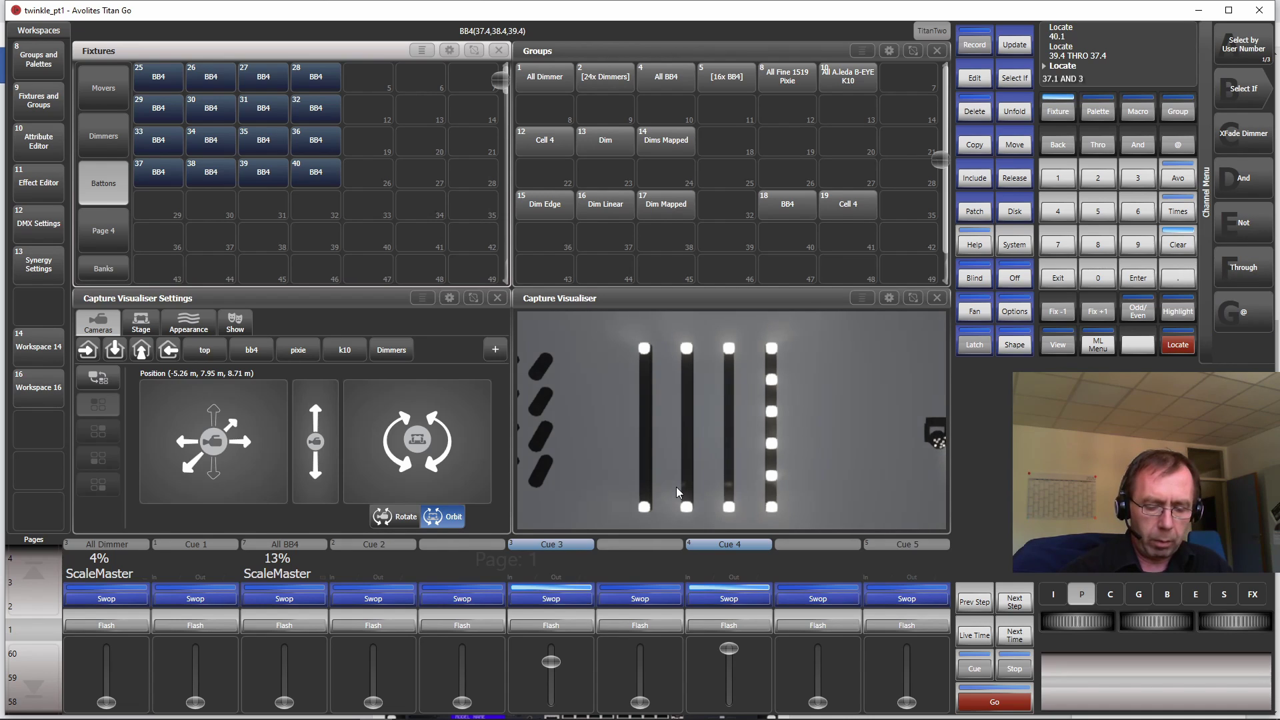
text(3.2)
key(plus)
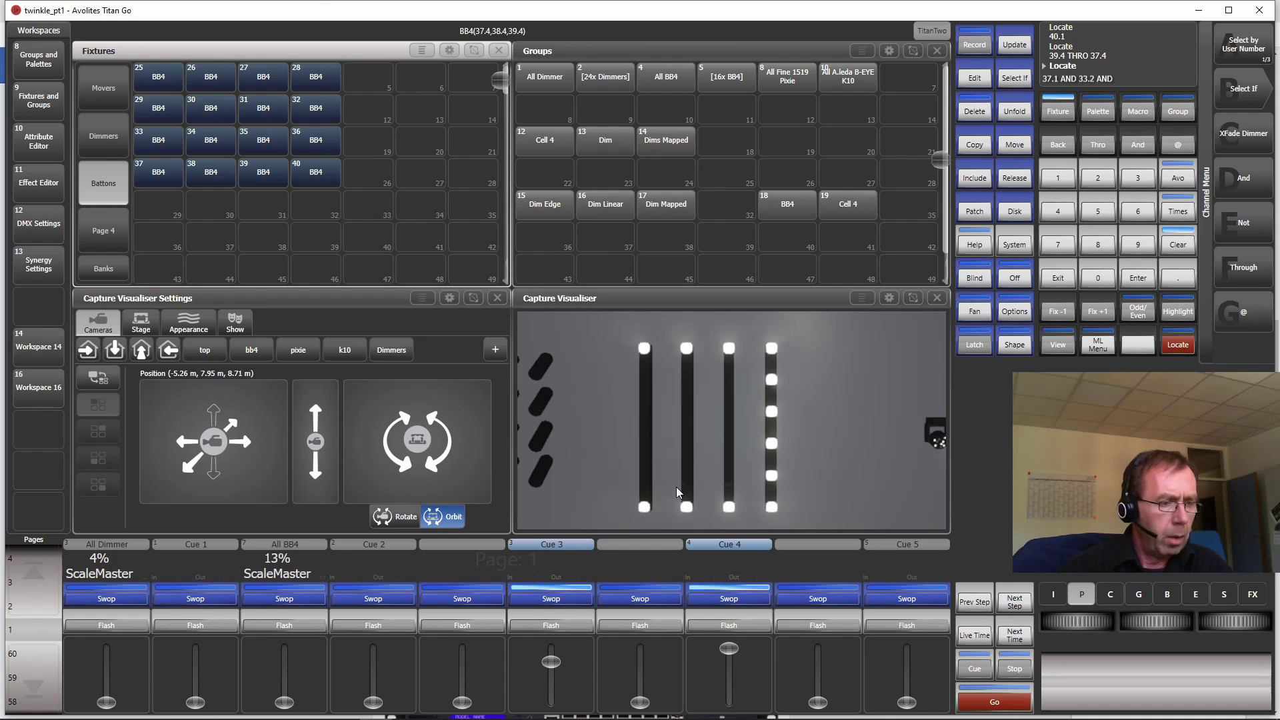
text(29.3)
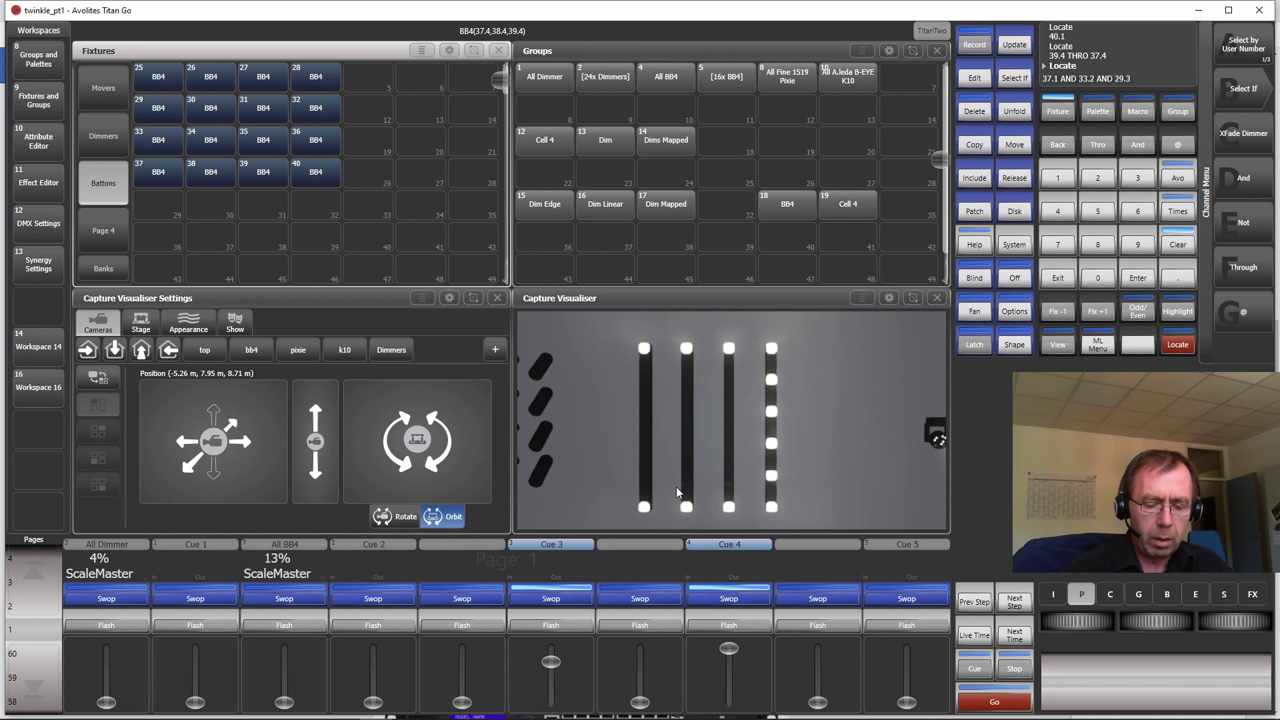
key(plus)
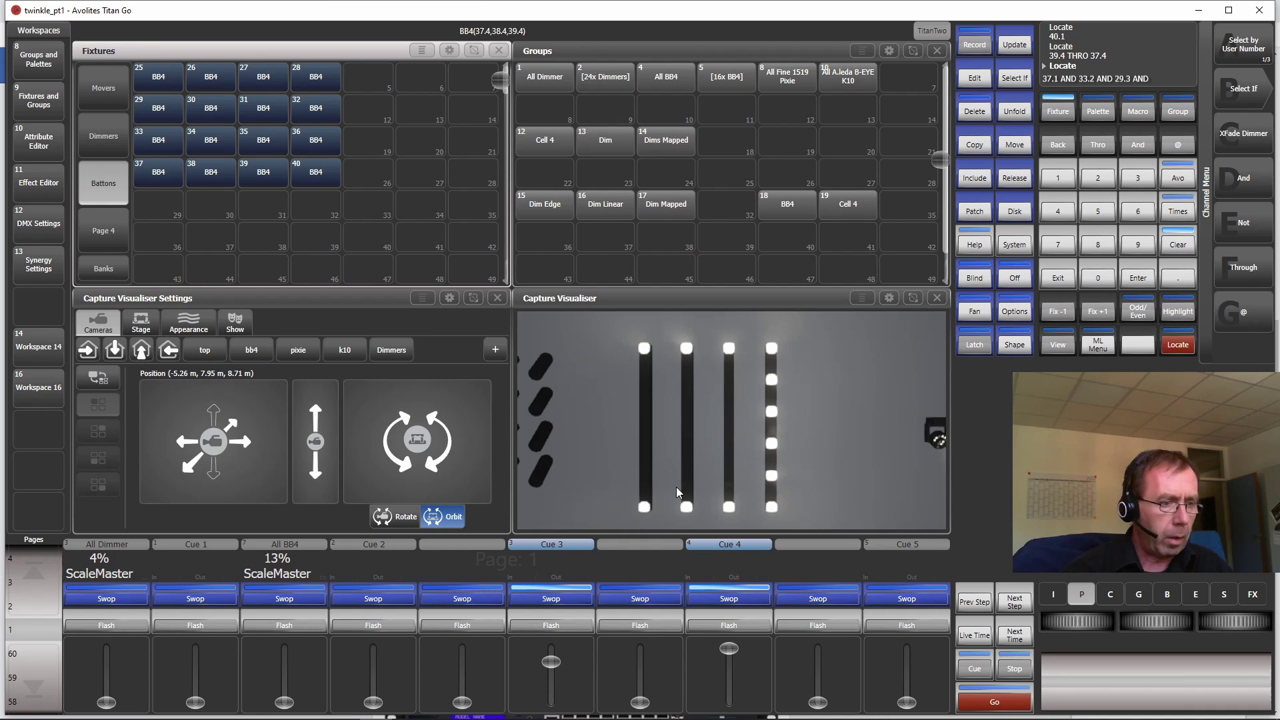
text(25.4)
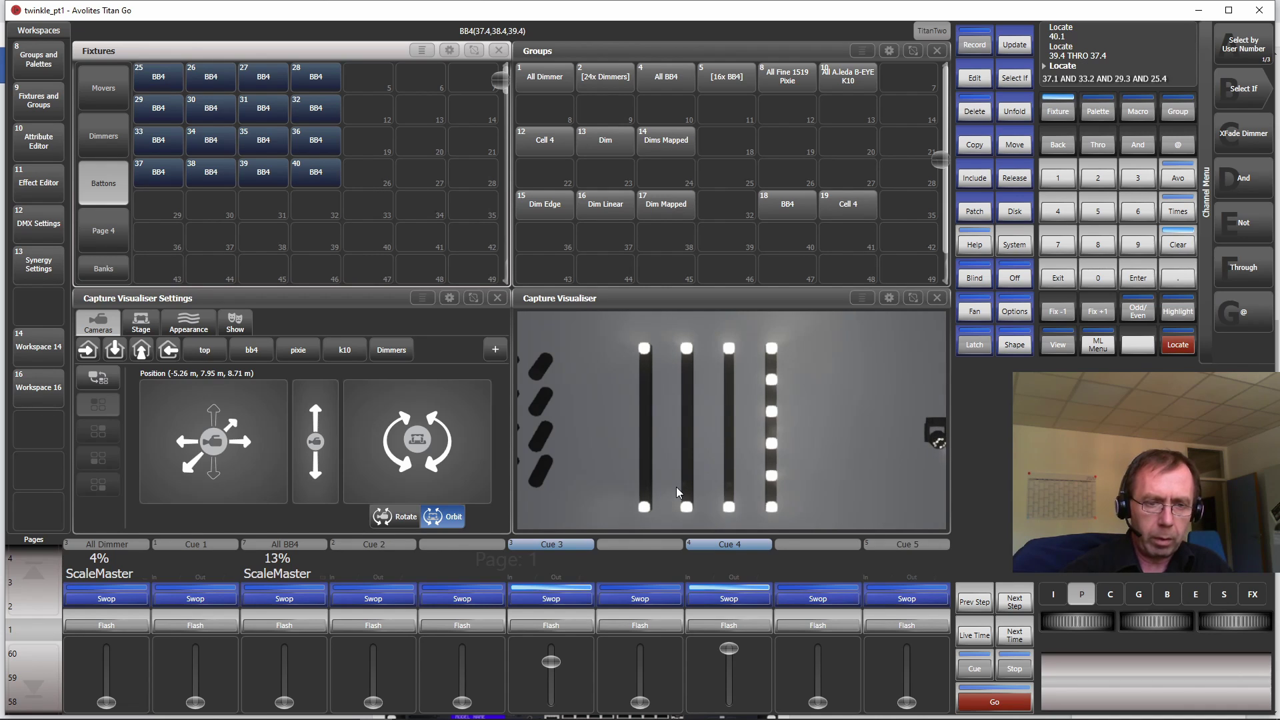
key(Return)
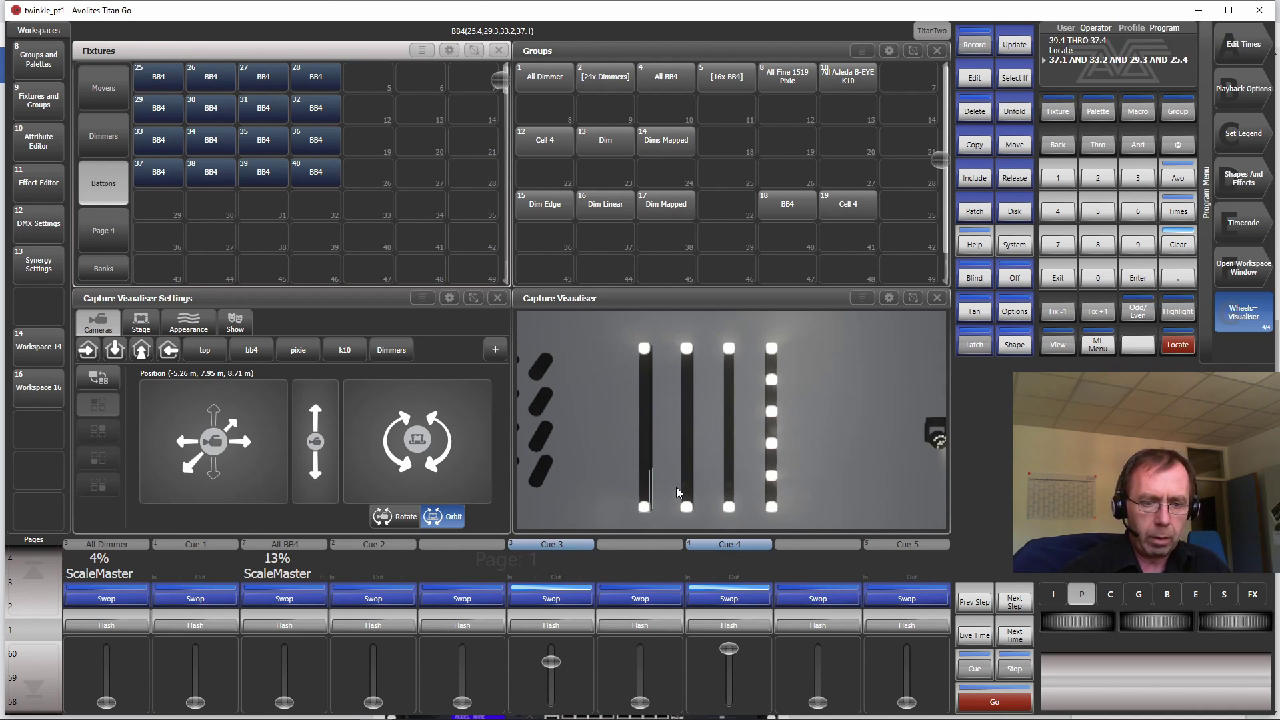
click(1176, 342)
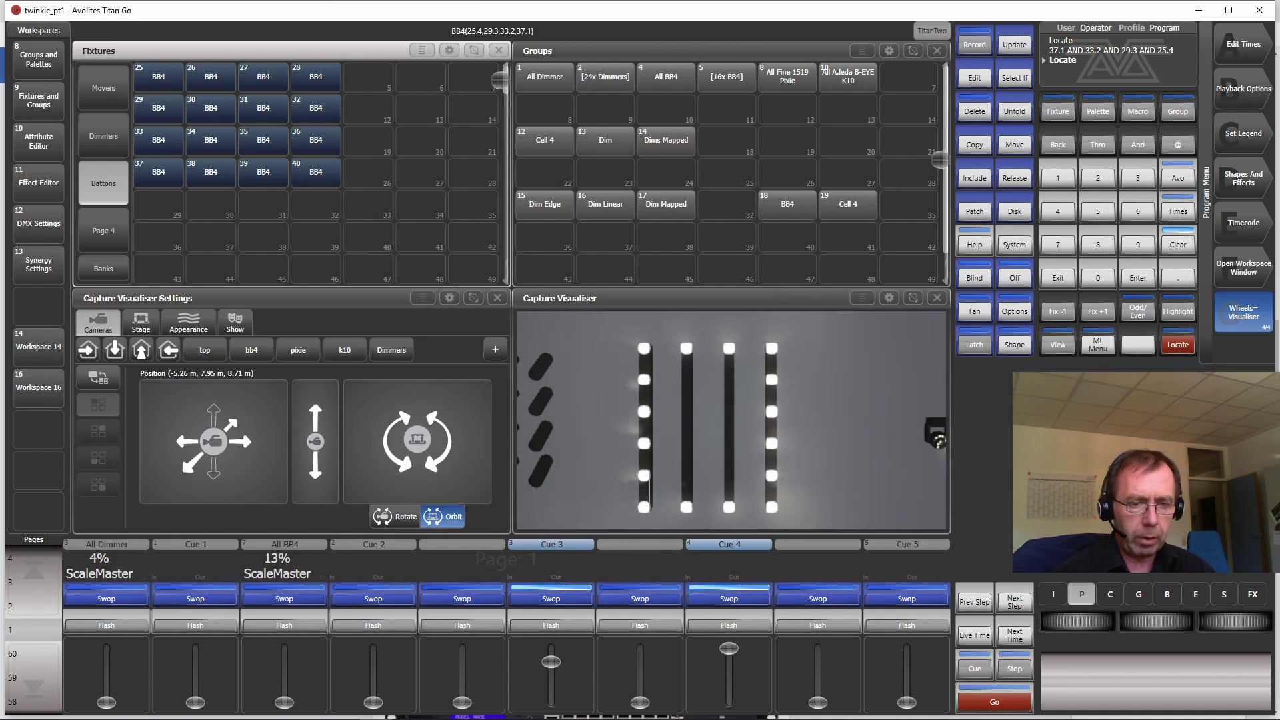
Reselect all the cells in the programmer and record them as a group in empty slot 20
click(1143, 315)
click(1142, 314)
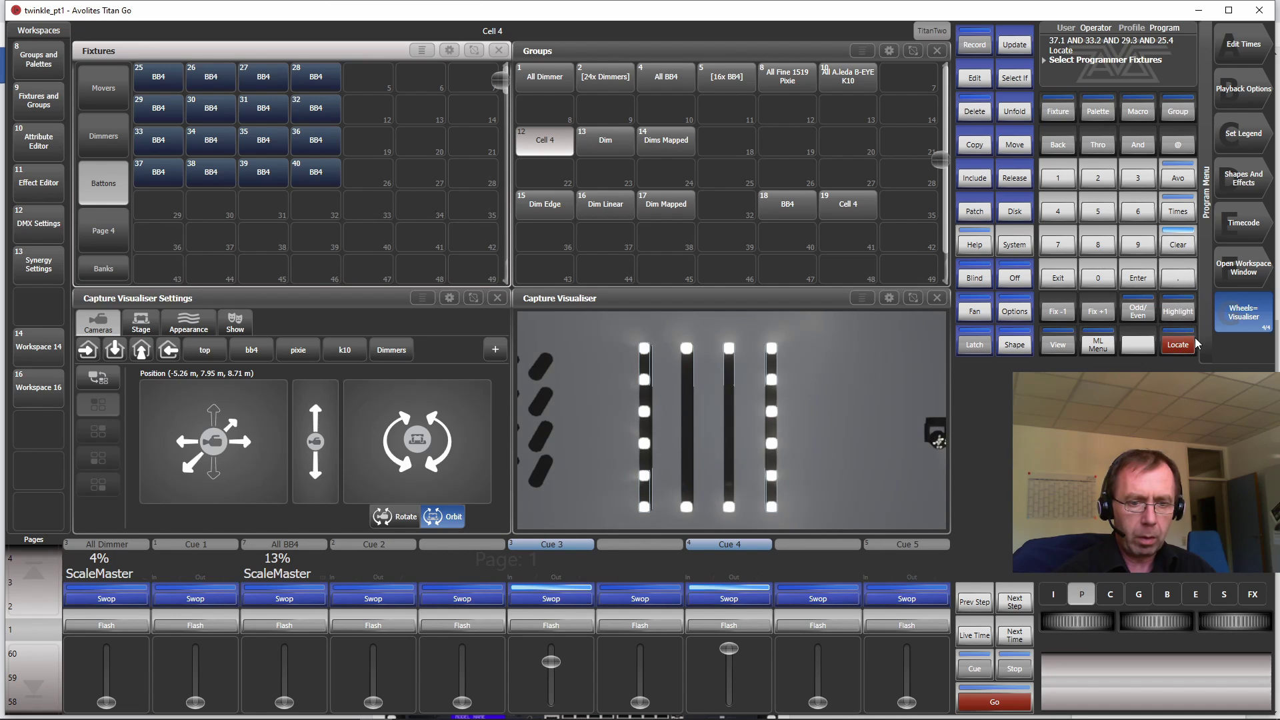
click(909, 200)
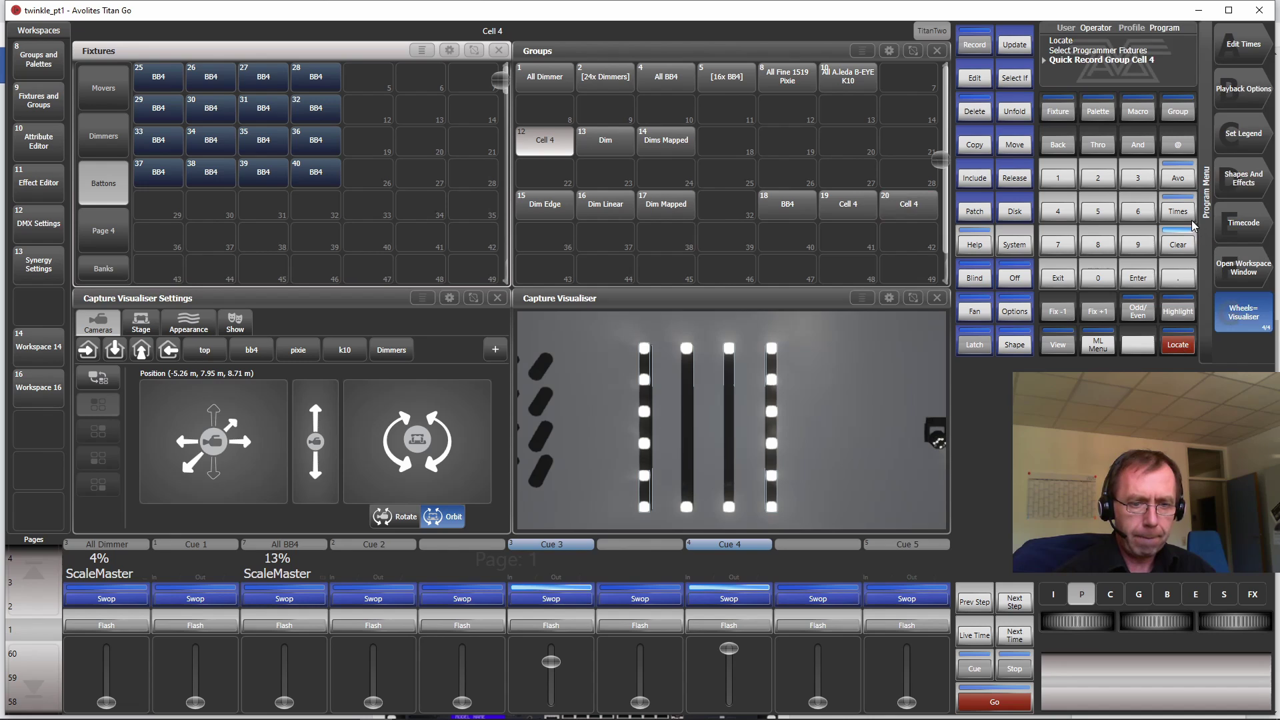
Check group 20 by recalling it from a cleared programmer and locating its cells, and clear the programmer again
click(1180, 244)
click(900, 210)
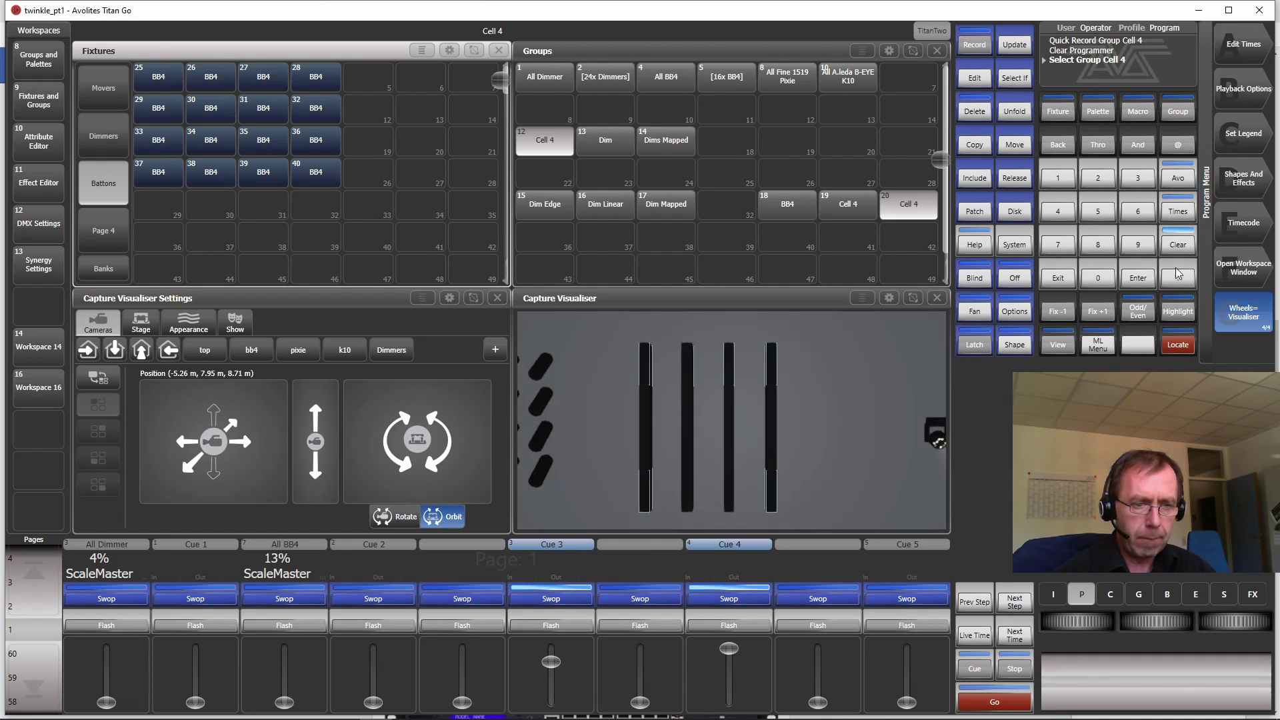
click(1178, 345)
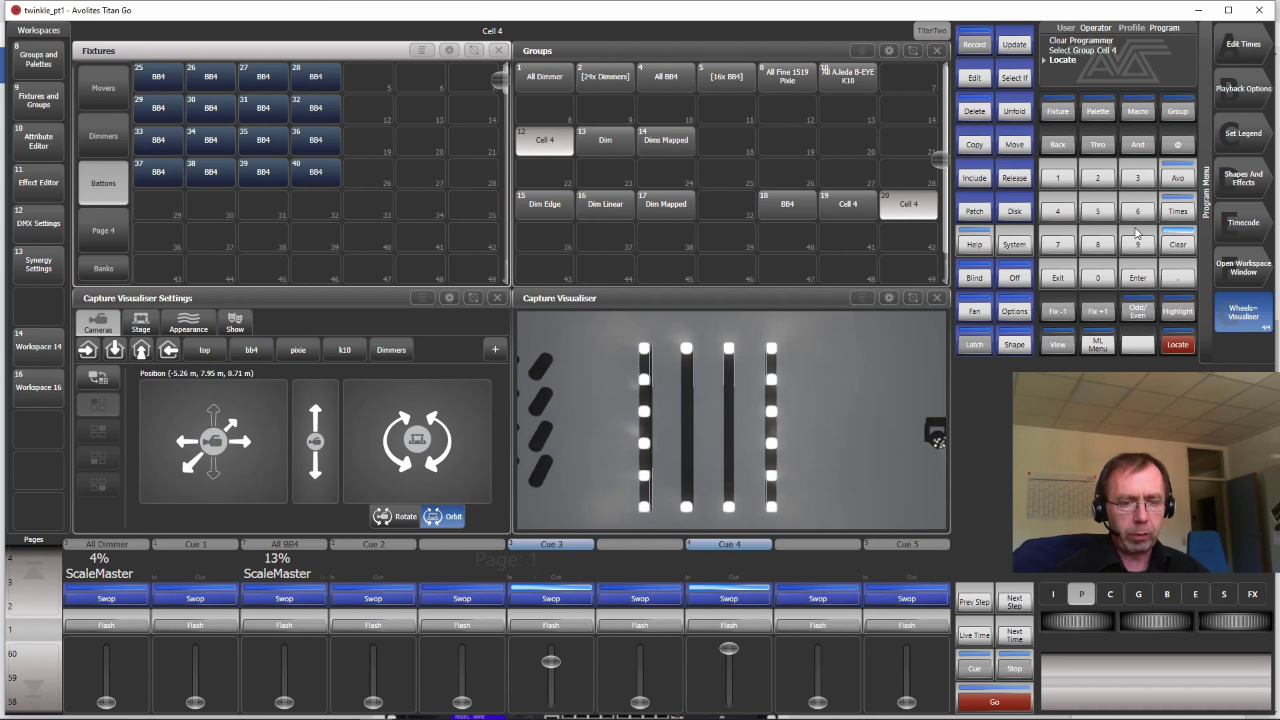
click(1178, 244)
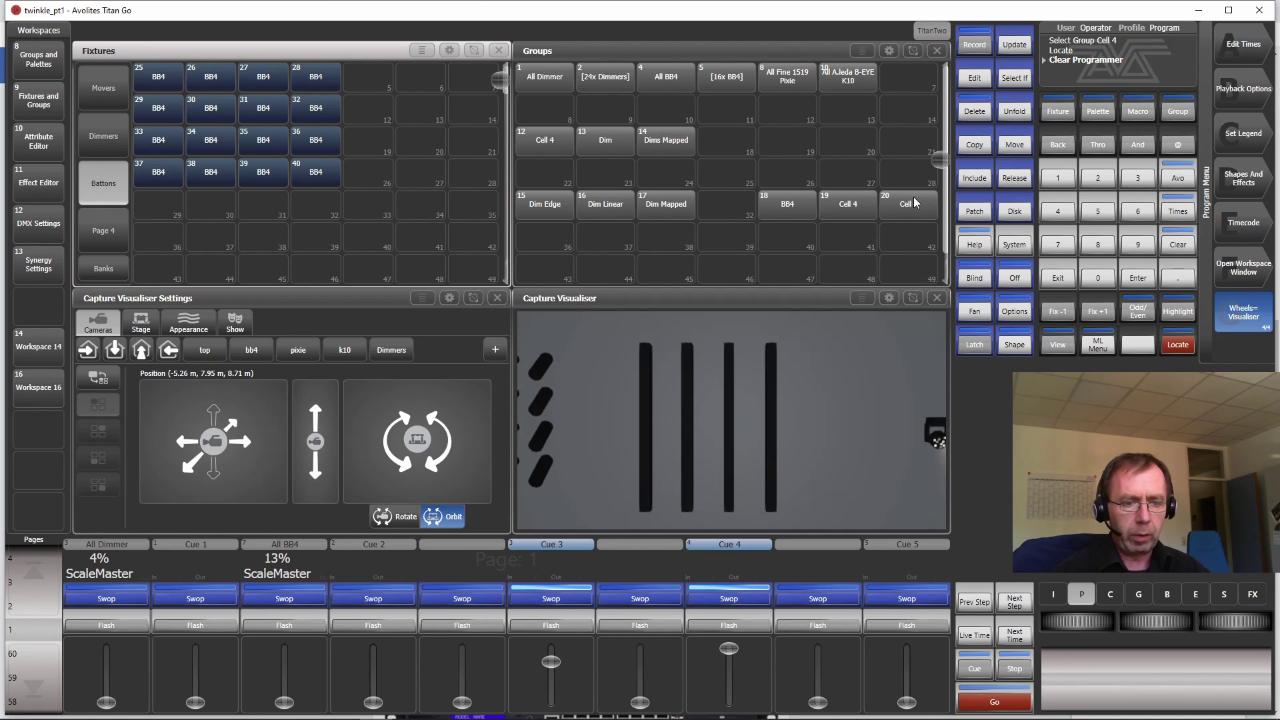
Create a Dimmer Spread shape on group 20 and set its spread to 18
click(915, 198)
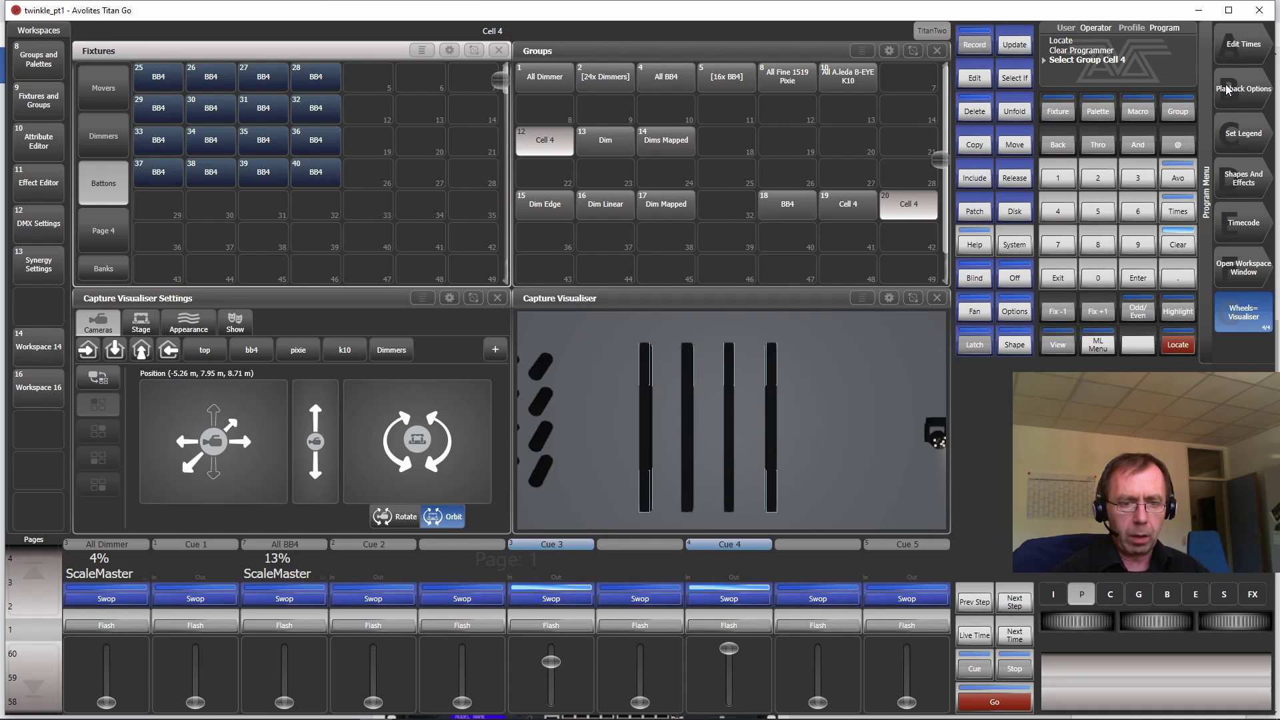
click(1238, 185)
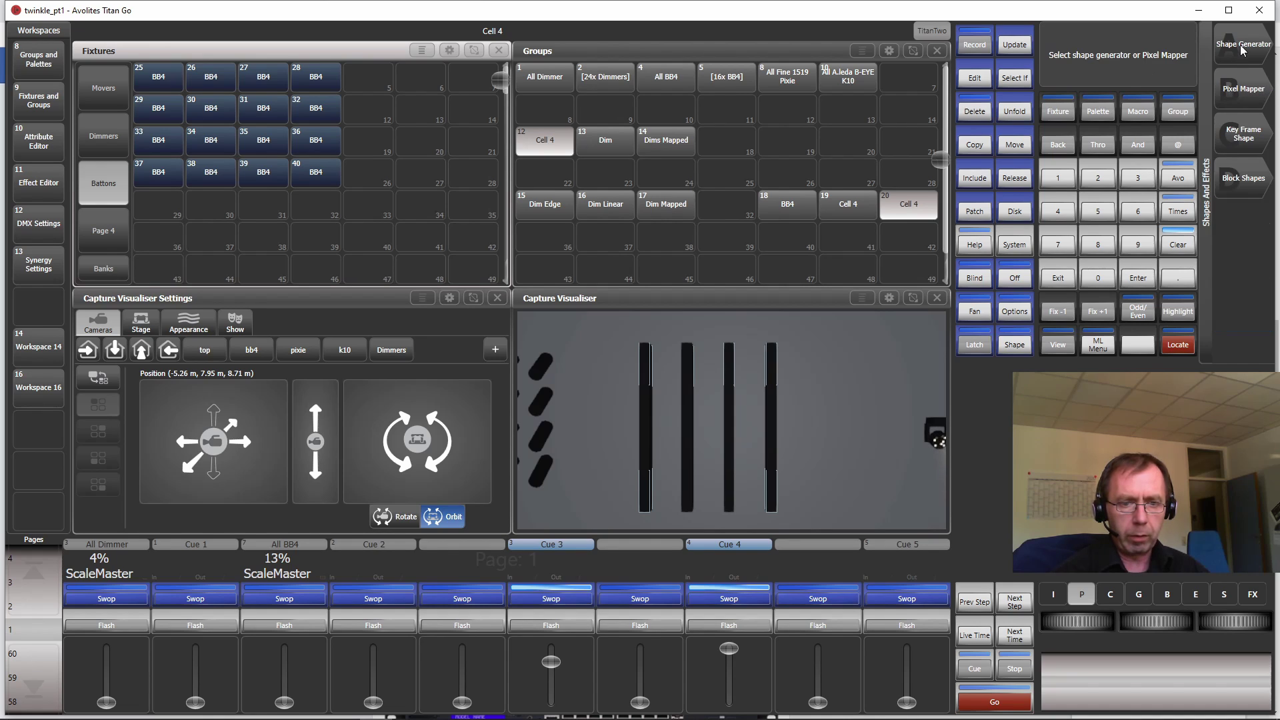
click(1249, 42)
click(1249, 42)
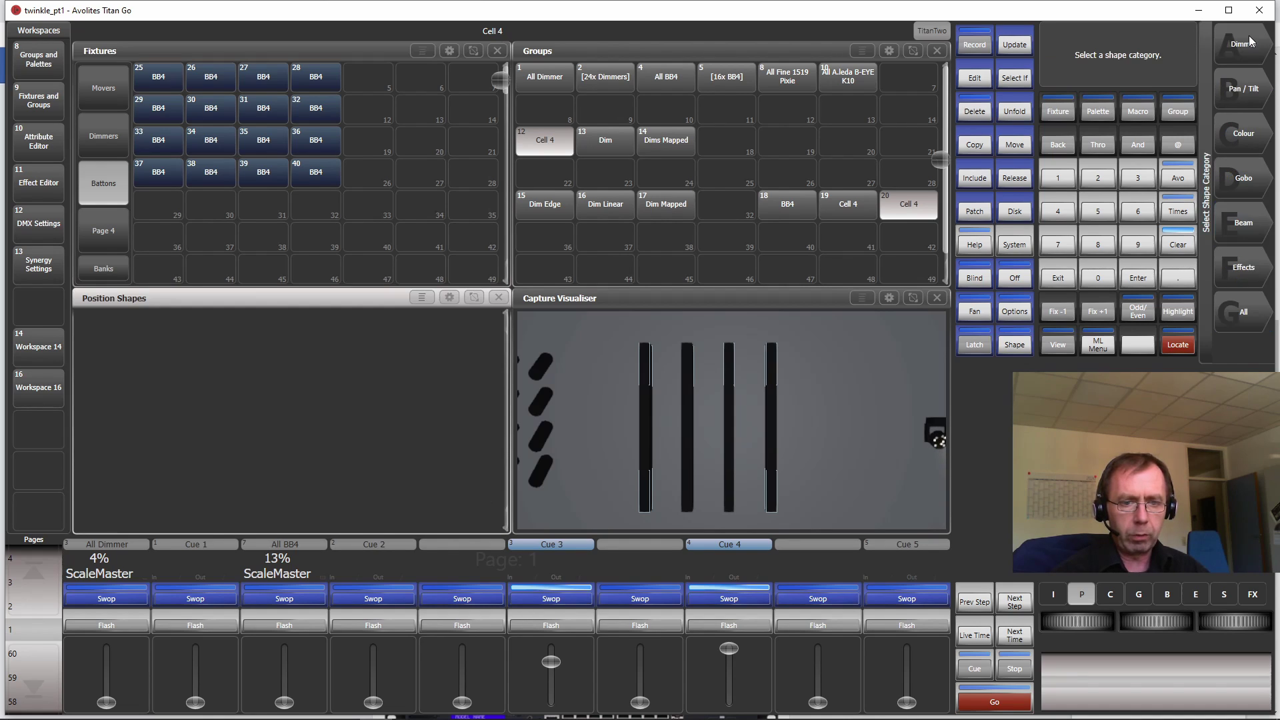
click(1249, 41)
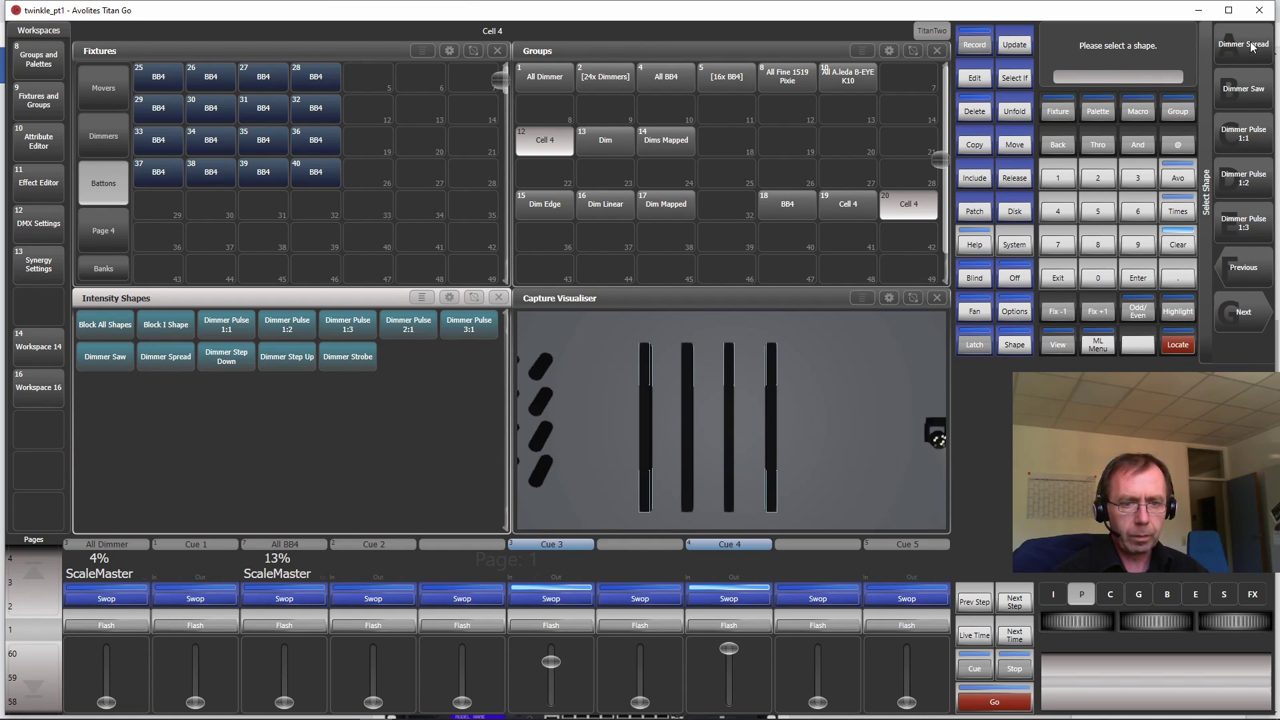
click(1251, 45)
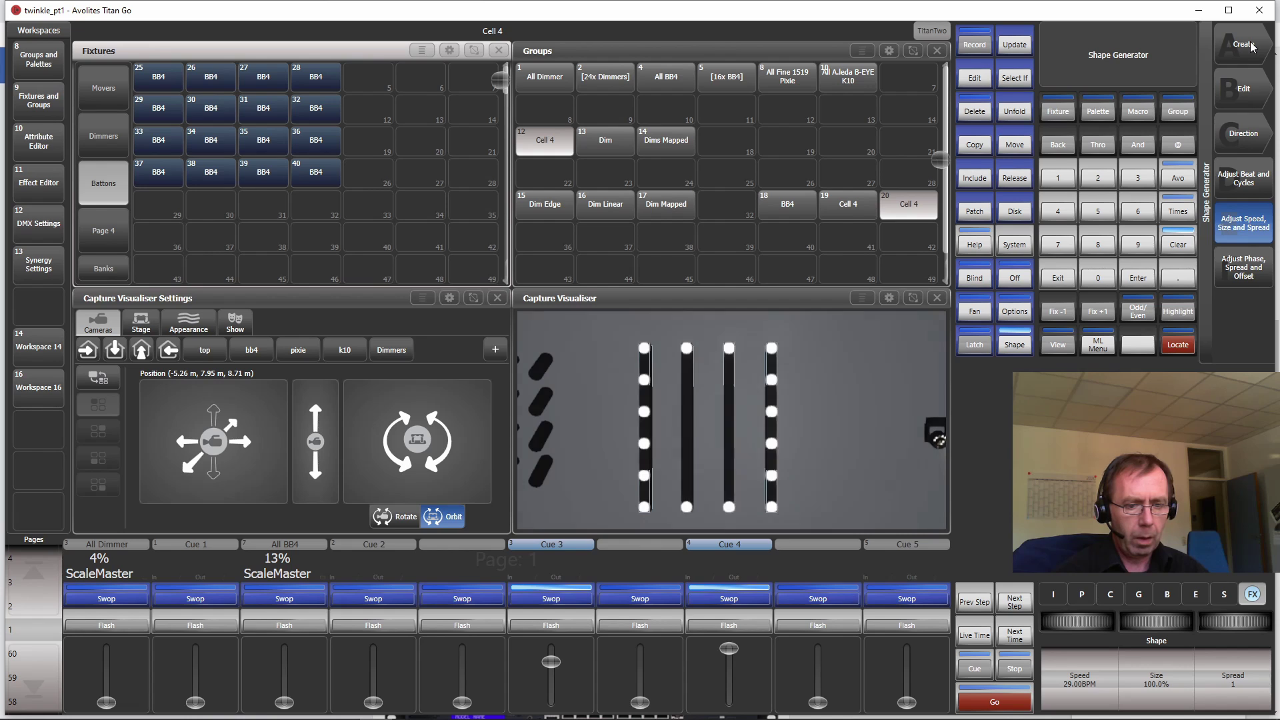
mouse_move(1241, 617)
mouse_down()
mouse_move(1271, 618)
mouse_move(1238, 621)
mouse_move(1250, 621)
mouse_up()
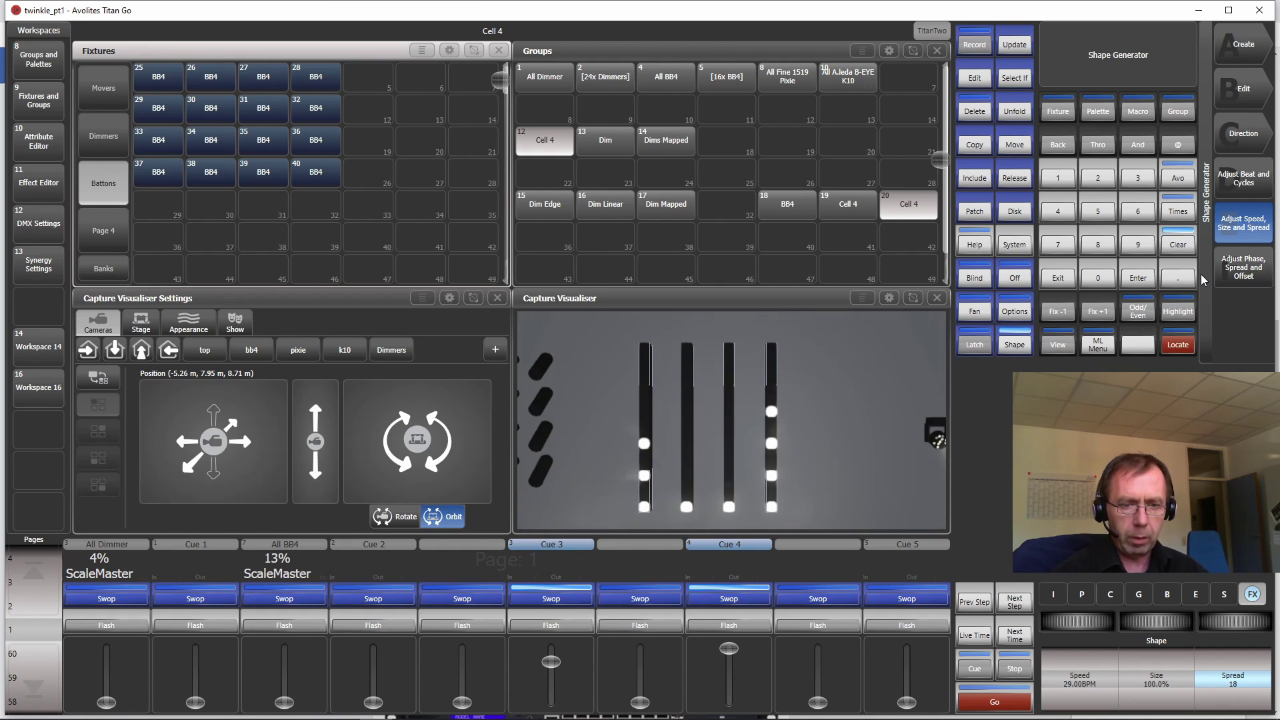
Clear the test shape from the programmer and leave the Shape Generator
click(1176, 244)
click(1176, 244)
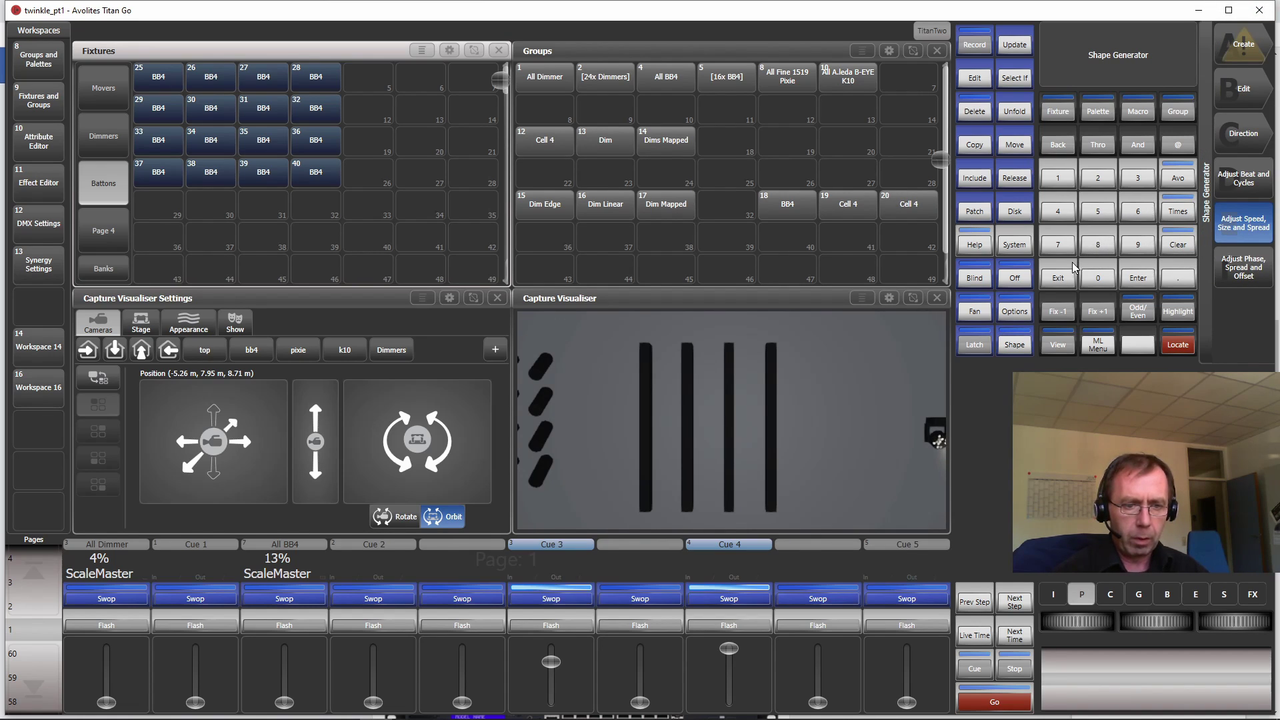
click(1055, 281)
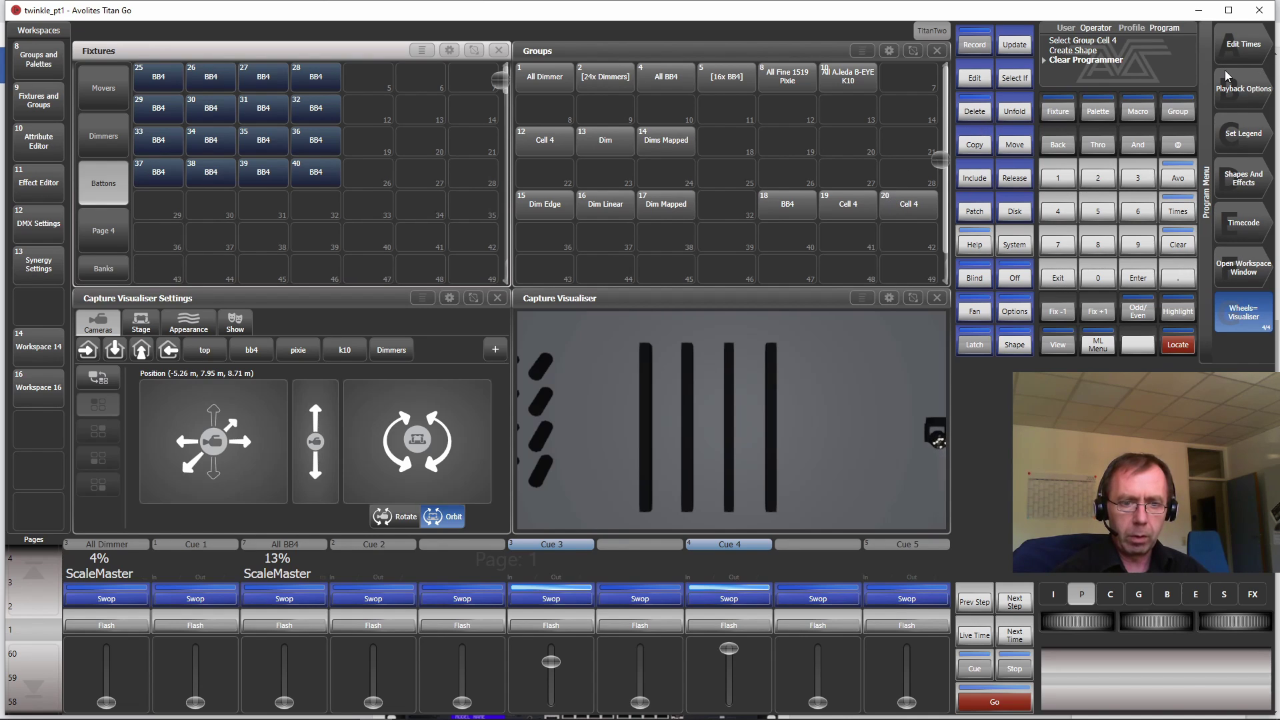
Set the legend of group 20 to BB4 Edge
click(1245, 139)
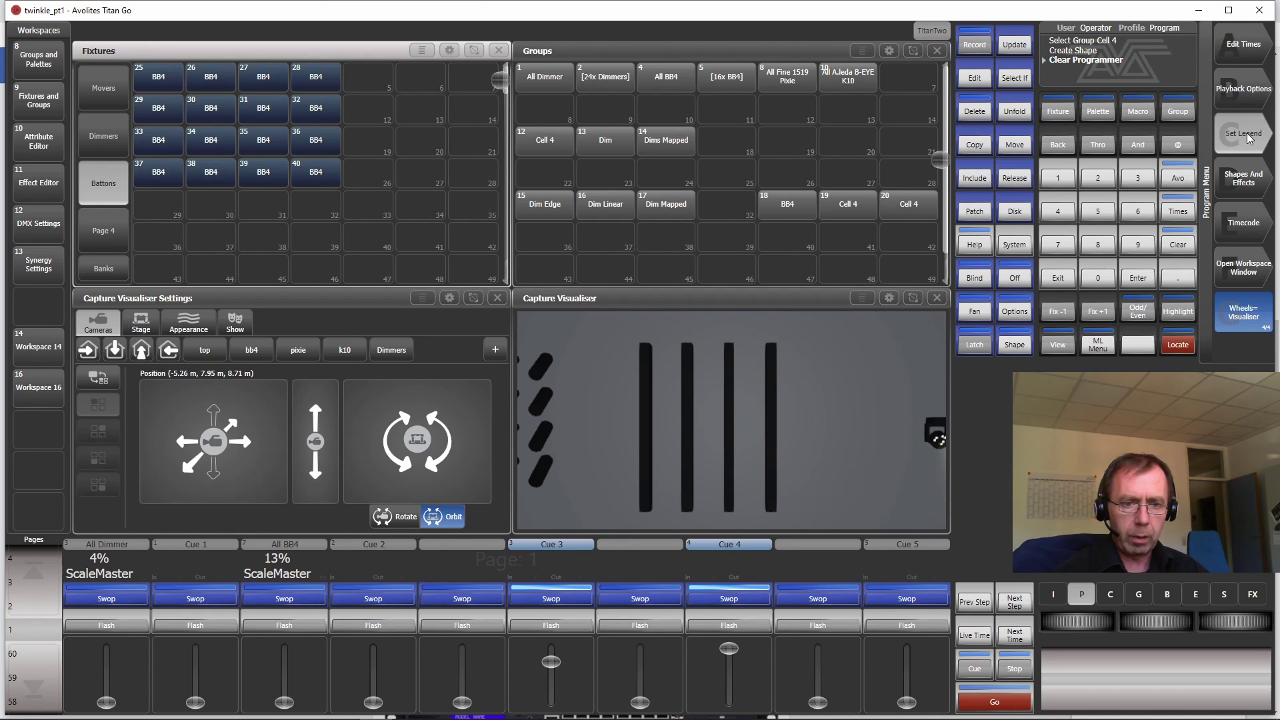
click(904, 211)
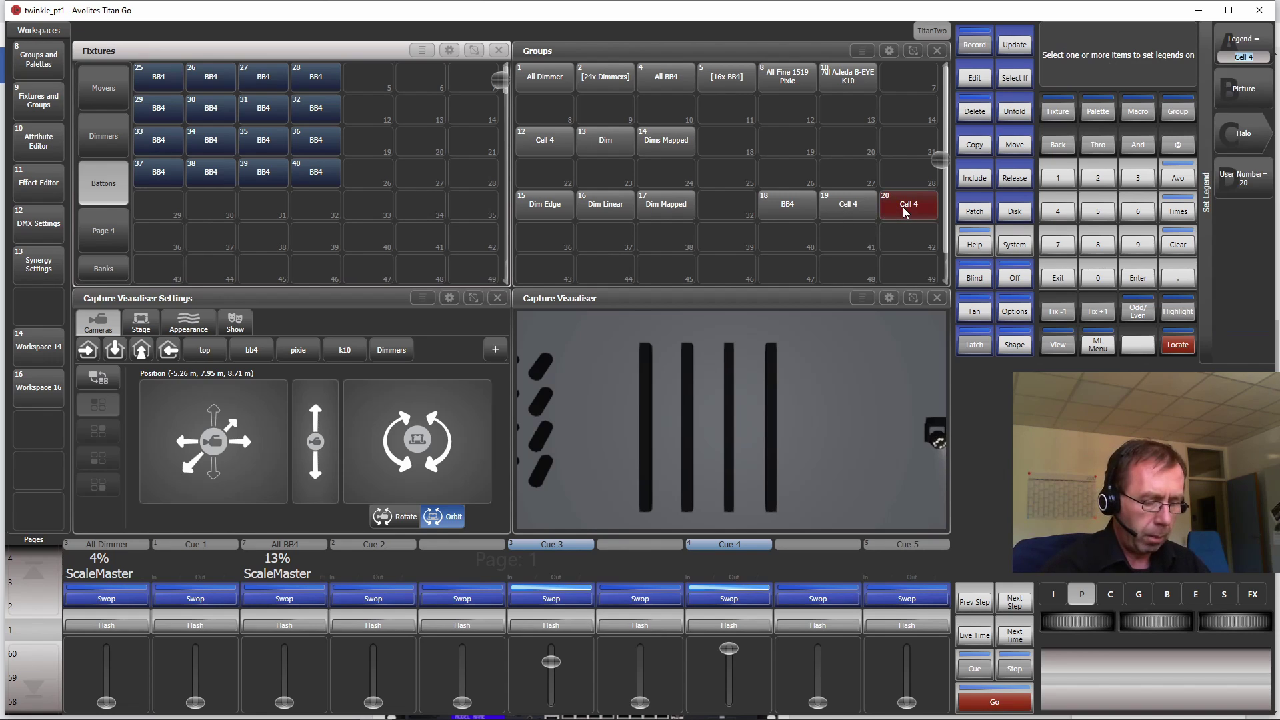
text(BB4 Edge)
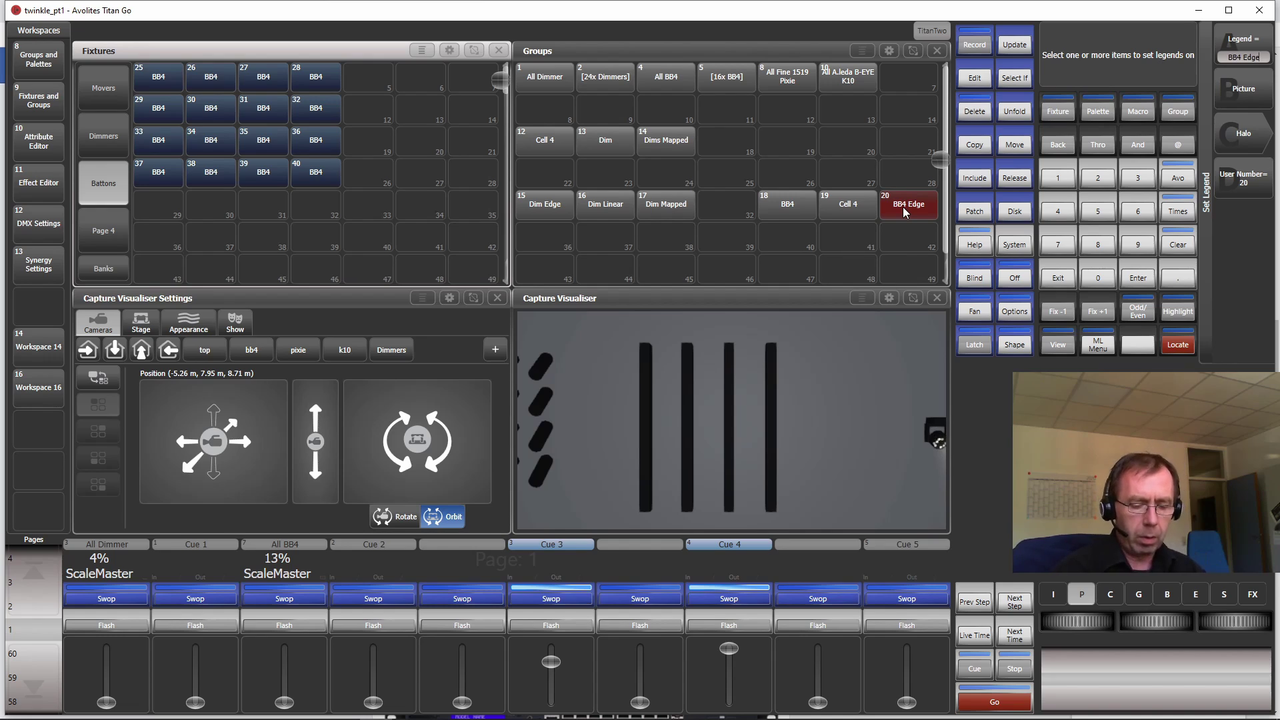
key(Return)
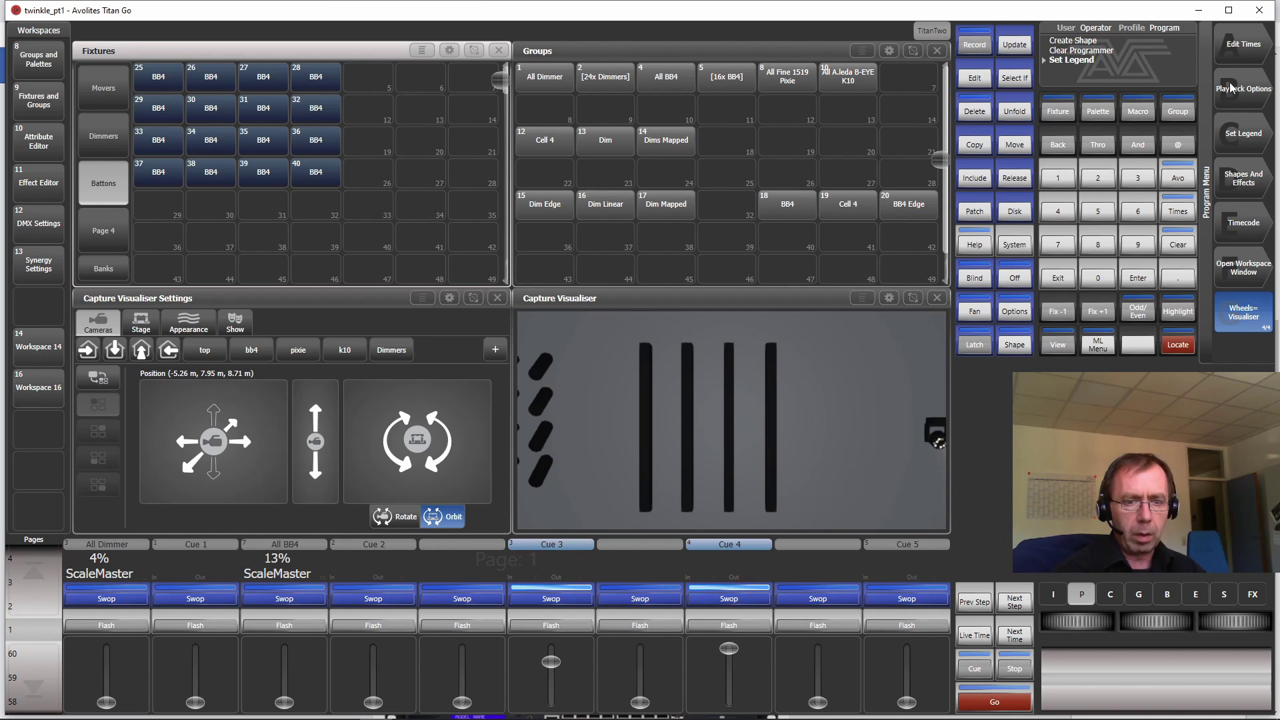
Check which cells group 19 contains by selecting and locating it, and clear the programmer
click(846, 212)
key(ctrl+l)
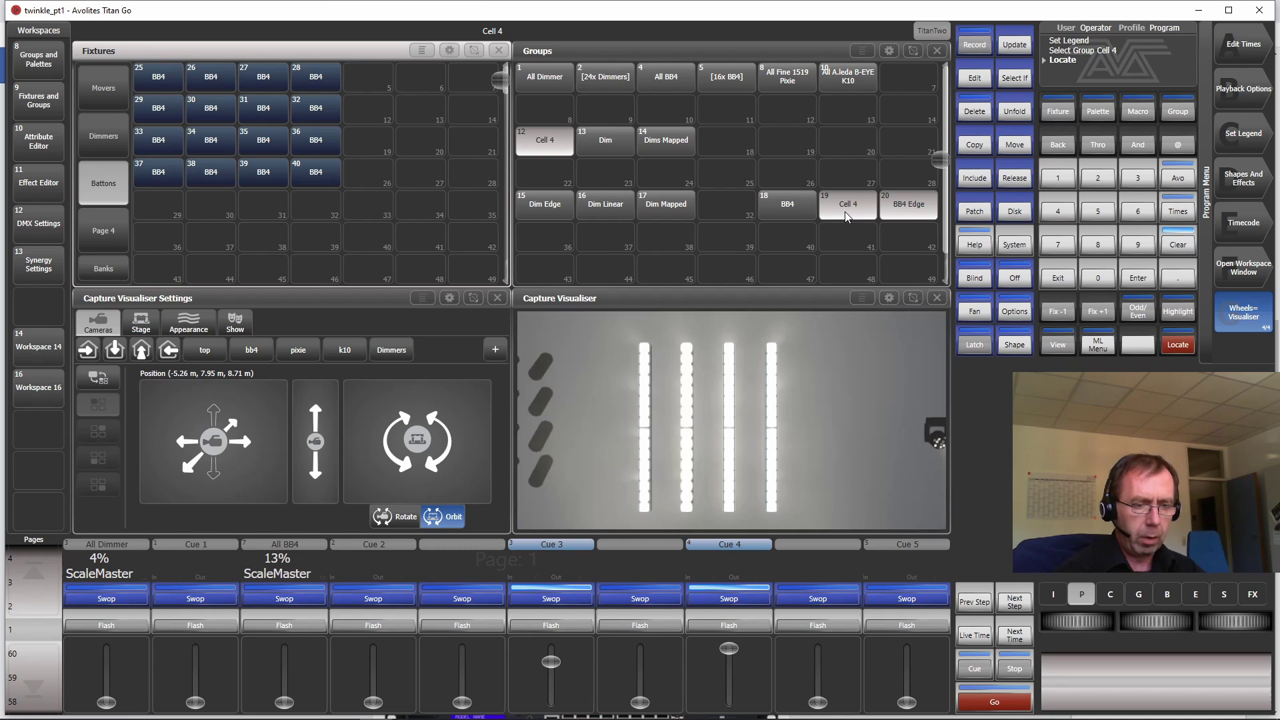
key(ctrl+c)
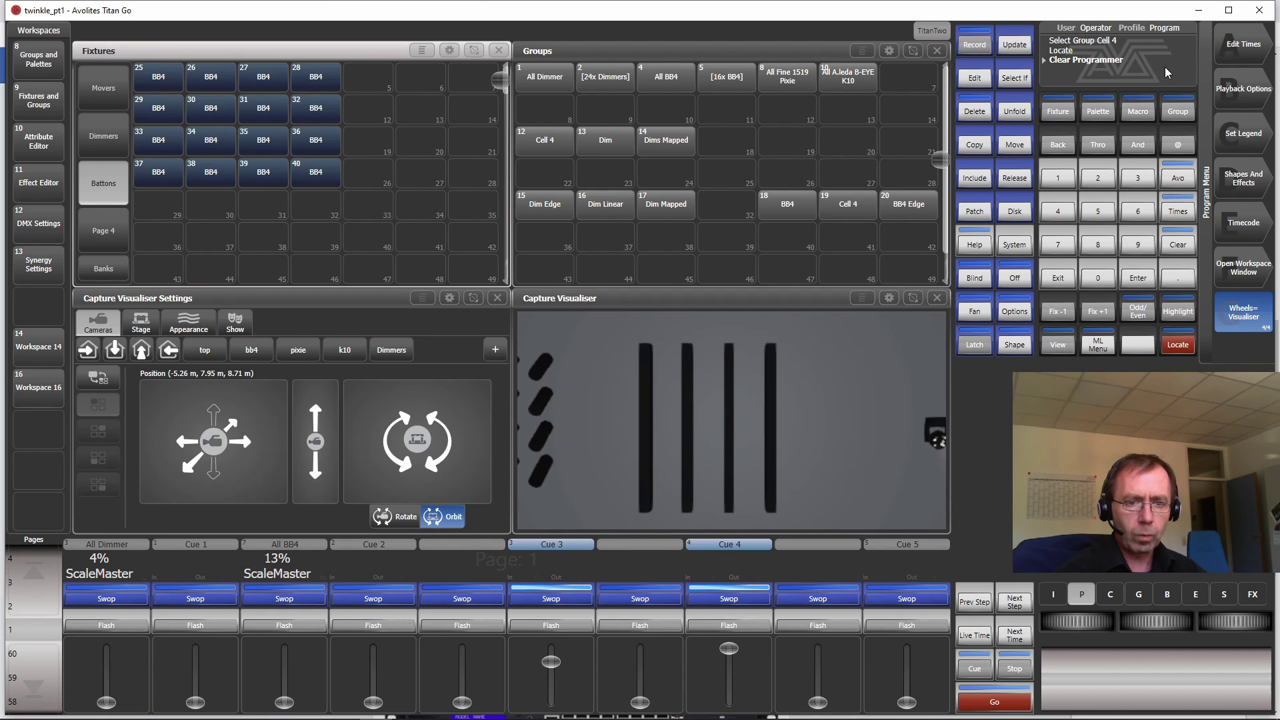
Open the layout of group 19 for editing
click(1238, 45)
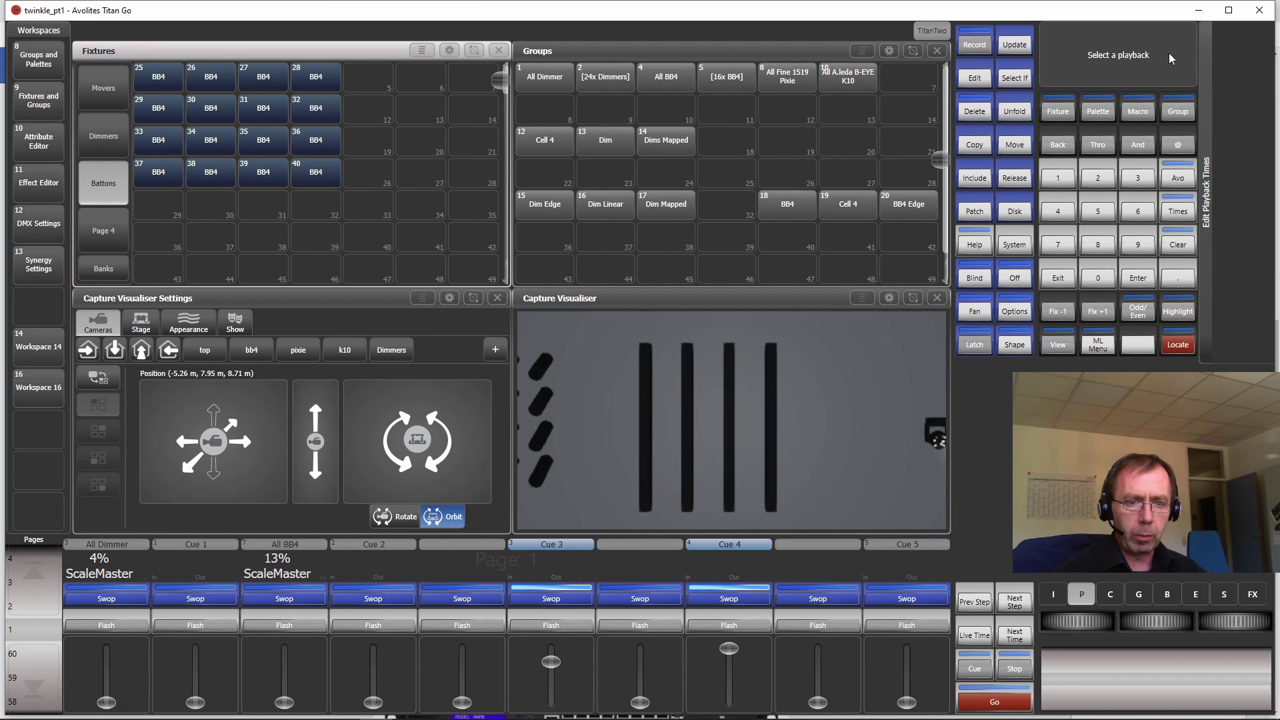
click(840, 210)
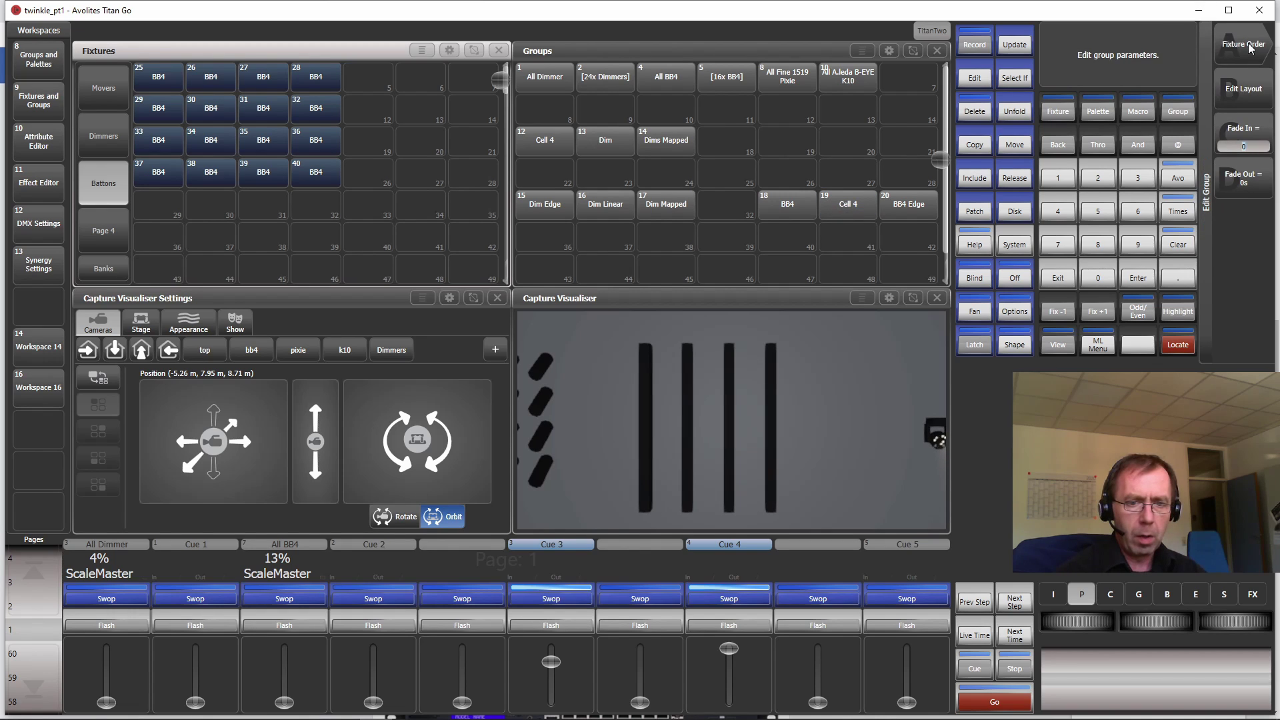
click(1244, 90)
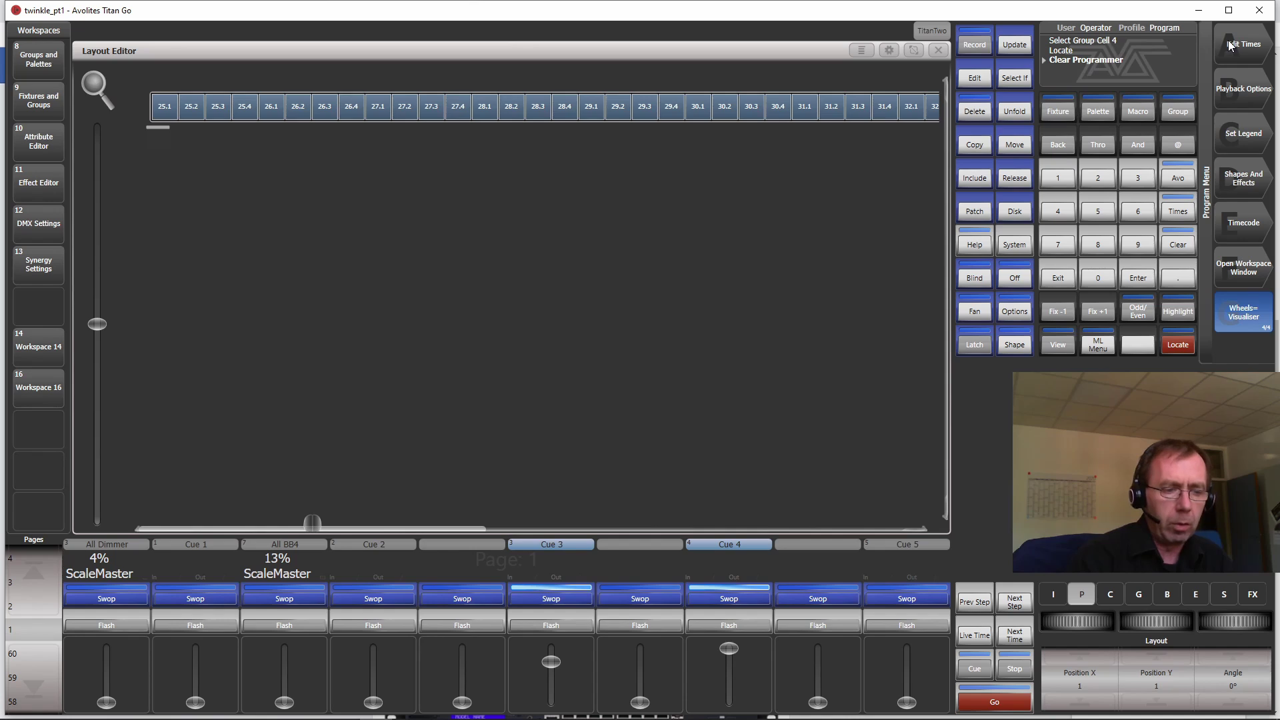
Auto-arrange the cells of group 19 into a grid 4 wide and 16 high, and close the layout editor
click(860, 51)
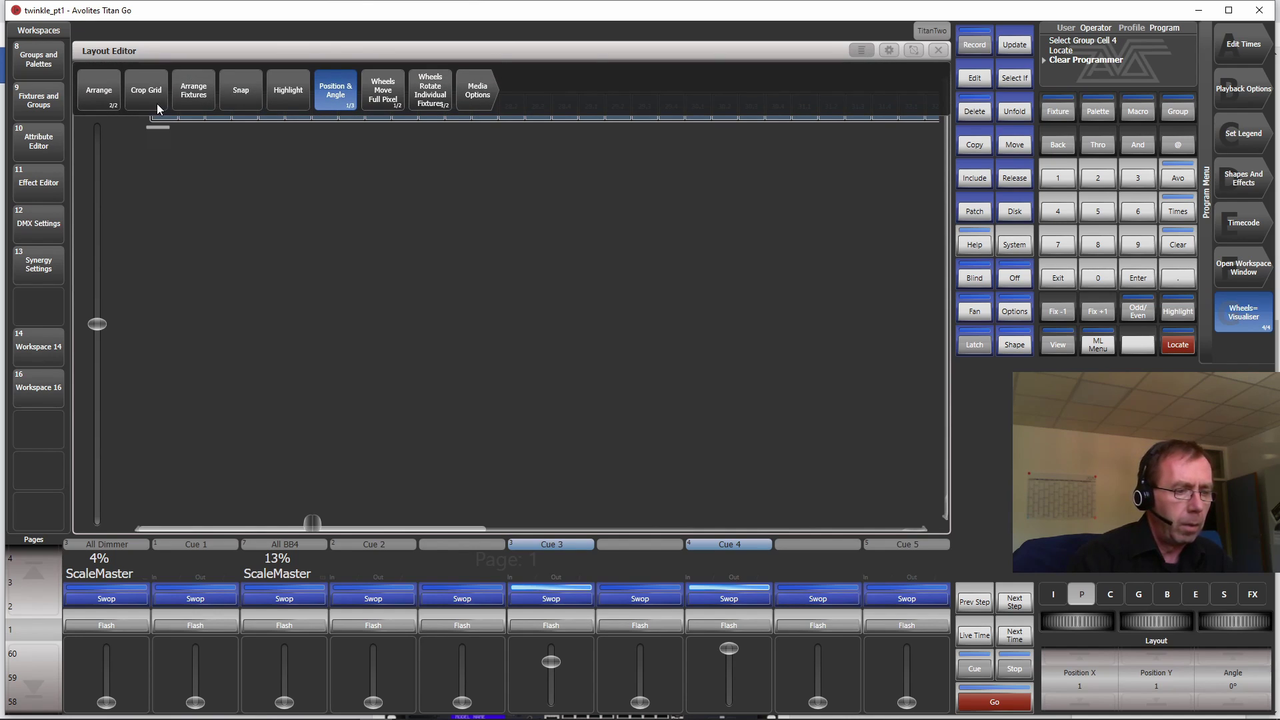
click(196, 93)
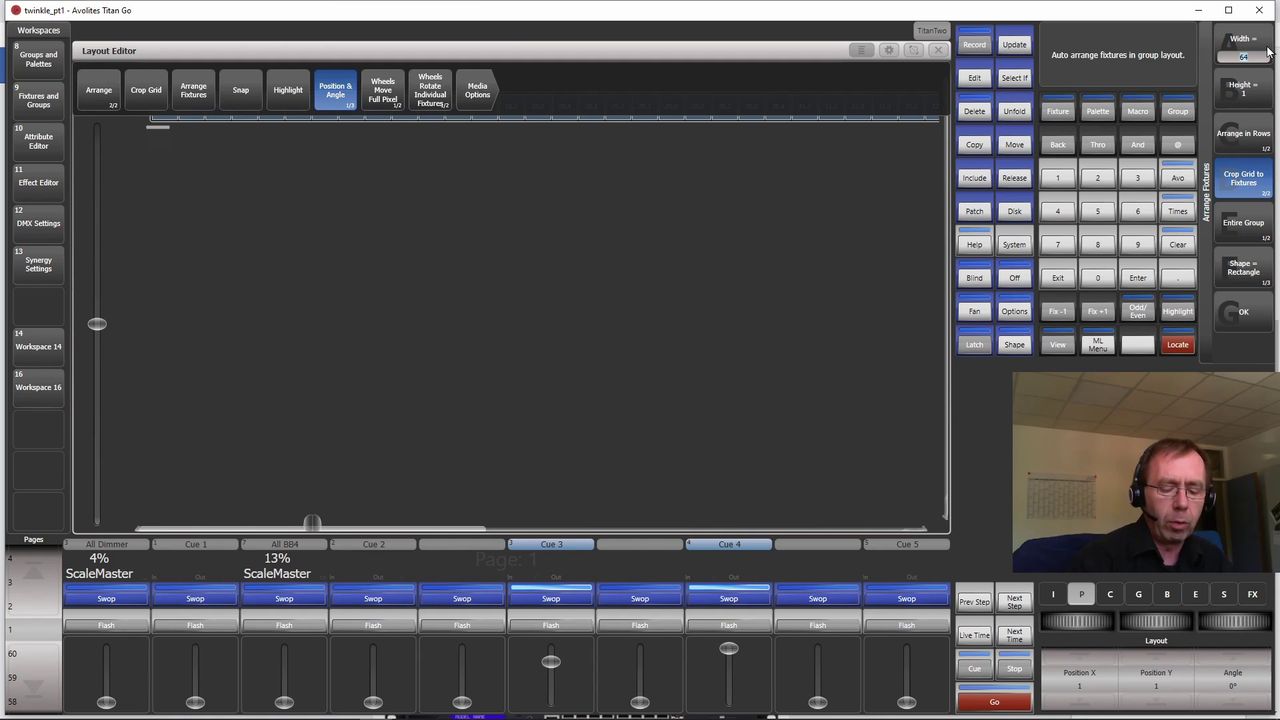
text(4)
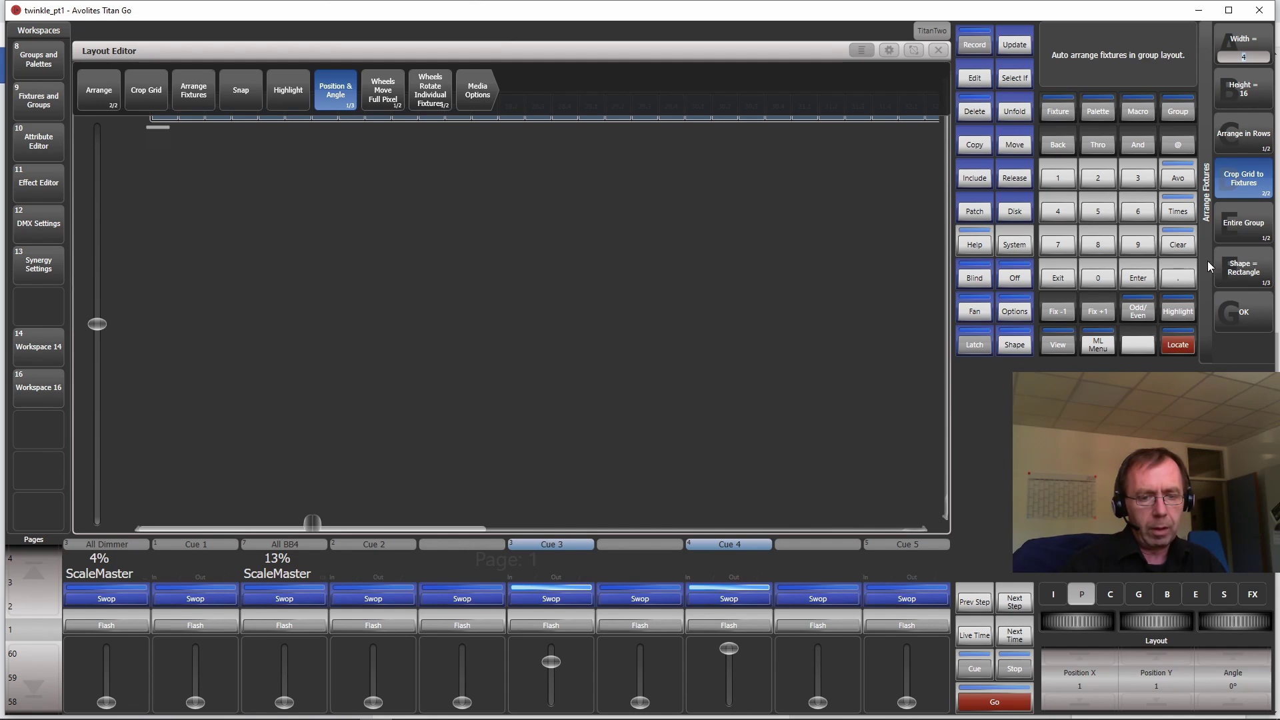
click(1253, 318)
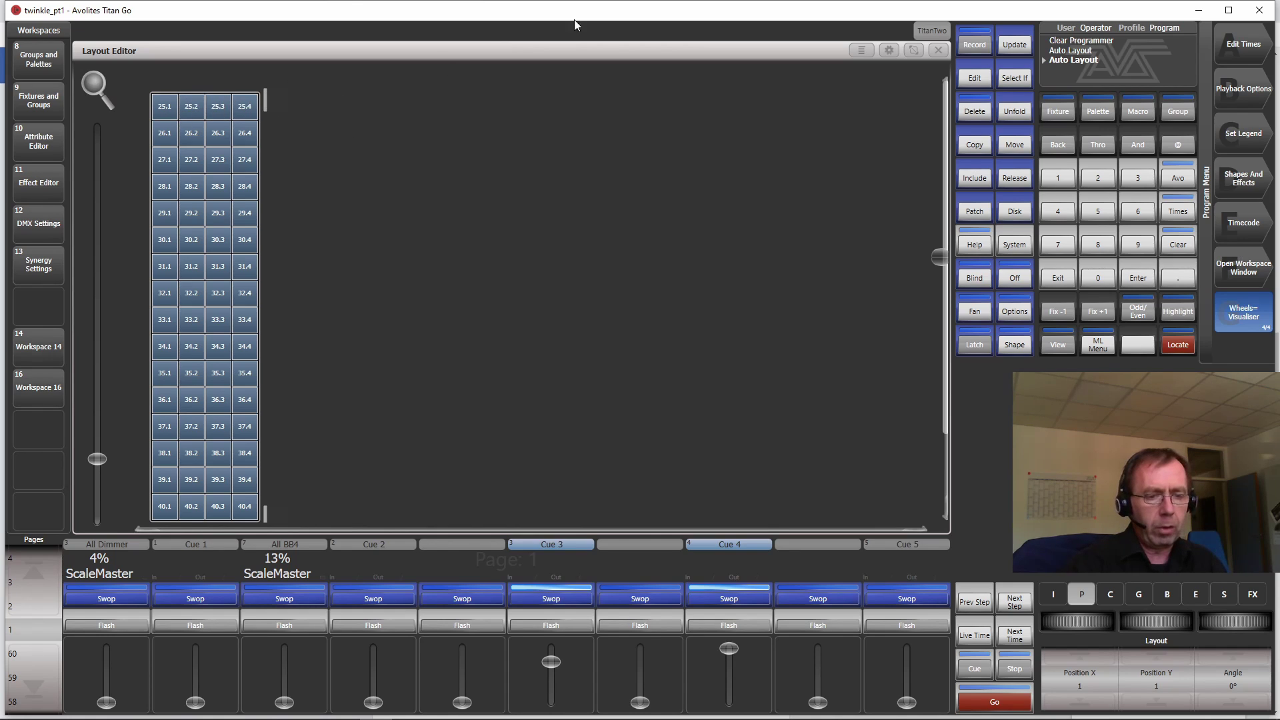
click(938, 51)
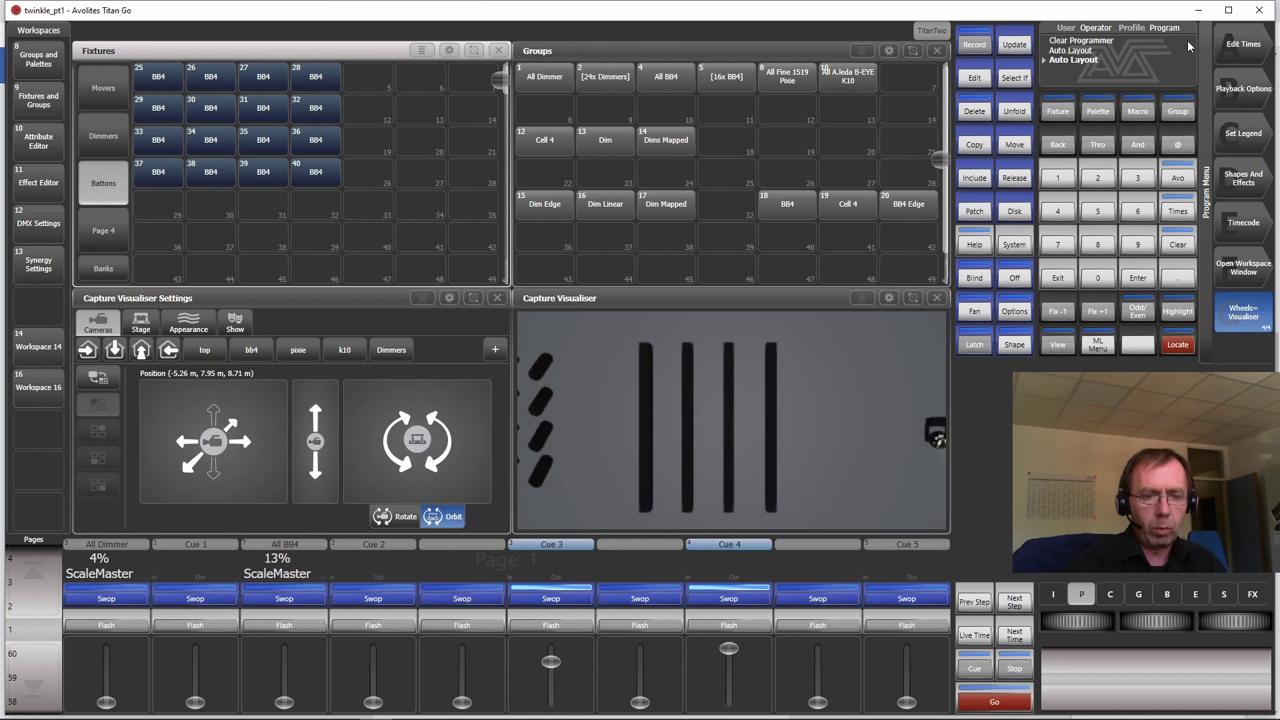
Edit the layout of group 18 and auto-arrange its cells in a rectangle 4 wide and 16 high
click(1240, 45)
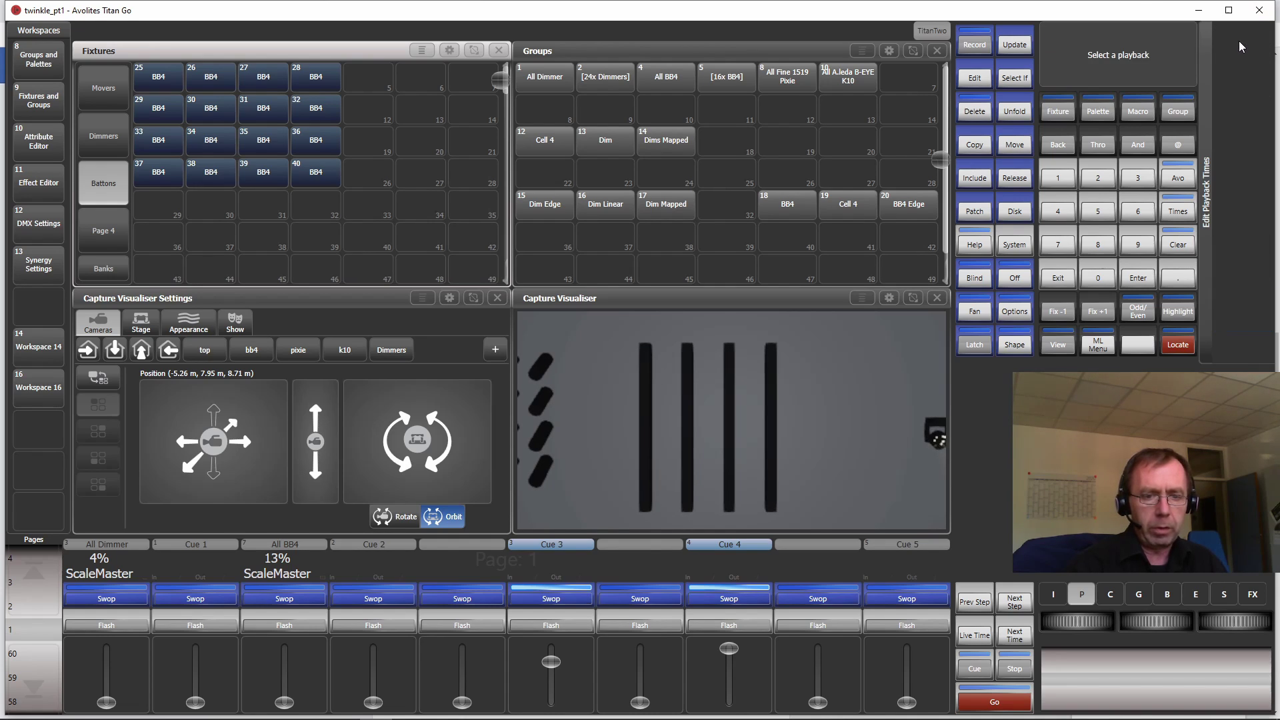
click(781, 205)
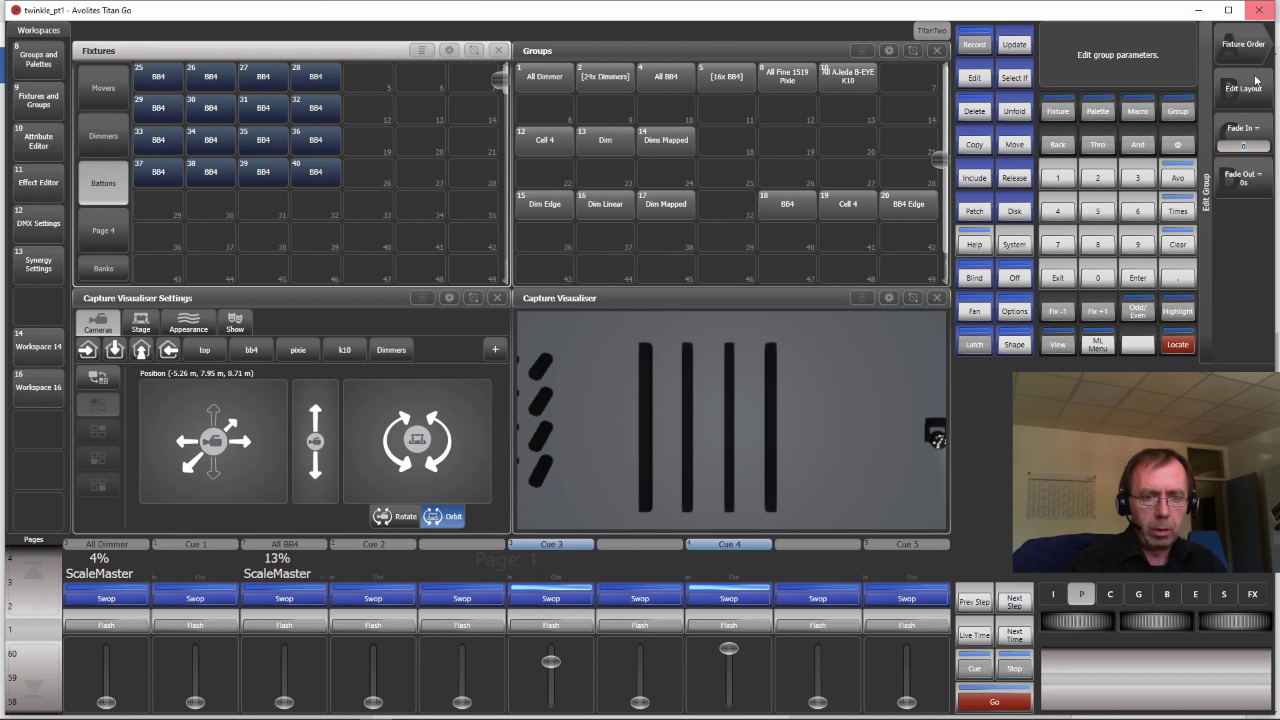
click(1239, 104)
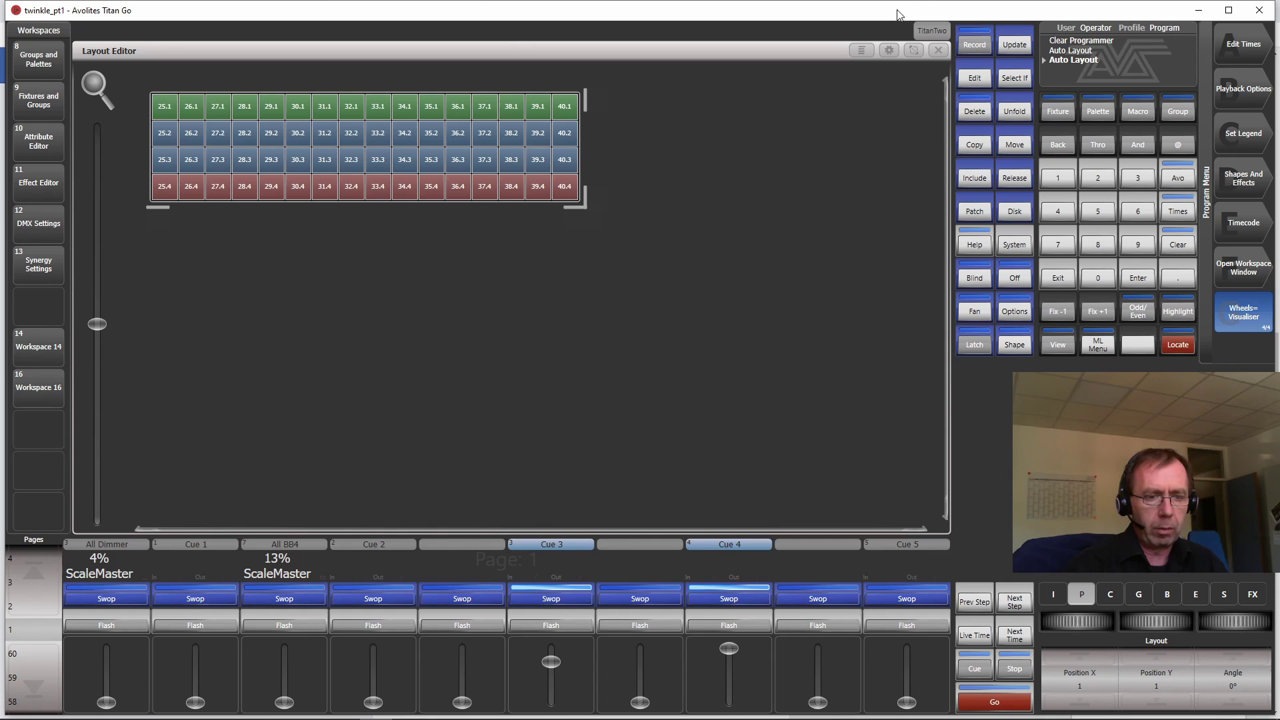
click(860, 50)
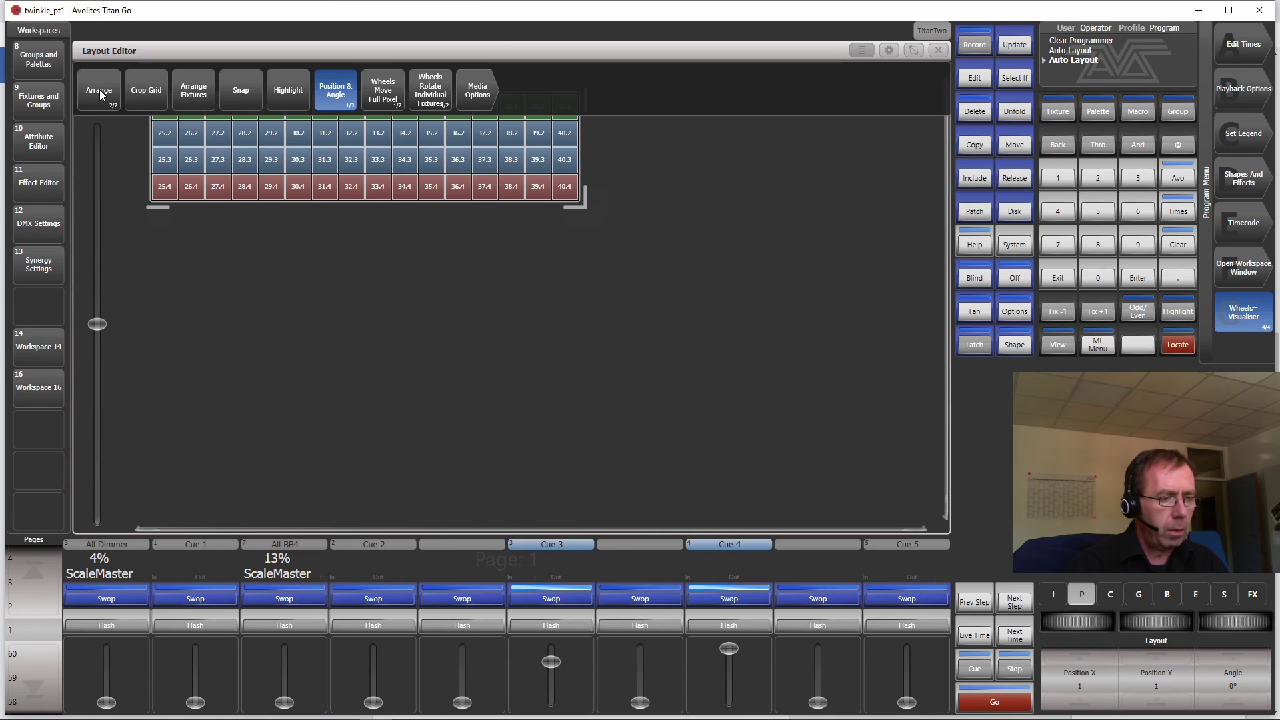
click(194, 81)
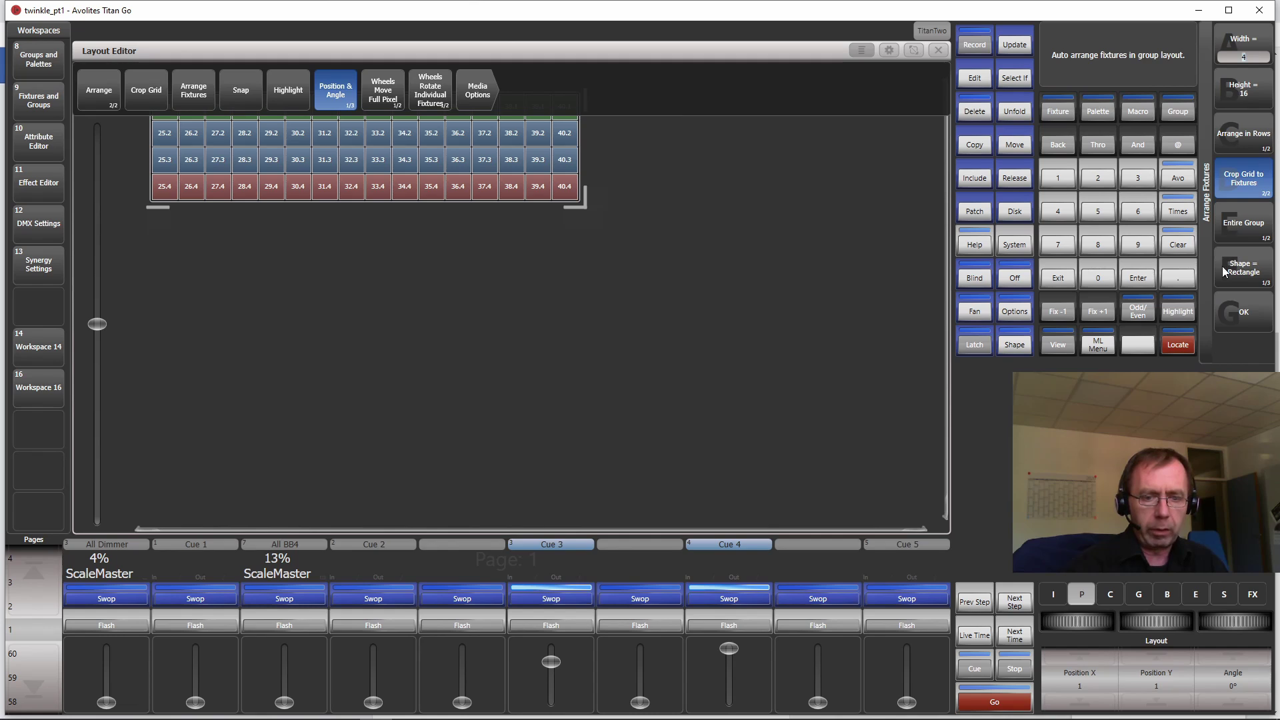
click(1246, 322)
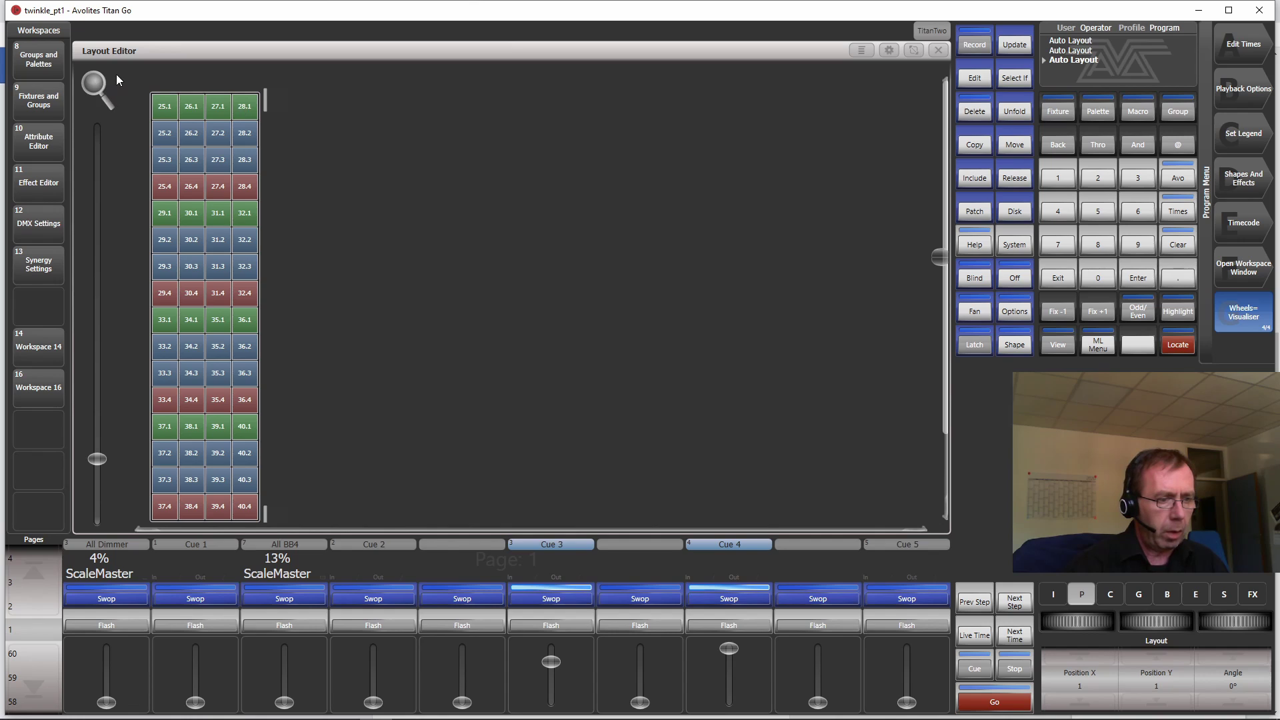
Select all cells in the layout and fan their X positions out to 13, leaving three-cell gaps between the columns
drag(124, 74, 307, 471)
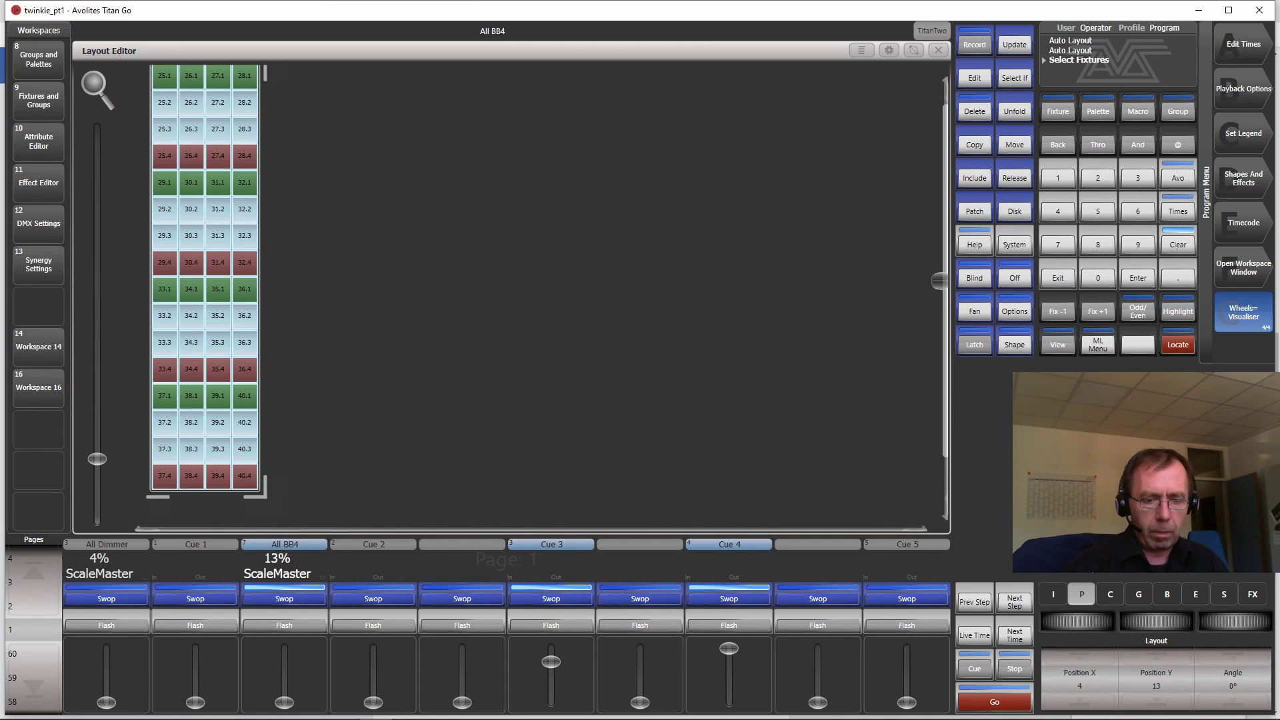
click(981, 313)
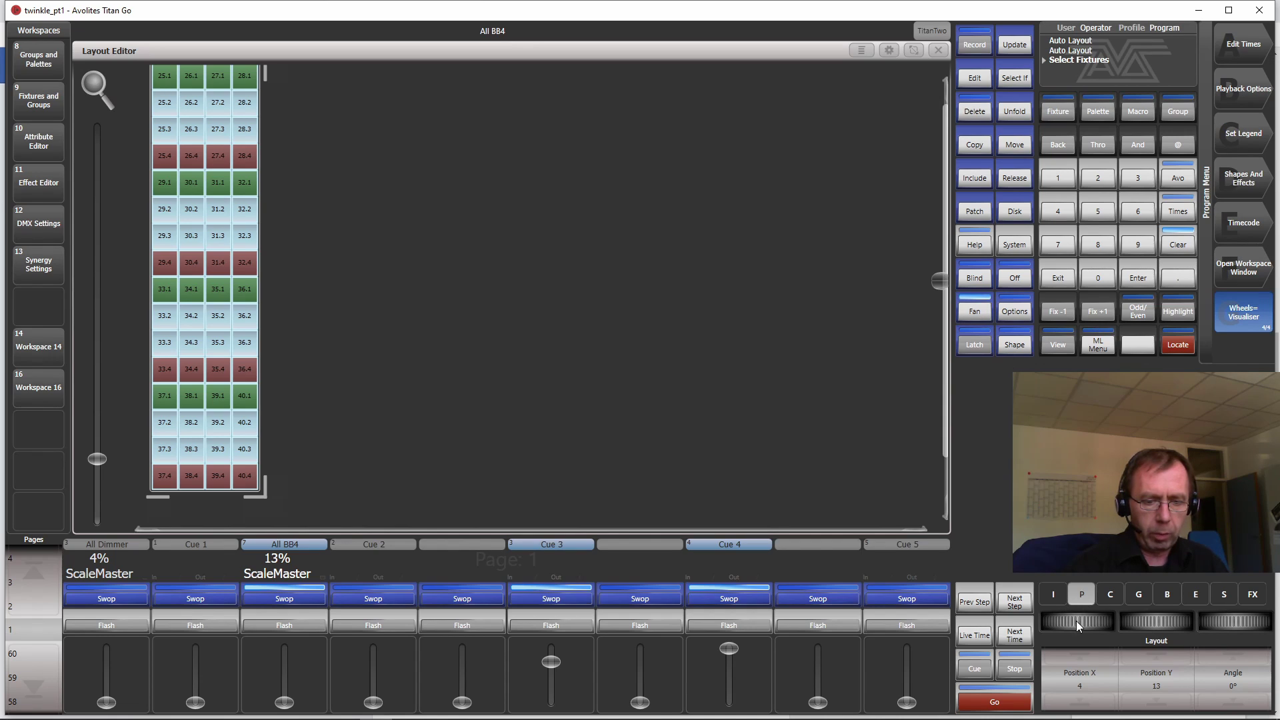
scroll(1078, 621, up, 9)
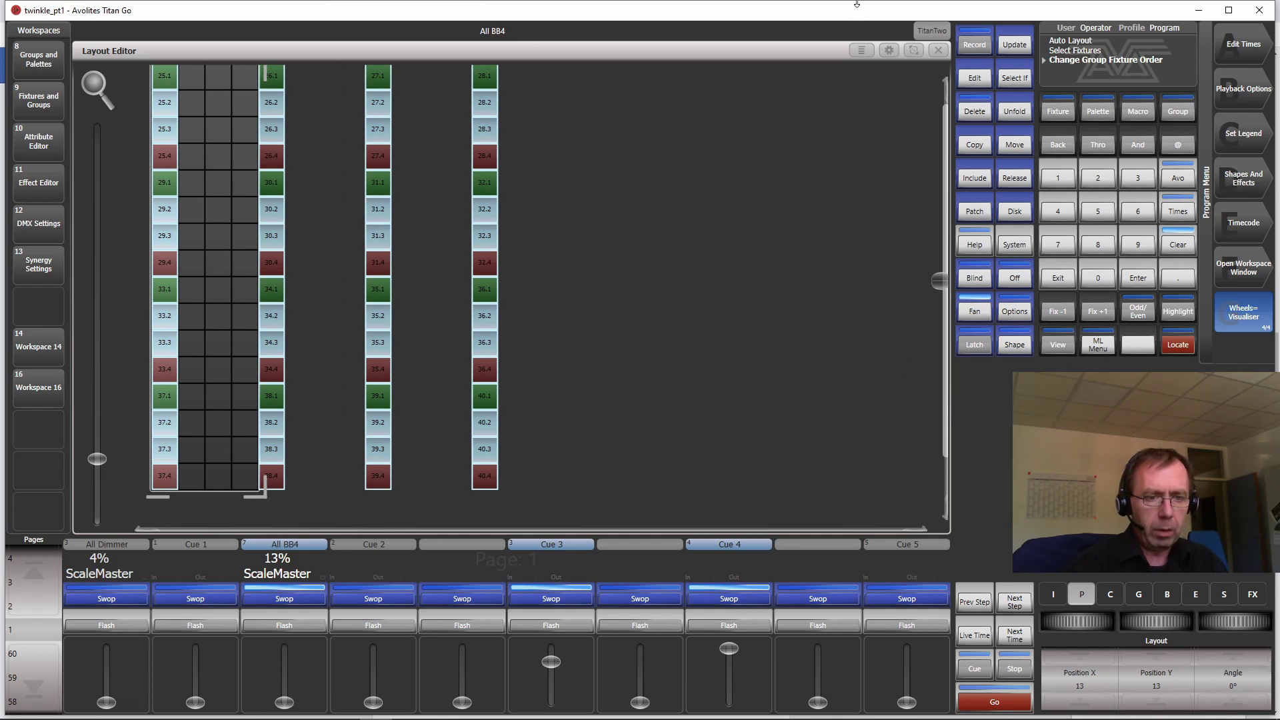
Crop the grid to the spread-out cells, close the layout editor and clear the programmer
click(859, 53)
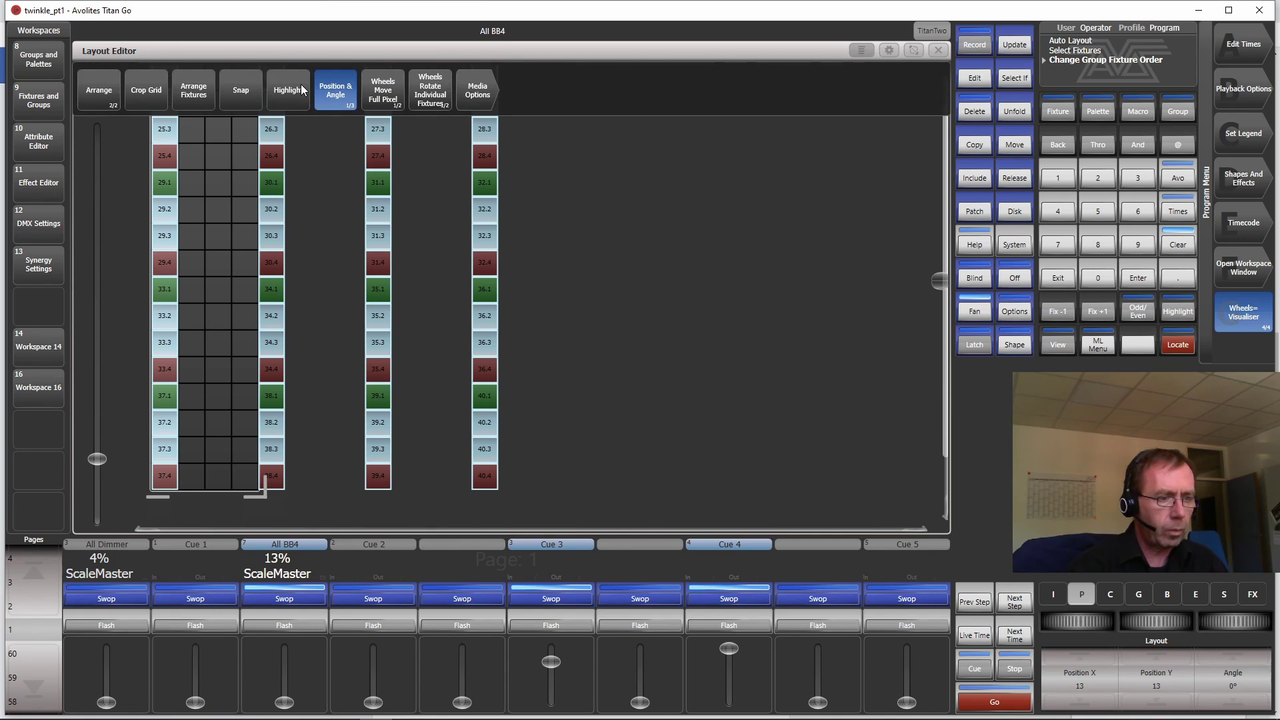
click(143, 73)
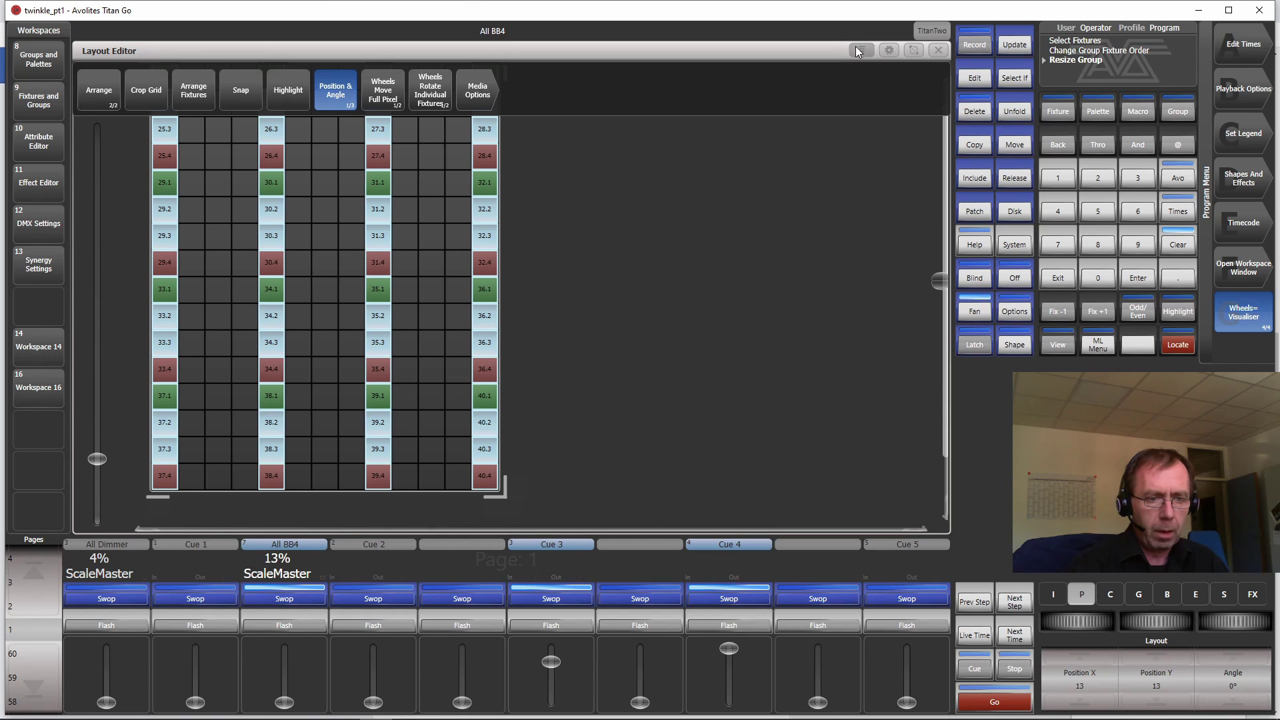
click(939, 51)
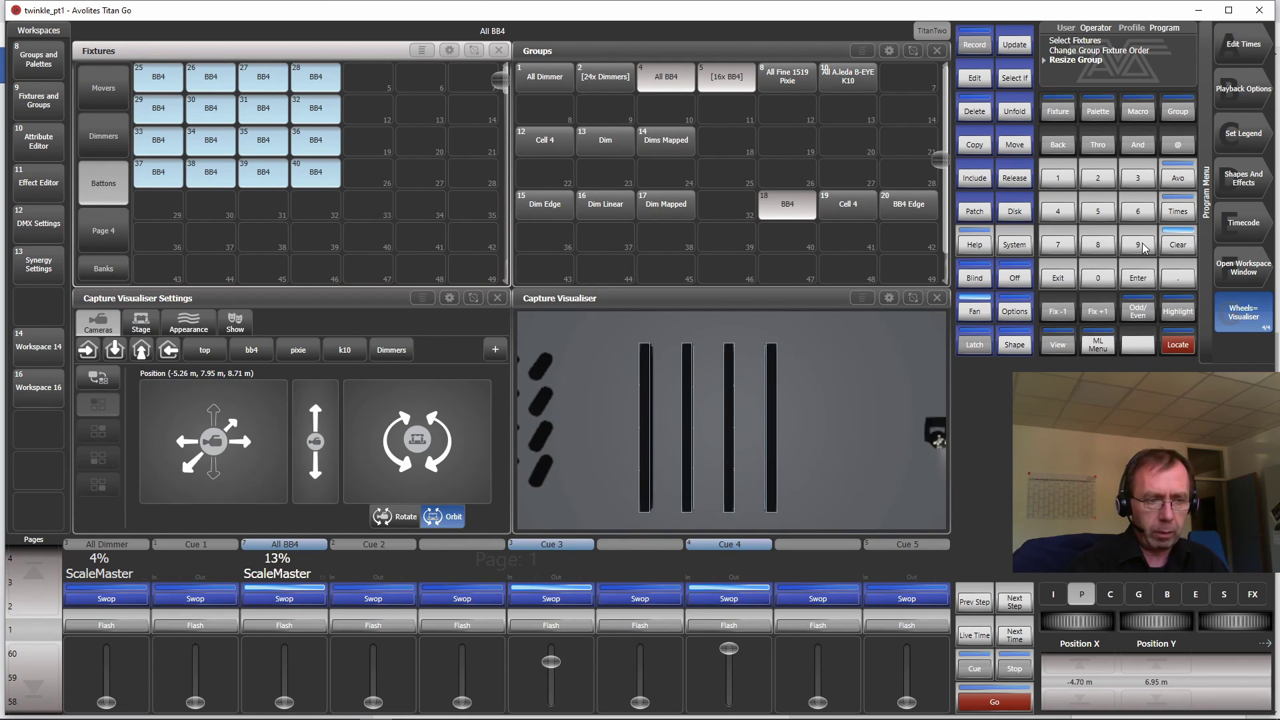
click(1179, 245)
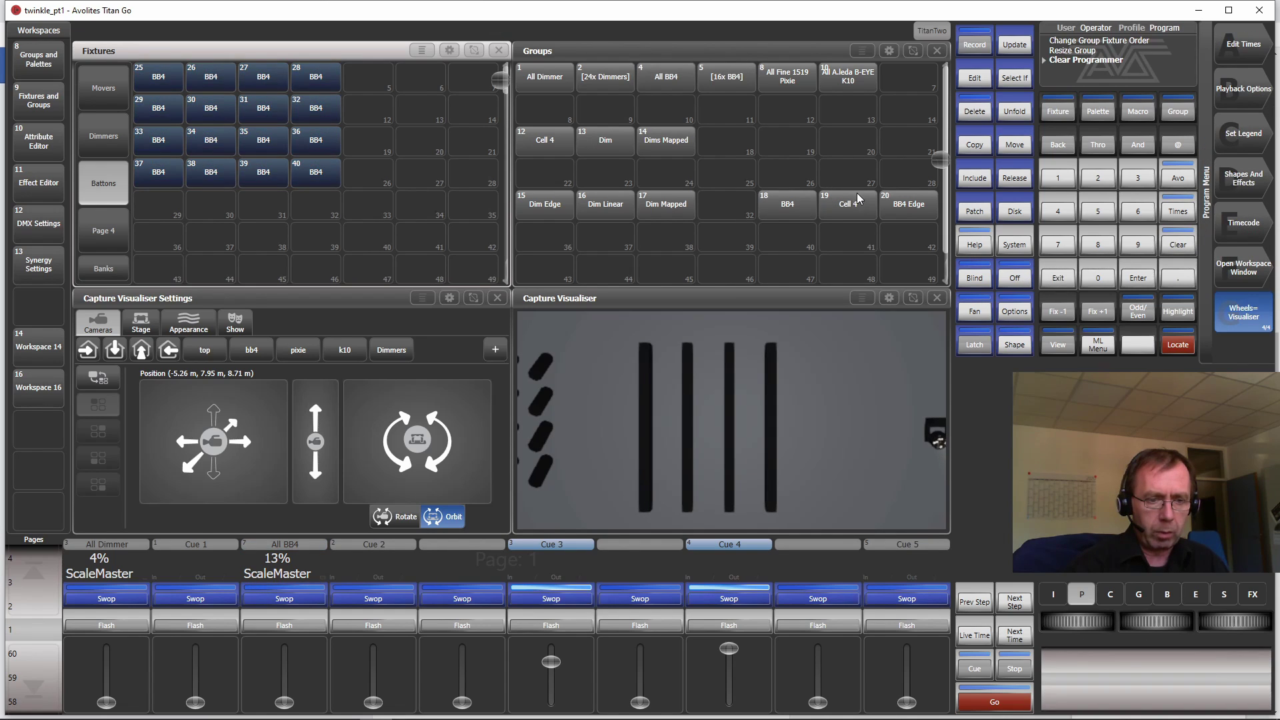
Set the legend of group 18 to BB4 Mapped
click(1230, 132)
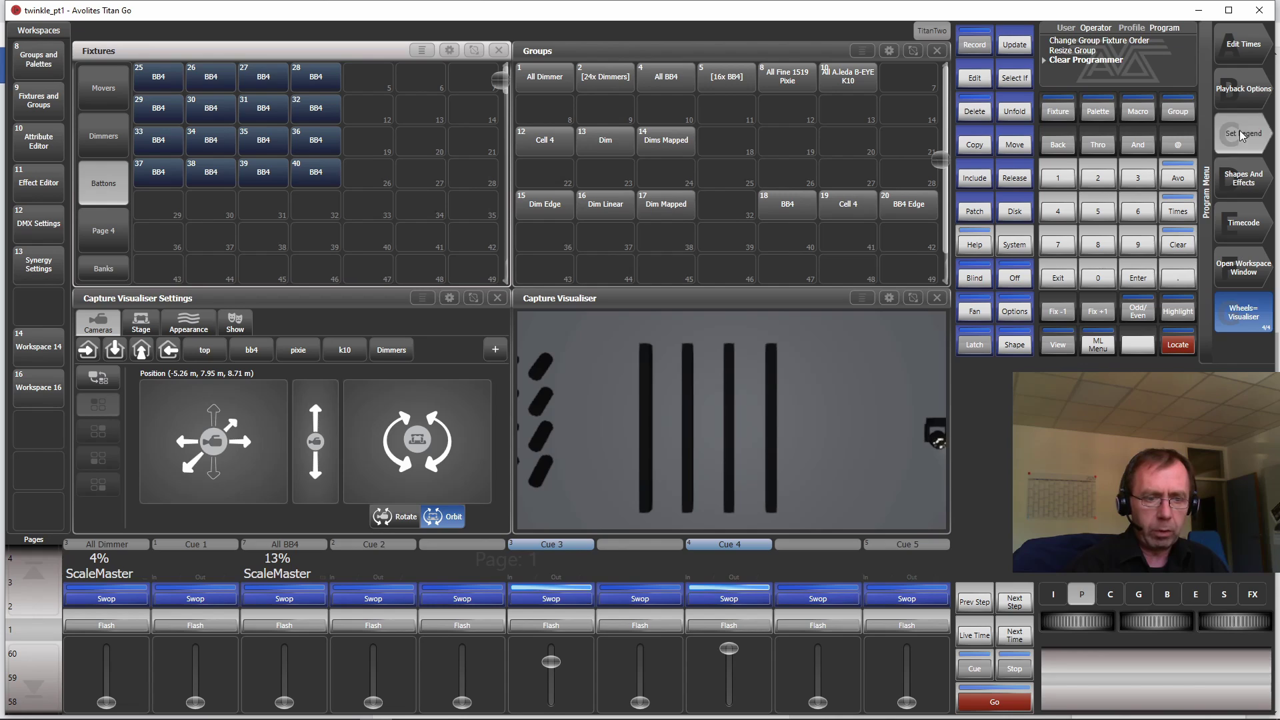
click(785, 206)
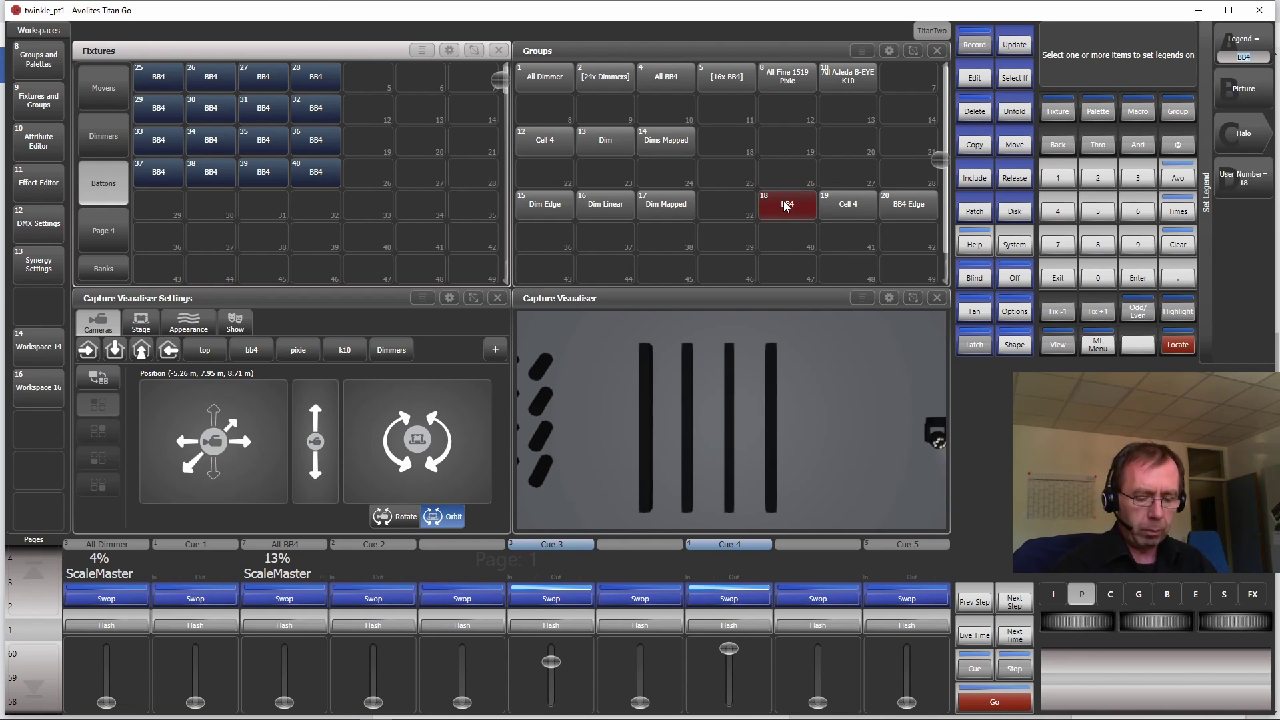
text(Mapped)
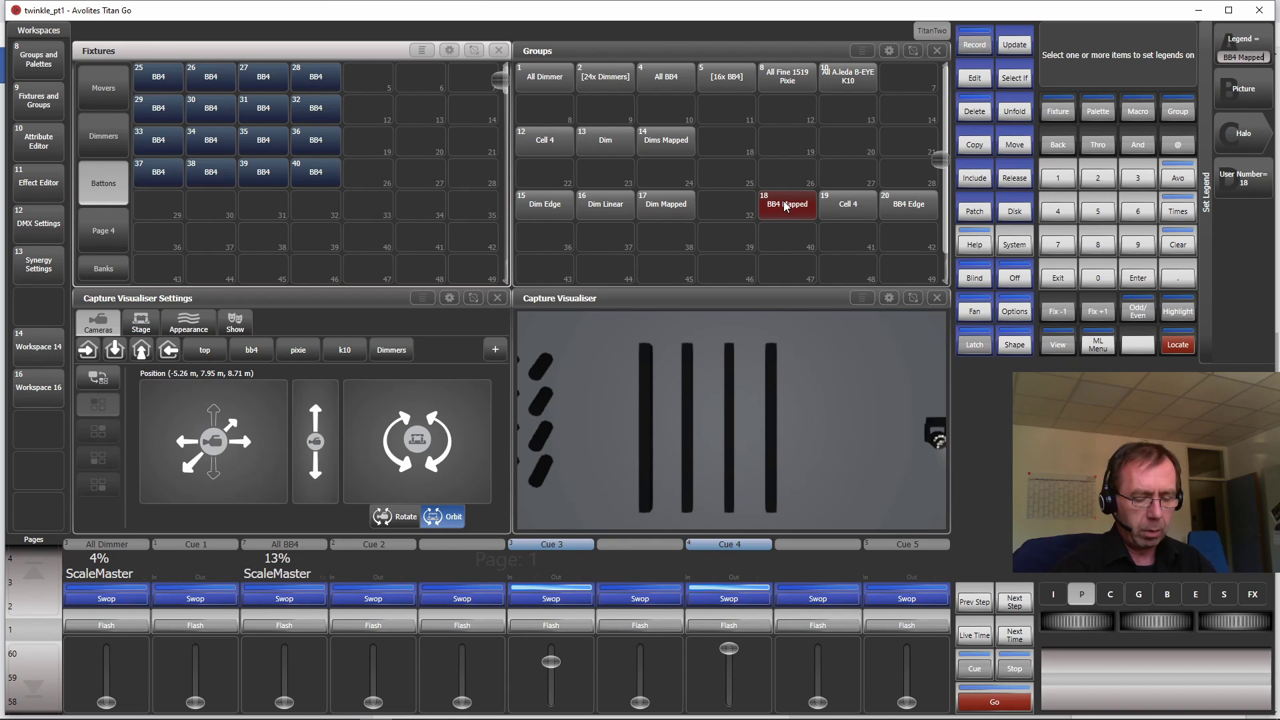
key(Return)
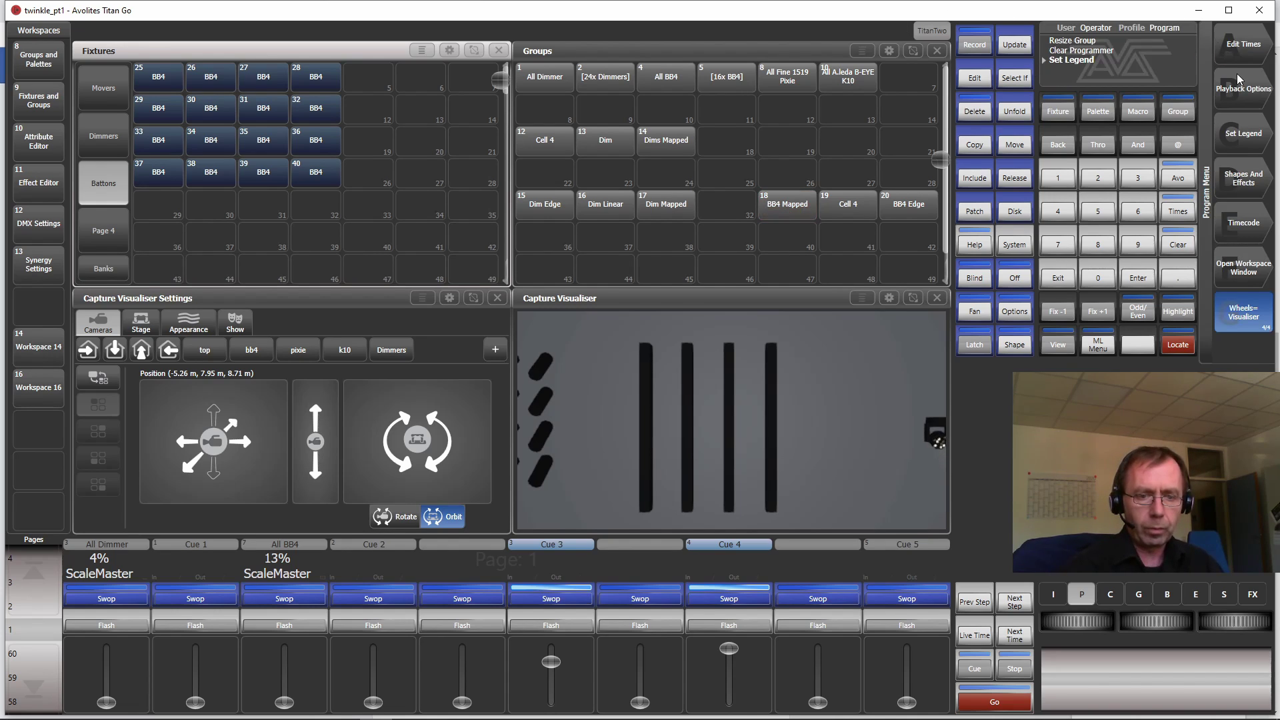
Create a test shape on the BB4 Mapped group, run it on sub fixtures (group), and set its spread to 23
click(788, 209)
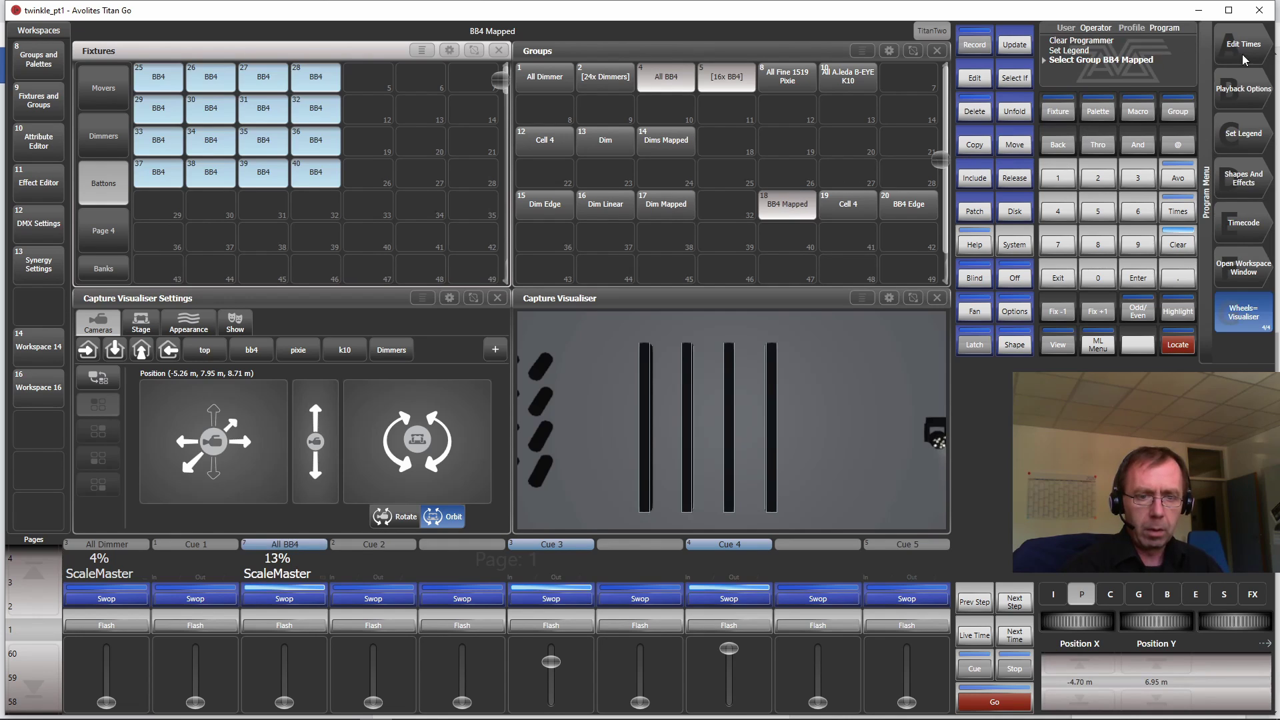
click(1241, 177)
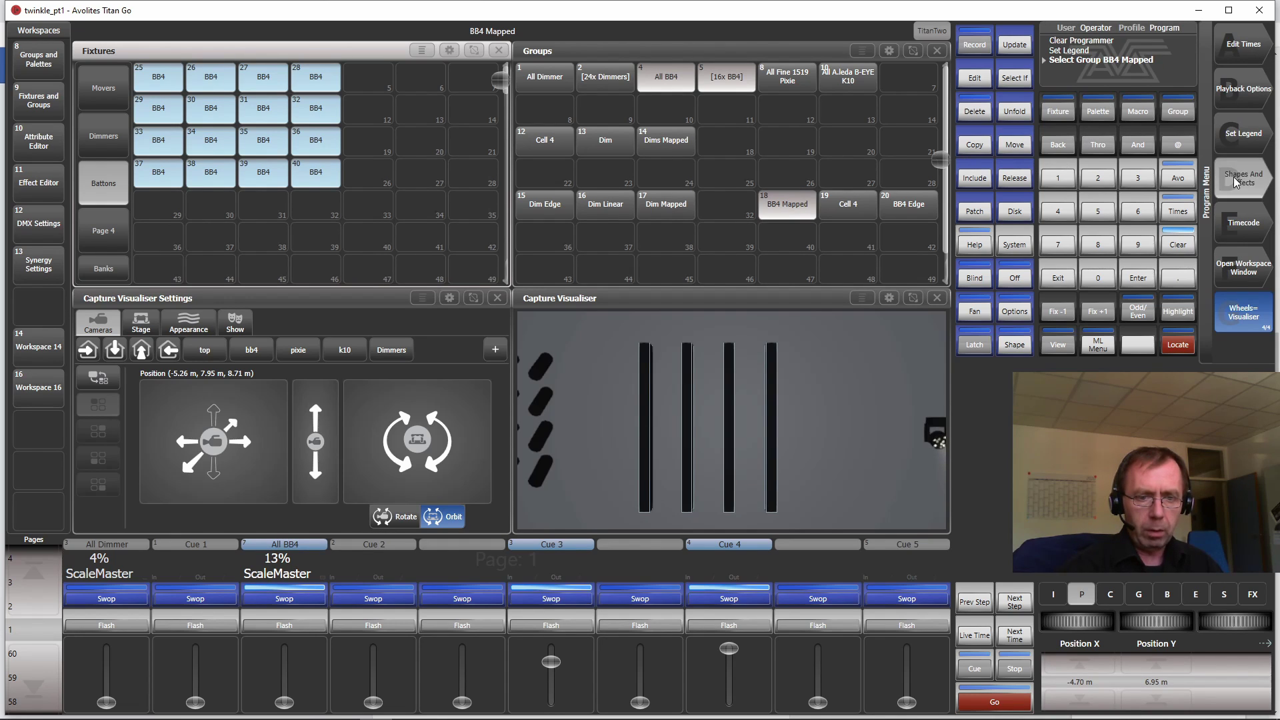
click(1240, 43)
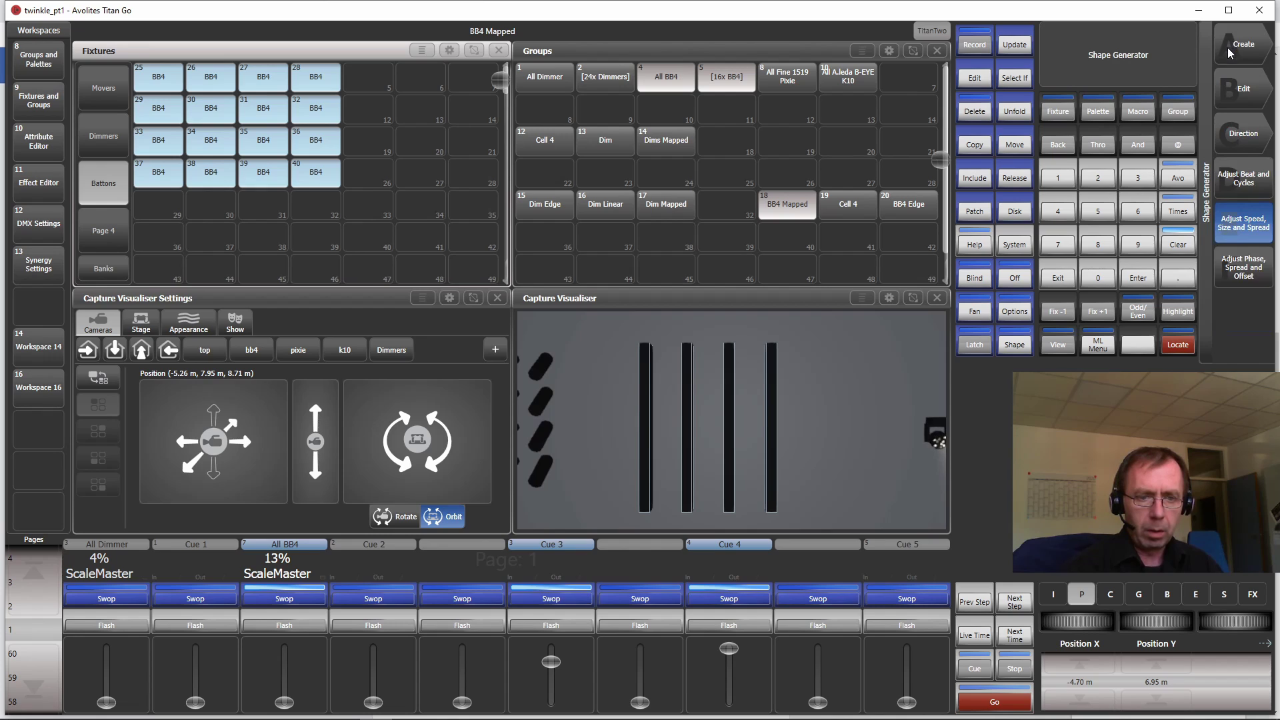
click(1231, 54)
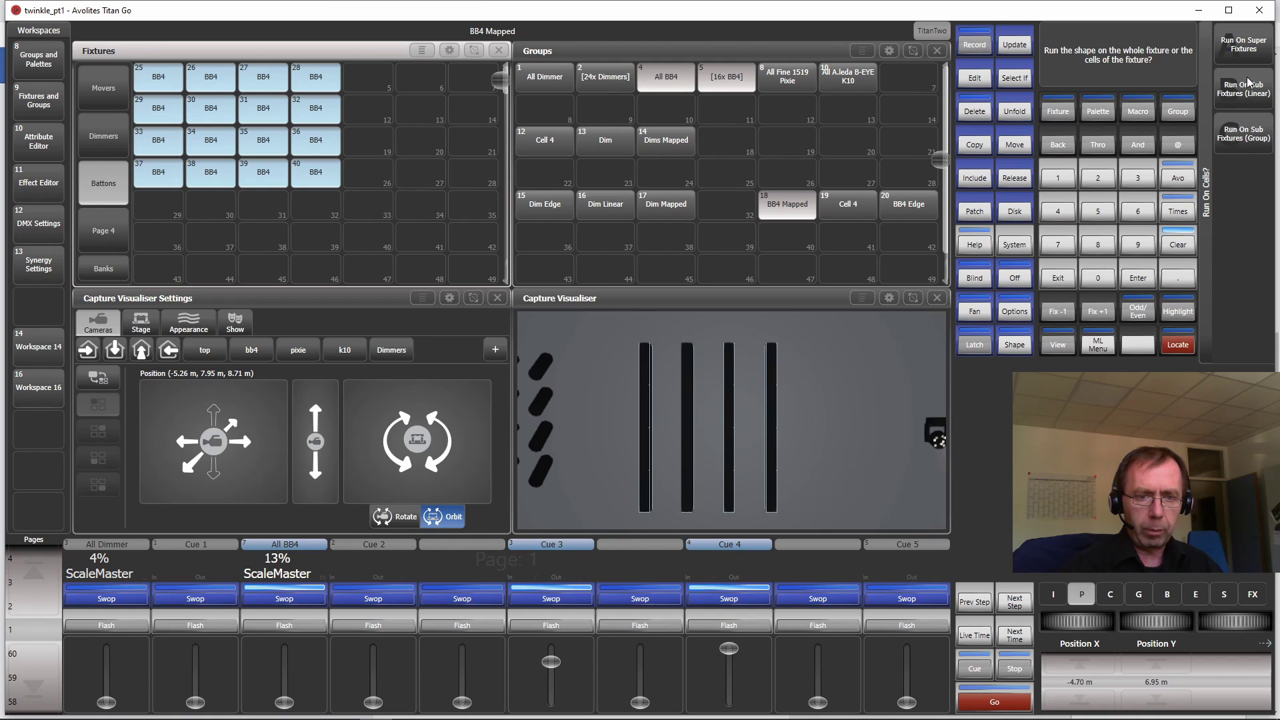
click(1252, 136)
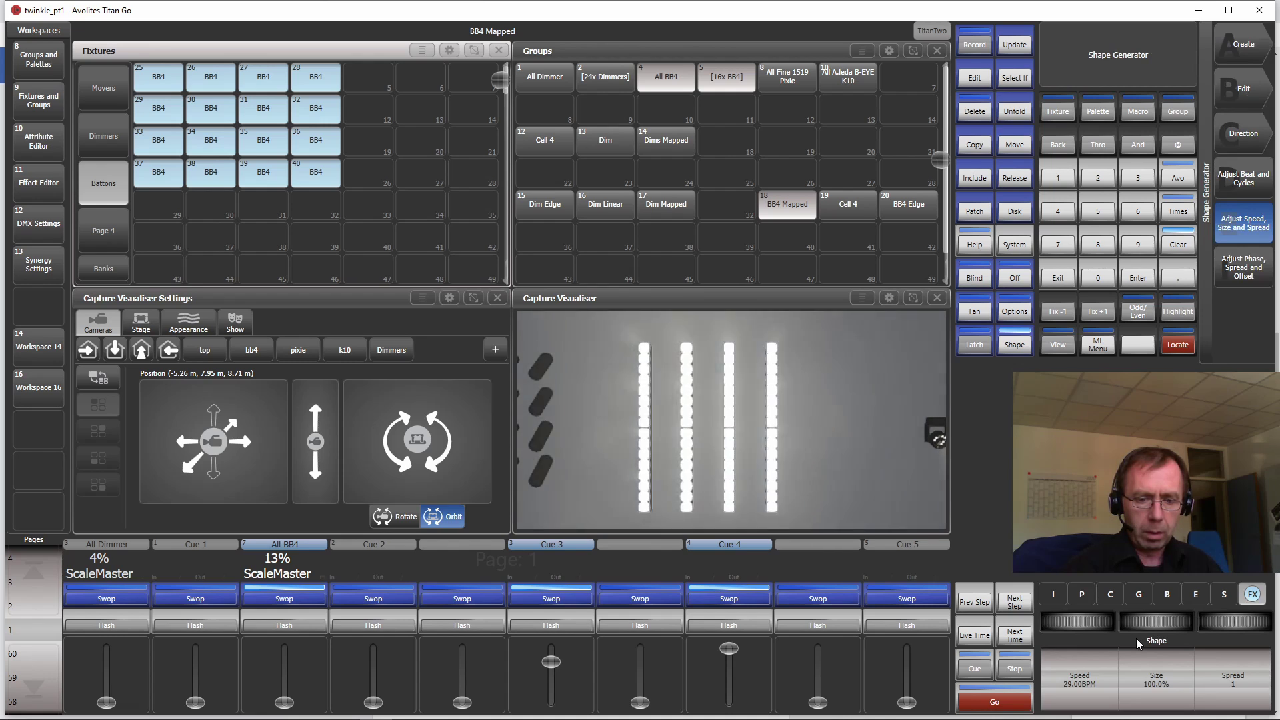
scroll(1234, 621, up, 16)
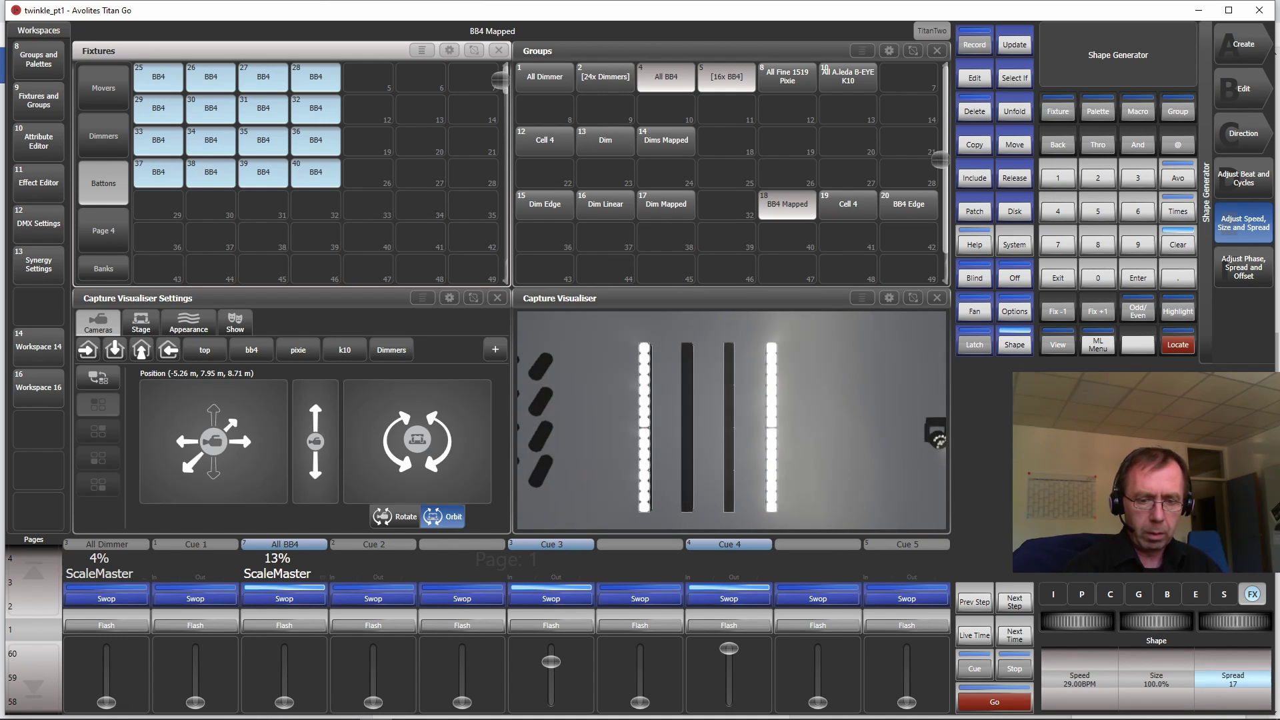
scroll(1235, 621, up, 6)
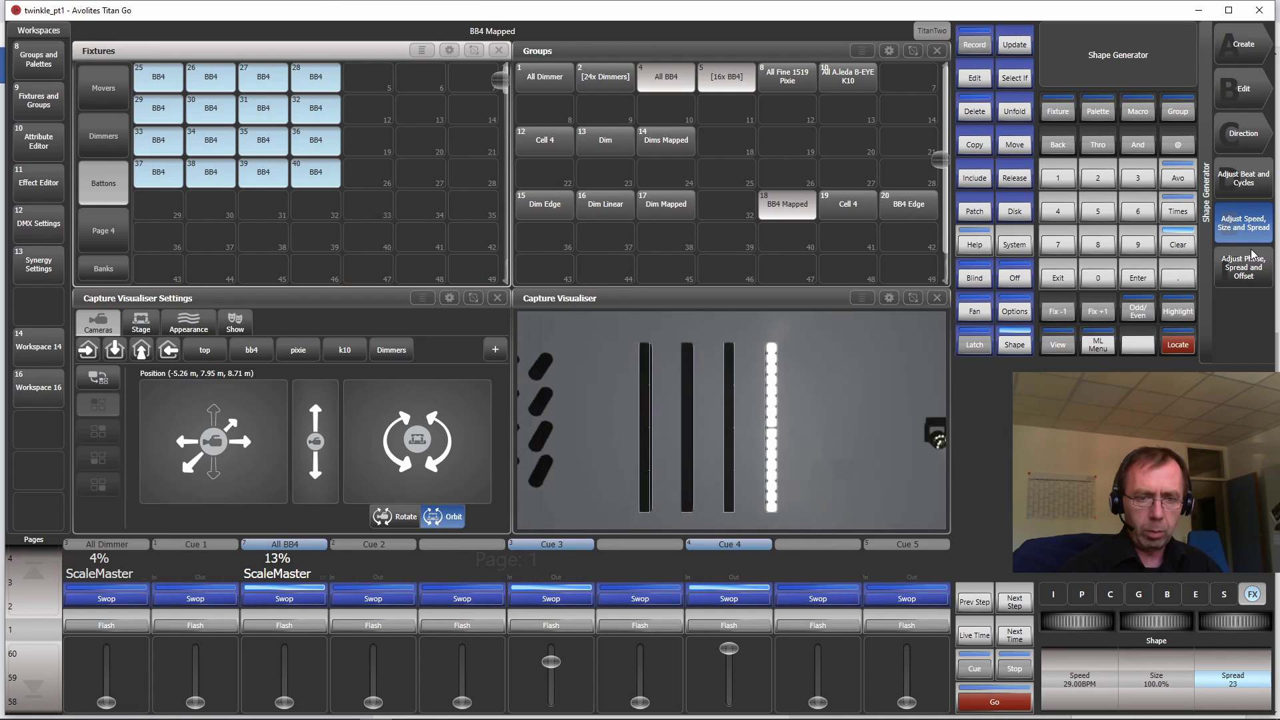
Change the test shape's direction to the diagonal four-way pattern and reduce its spread to 5
click(1251, 135)
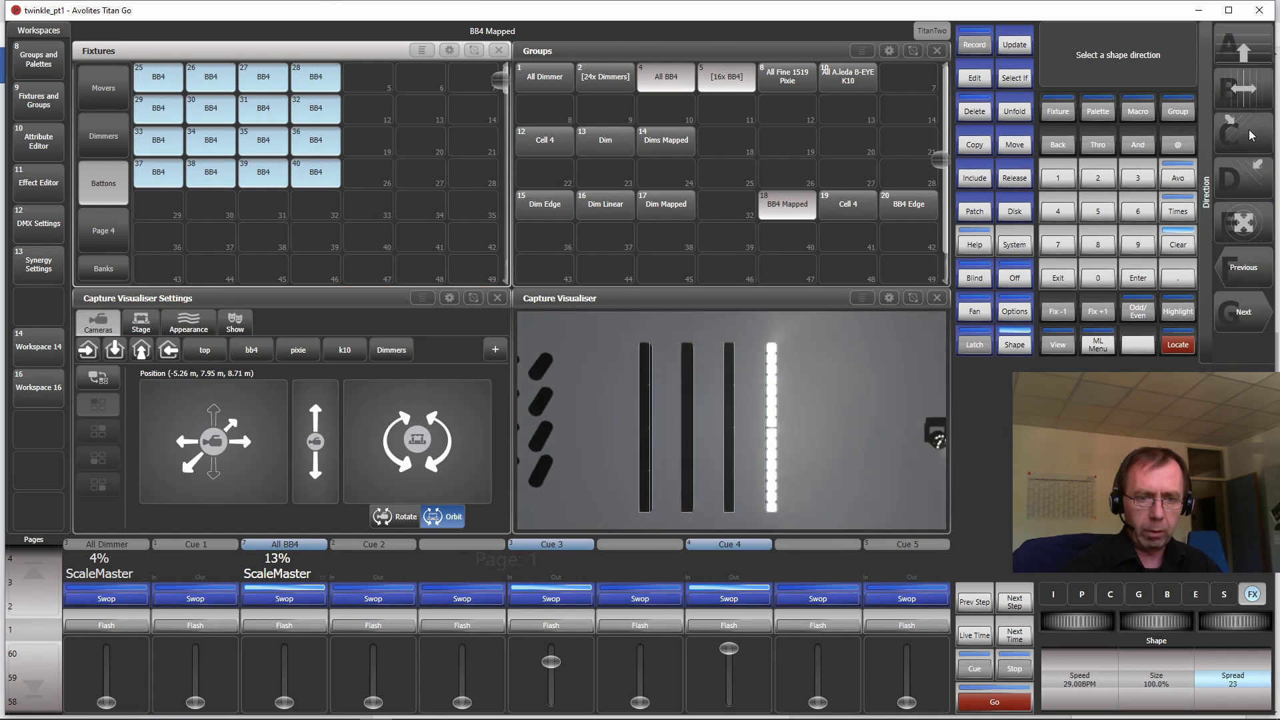
click(1242, 226)
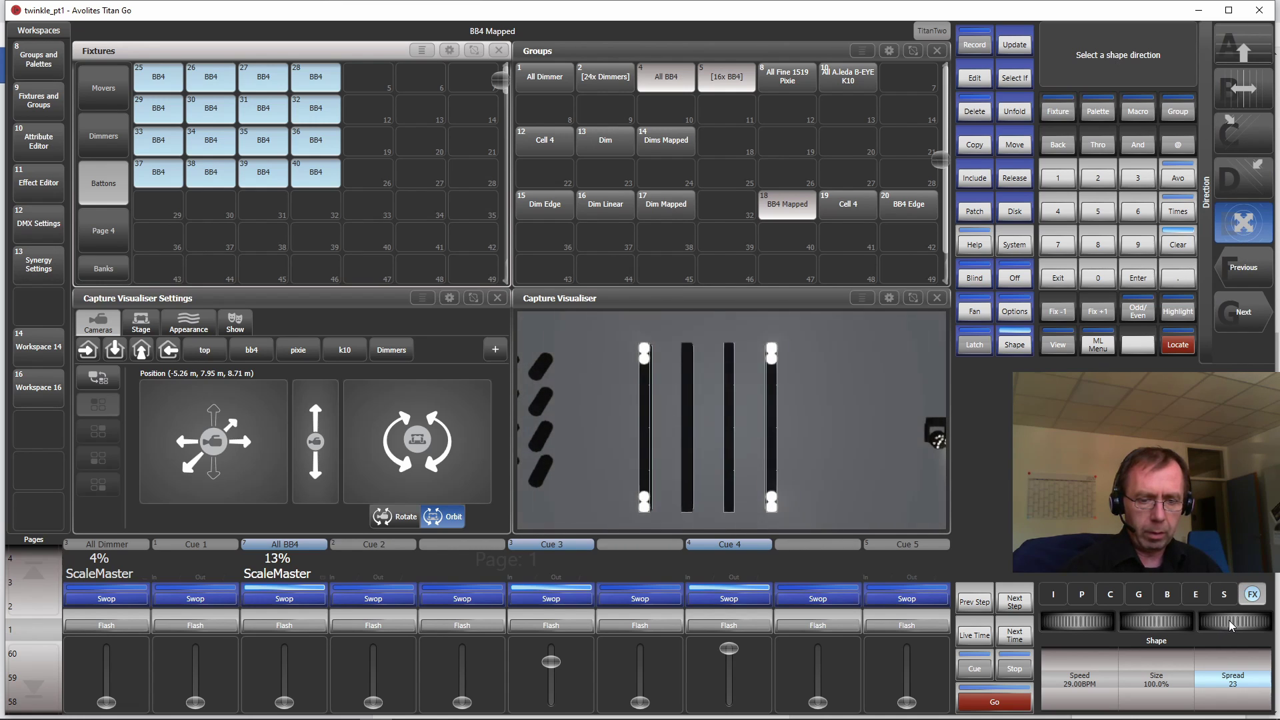
scroll(1232, 621, down, 5)
scroll(1231, 621, down, 16)
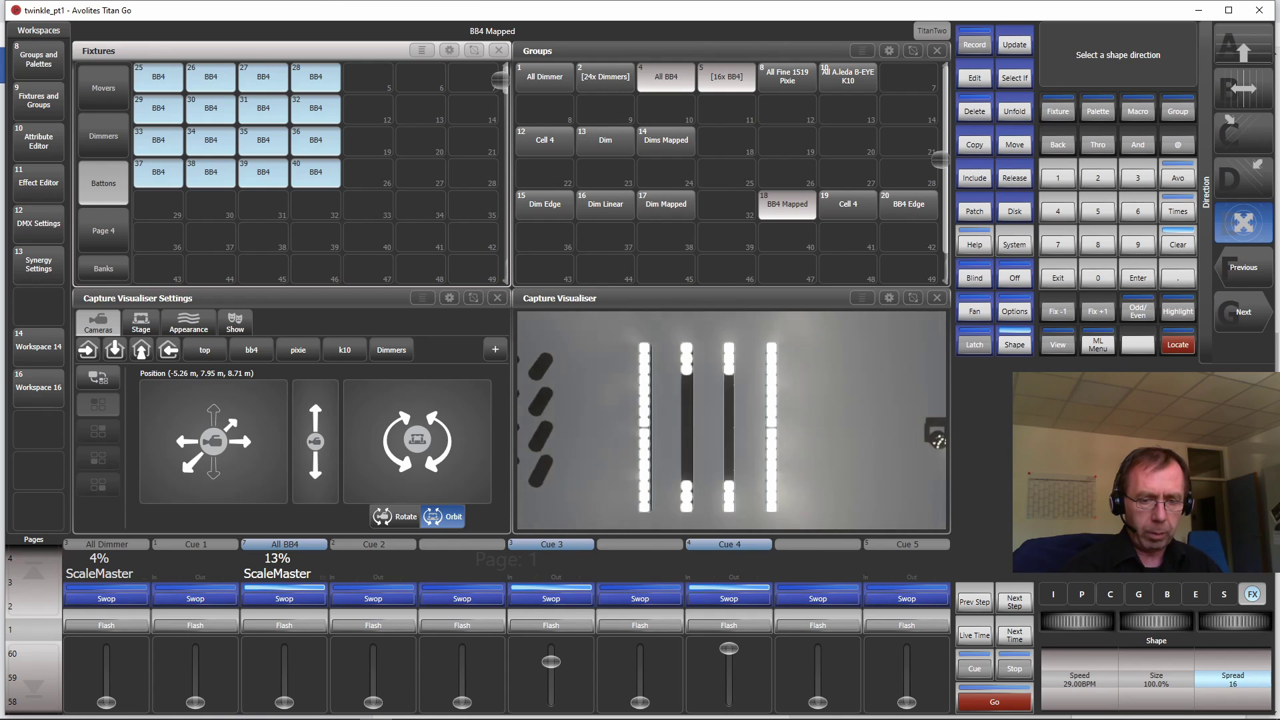
scroll(1230, 618, up, 3)
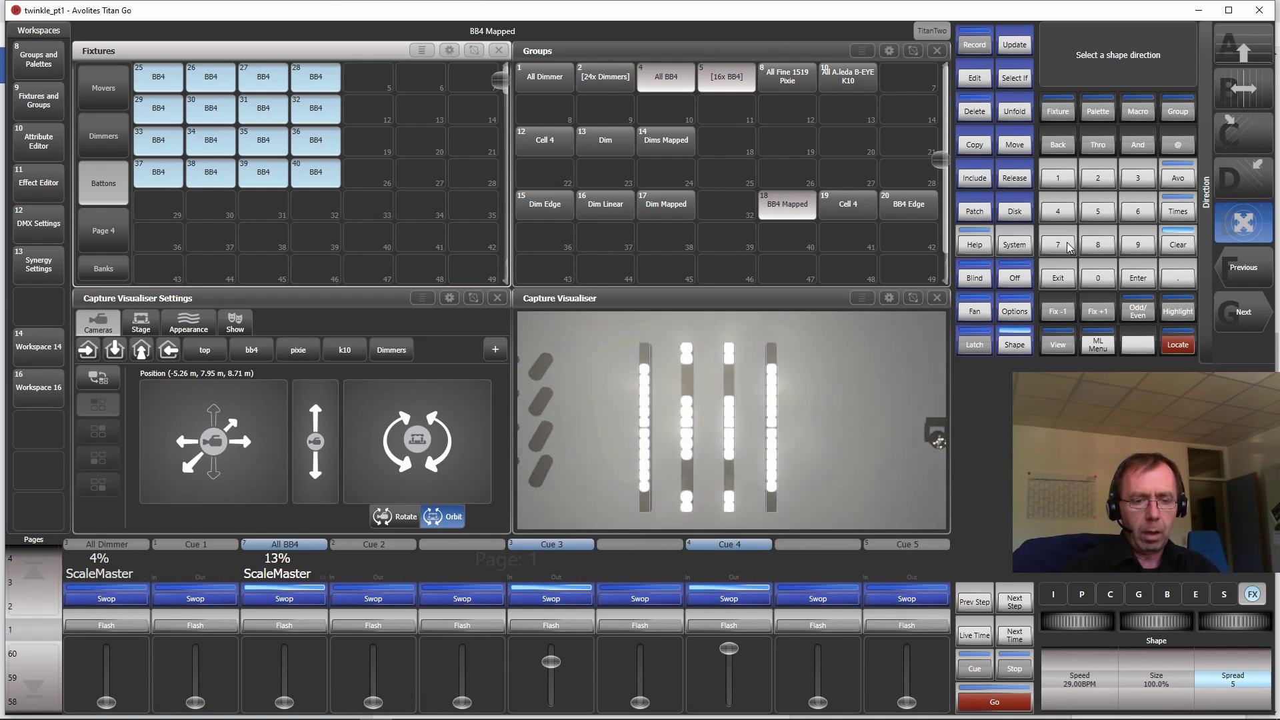
Clear the test shape from the programmer and leave the Shape Generator
click(1178, 250)
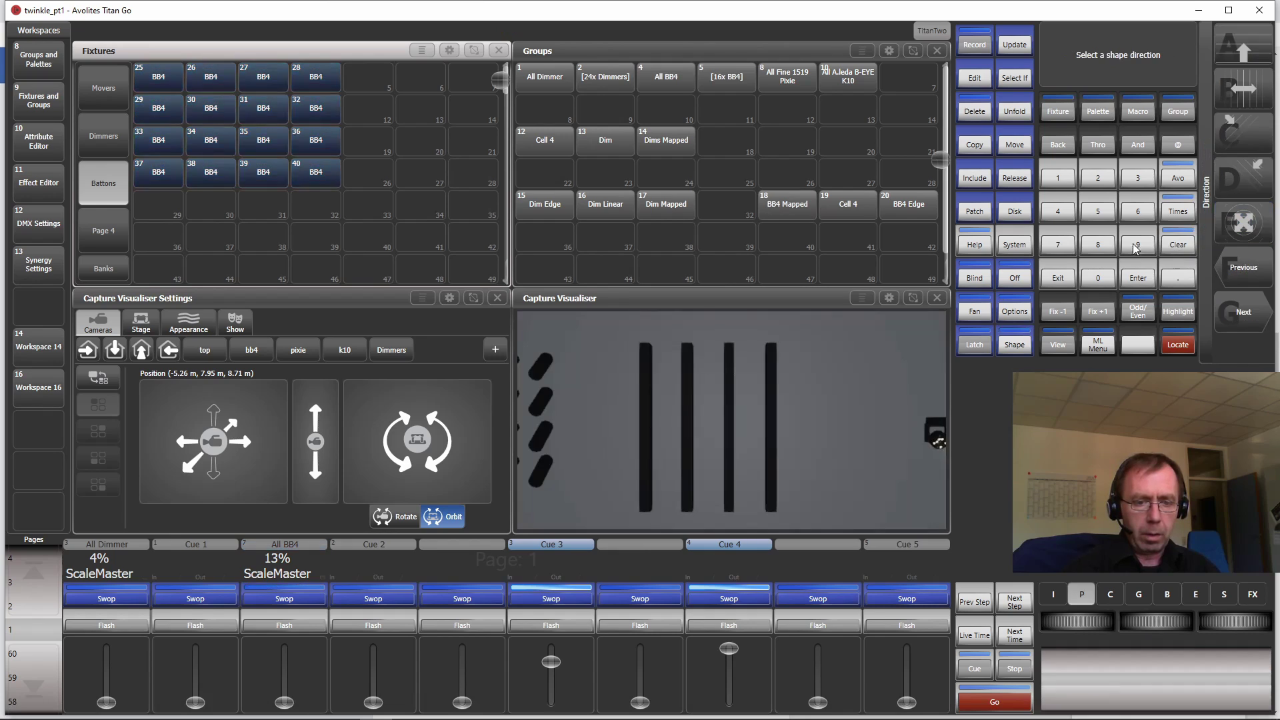
click(1059, 280)
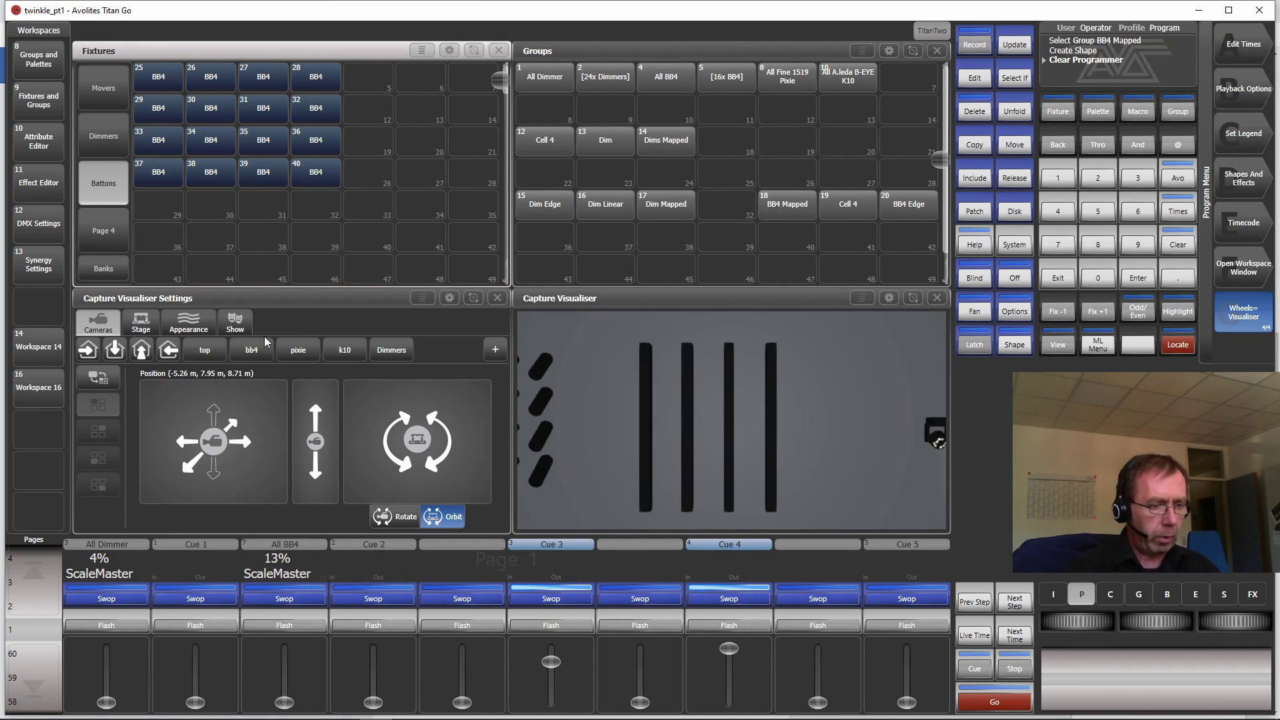
Switch the visualiser to the pixie camera view and lower the Cue 3 playback to zero
click(303, 354)
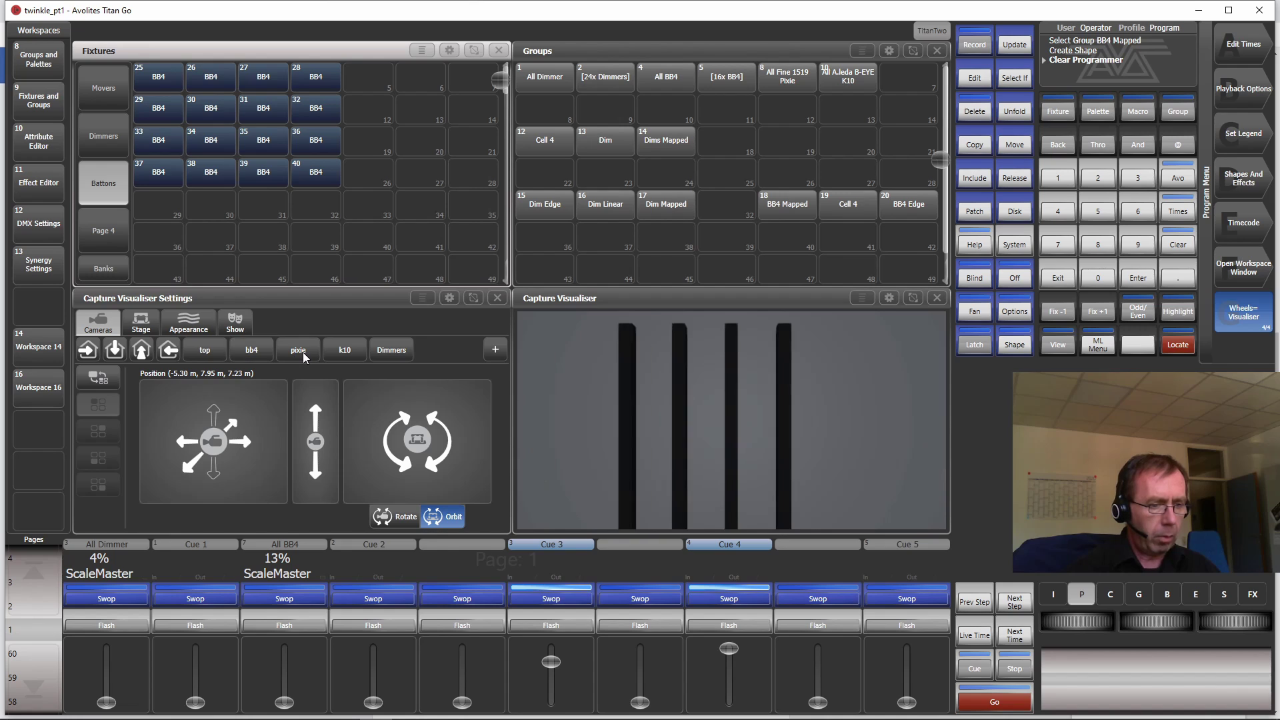
click(303, 352)
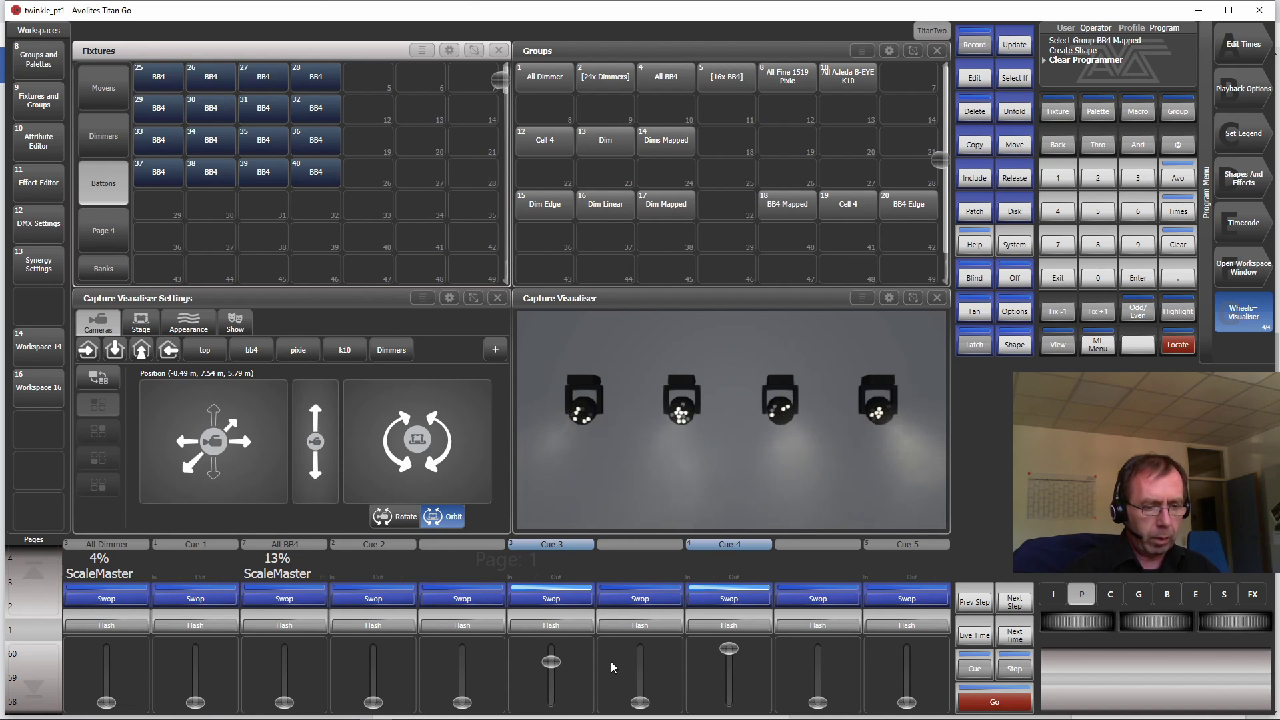
drag(549, 662, 557, 716)
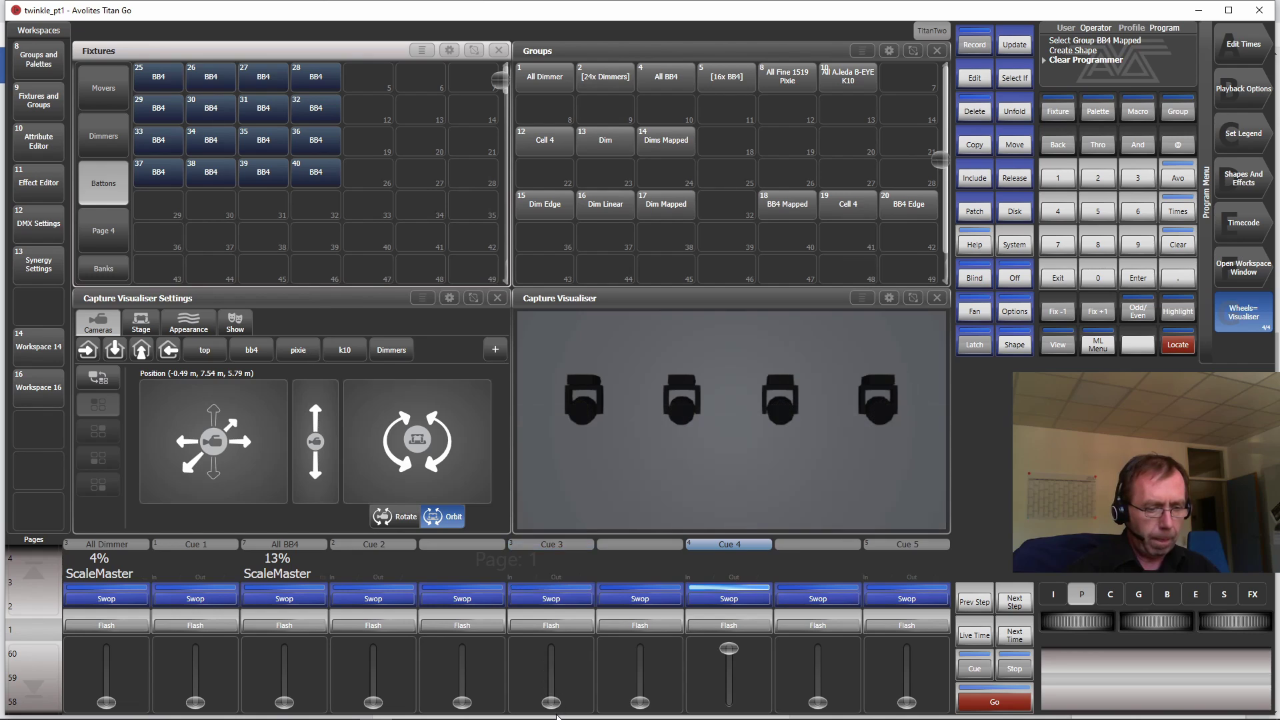
Record the four 1519 Pixie fixtures from the Movers page as group 21
click(98, 102)
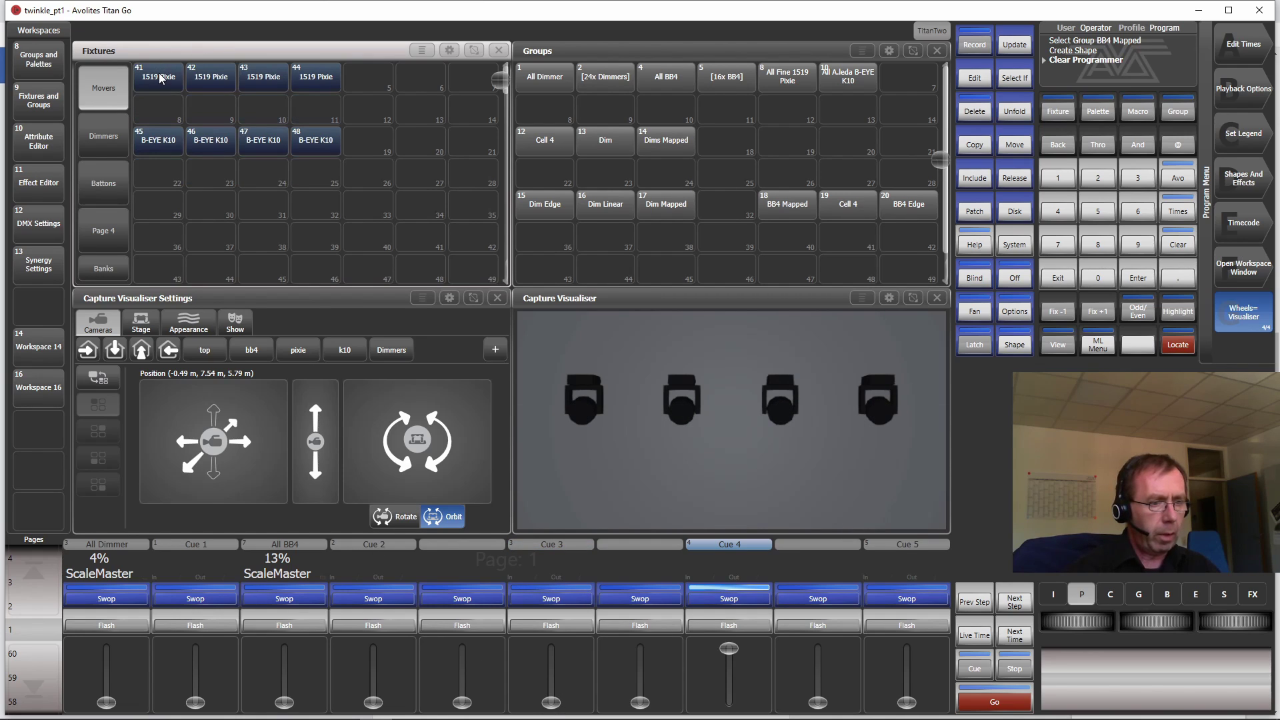
drag(160, 78, 329, 81)
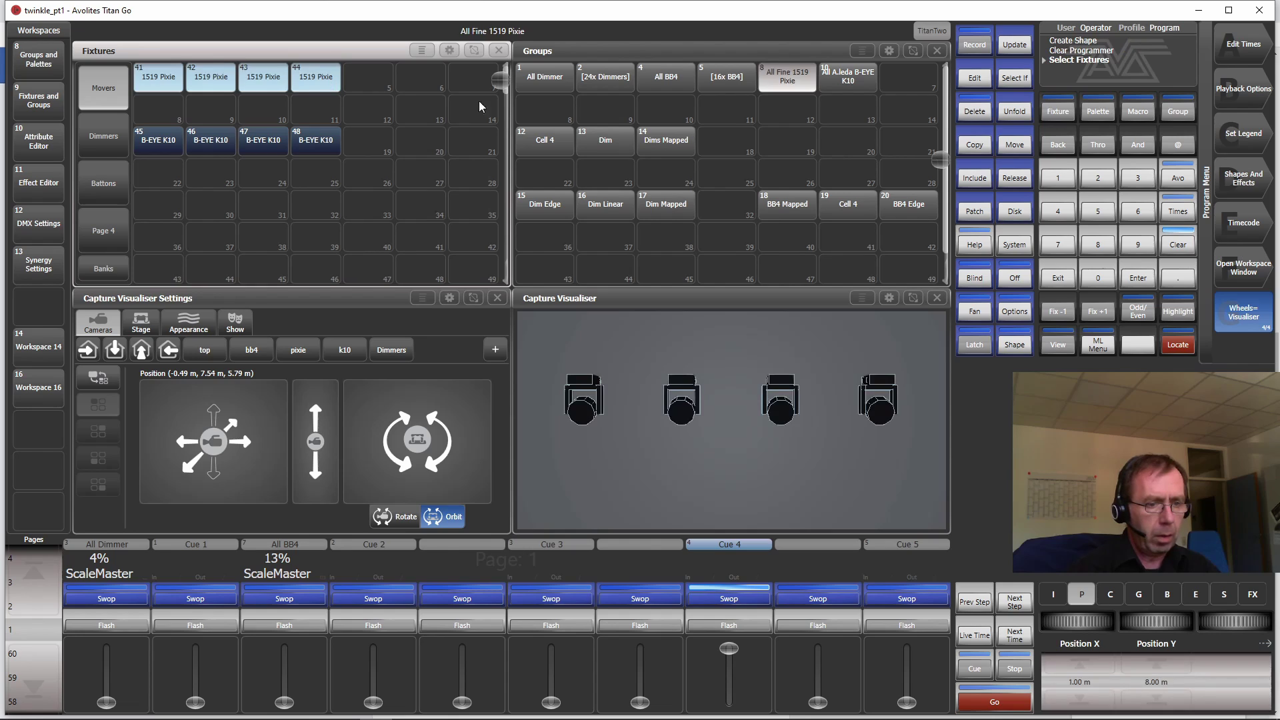
click(548, 266)
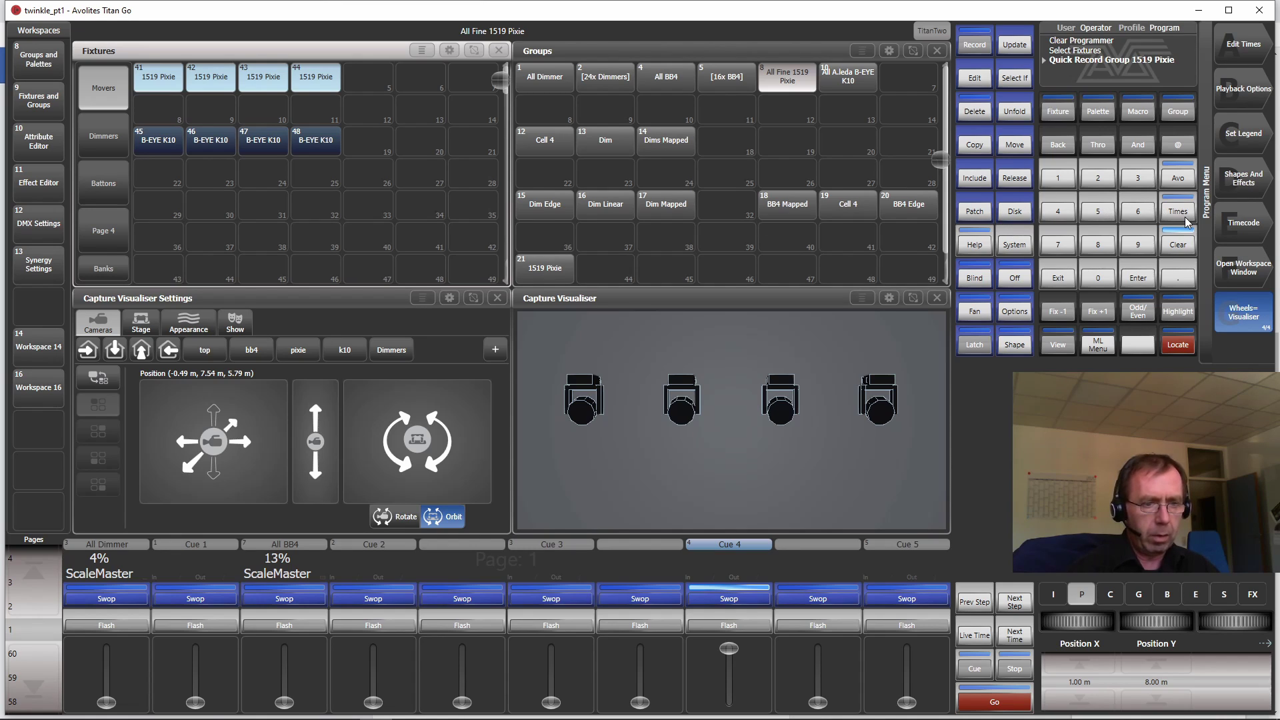
Select all cells of the four Pixies, record them as group 22, and clear the programmer
click(1179, 279)
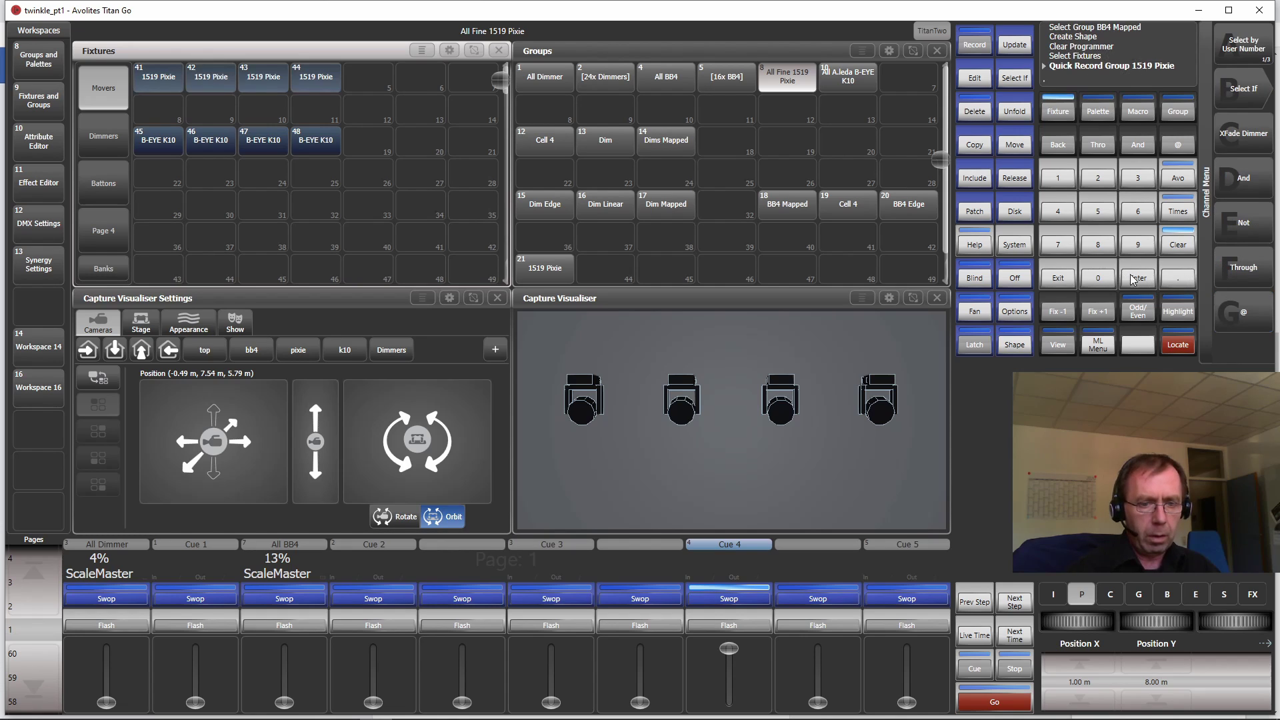
click(593, 271)
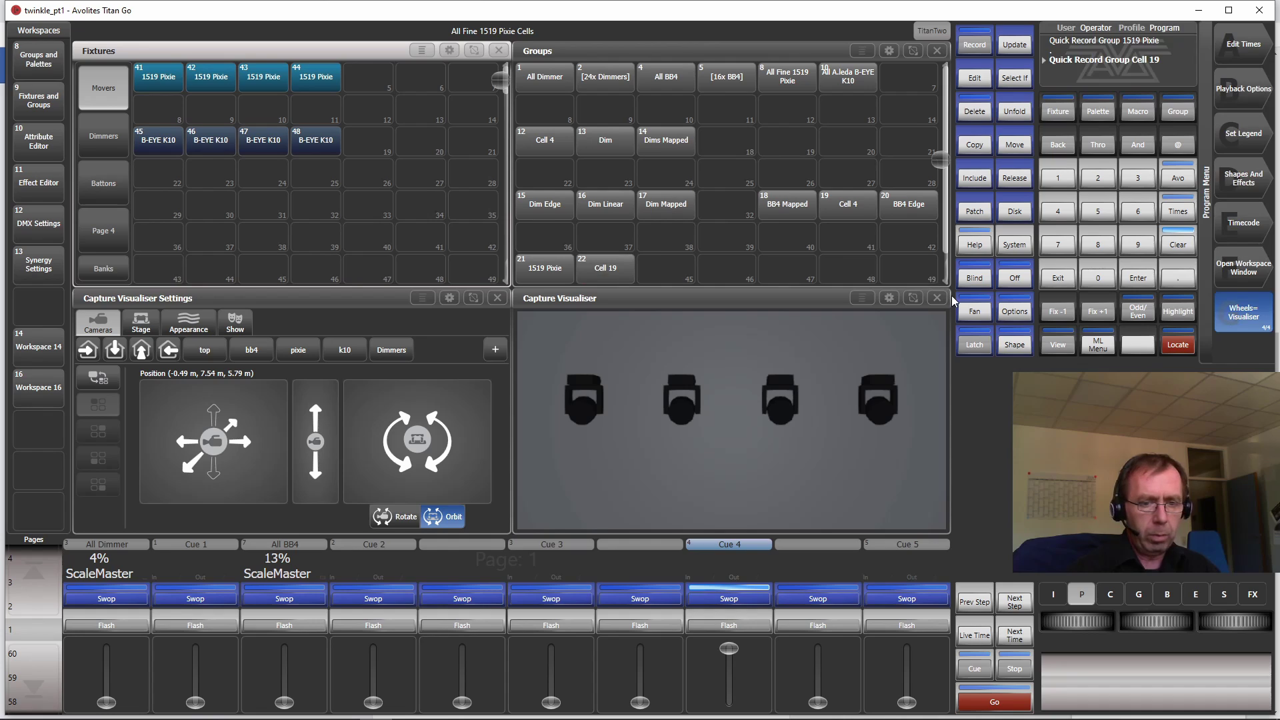
click(1178, 246)
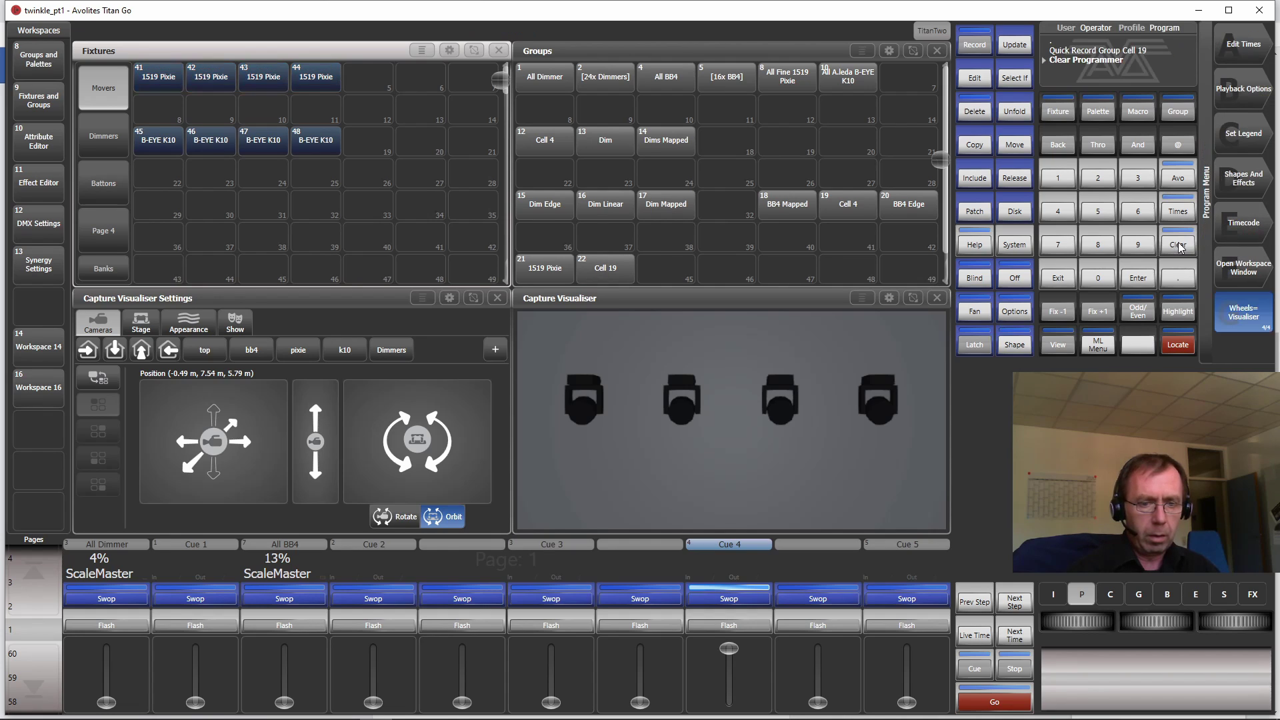
Test a Dimmer Spread shape with a spread of 17 on the Pixie cell group 22, and clear the programmer
click(600, 268)
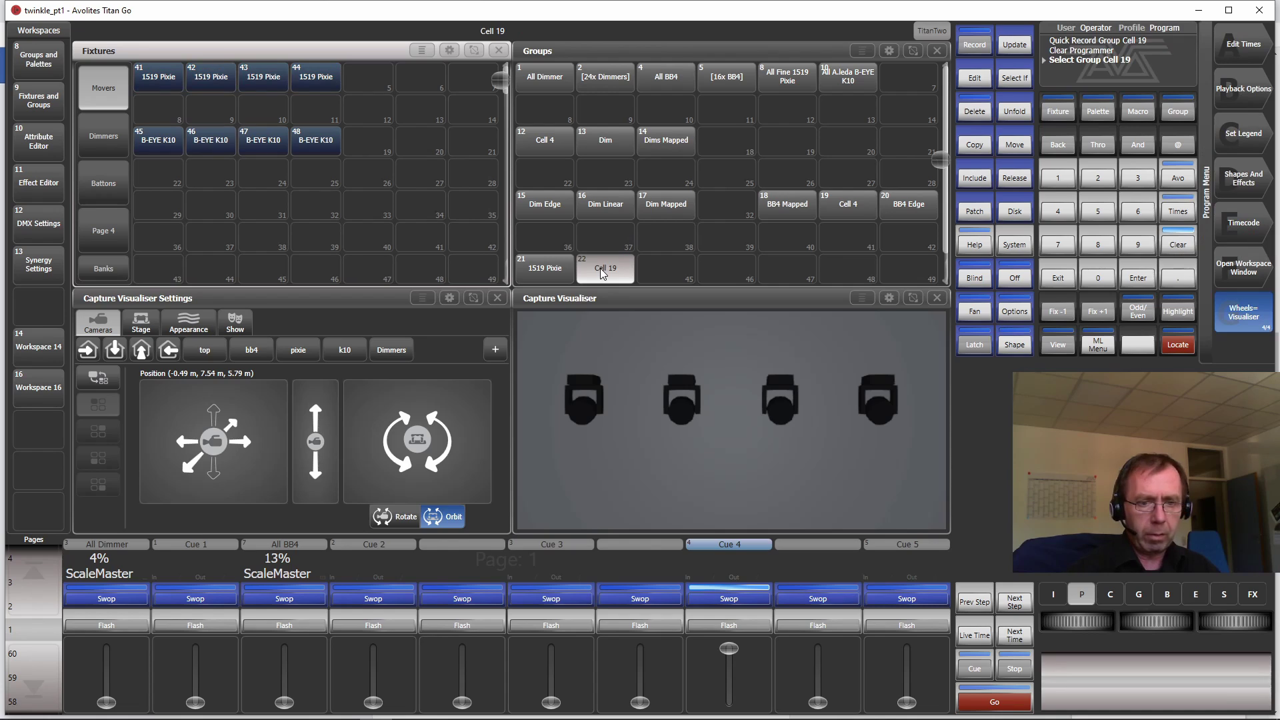
click(1243, 178)
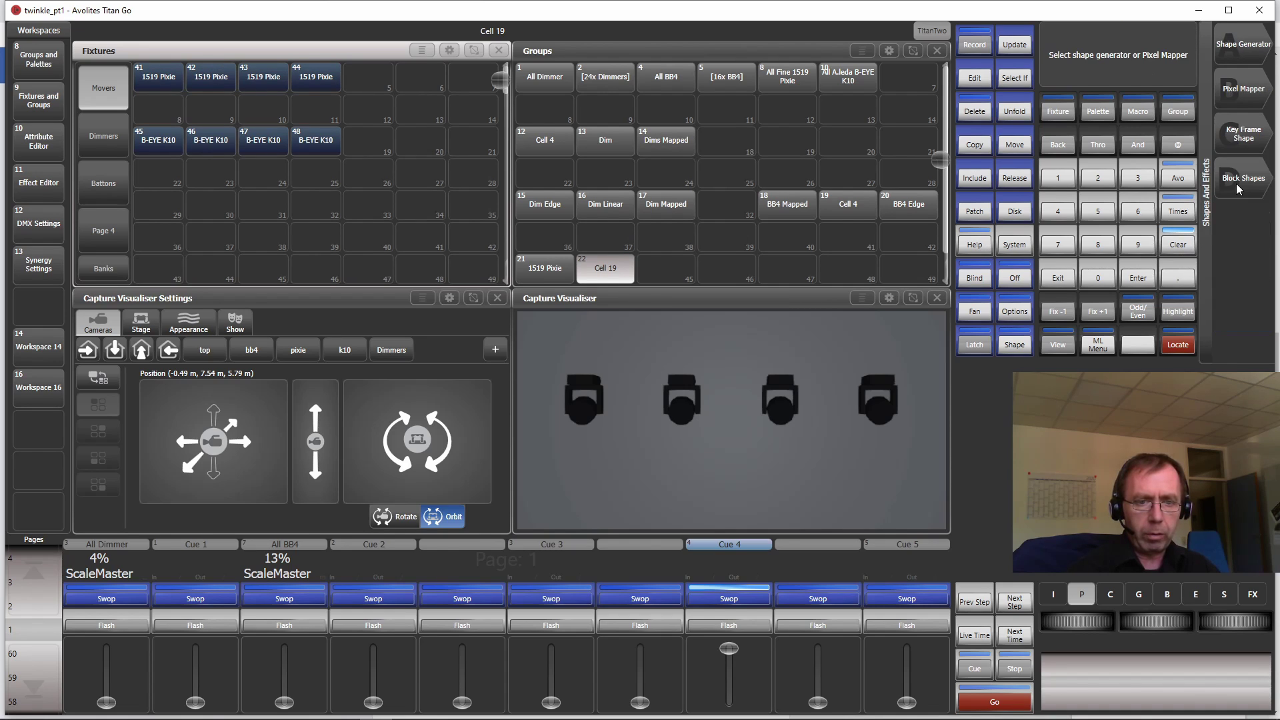
click(1238, 44)
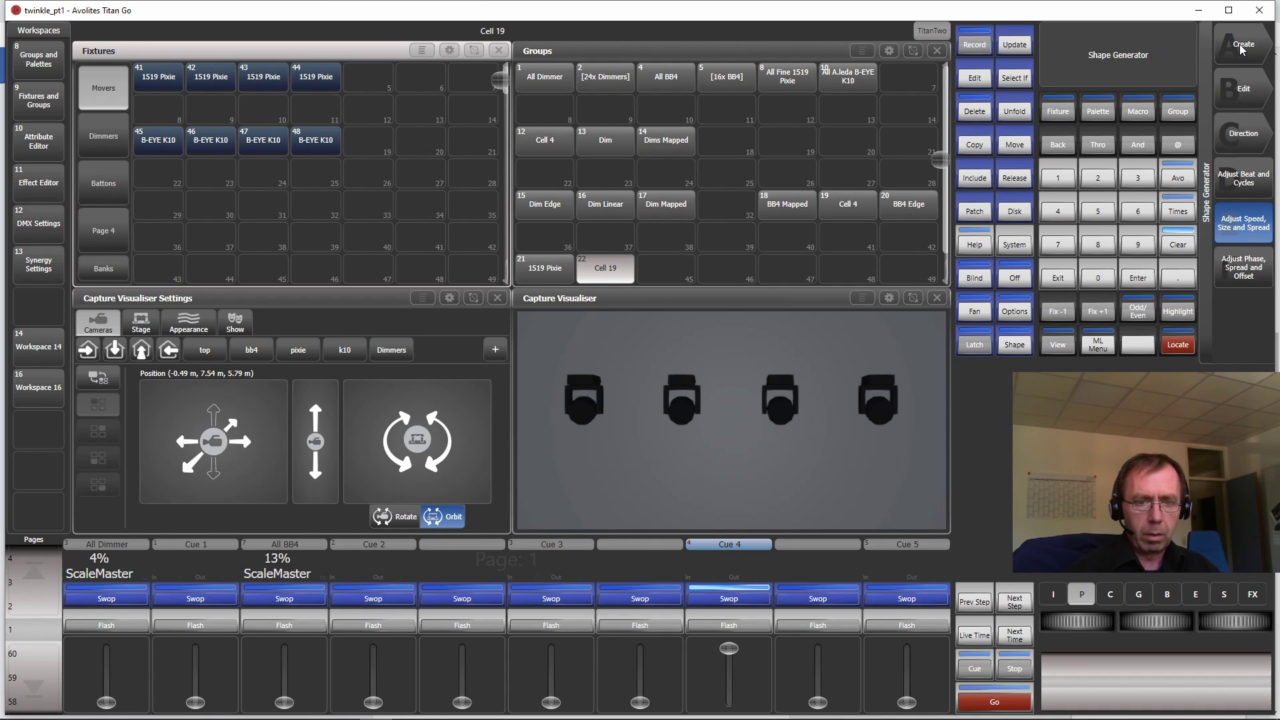
click(1251, 39)
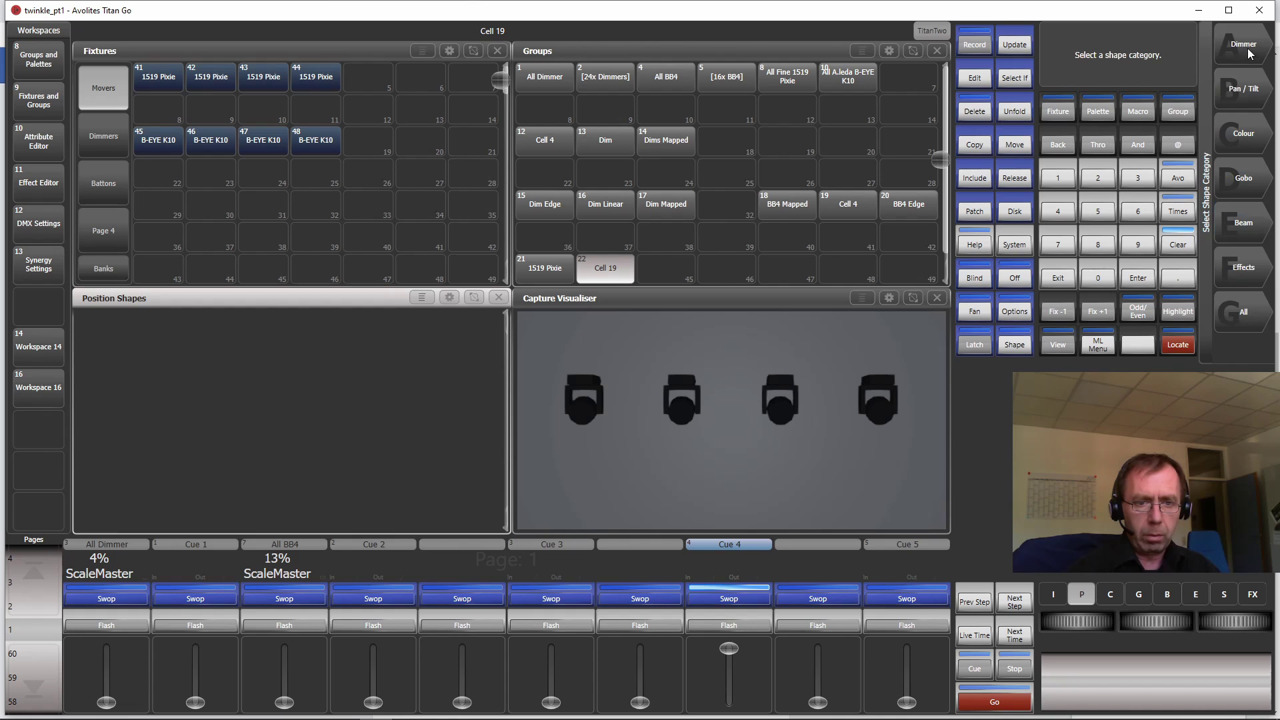
click(1250, 47)
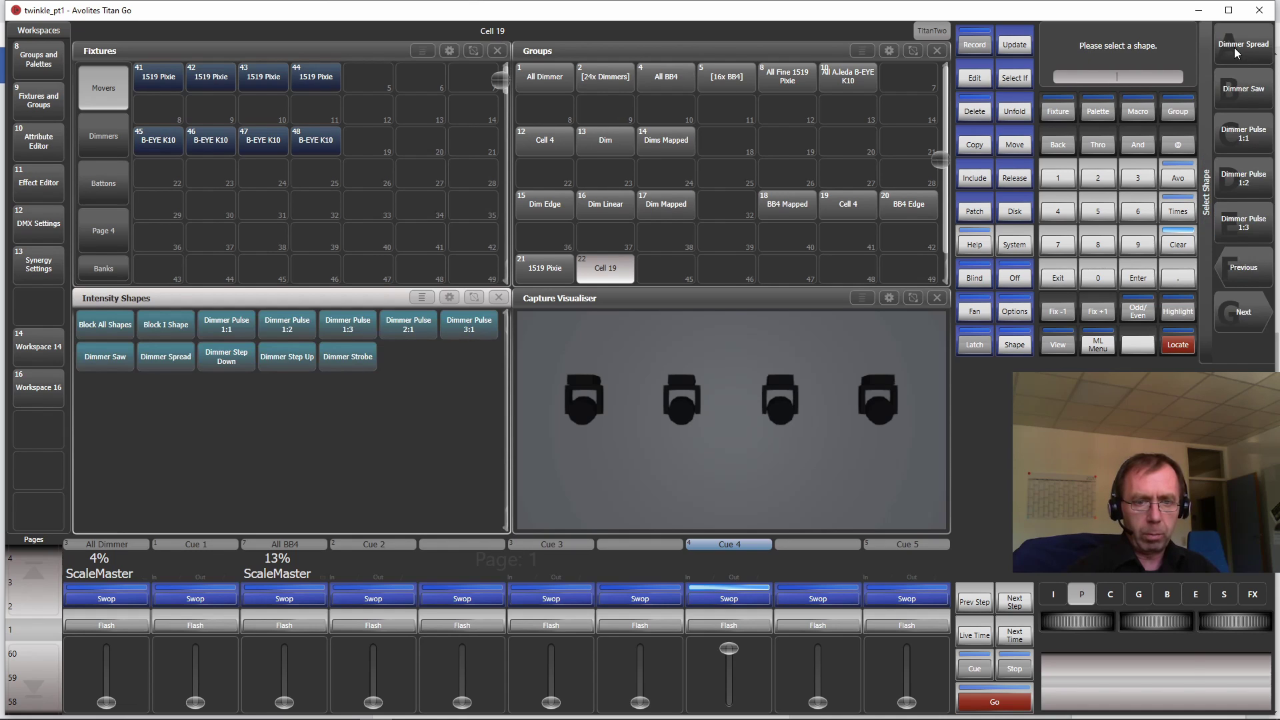
click(1236, 53)
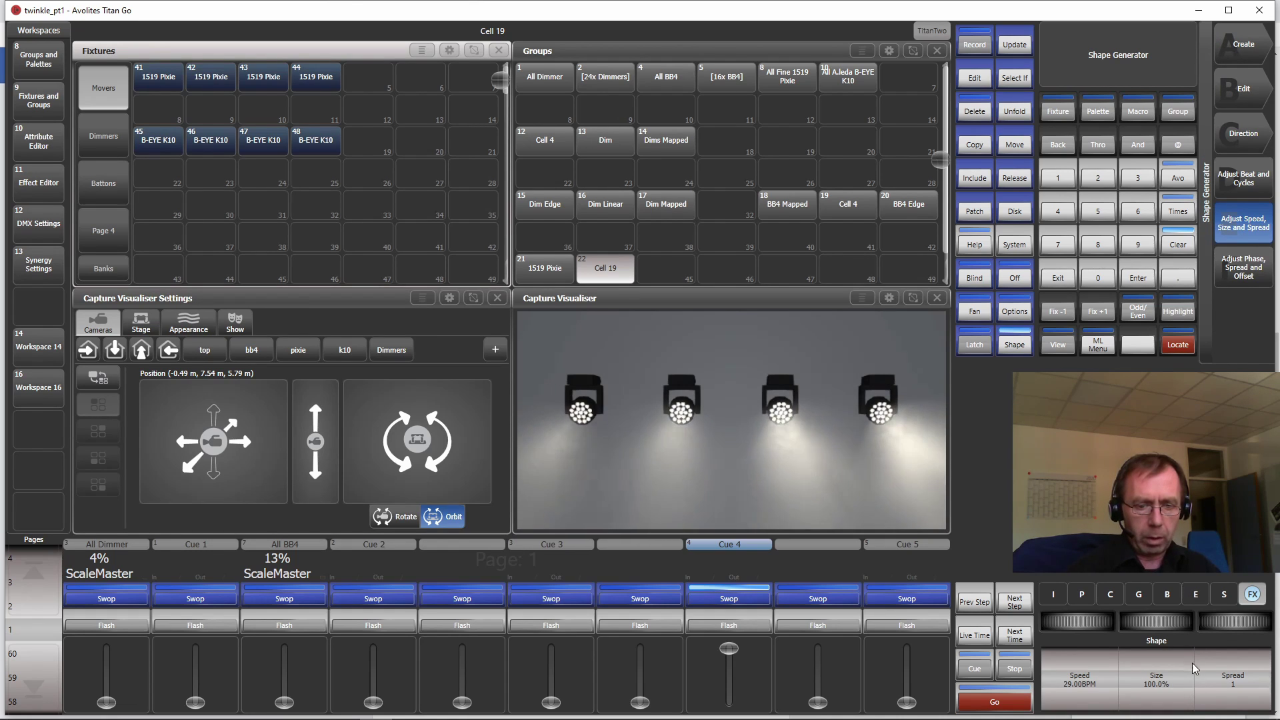
drag(1221, 618, 1259, 620)
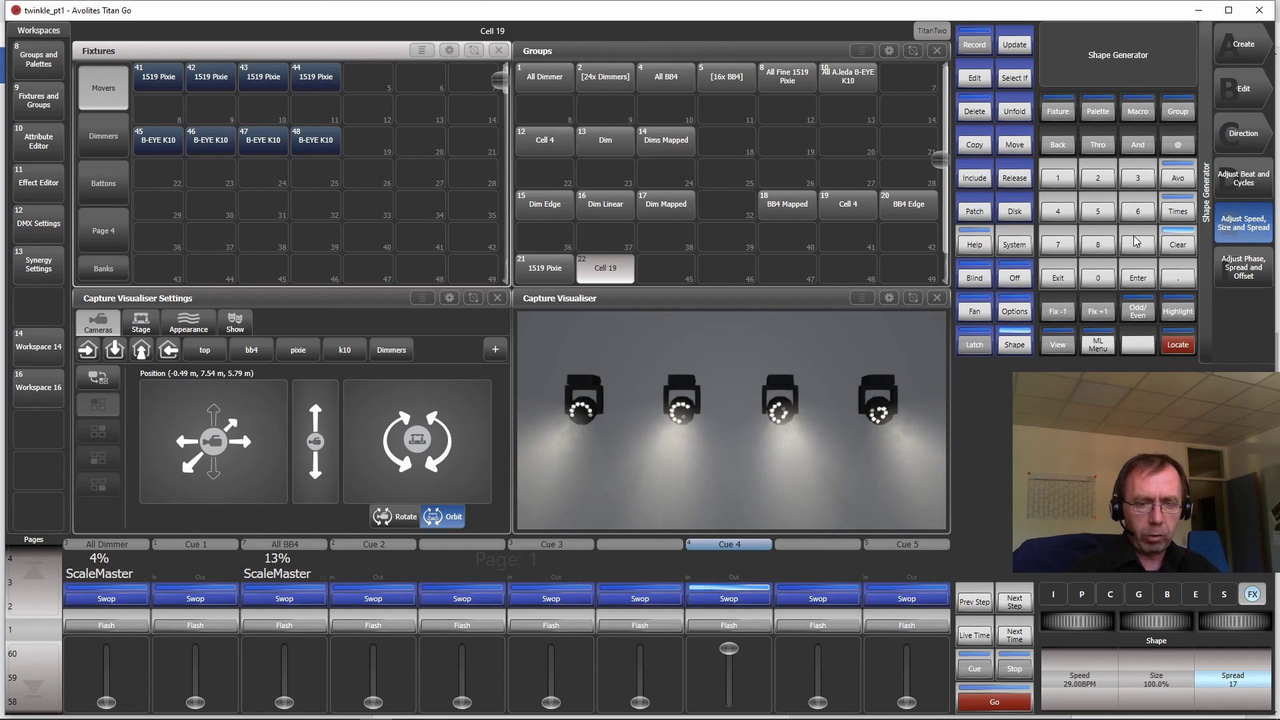
click(1177, 245)
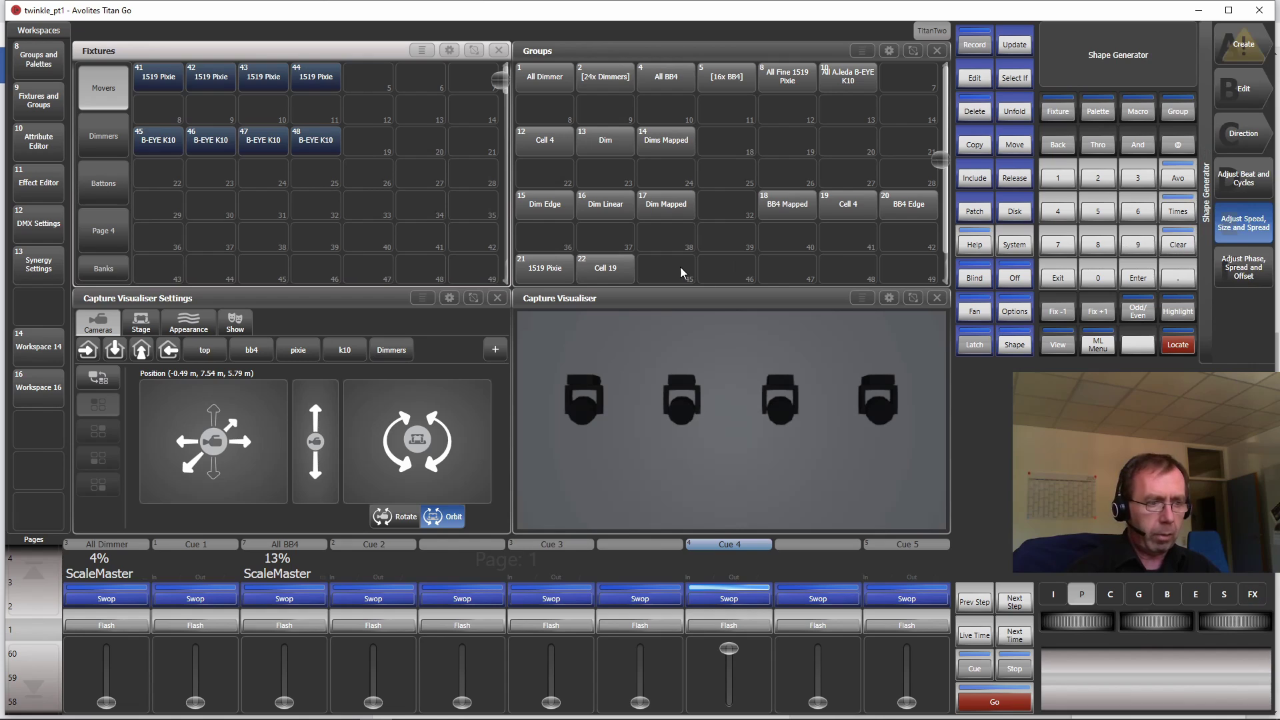
Examine the cell numbering of Pixie fixture 41 in the enlarged Attribute Editor, close it, and clear the selection
click(169, 75)
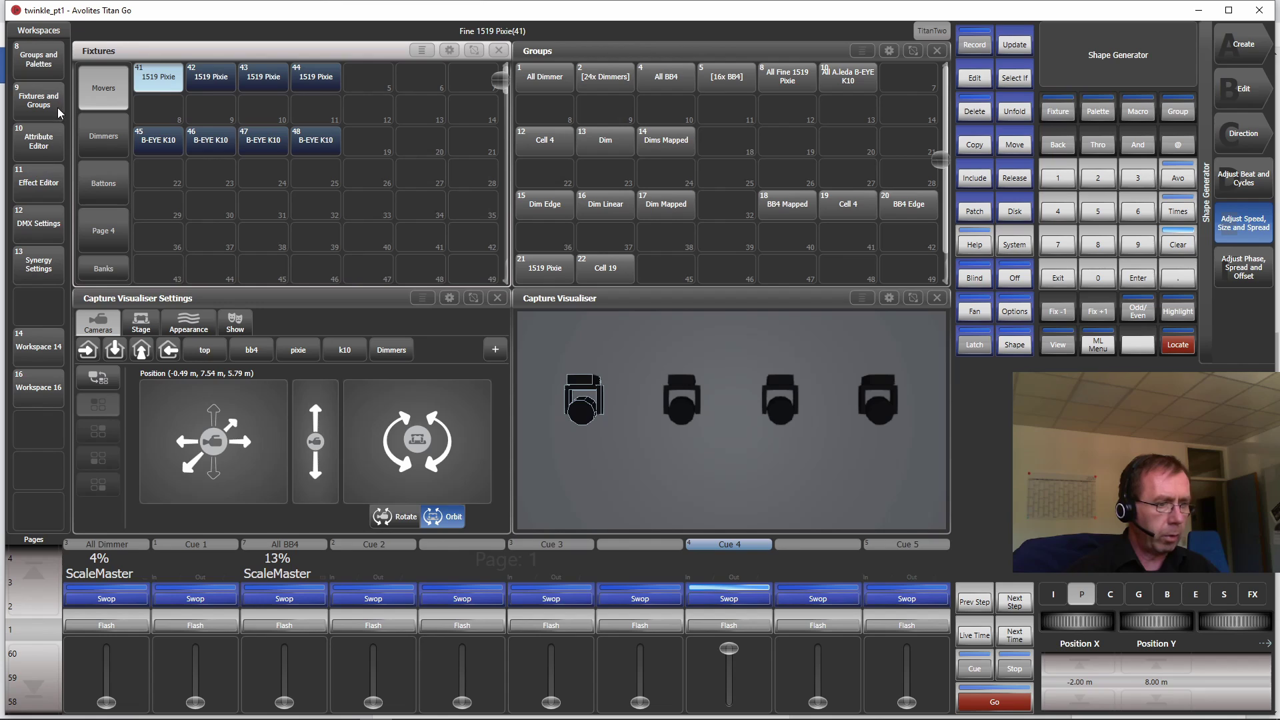
click(35, 146)
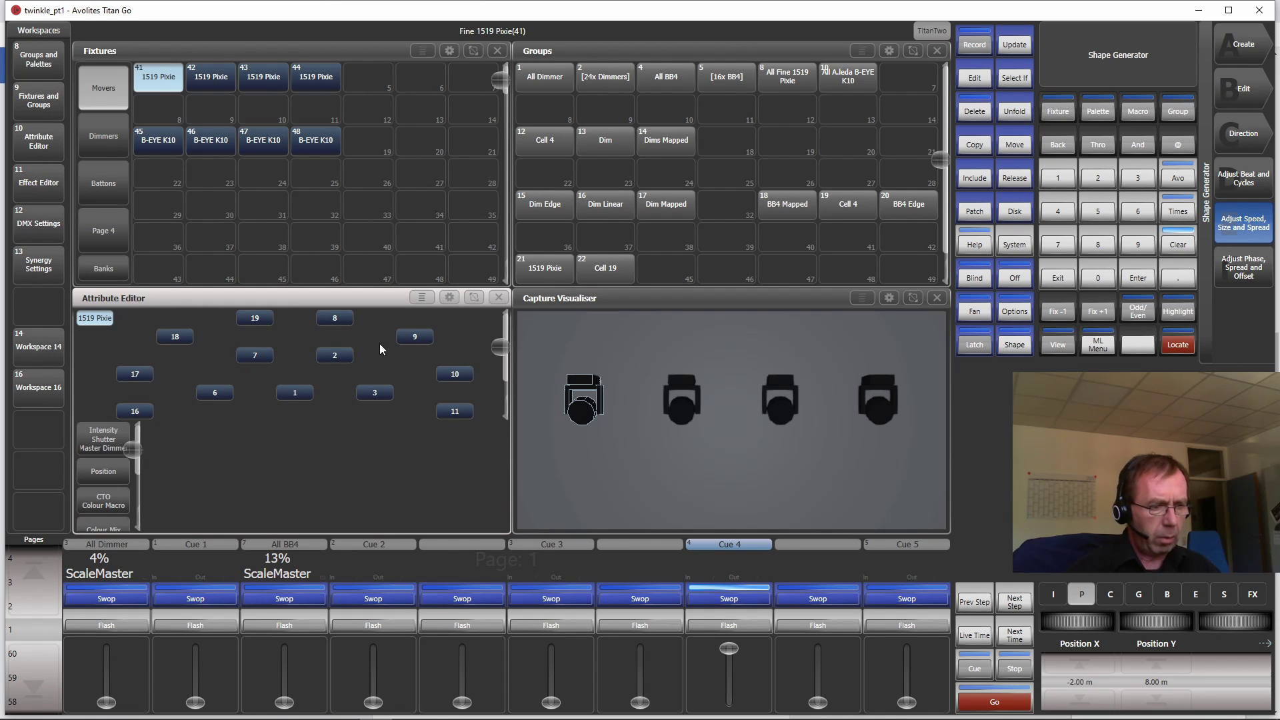
click(448, 297)
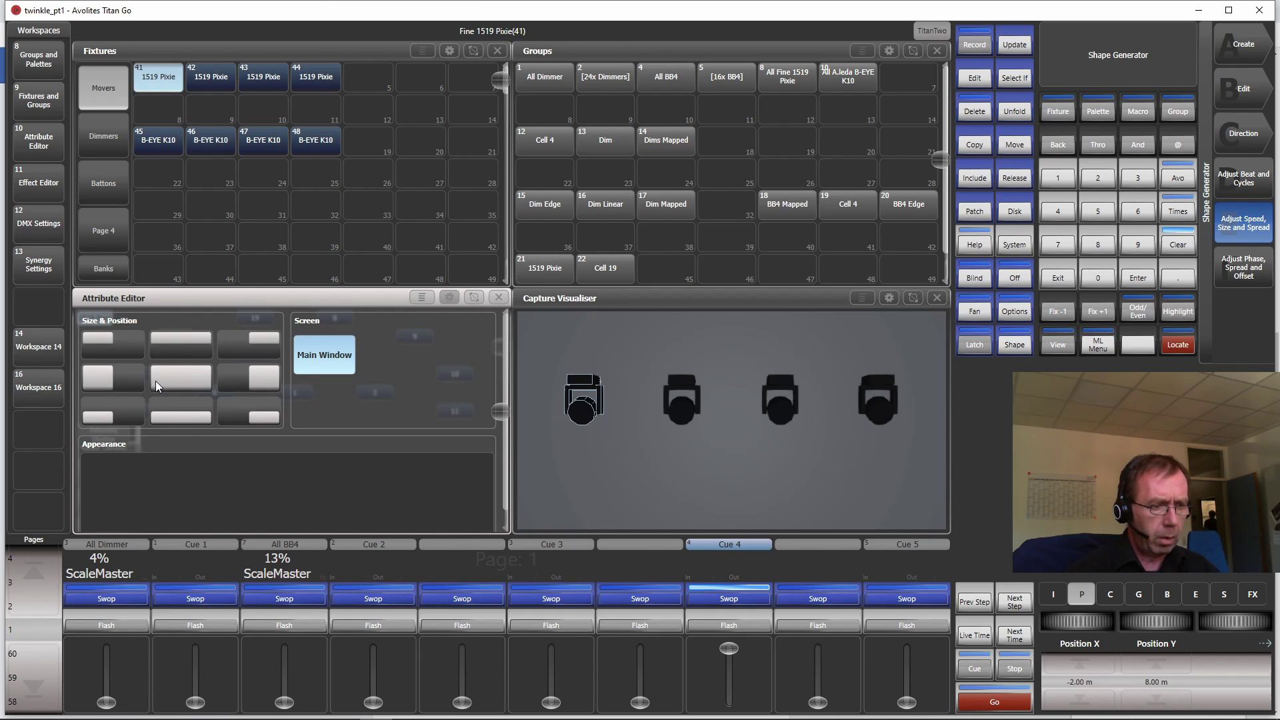
click(188, 385)
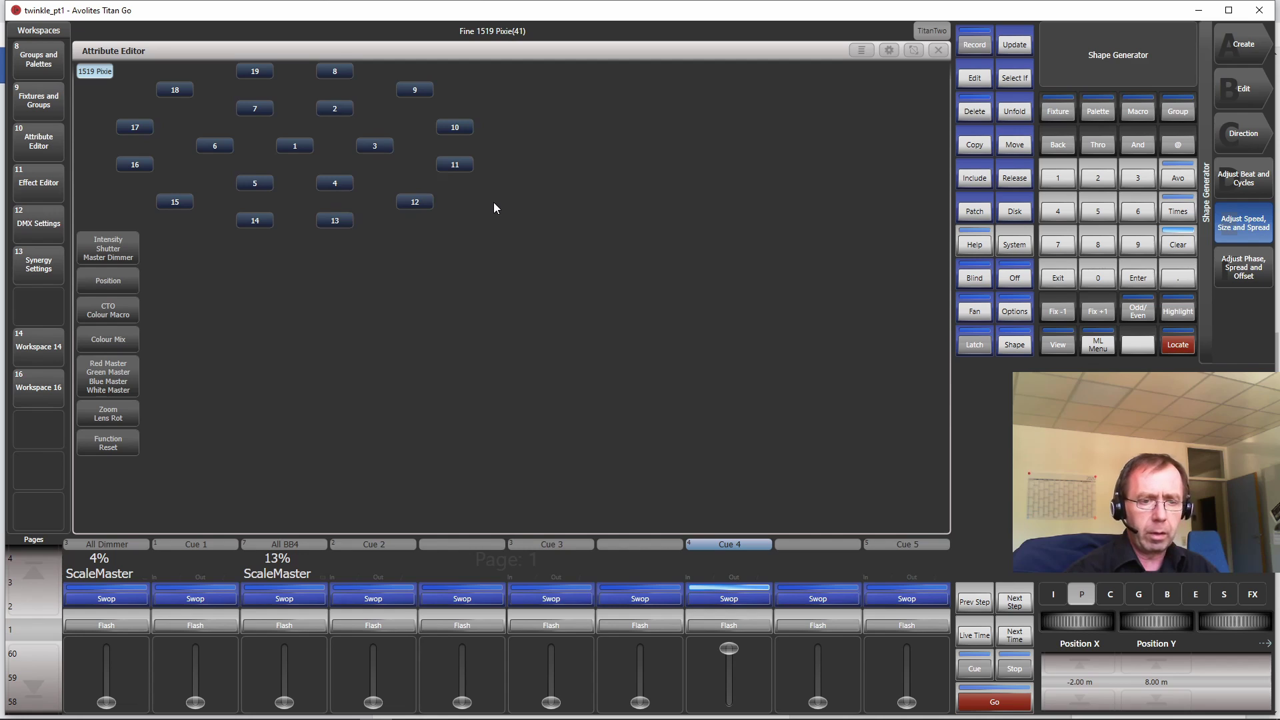
click(940, 51)
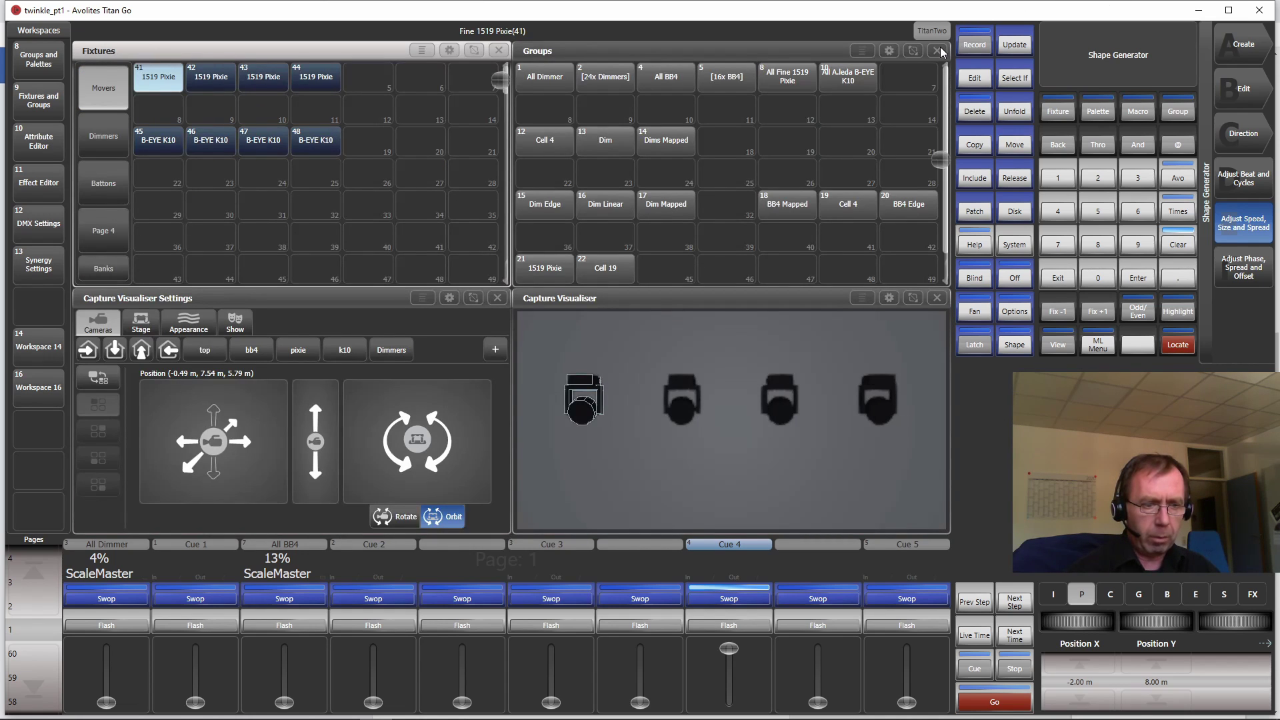
click(1177, 245)
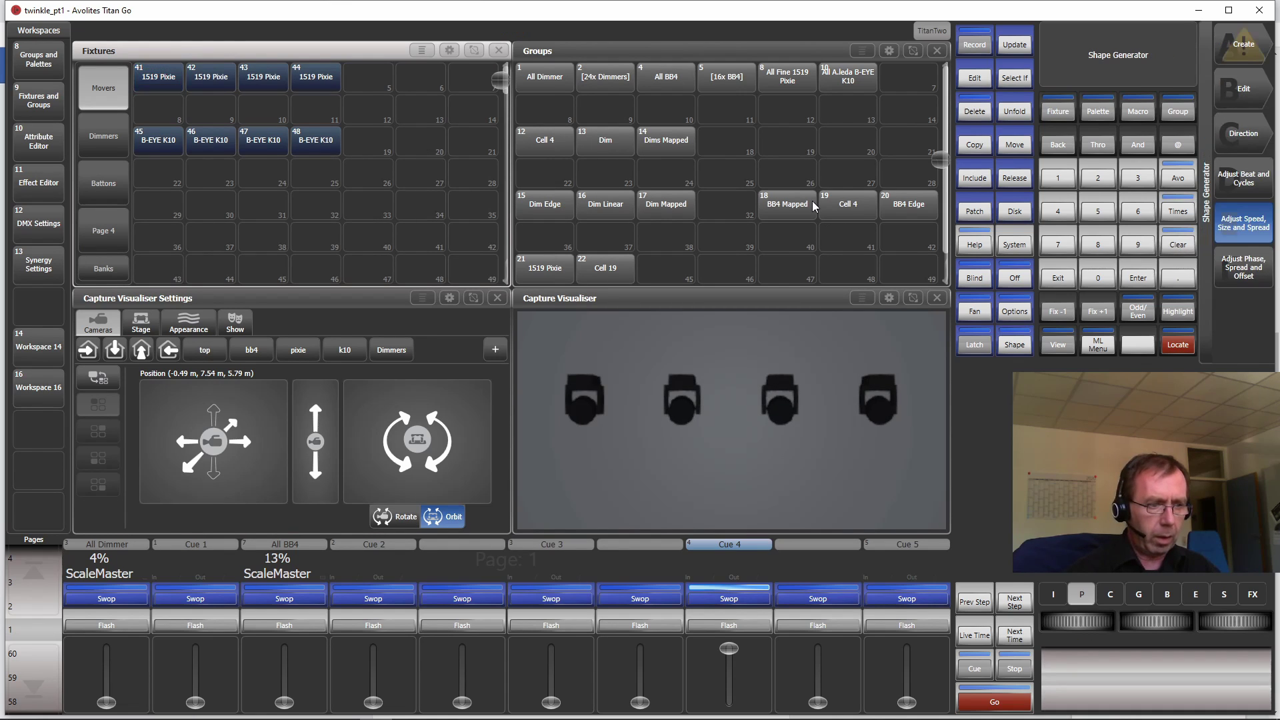
Select only cell 1 of the four Pixies, locate the cells, and record them as group 23
drag(147, 75, 331, 77)
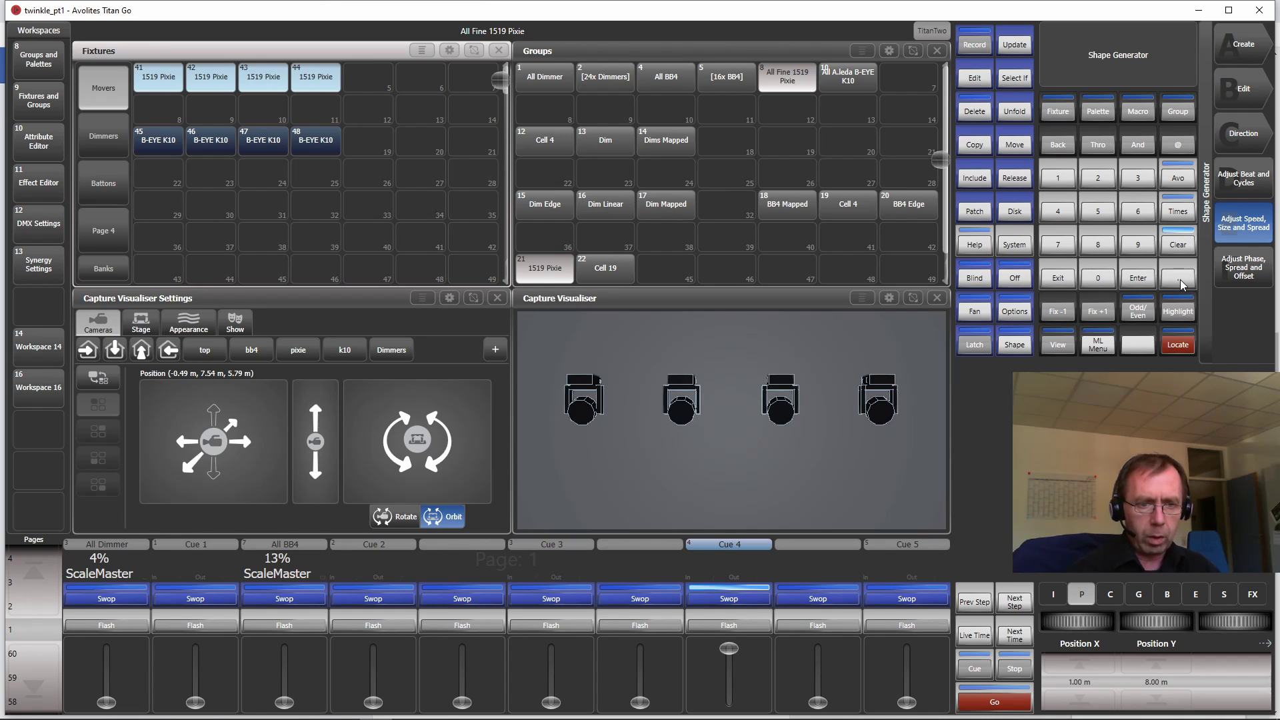
click(1059, 178)
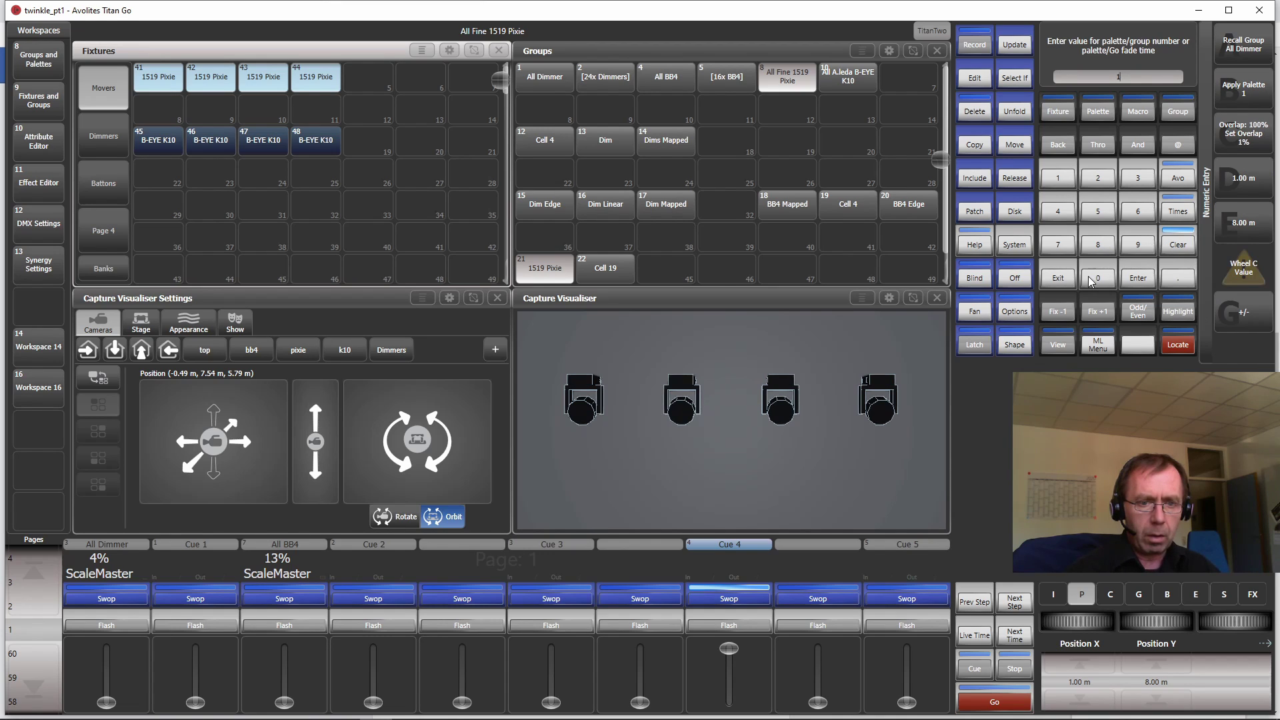
click(1054, 277)
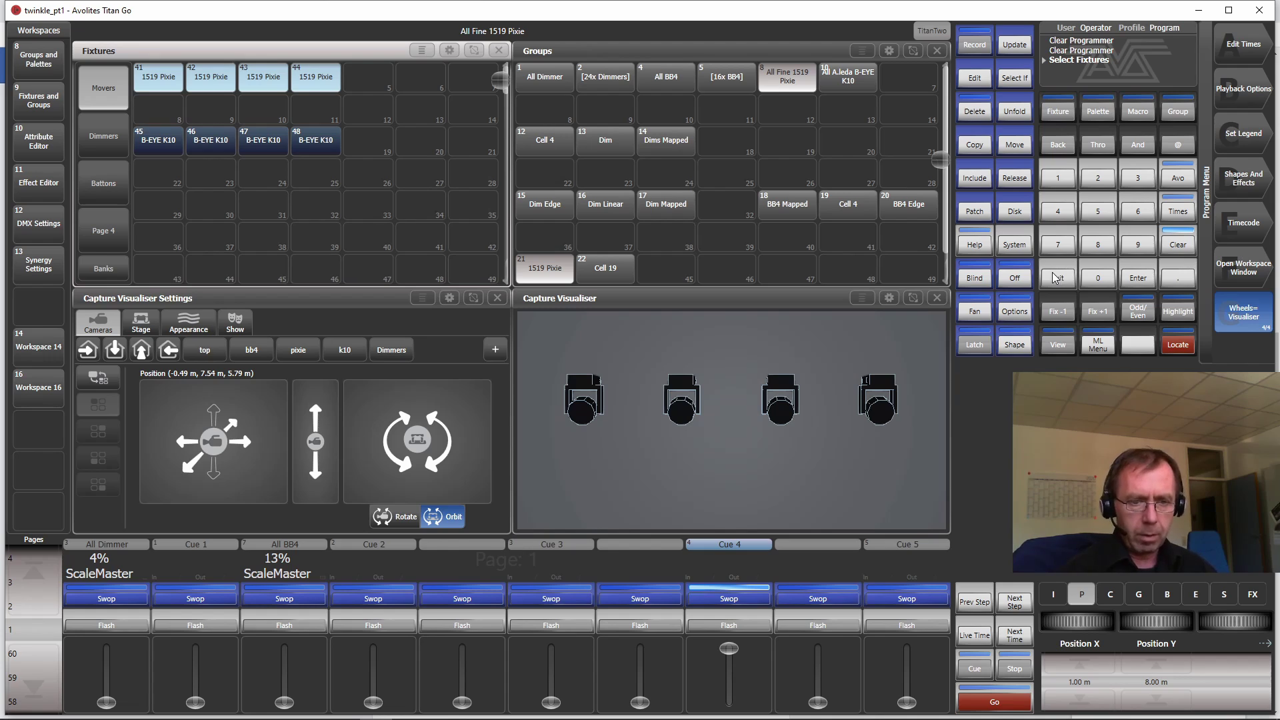
click(1173, 280)
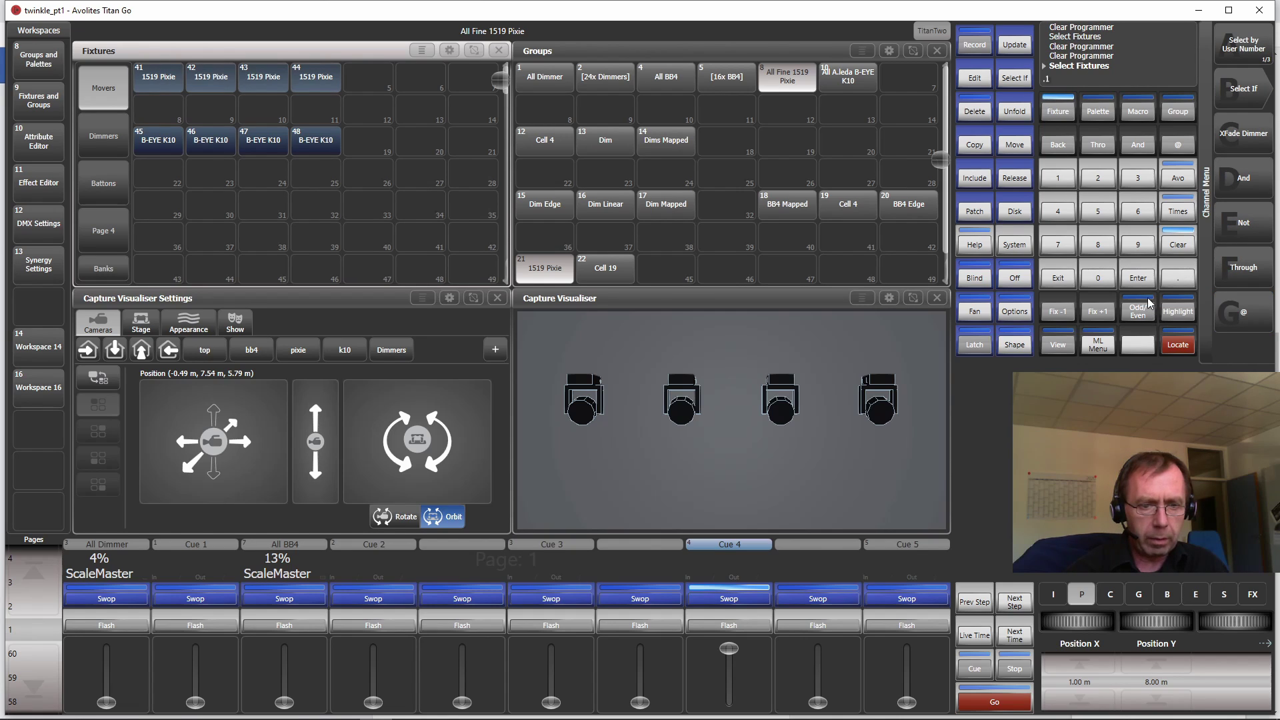
click(1135, 279)
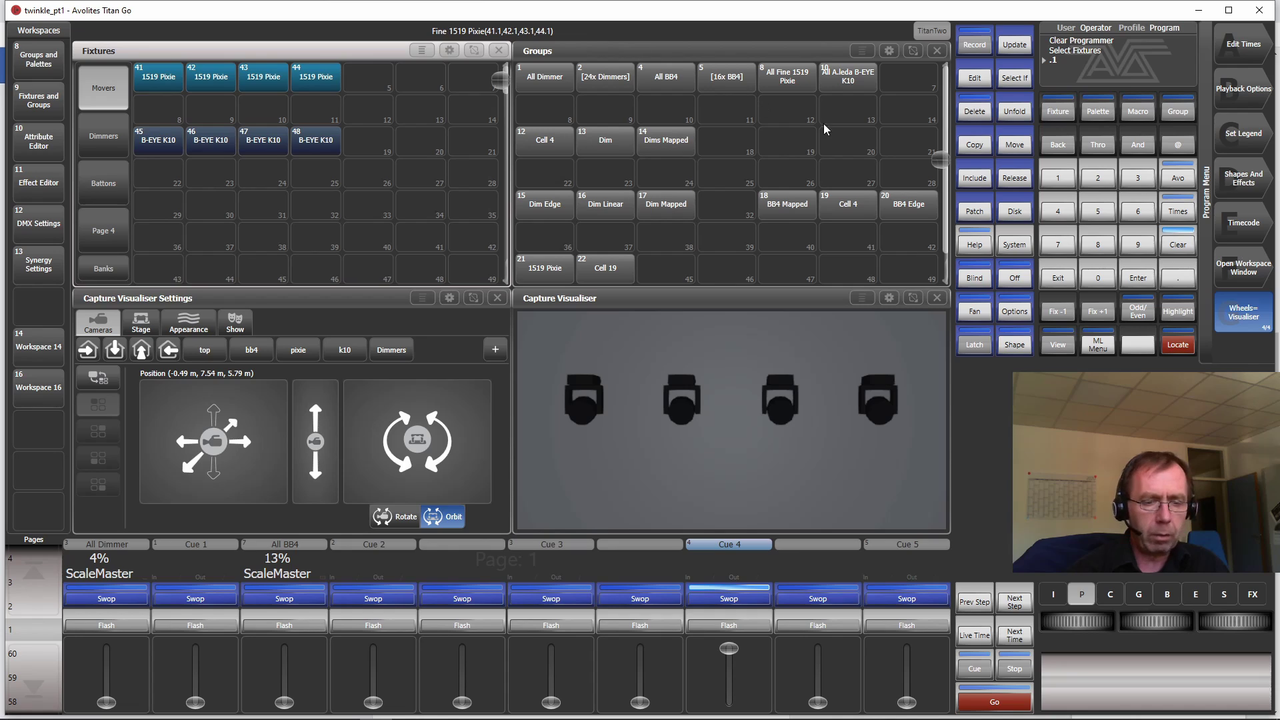
click(1173, 346)
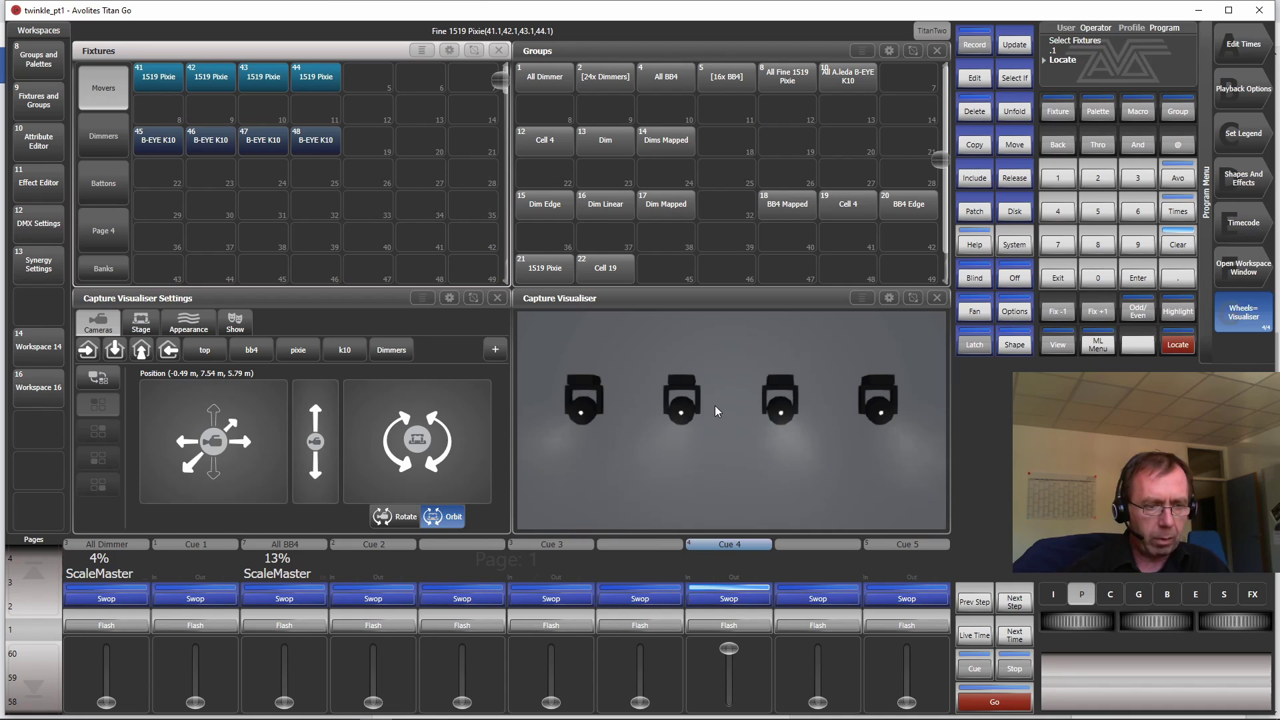
click(717, 265)
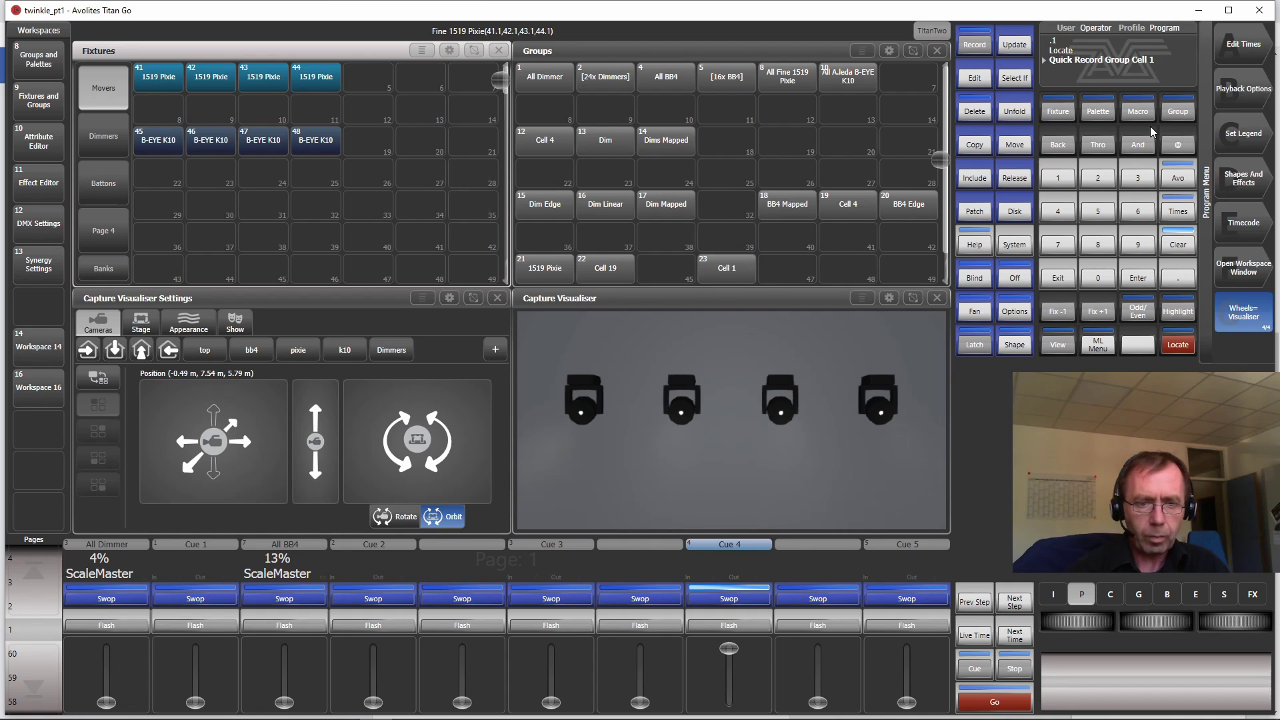
Set the legend of group 23 to Pixie Center
click(1241, 135)
click(713, 266)
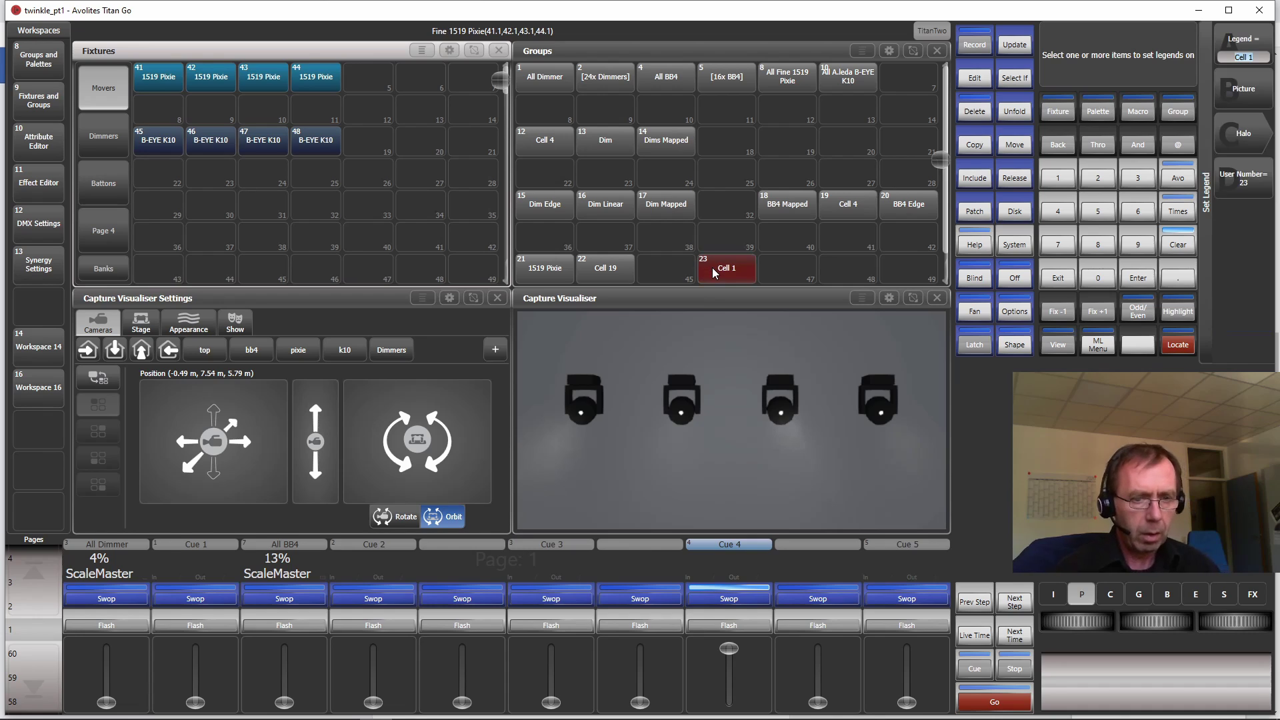
text(P)
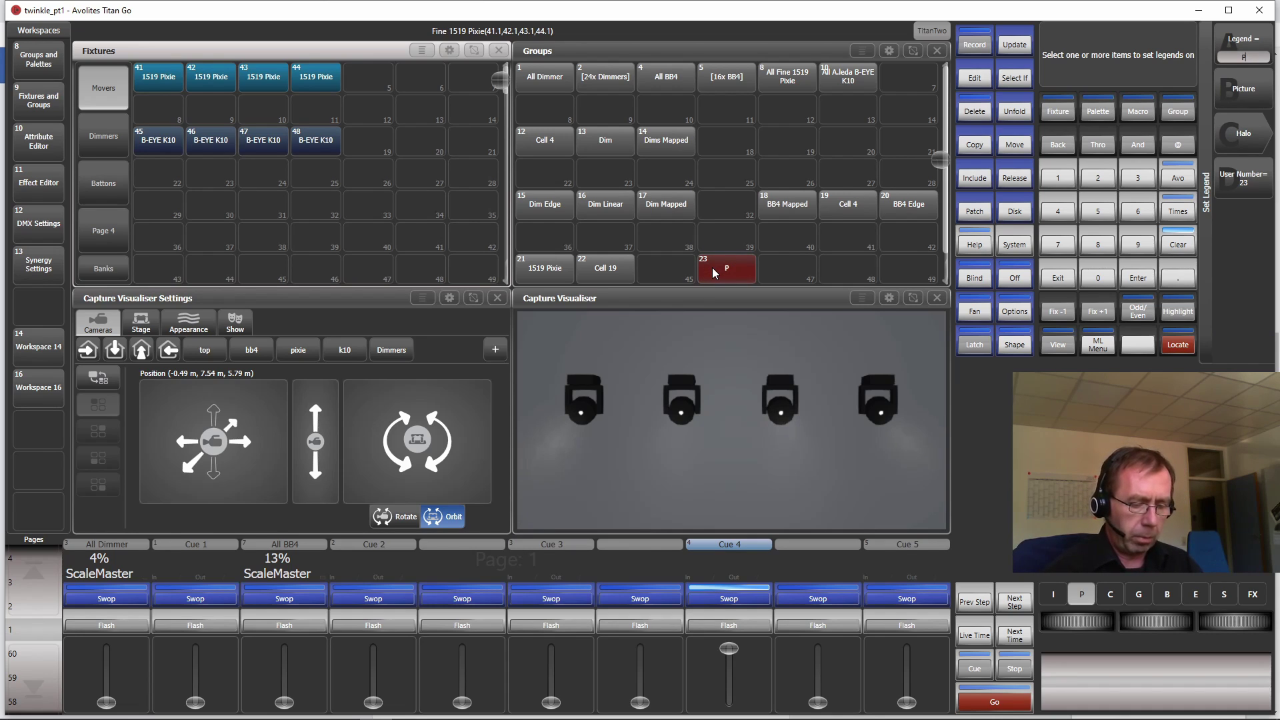
text(ixie)
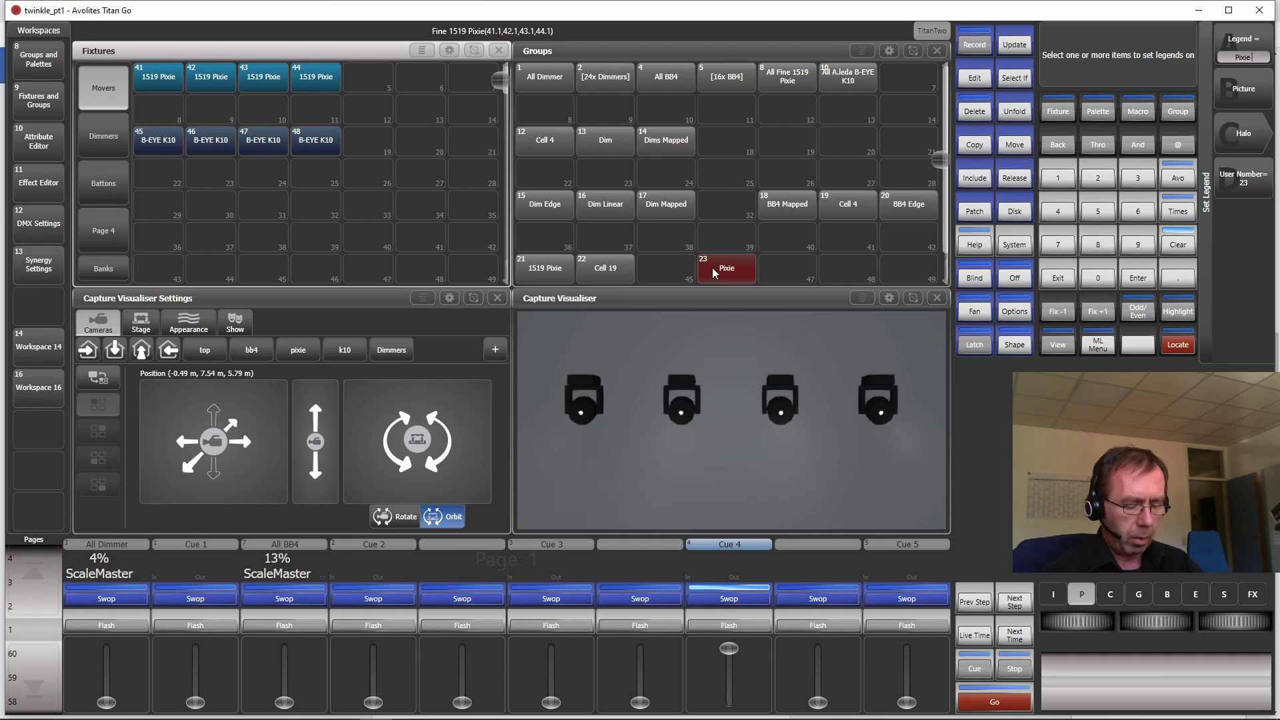
text( Center)
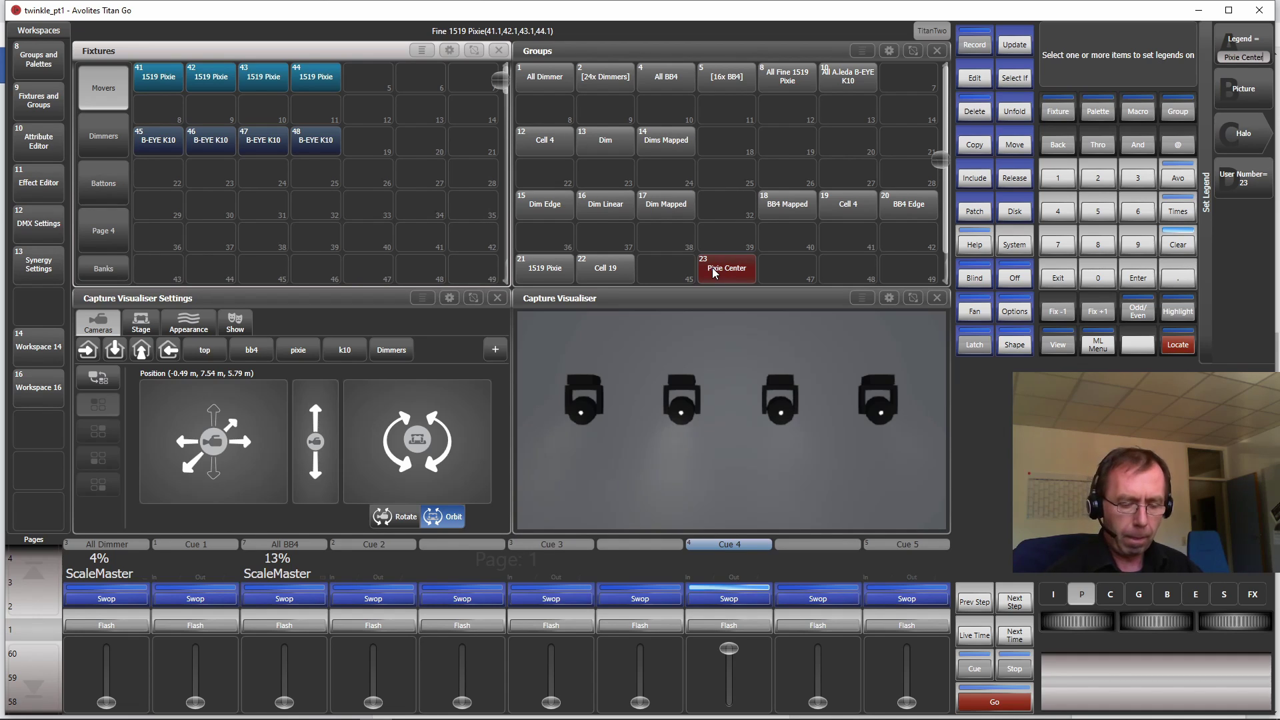
key(Return)
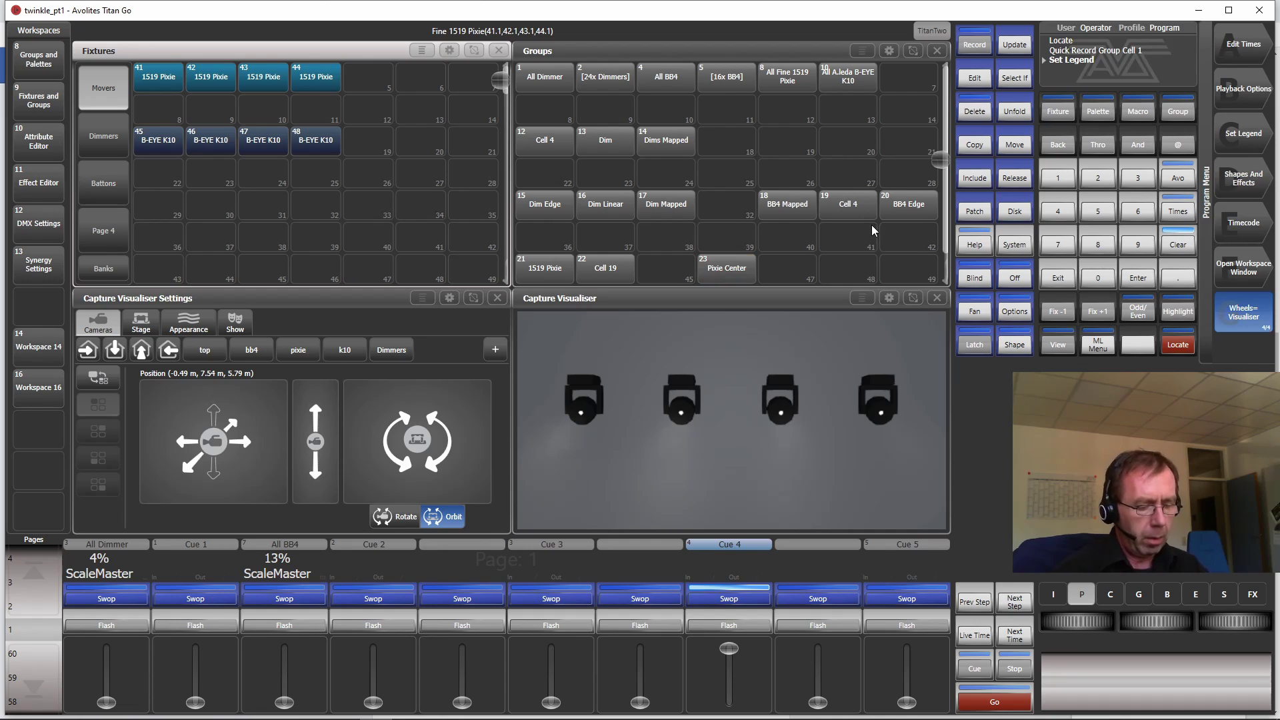
Clear the programmer, select only cells 2 through 7 of the four 1519 Pixies, and locate them
key(ctrl+c)
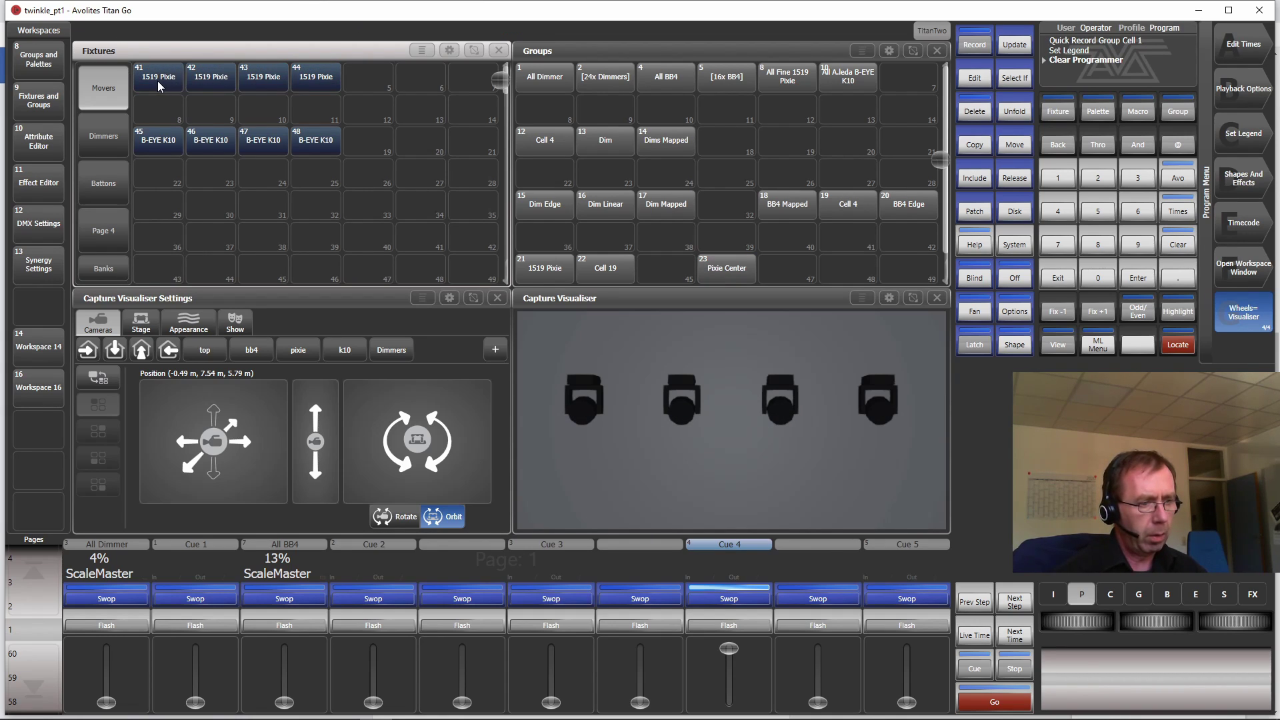
drag(157, 81, 329, 94)
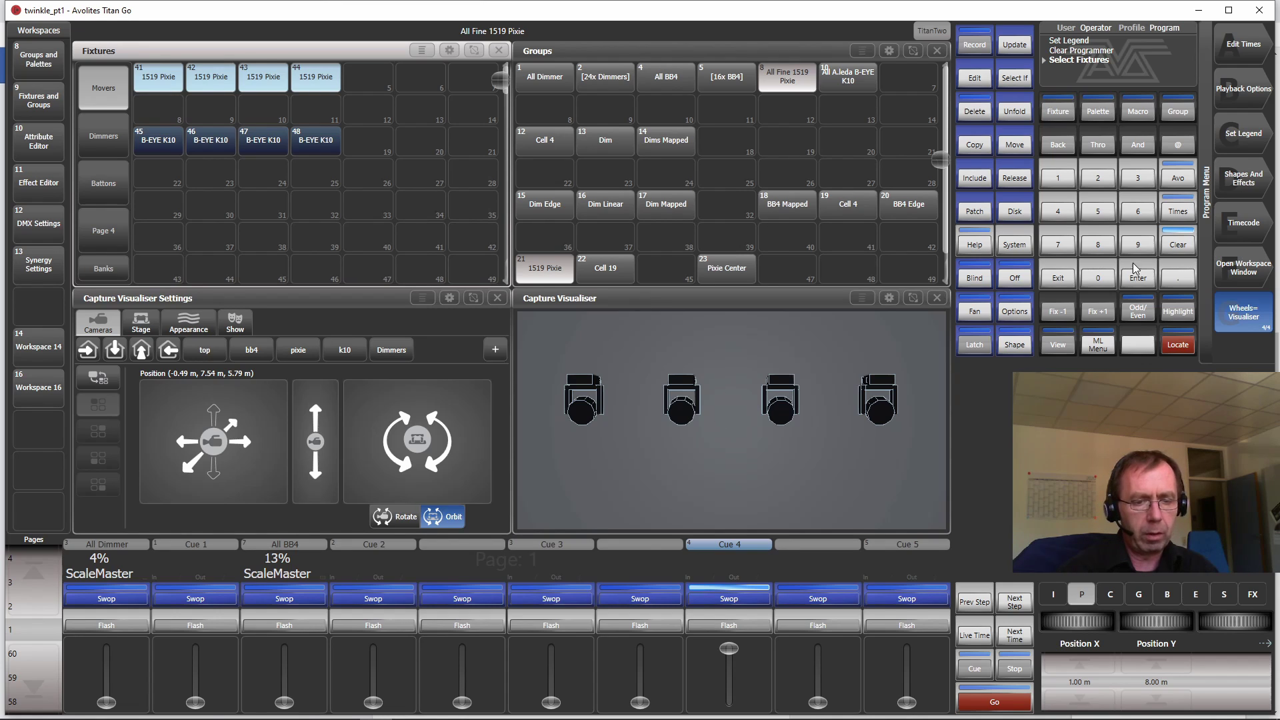
click(1178, 281)
click(1096, 178)
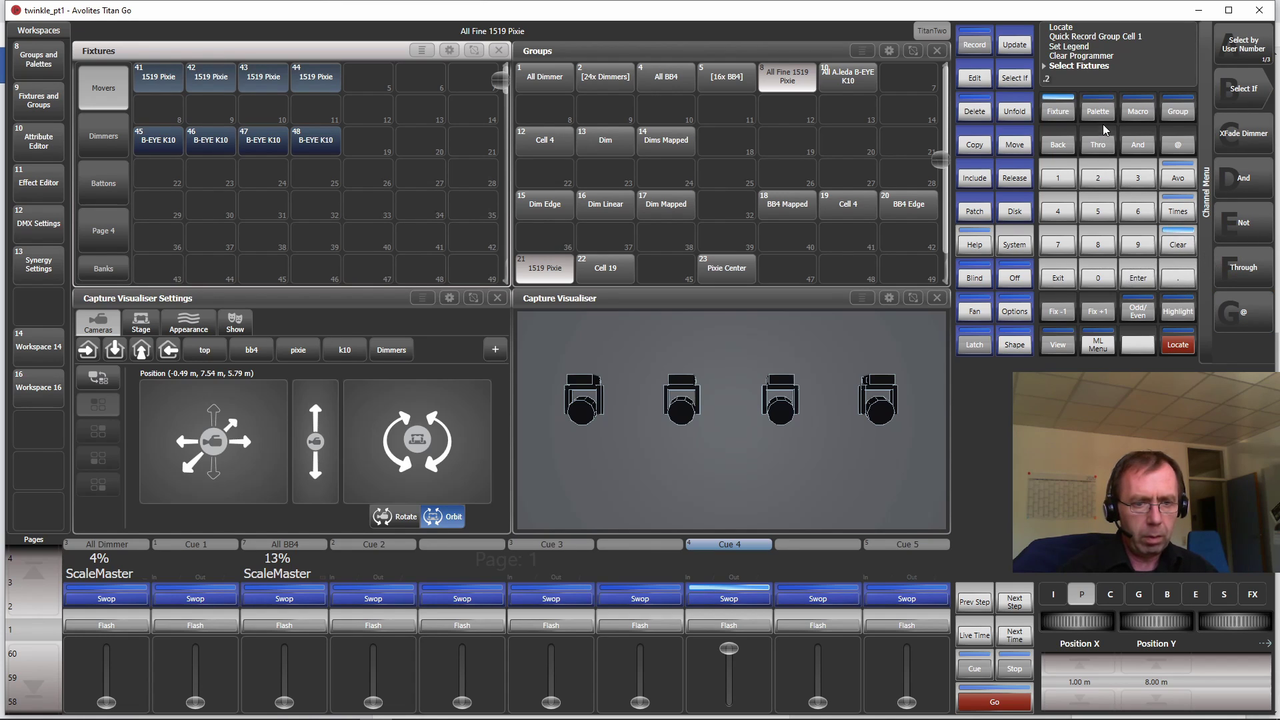
click(1101, 145)
click(1178, 278)
click(1054, 250)
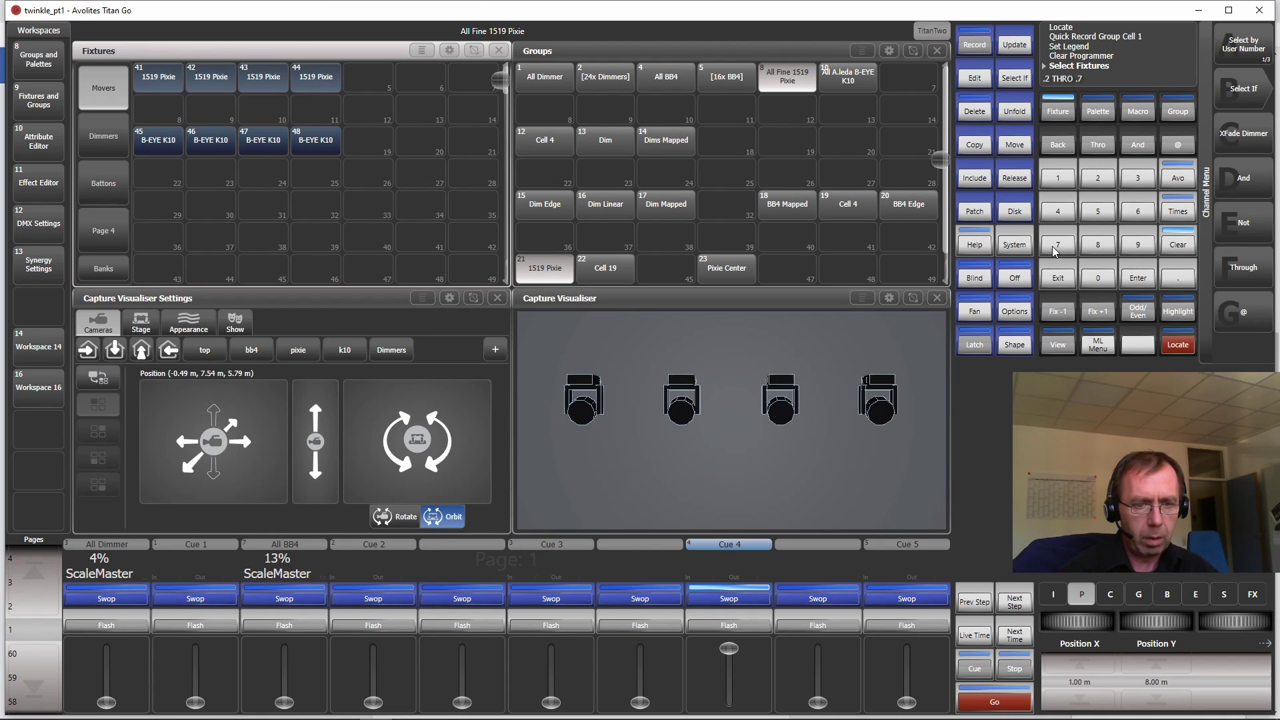
click(1140, 278)
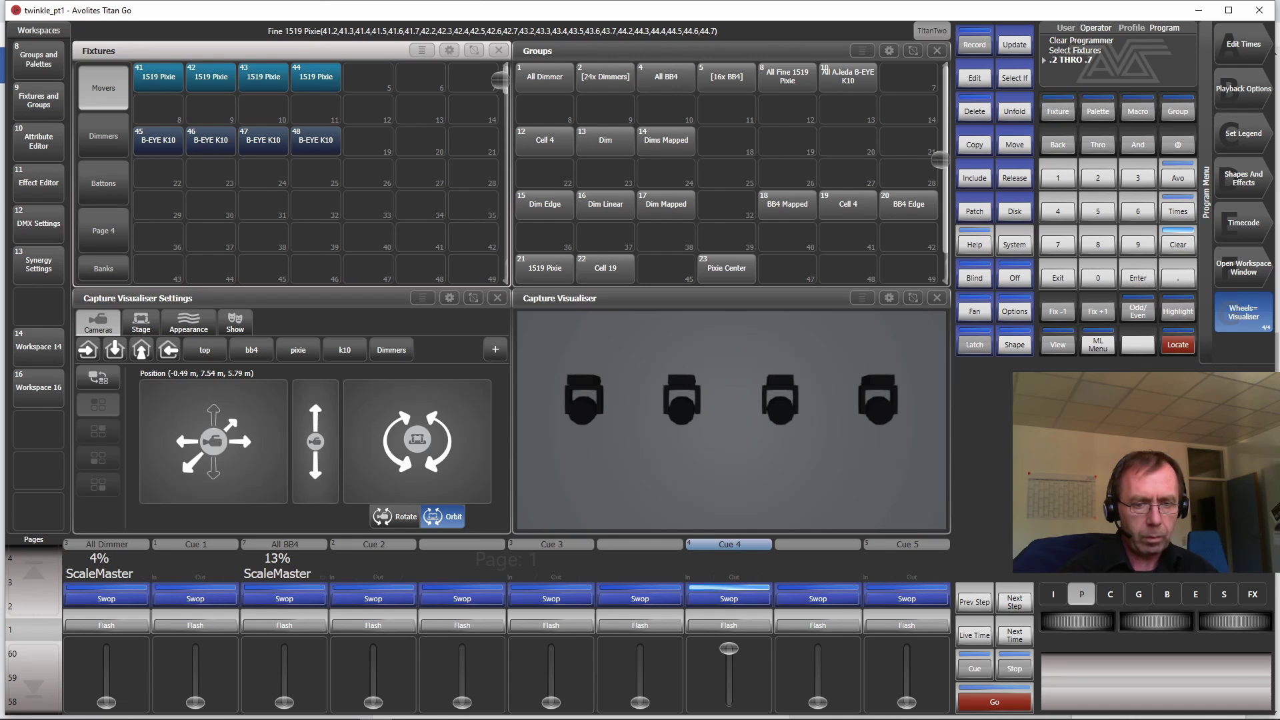
click(1189, 345)
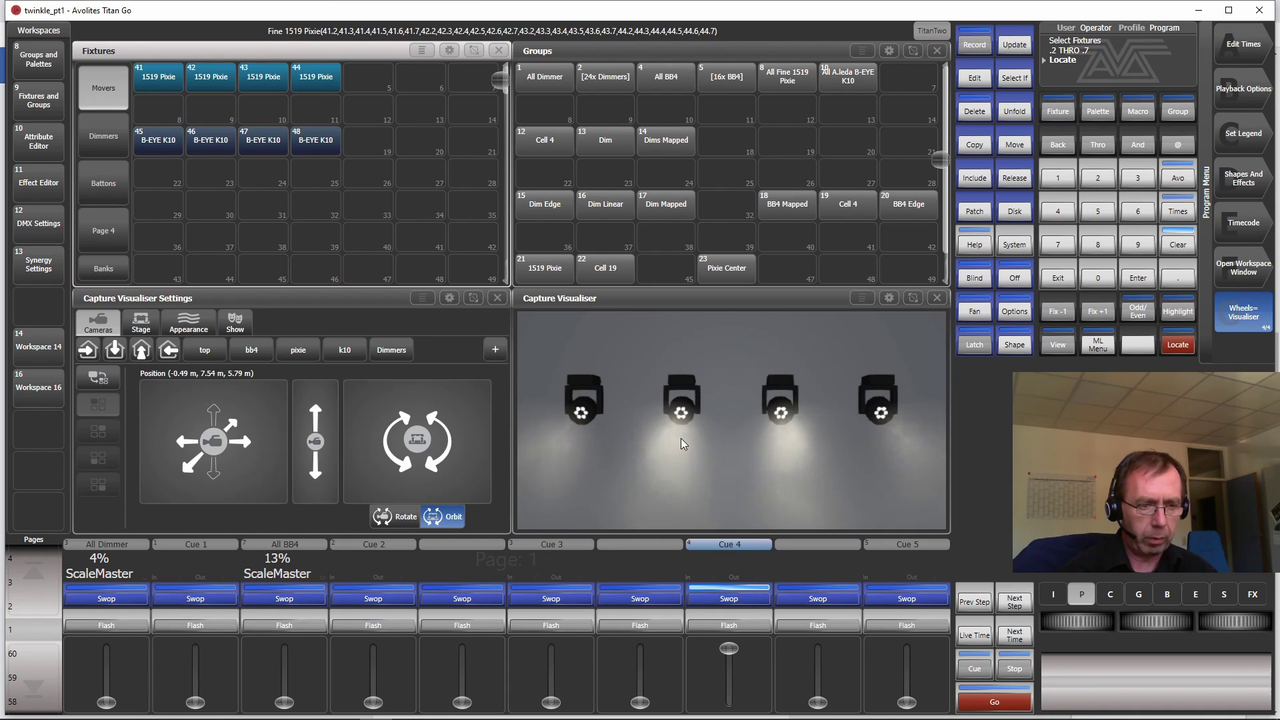
Record the selected Pixie cells as group 24 and set its legend to Pixie Ring
click(782, 270)
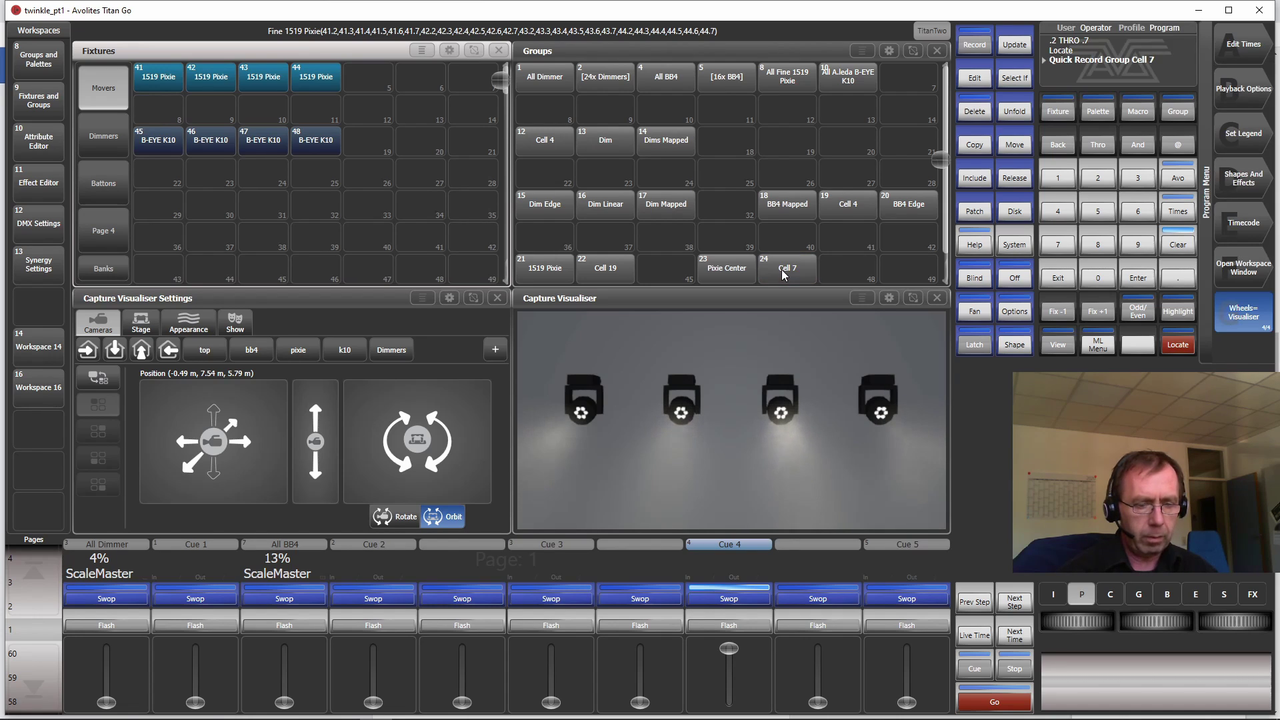
click(1238, 127)
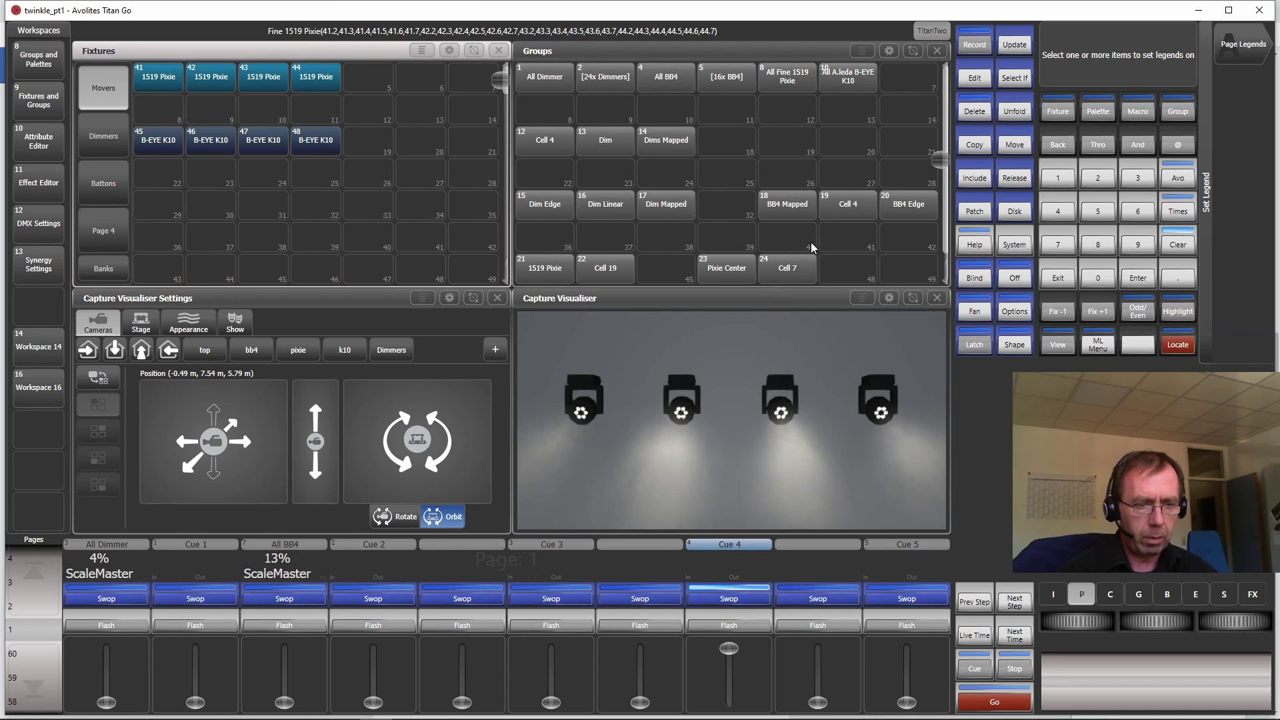
click(788, 267)
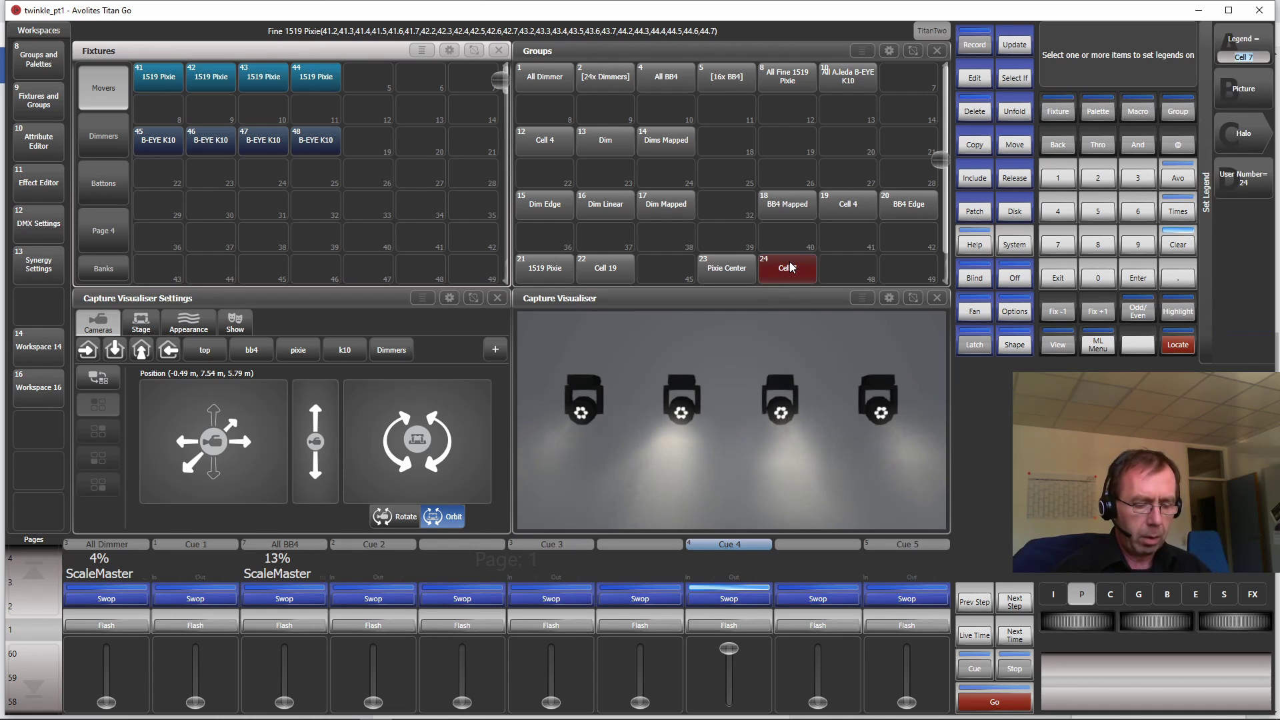
text(Pixie)
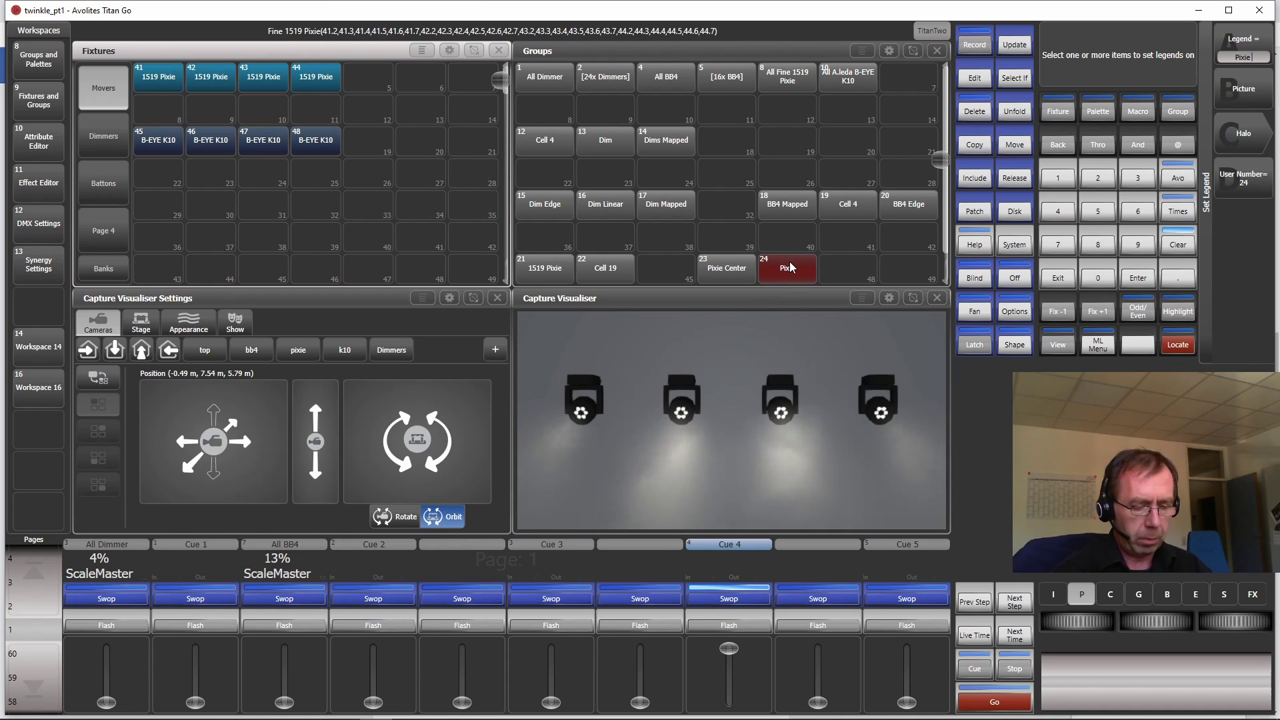
text( Ring)
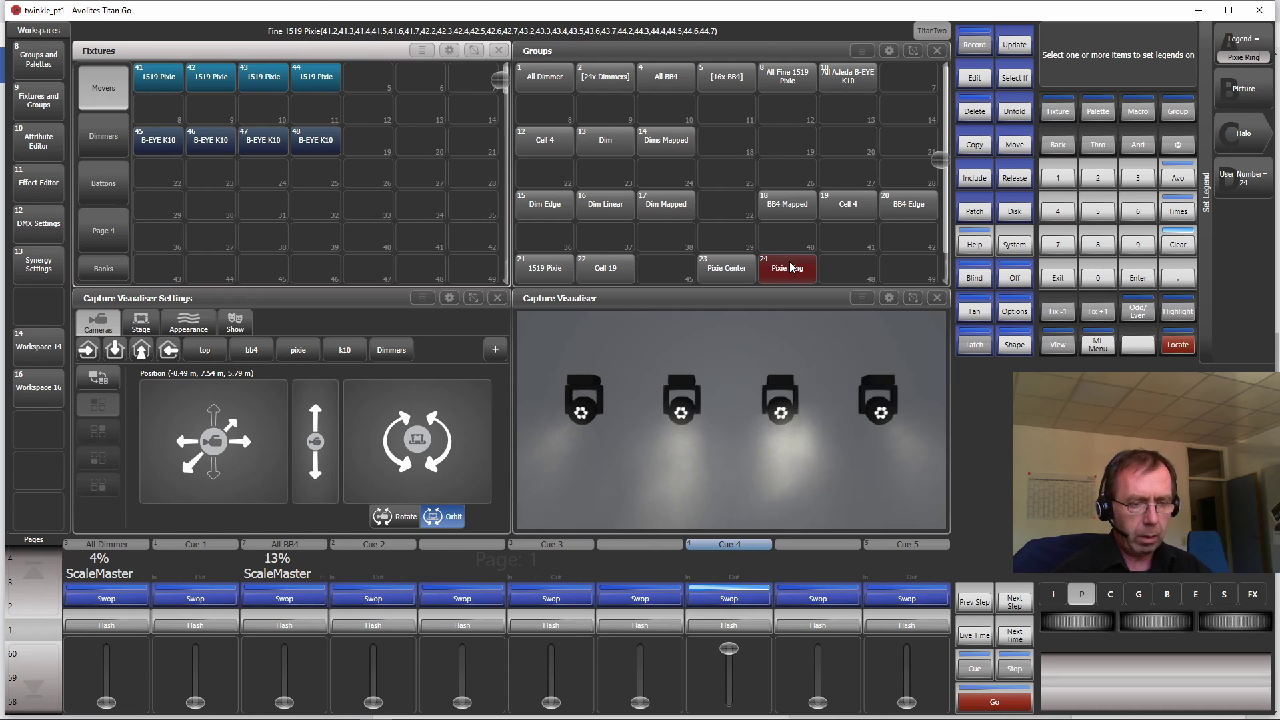
key(Return)
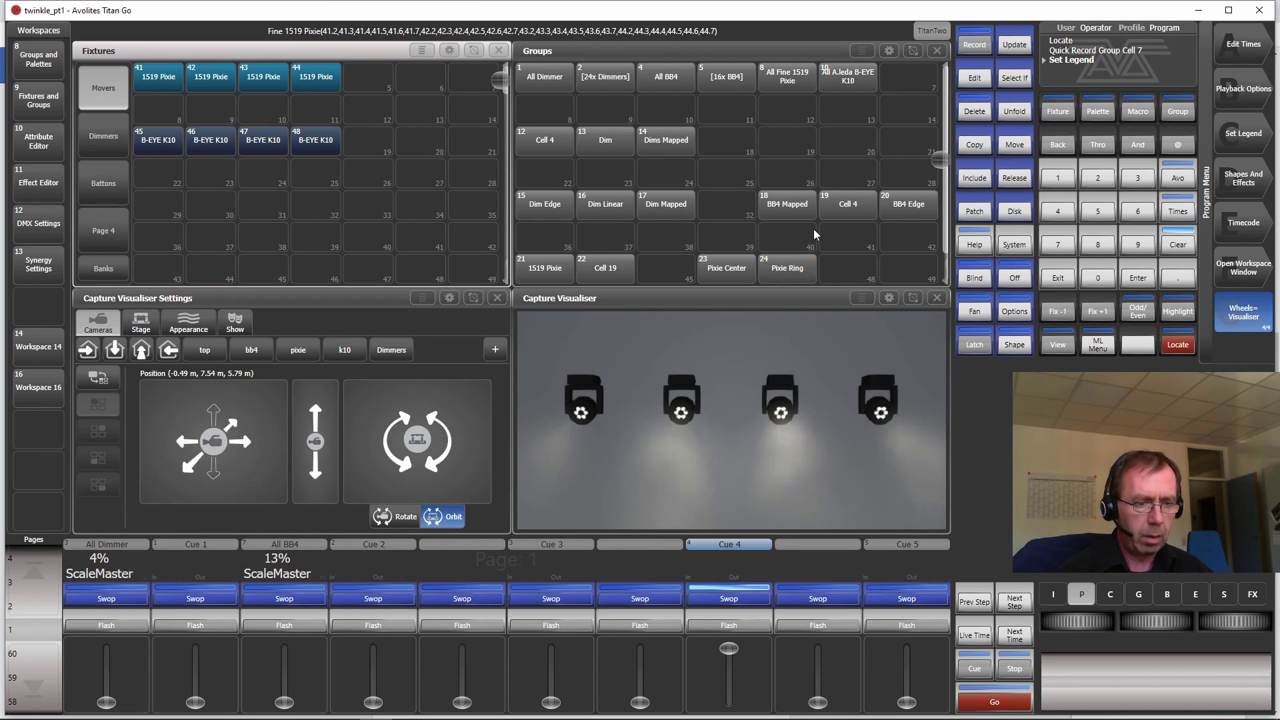
Clear the programmer, select only cells 8 through 19 of the four 1519 Pixies, and locate them
key(ctrl+c)
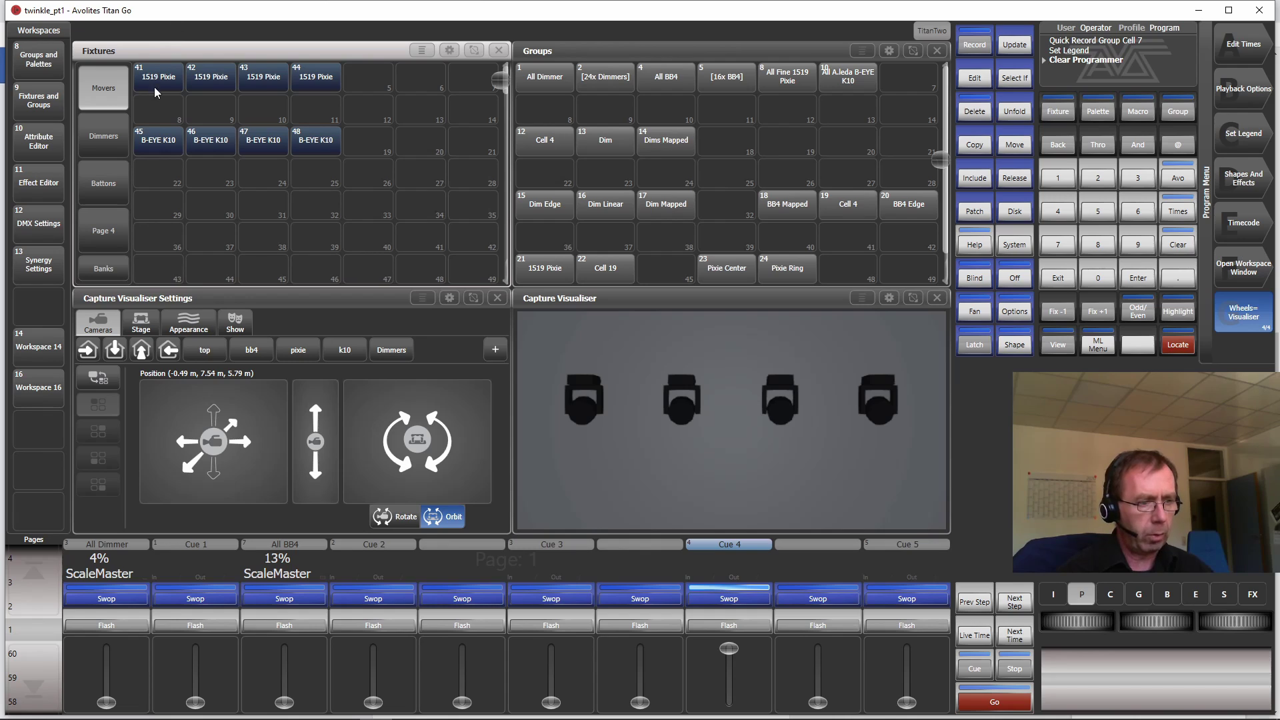
drag(154, 87, 335, 82)
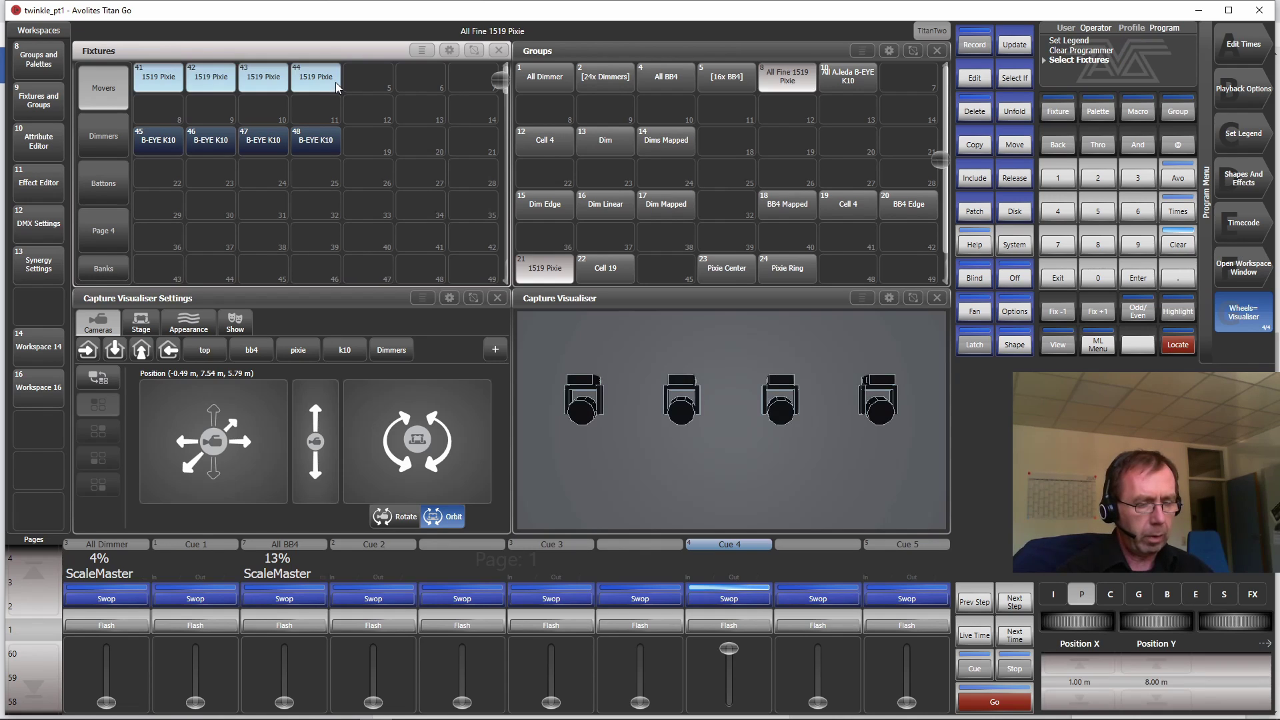
click(1182, 278)
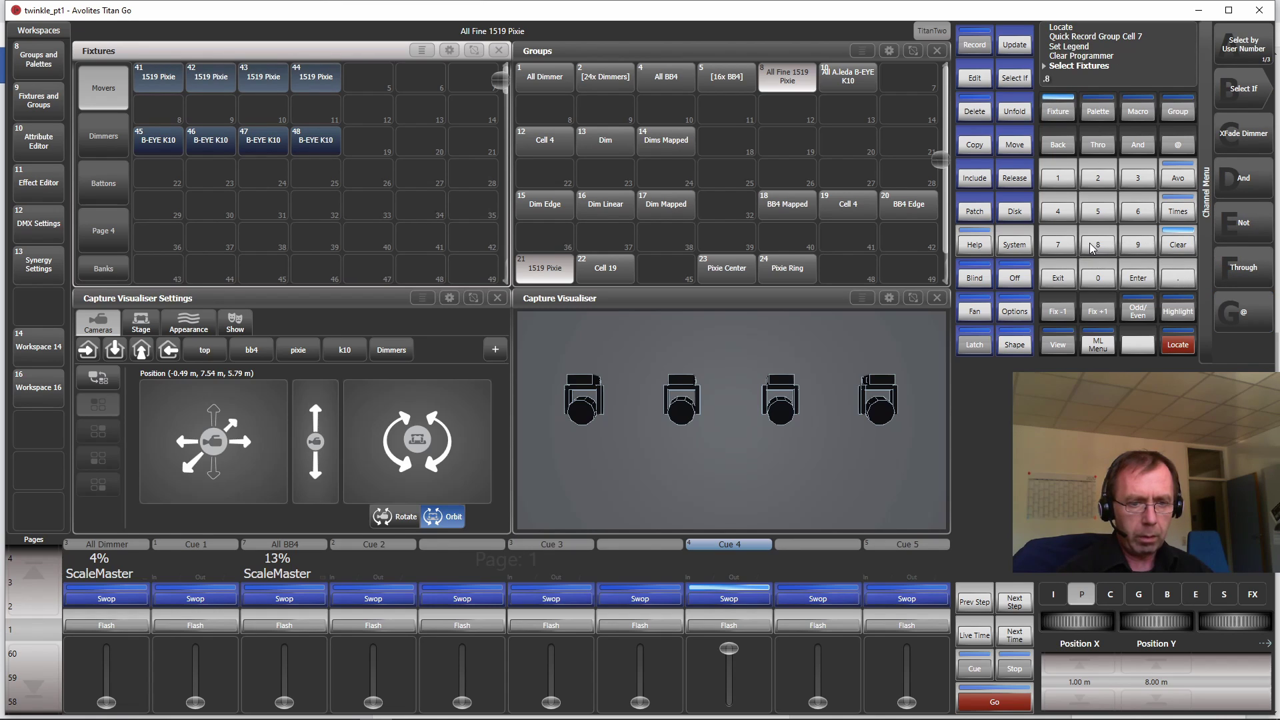
click(1091, 148)
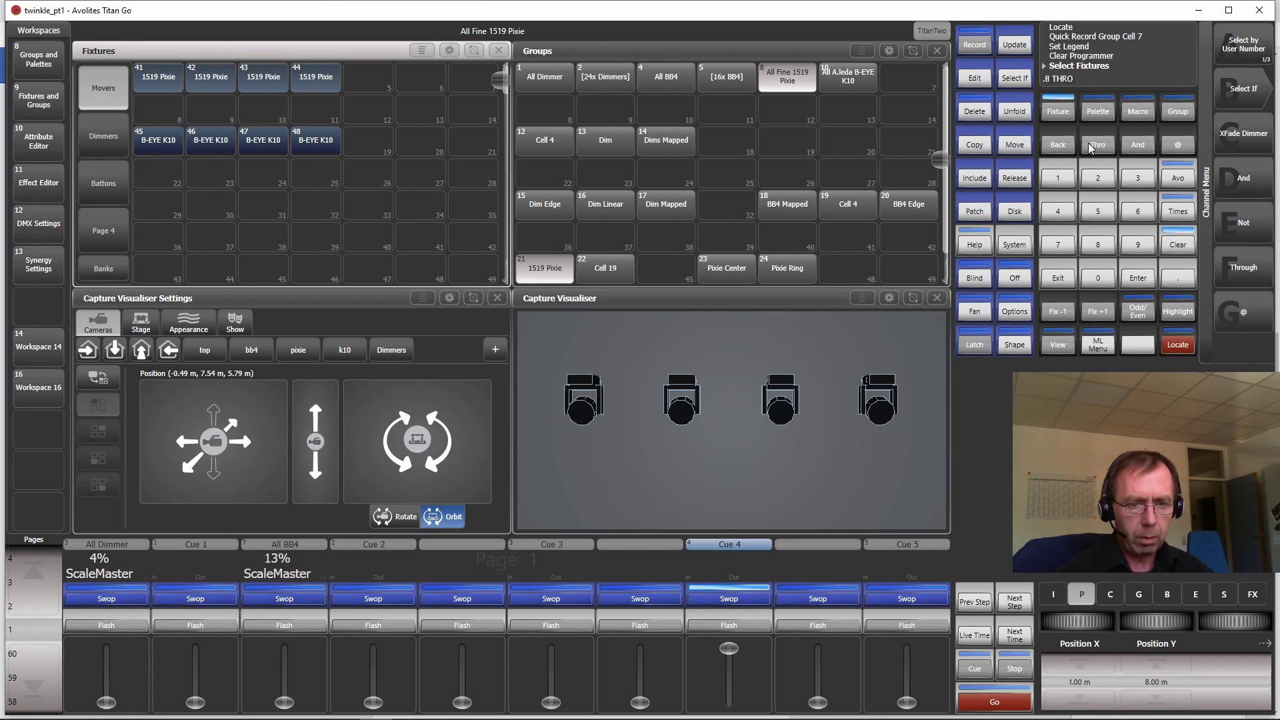
click(1180, 280)
click(1058, 180)
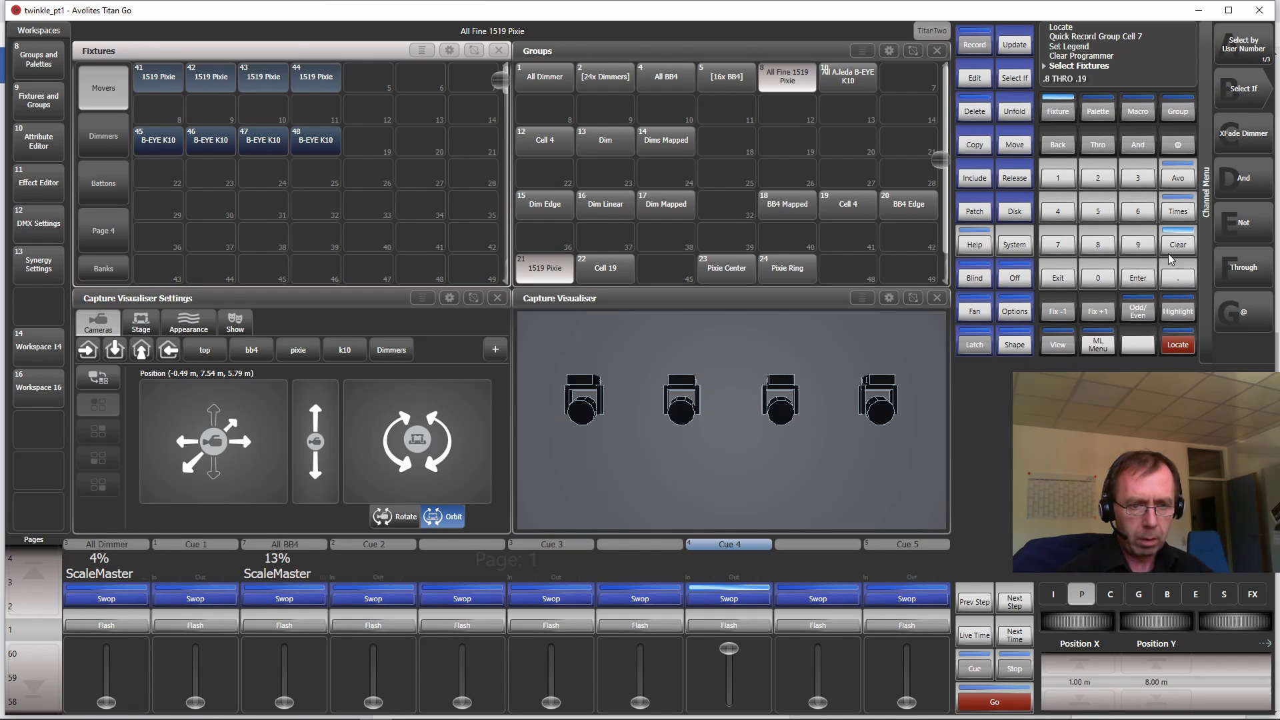
click(1137, 279)
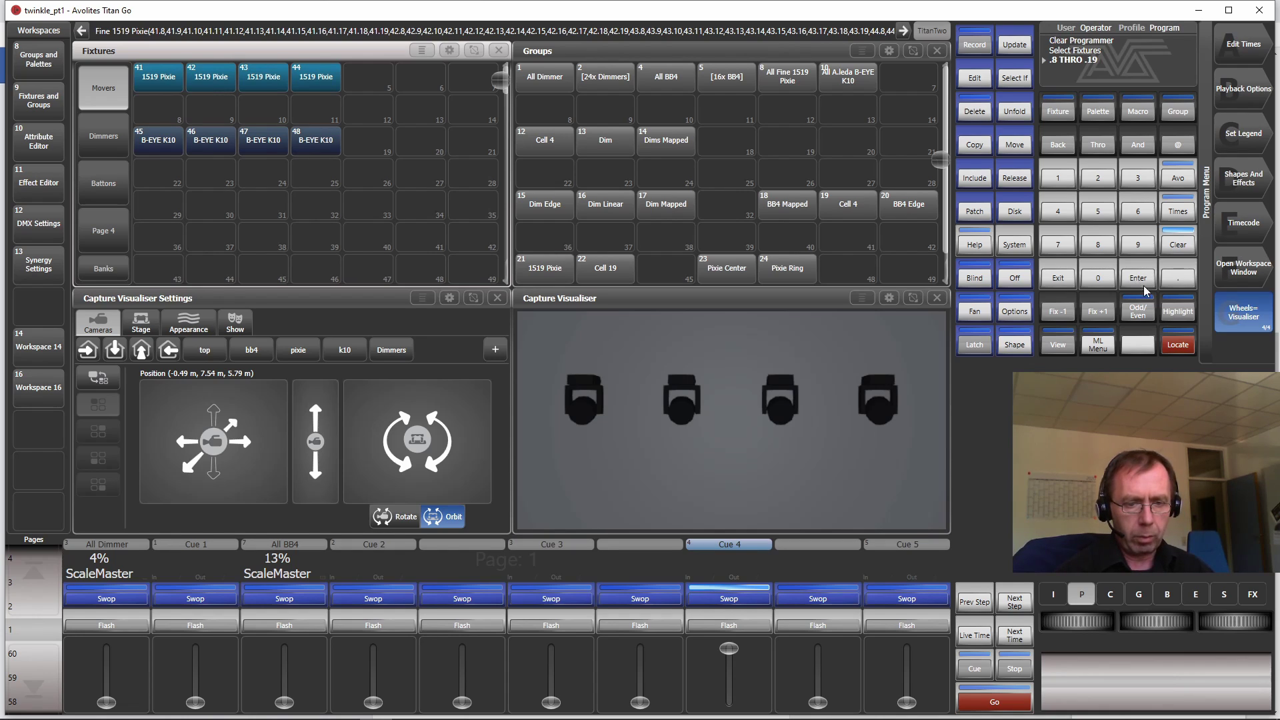
click(1176, 344)
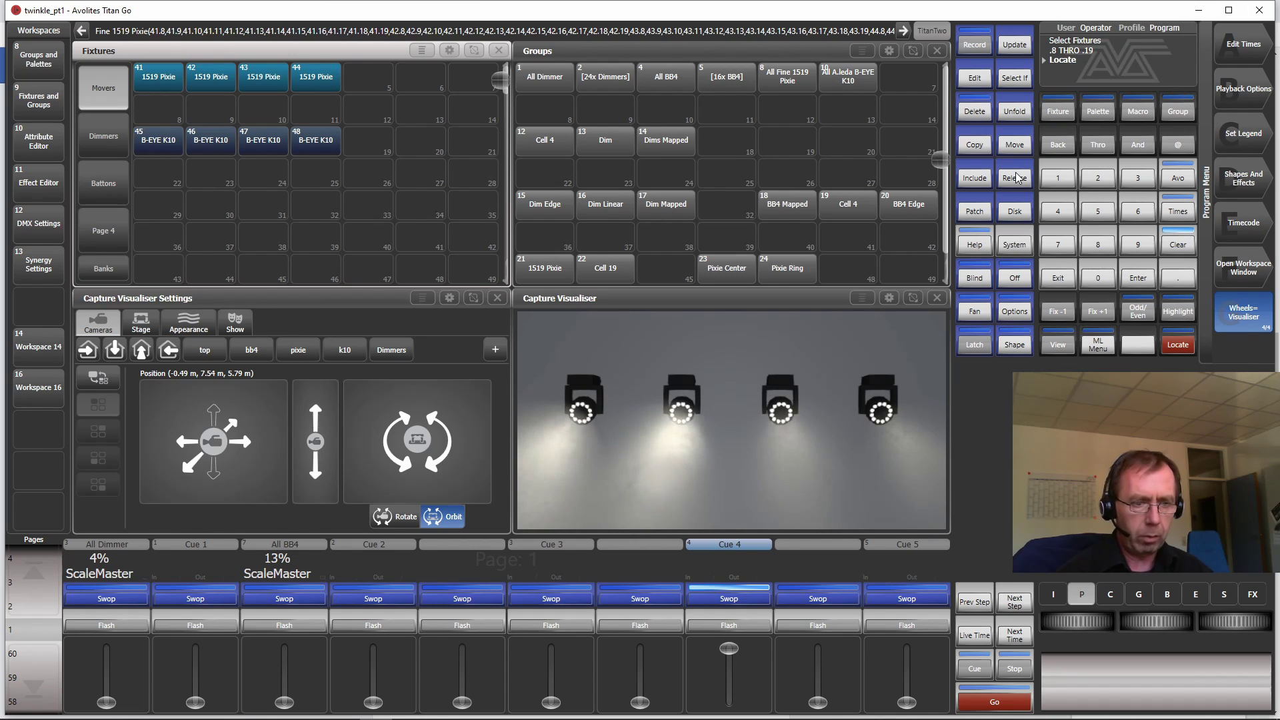
Record the selected Pixie cells as group 25 with the legend Pixie Outer
click(844, 270)
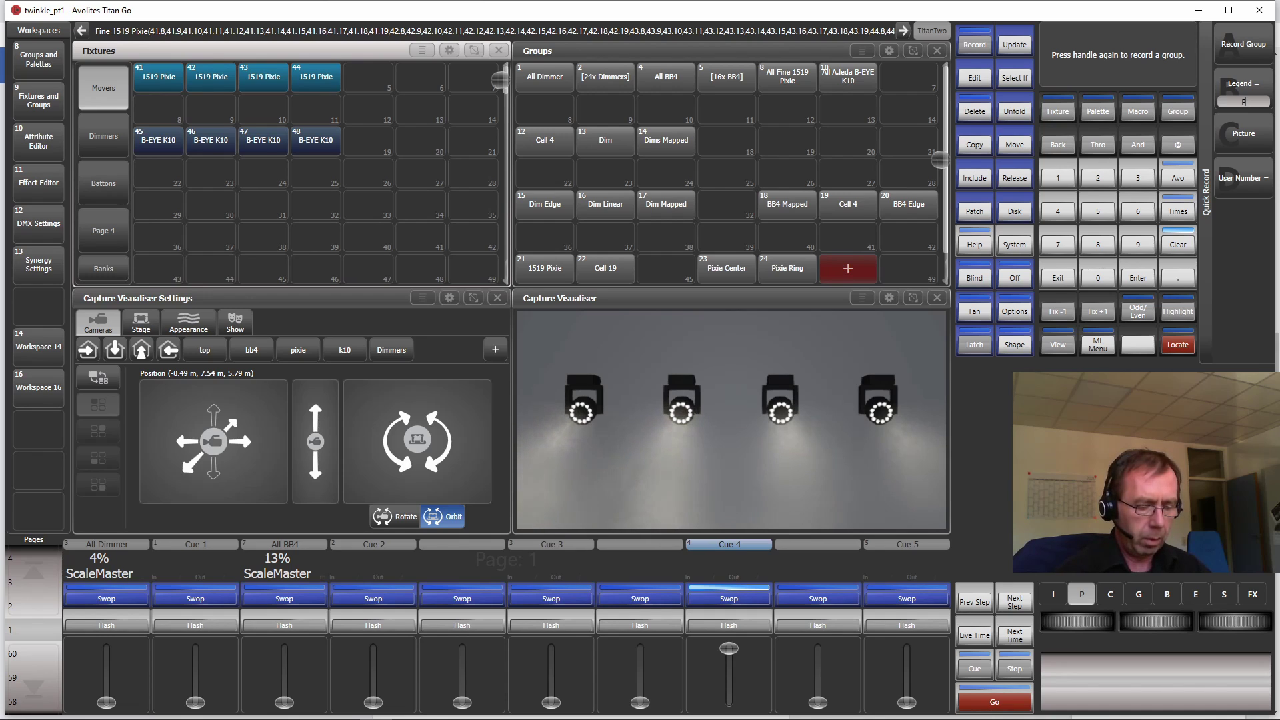
text(Pixie O)
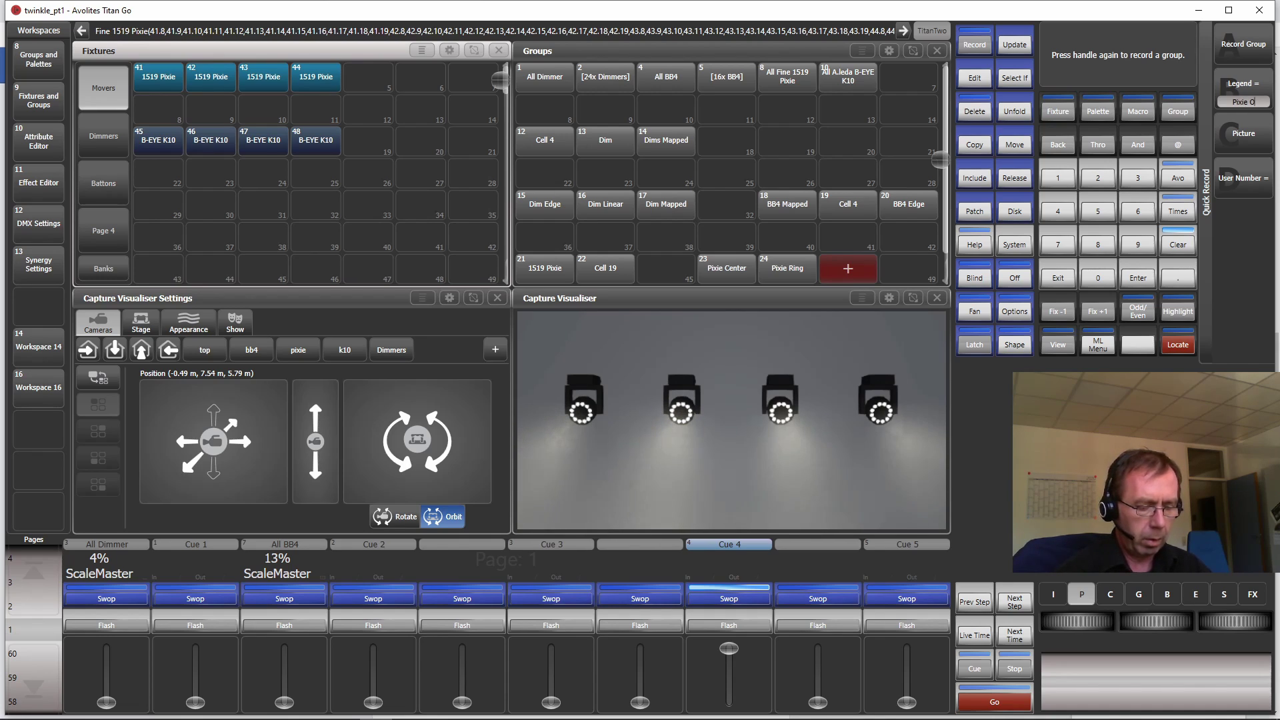
text(uter)
key(Return)
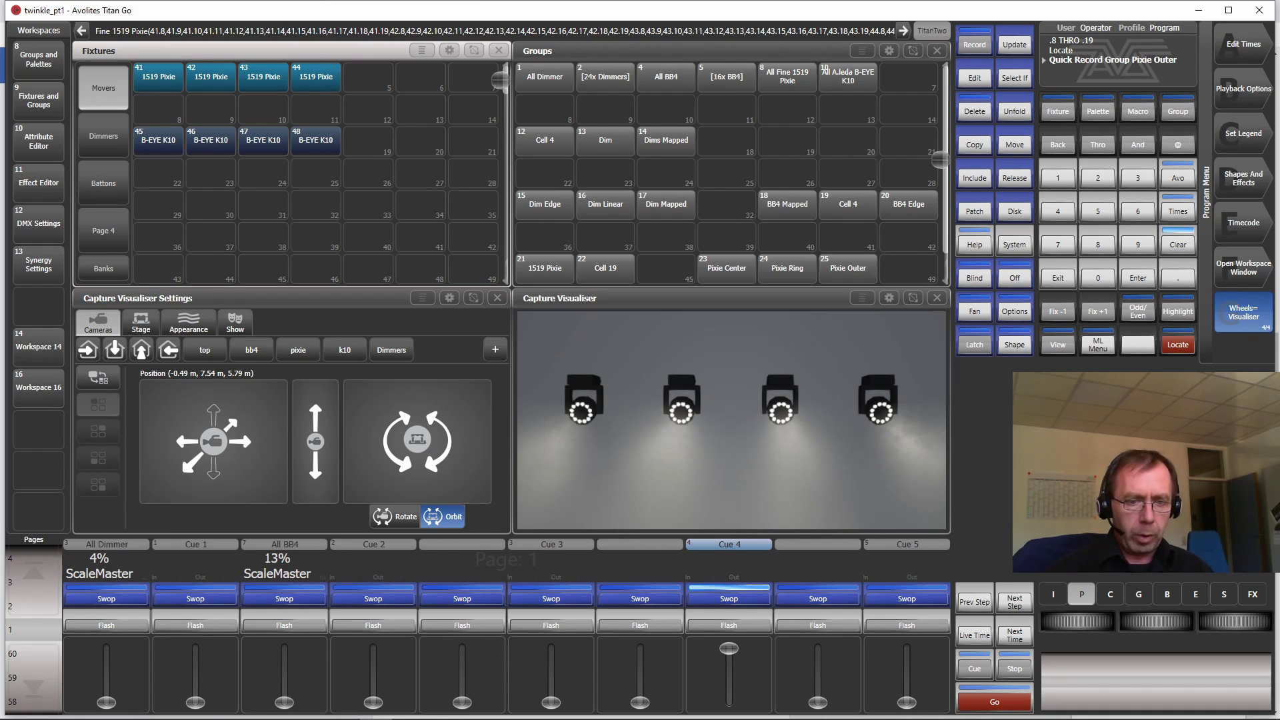
Clear the programmer and create a Dimmer Spread shape on the Pixie Outer group
click(1177, 242)
click(1177, 242)
click(1058, 281)
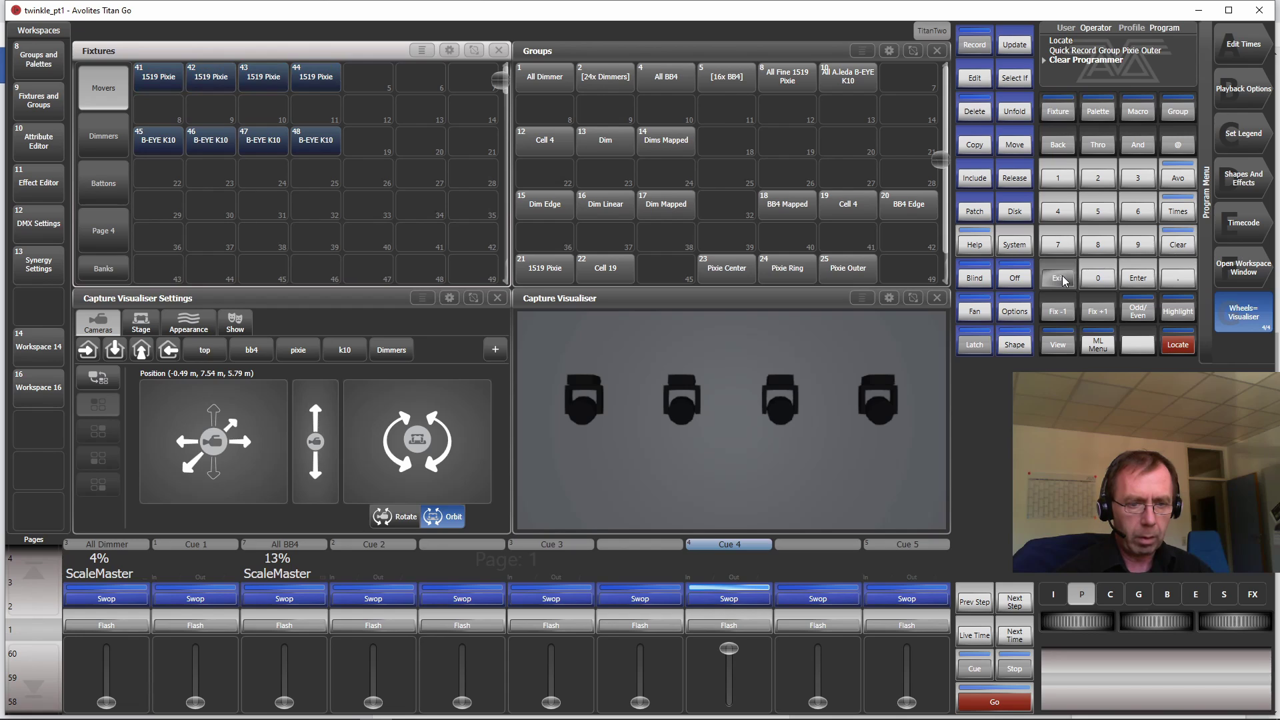
click(845, 270)
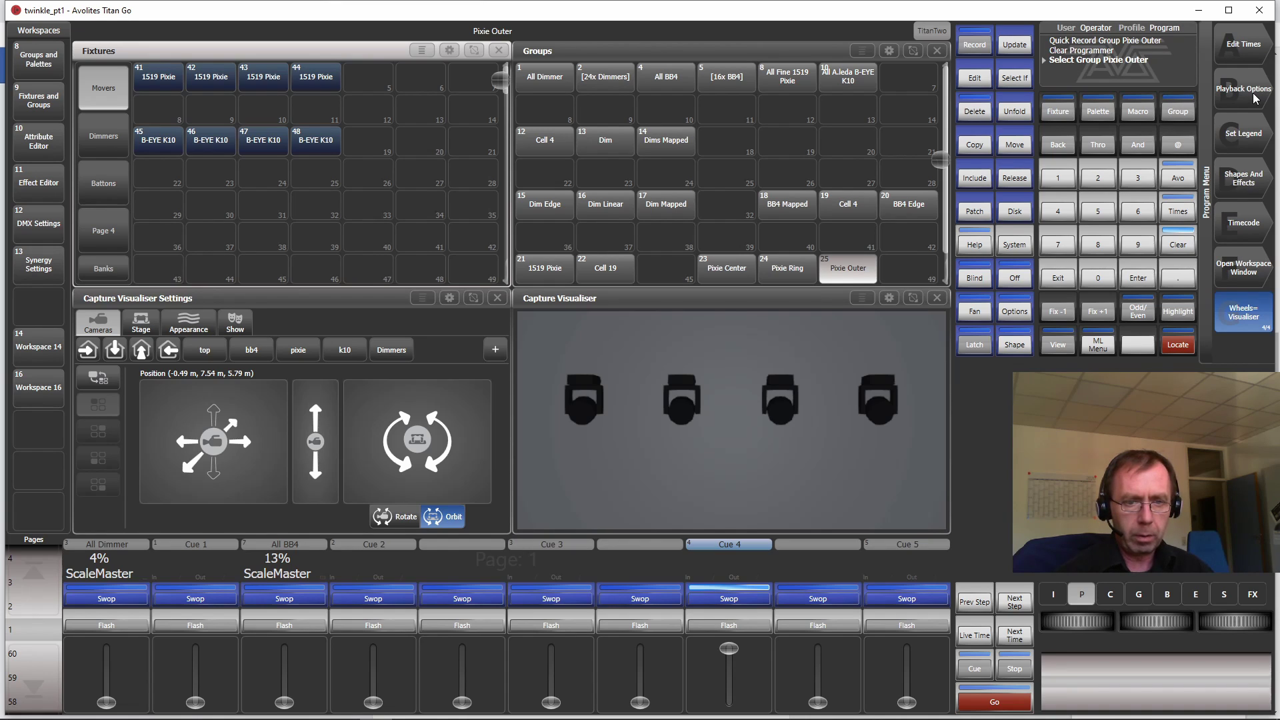
click(1239, 175)
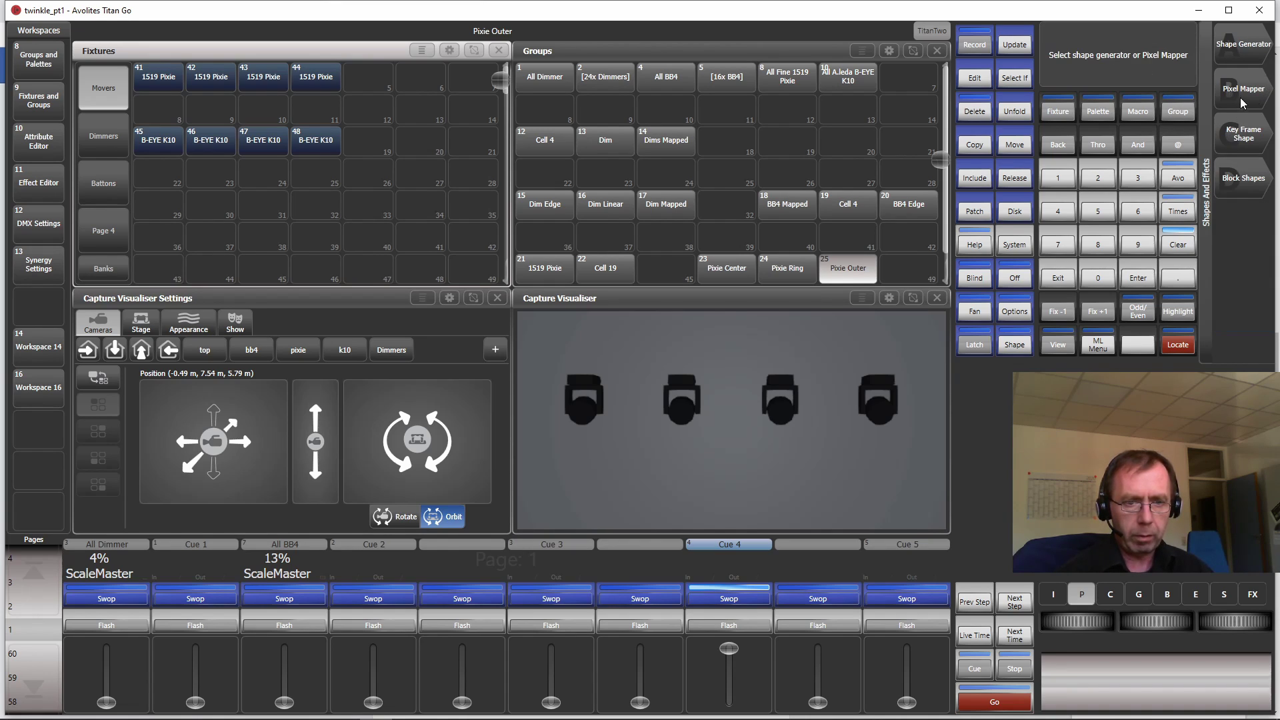
click(1235, 46)
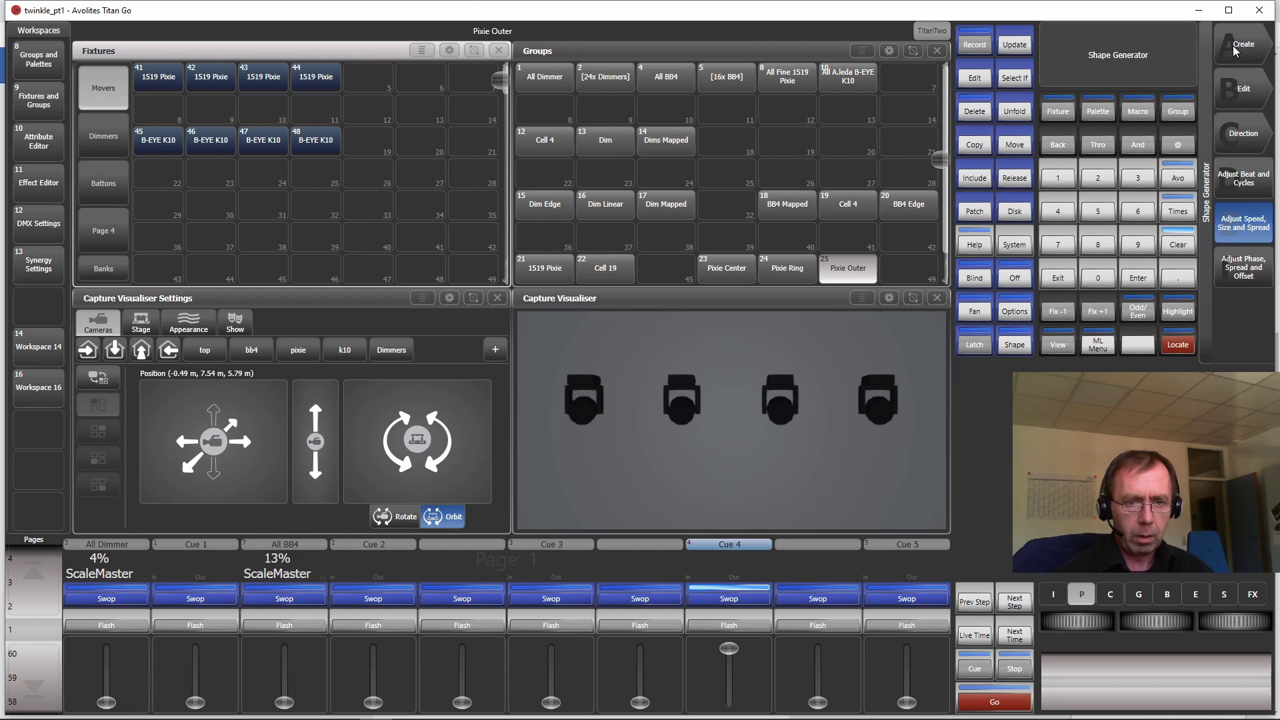
click(1233, 45)
click(1233, 46)
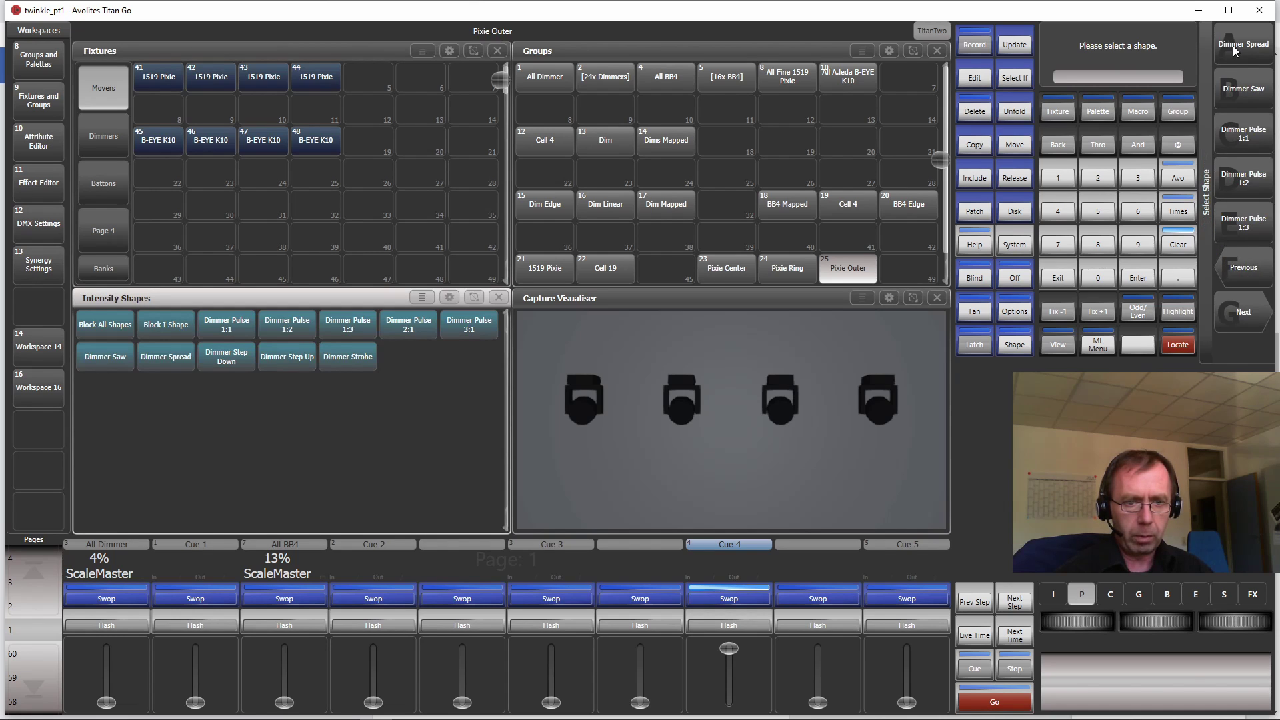
click(1235, 47)
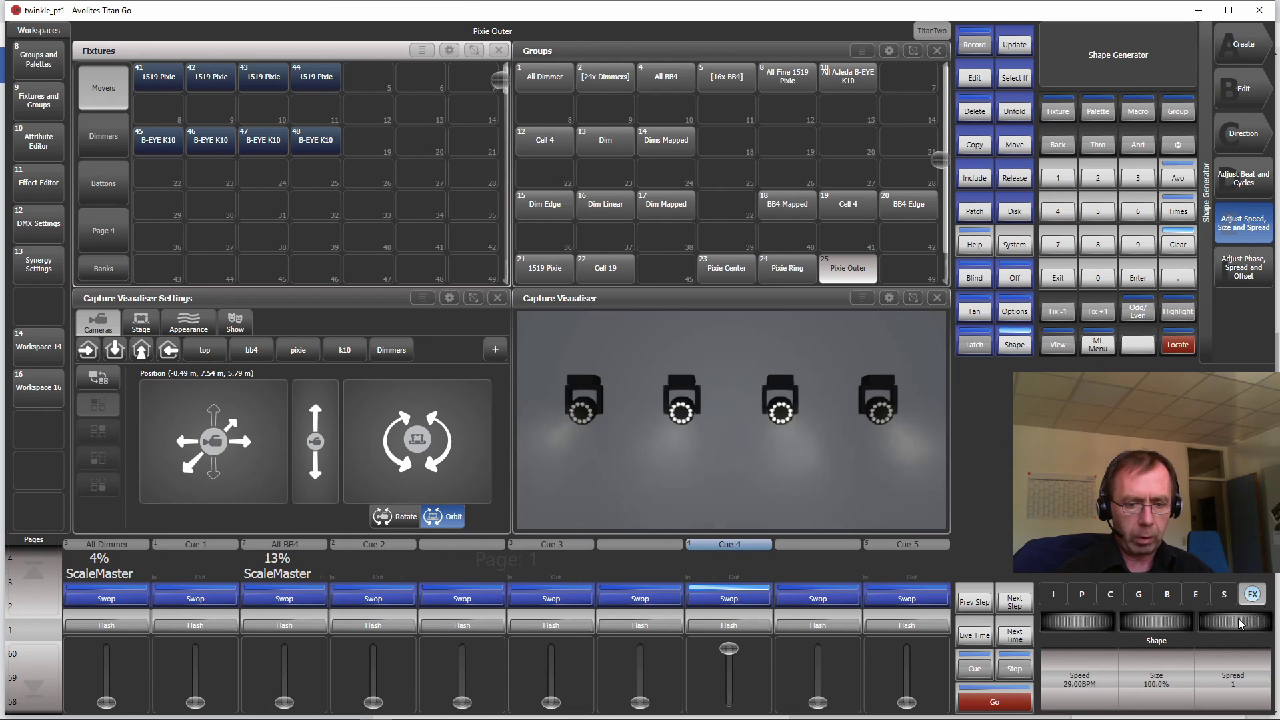
Try spreads up to 24 on the Pixie Outer shape, settle on 15, and leave the Shape Generator
scroll(1235, 621, up, 4)
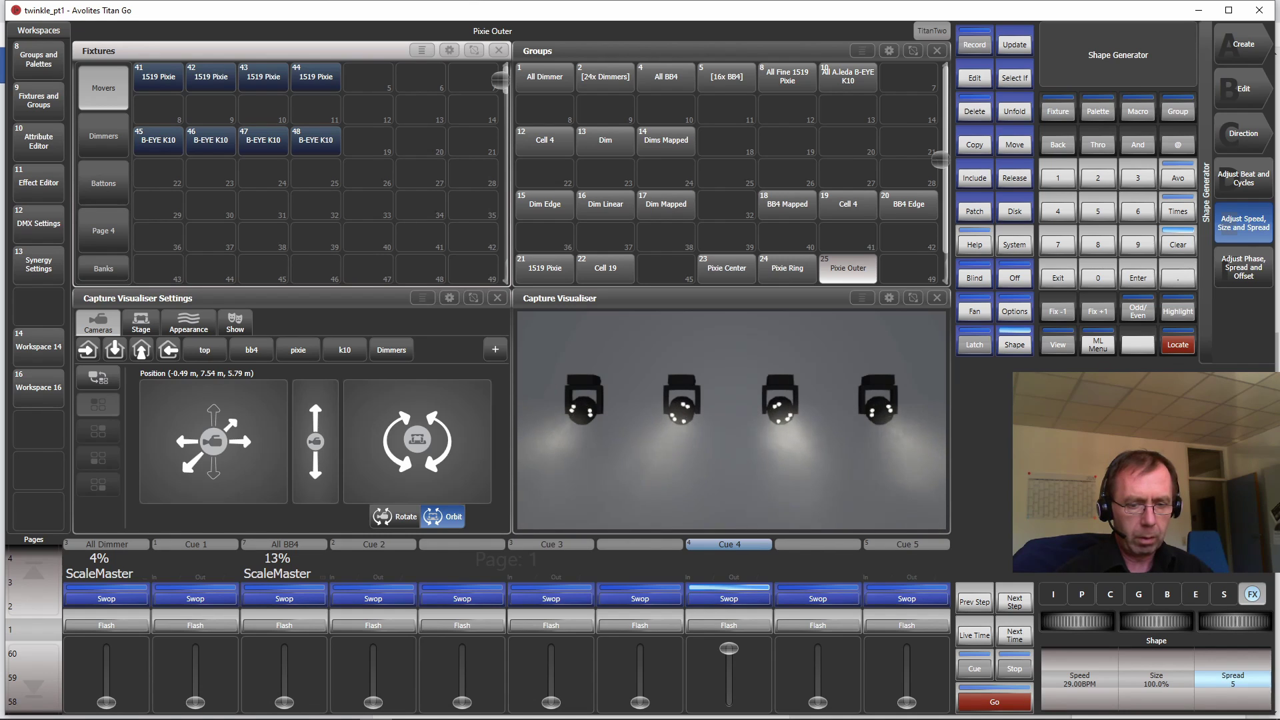
scroll(1235, 622, up, 3)
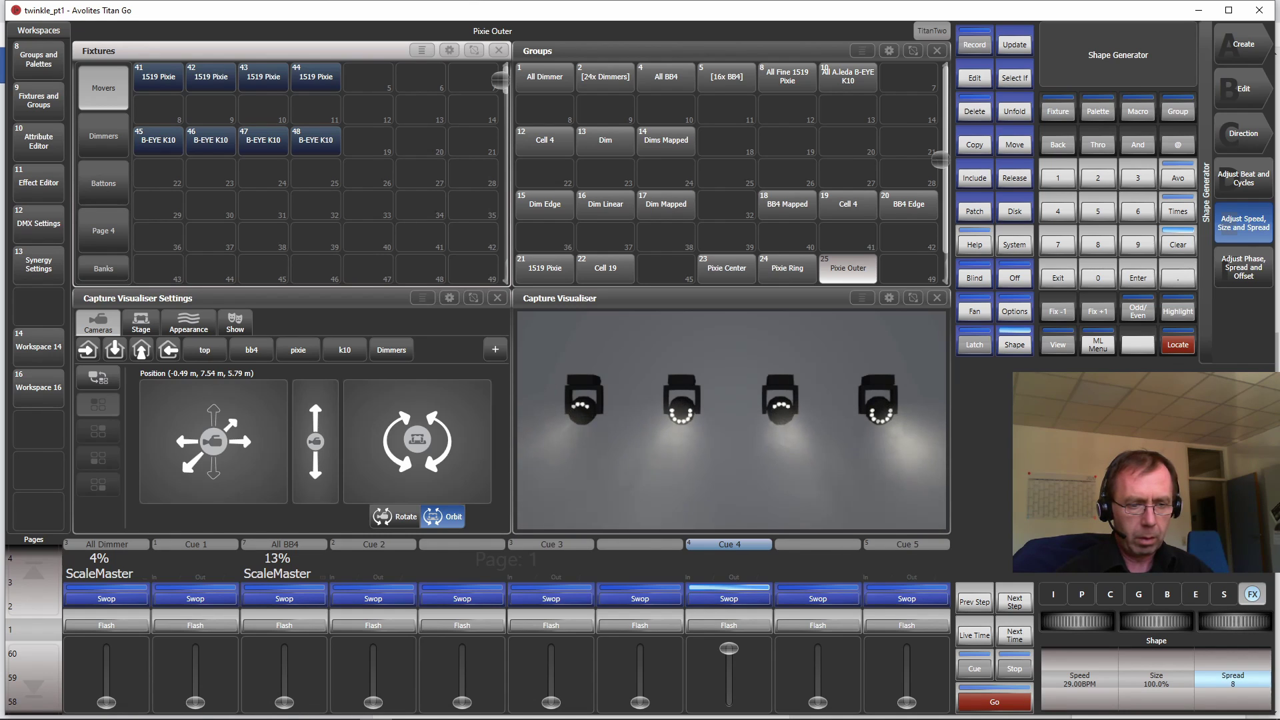
scroll(1235, 621, up, 5)
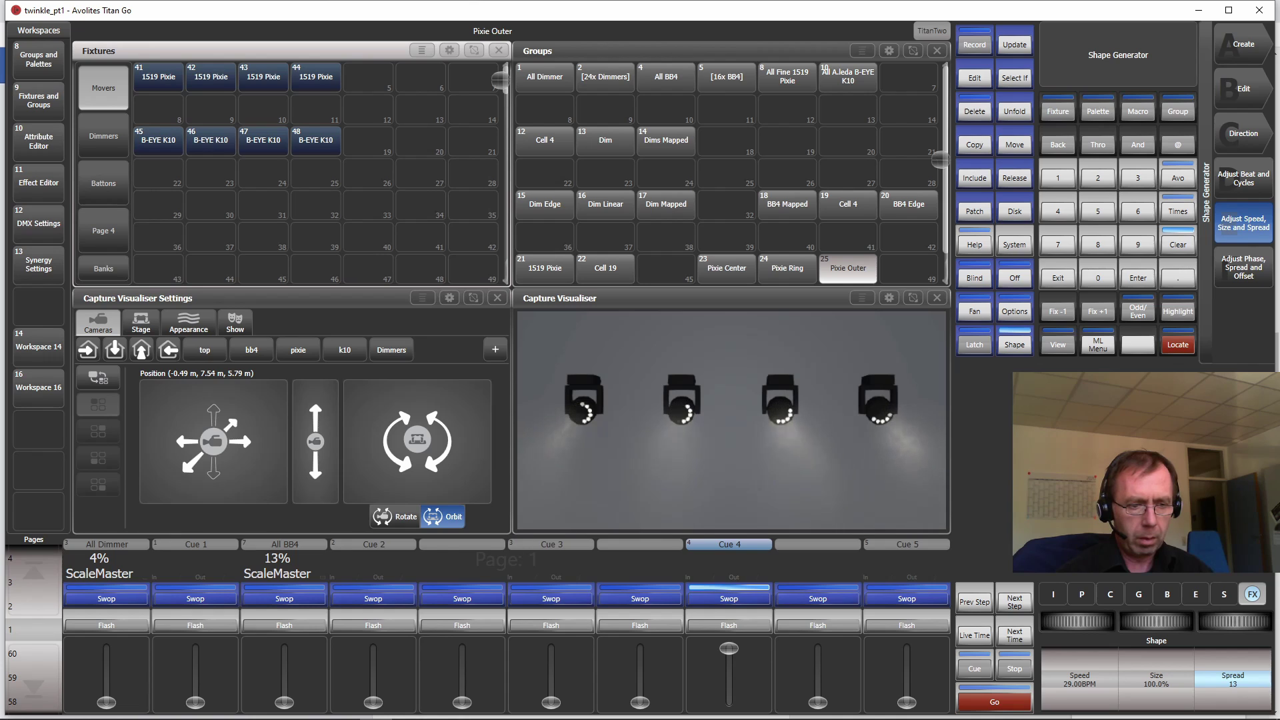
scroll(1235, 621, up, 10)
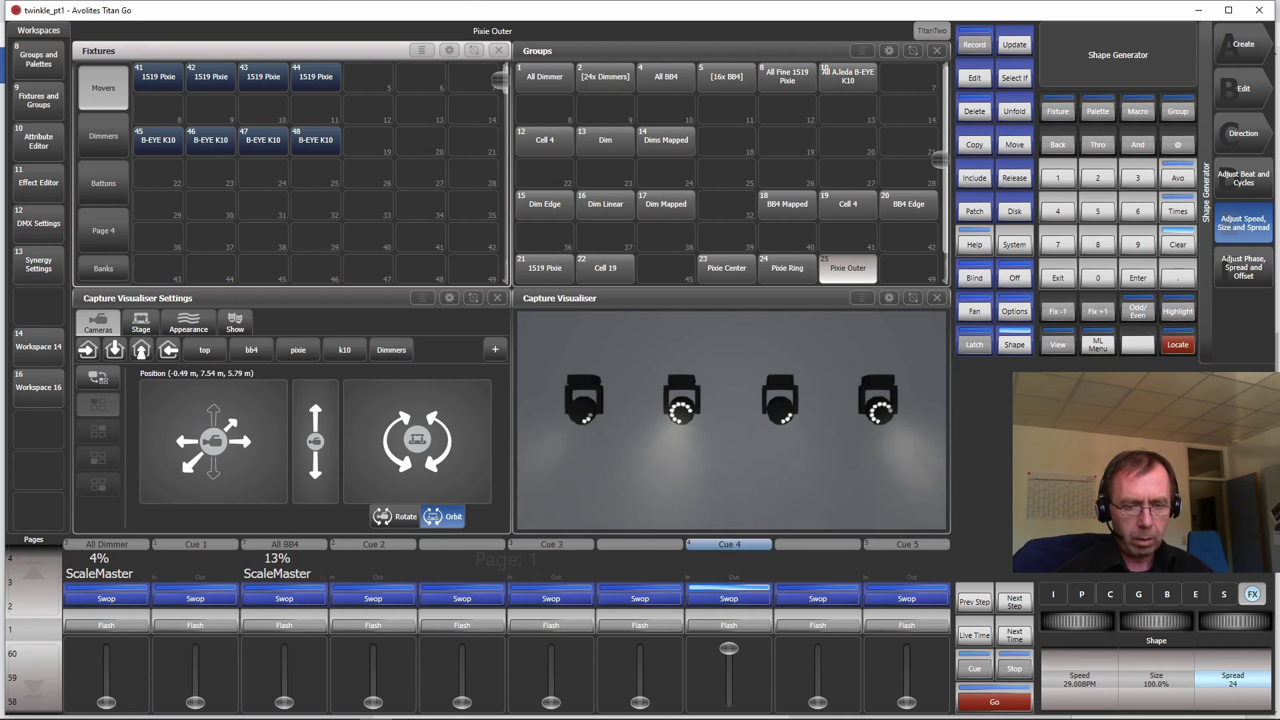
scroll(1235, 621, up, 1)
scroll(1235, 622, down, 3)
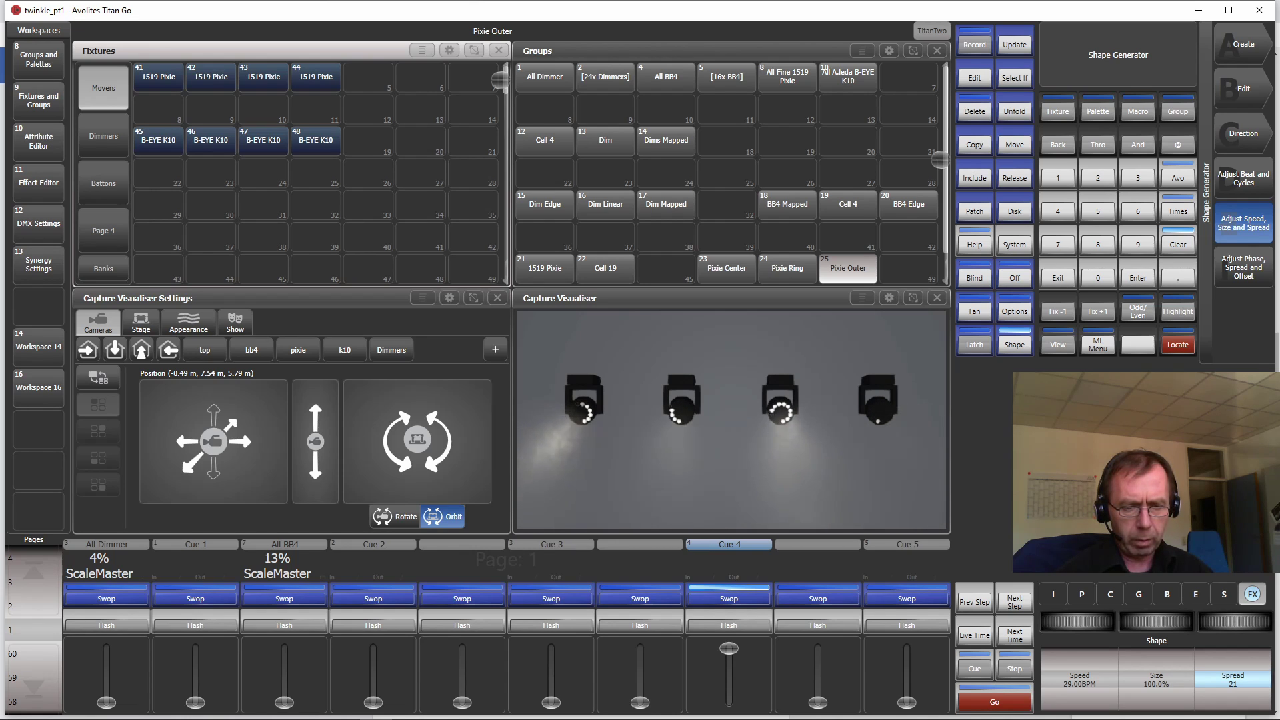
scroll(1235, 621, up, 1)
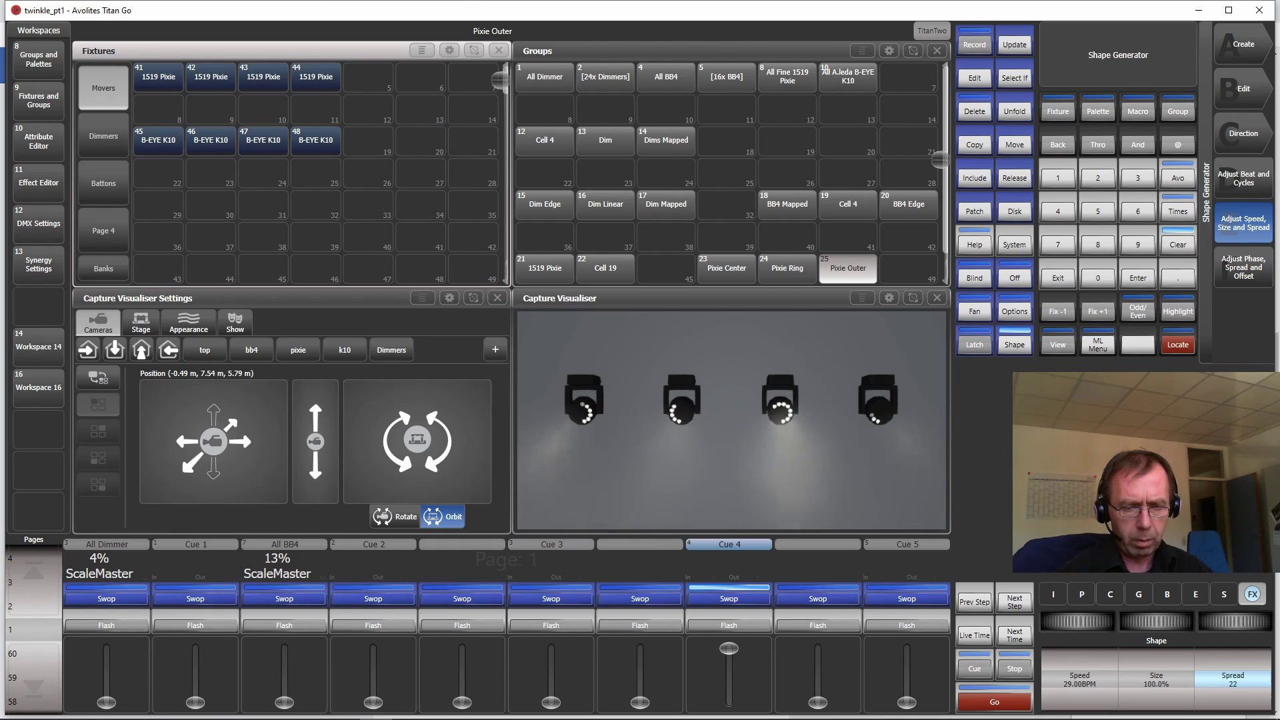
scroll(1235, 622, up, 2)
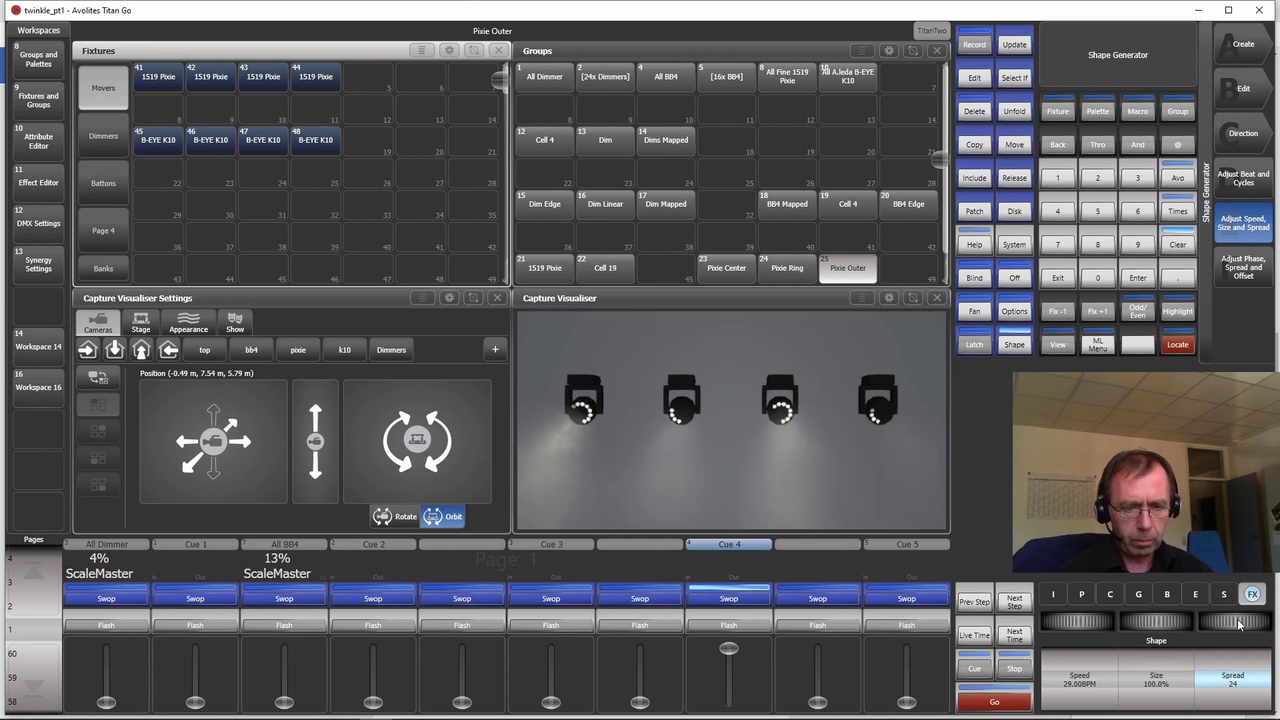
scroll(1235, 621, down, 3)
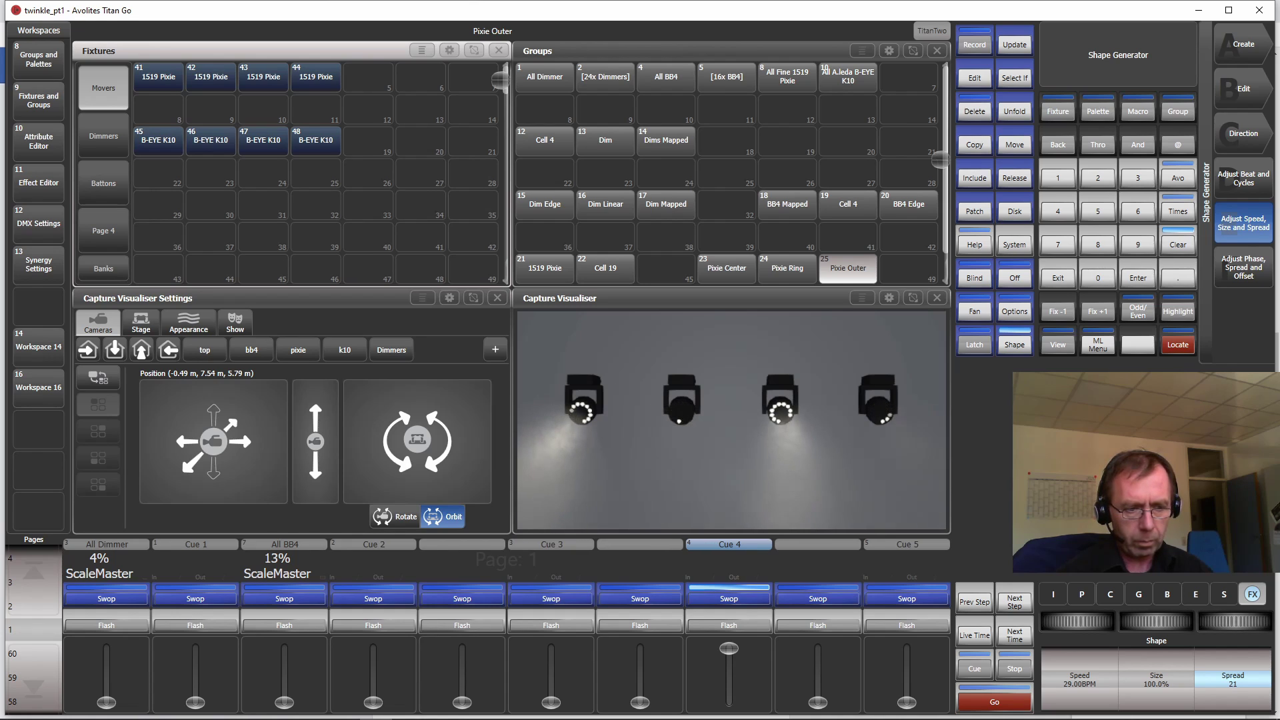
scroll(1235, 621, down, 6)
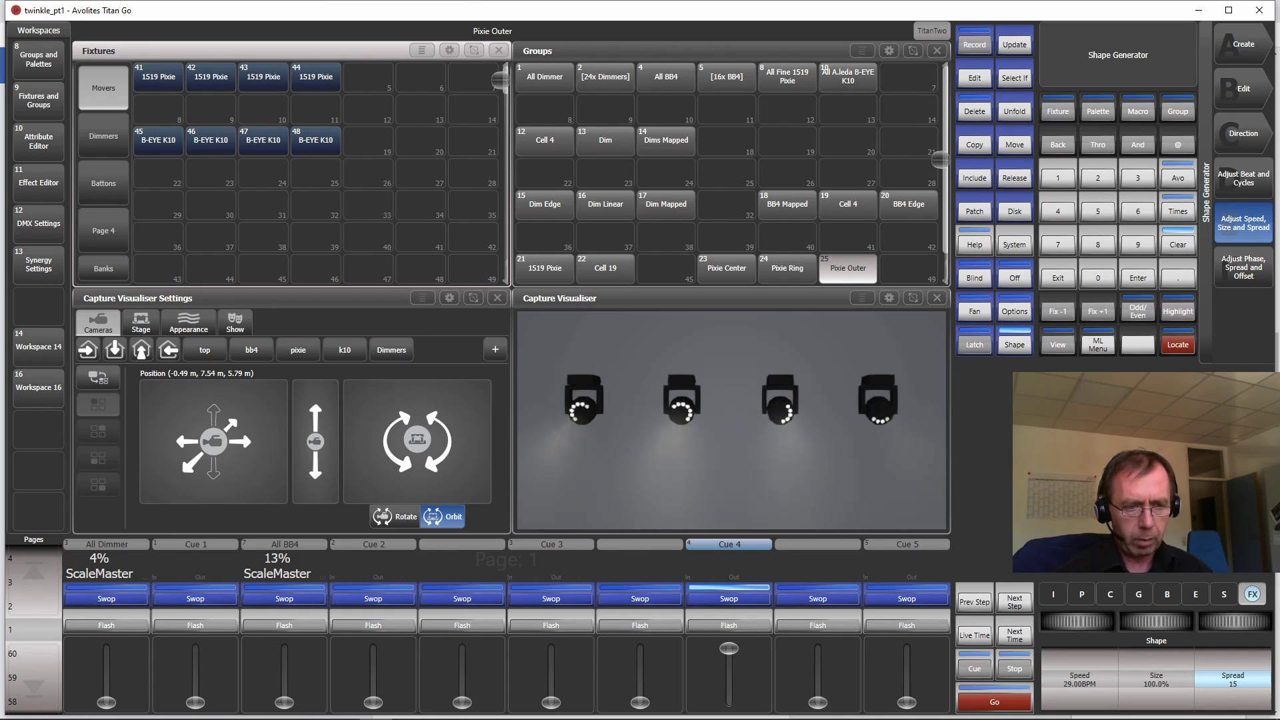
click(1057, 279)
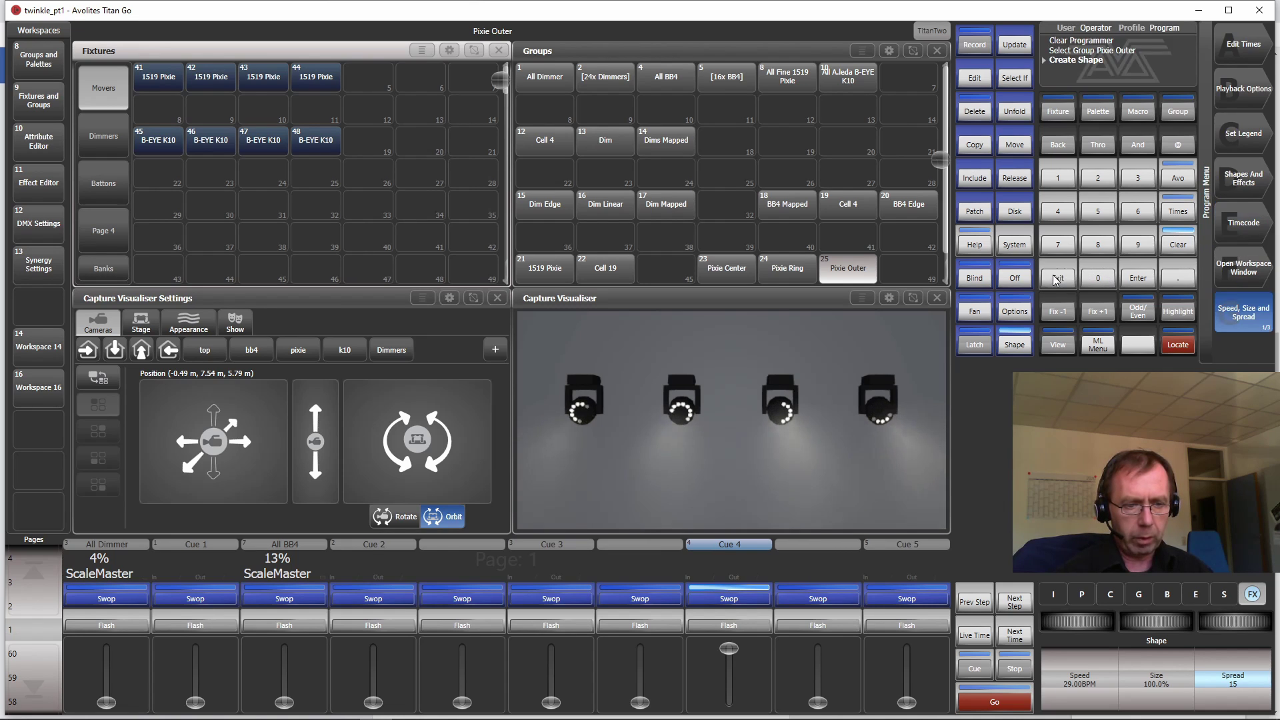